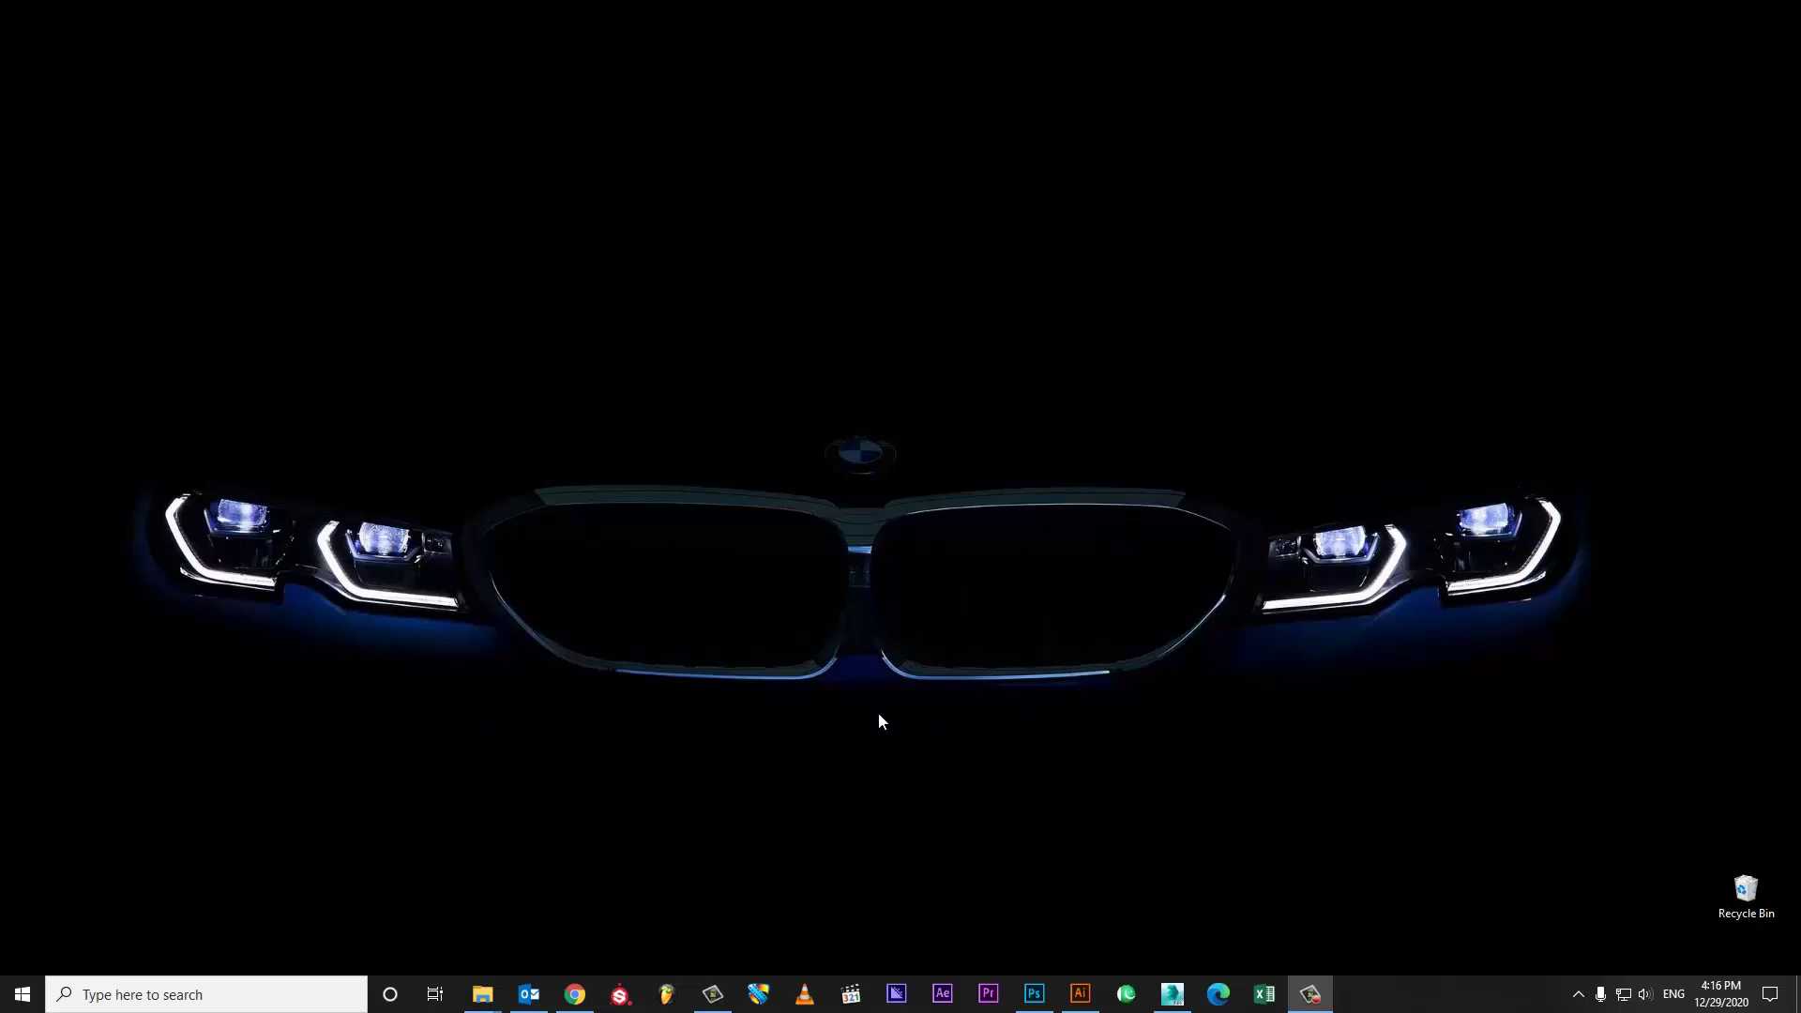
Step: Bring up Mockup.psd without the Timeline panel and copy the LOGO MOCKUP artwork from Illustrator
{"action": "left_click", "coordinate": [1034, 994]}
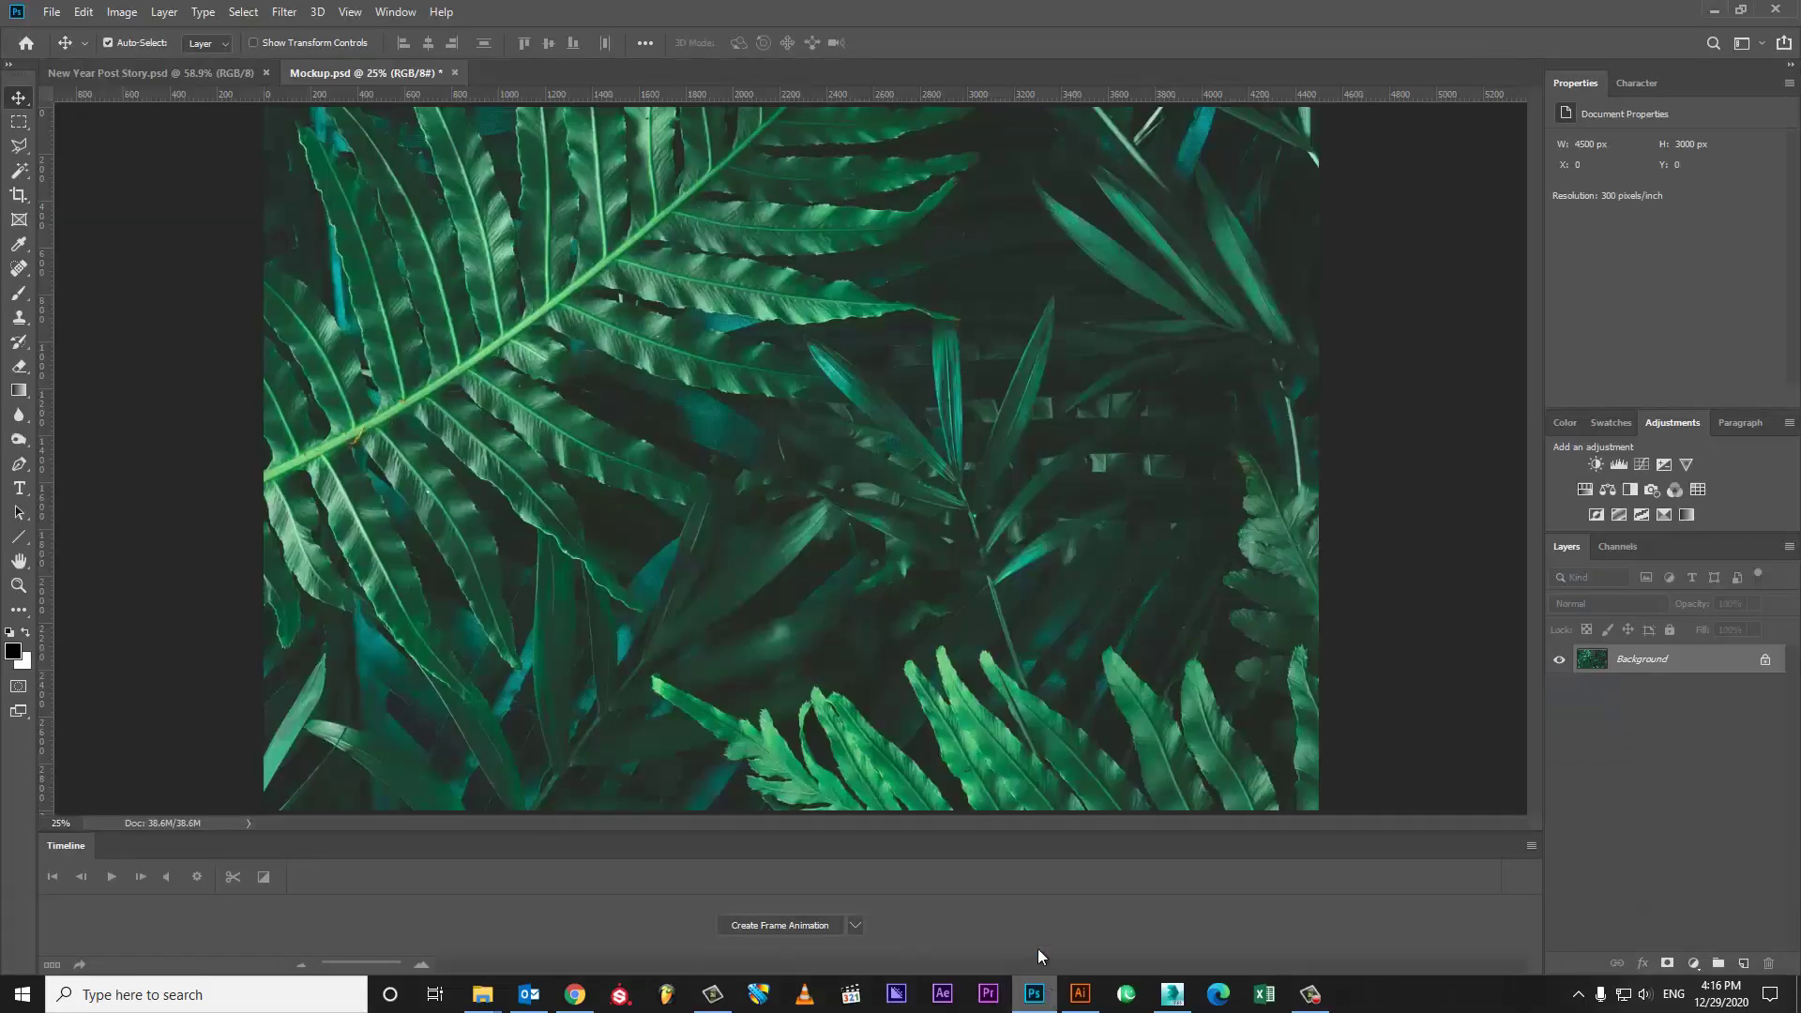
{"action": "left_click", "coordinate": [1531, 846]}
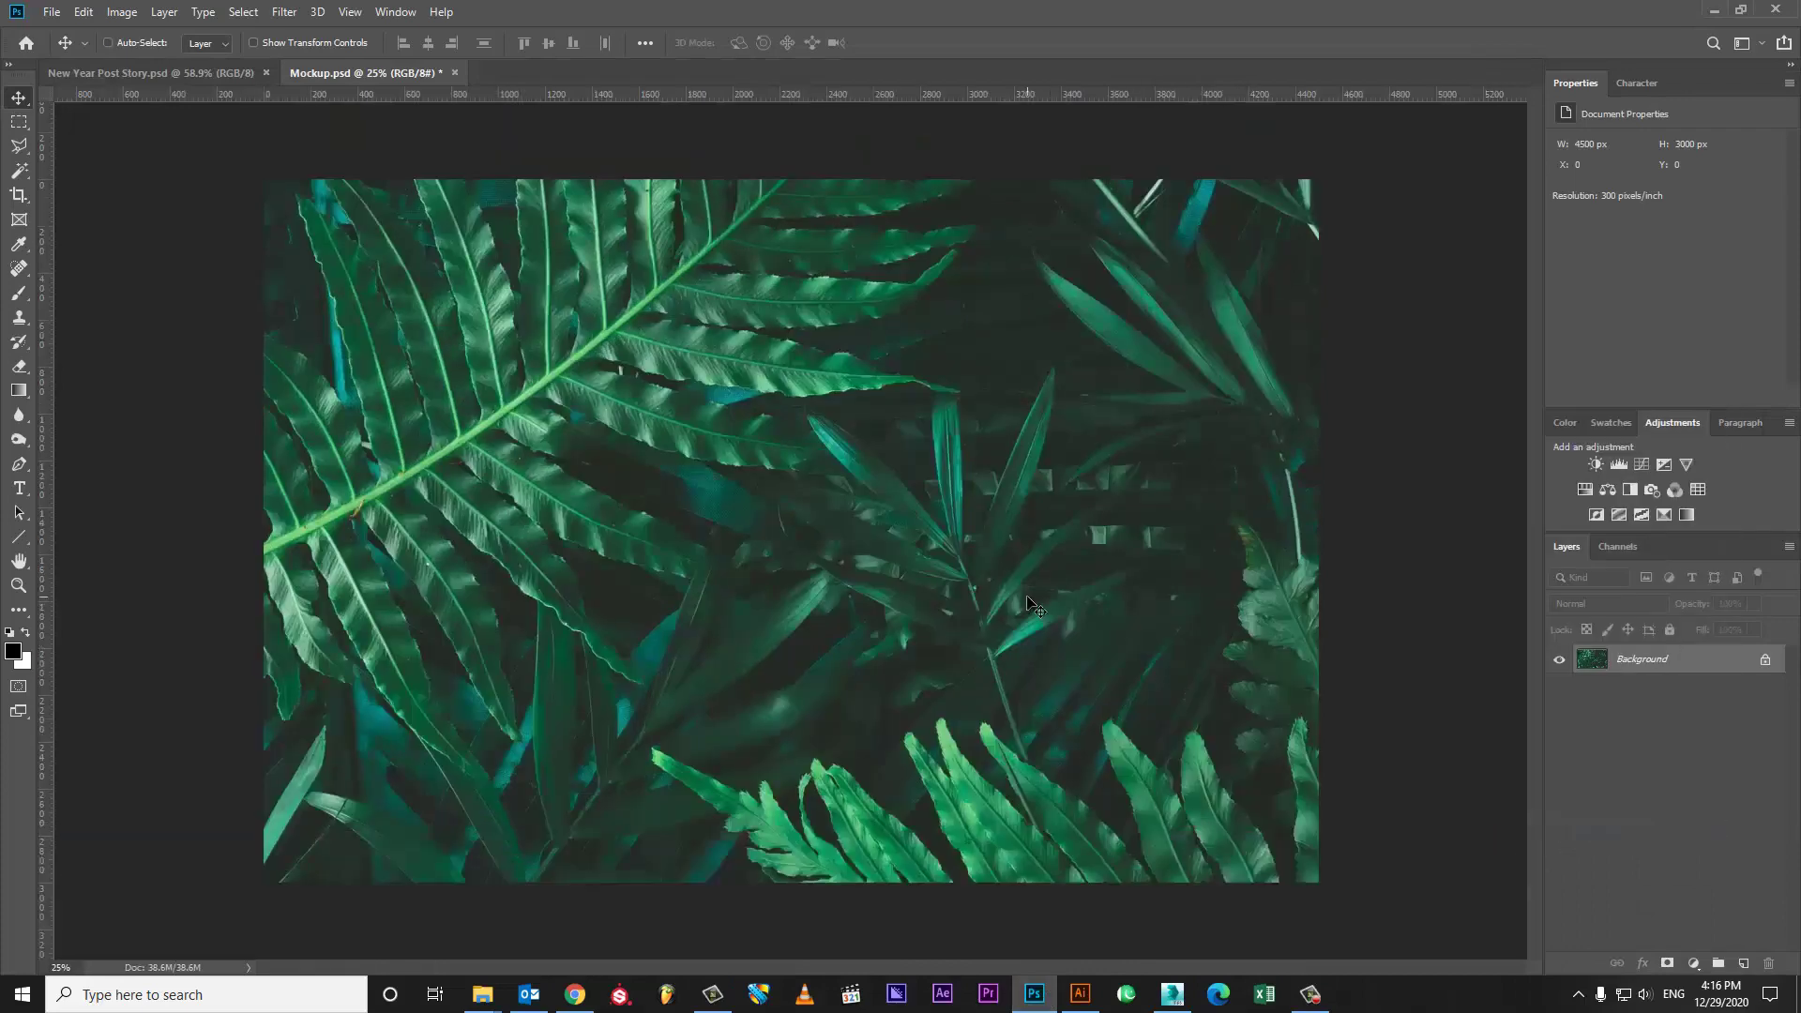
{"action": "key", "text": "alt+Tab"}
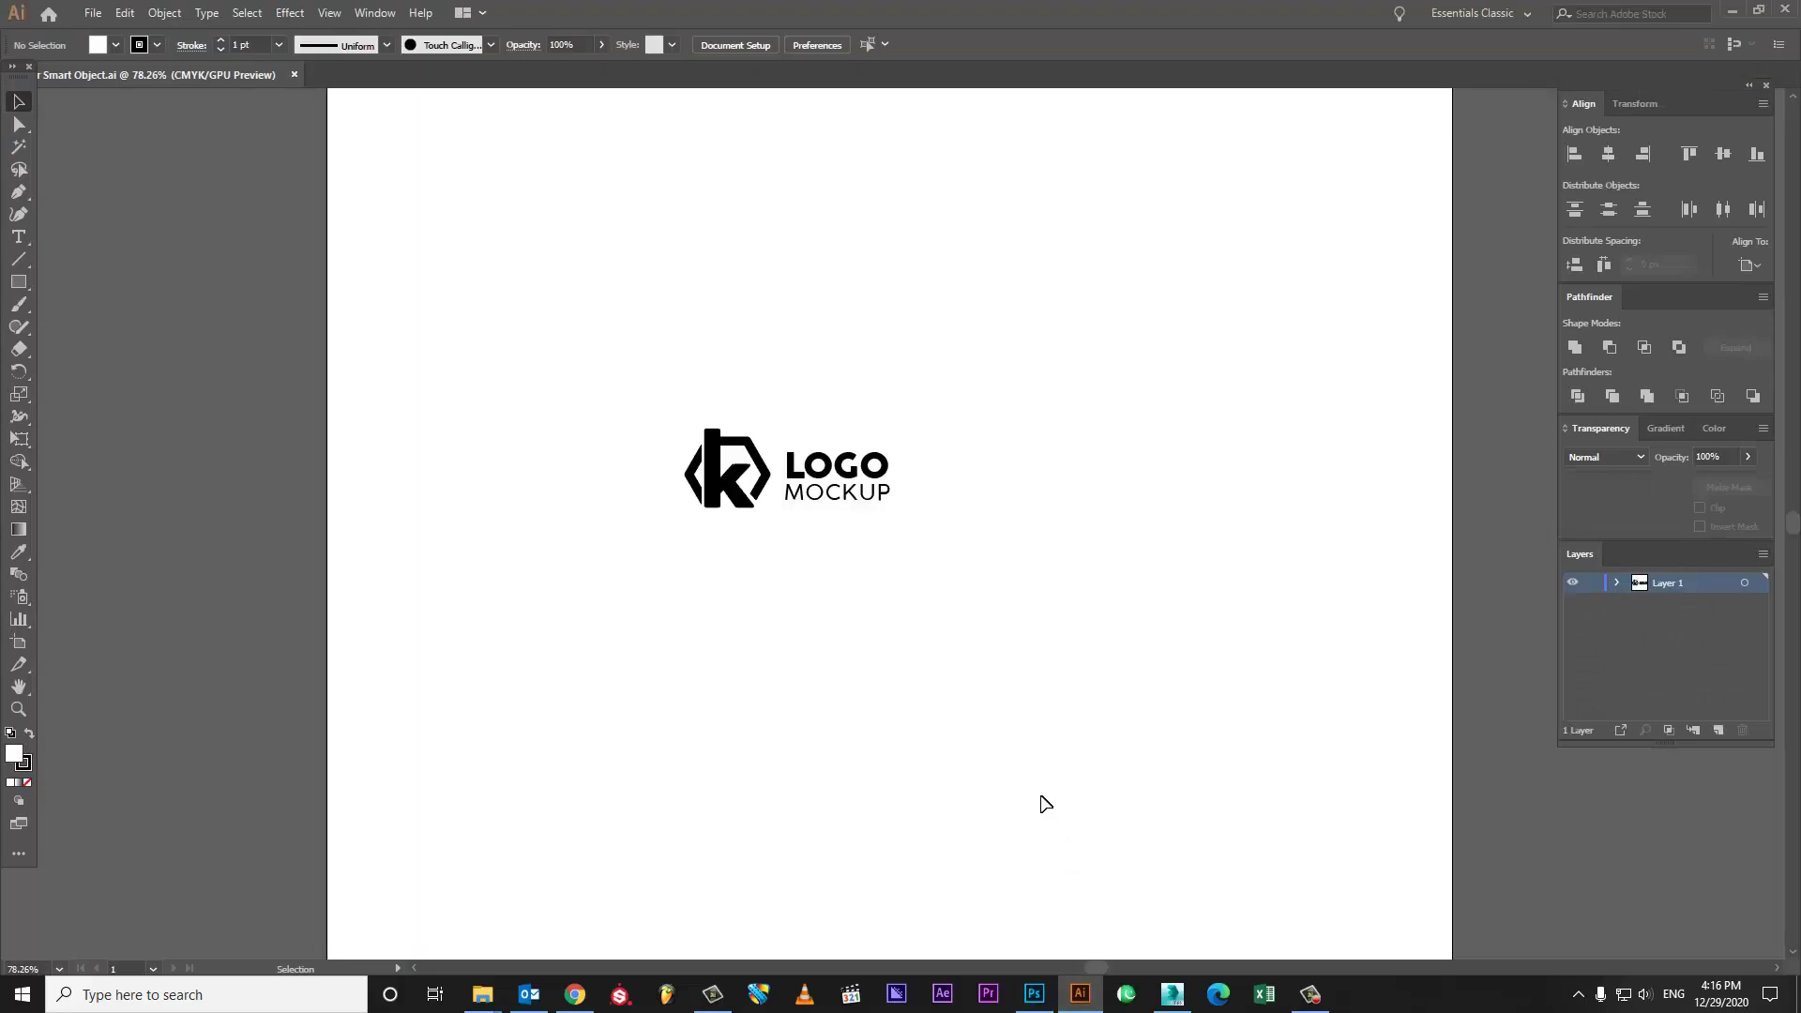
{"action": "left_click", "coordinate": [774, 498]}
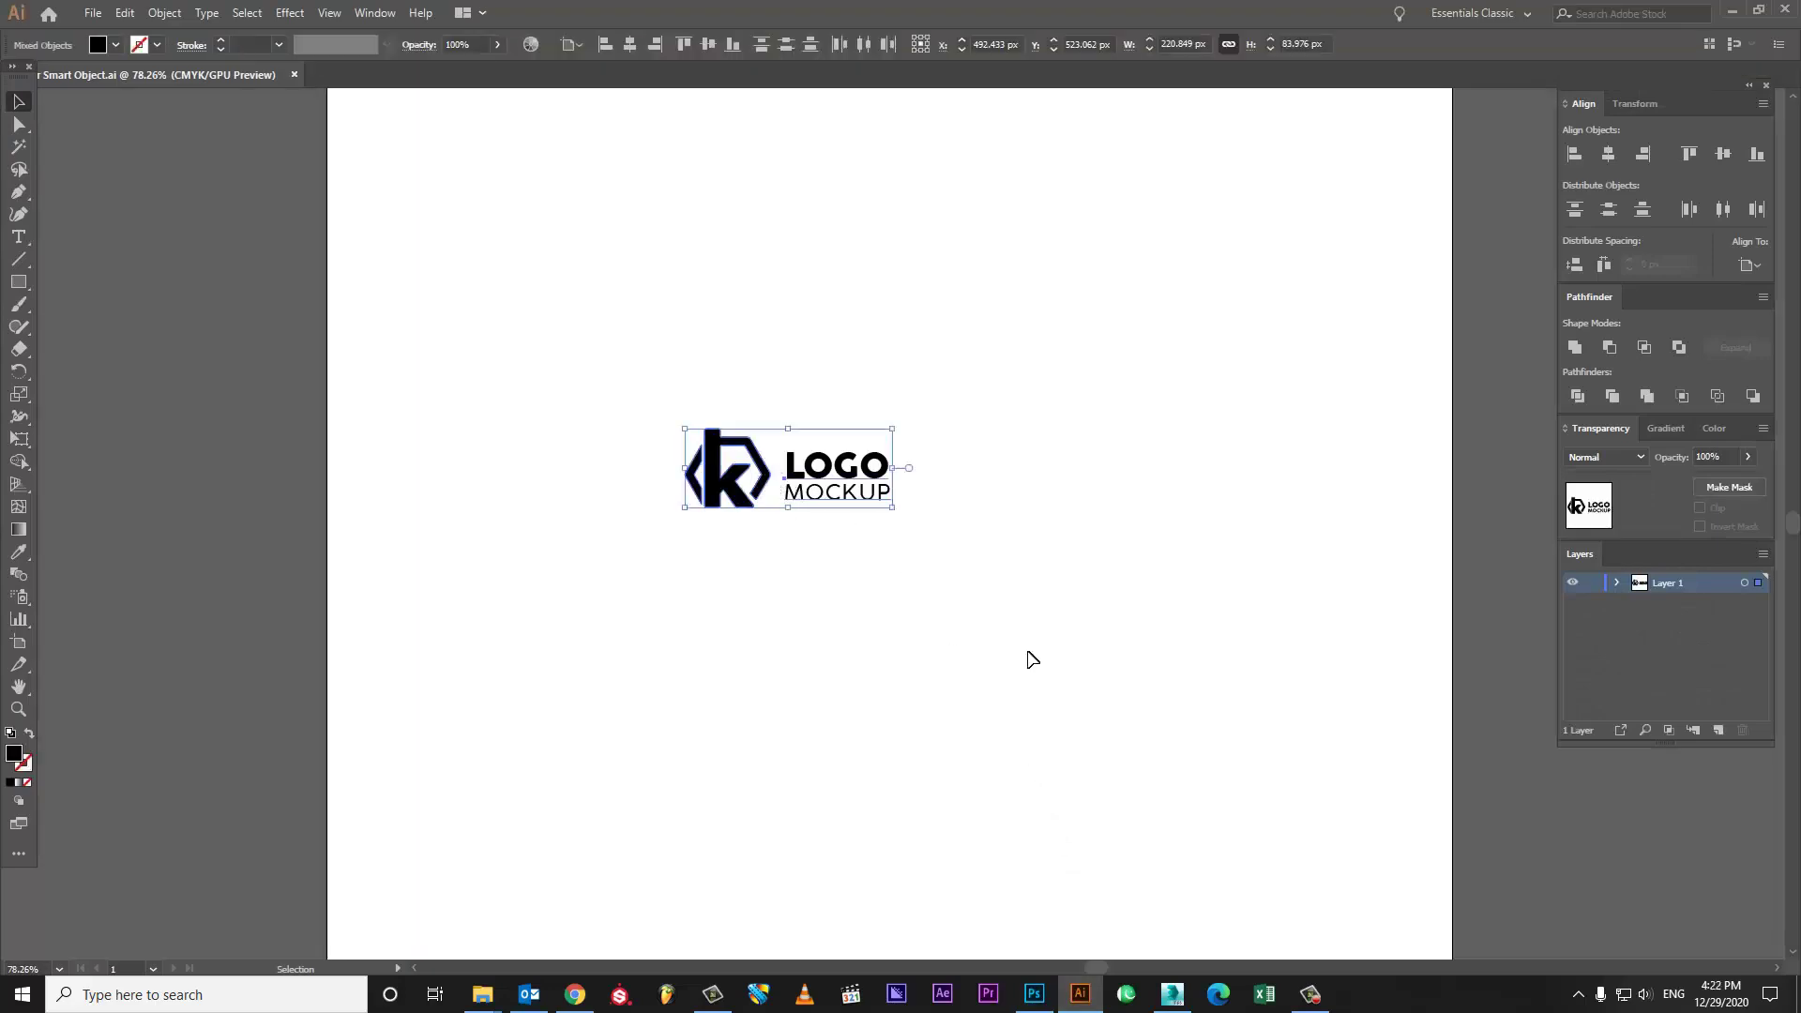
{"action": "left_click_drag", "start_coordinate": [926, 588], "coordinate": [564, 364]}
{"action": "key", "text": "alt+Tab"}
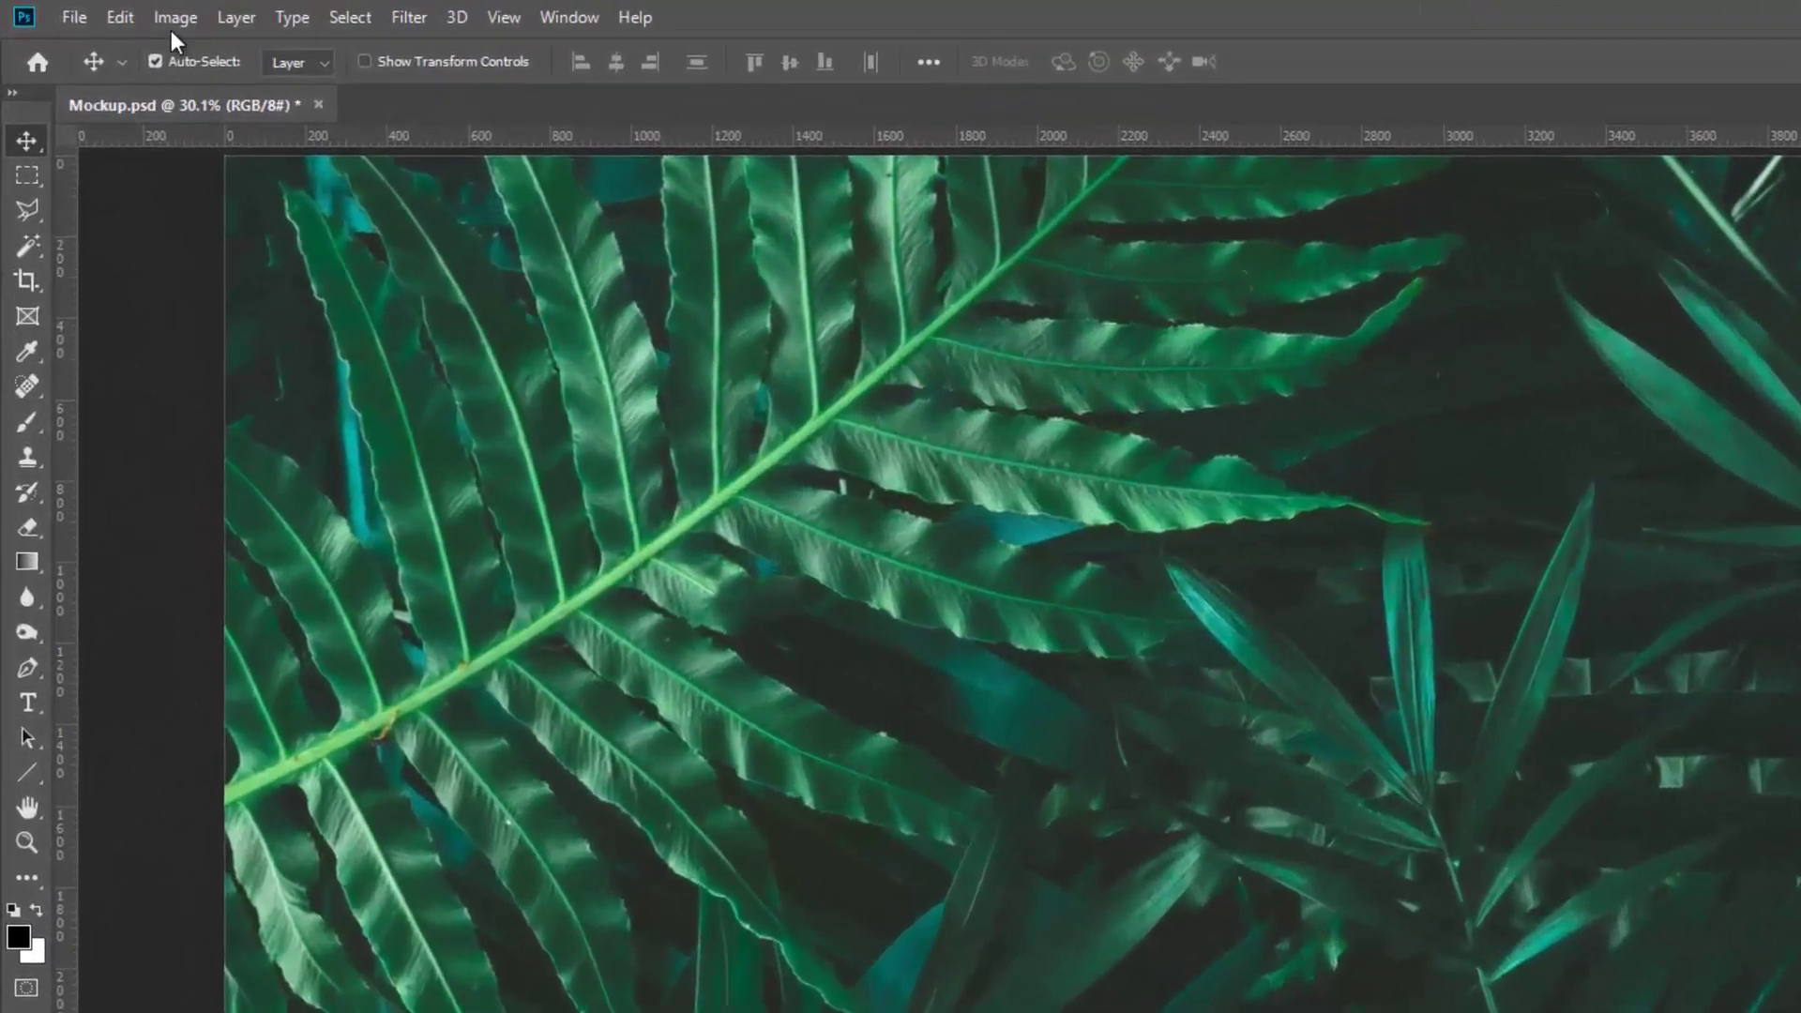
Step: Paste the logo as a smart object and enlarge it over the fern photo
{"action": "left_click", "coordinate": [120, 17]}
{"action": "left_click", "coordinate": [191, 268]}
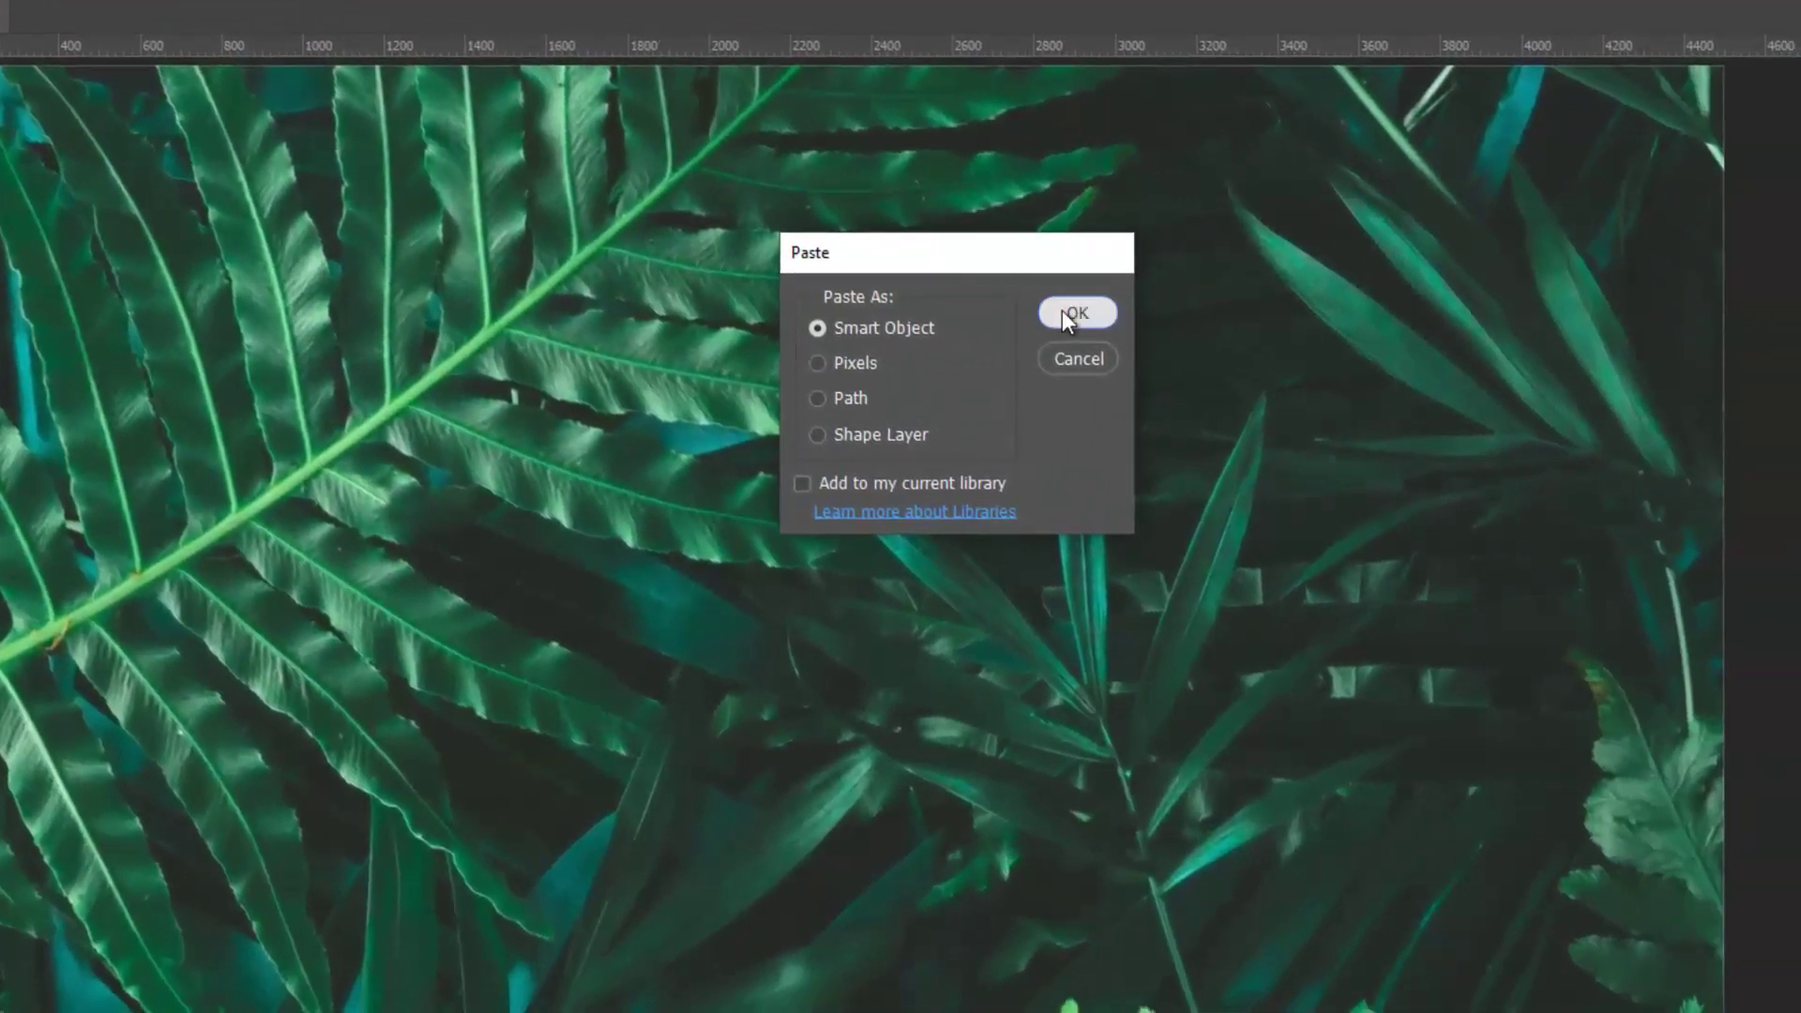
{"action": "left_click", "coordinate": [1062, 312]}
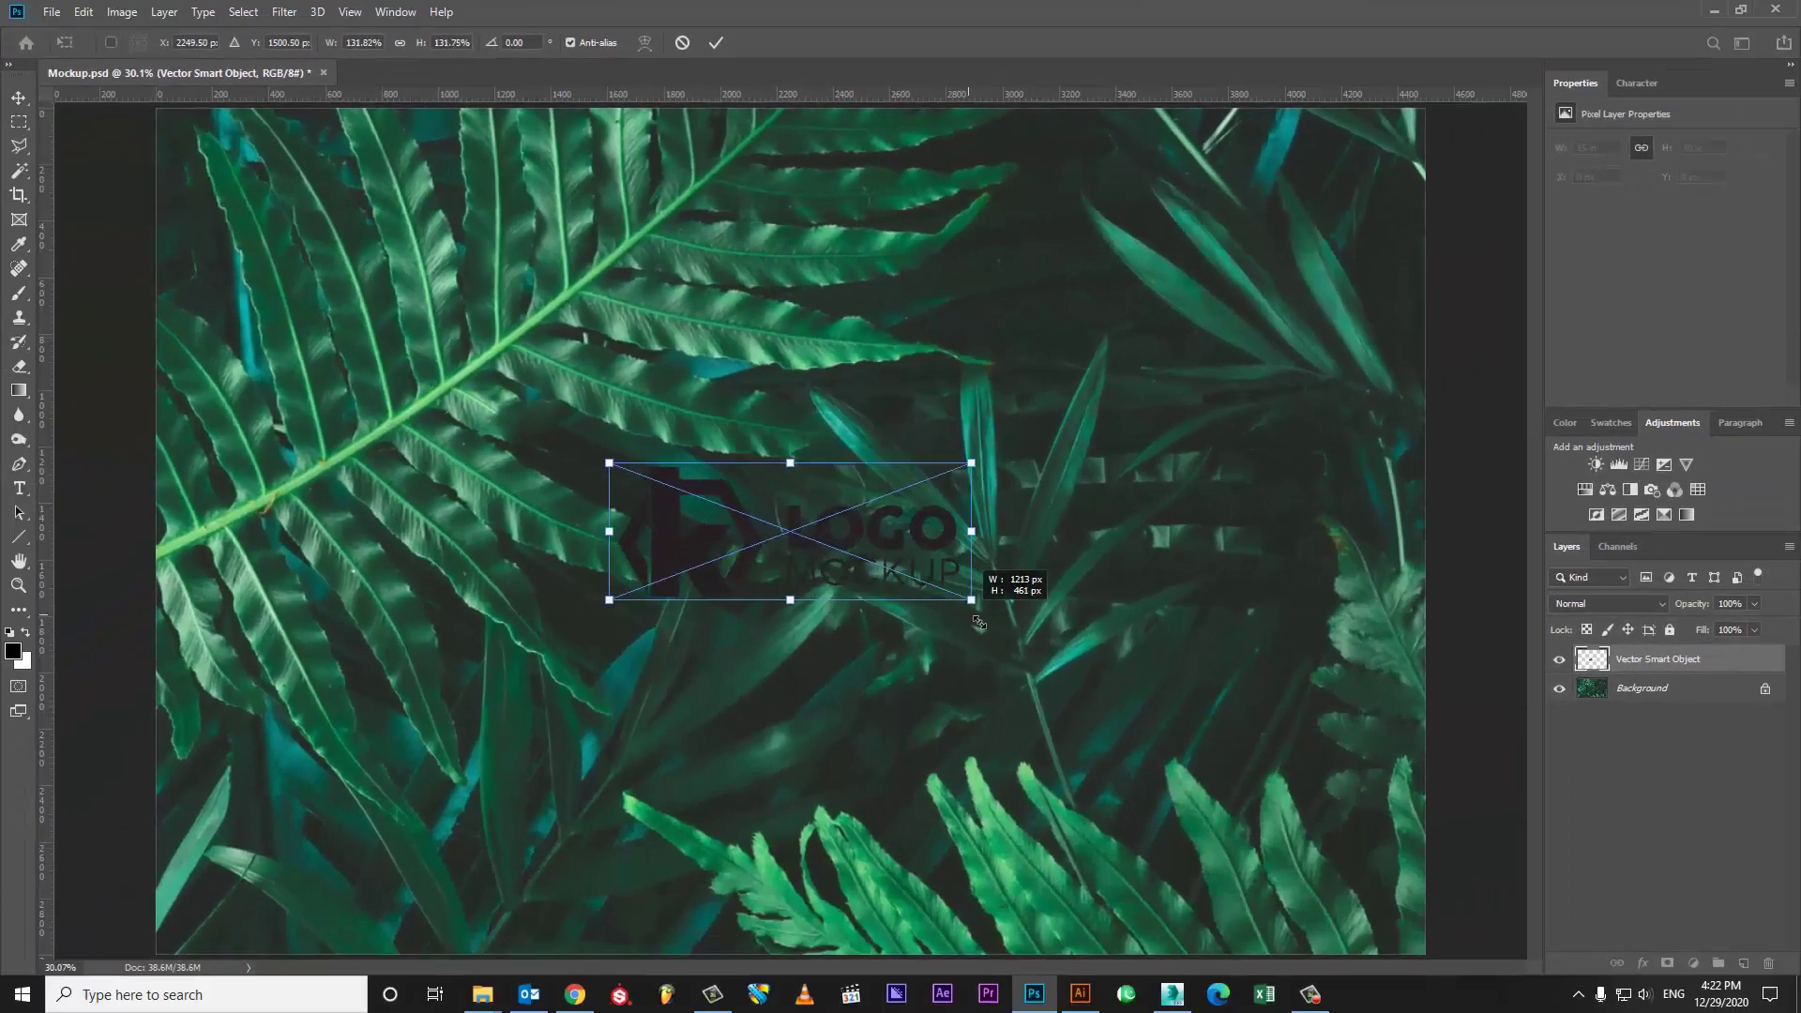
{"action": "mouse_move", "coordinate": [981, 601]}
{"action": "left_mouse_down"}
{"action": "mouse_move", "coordinate": [1065, 669]}
{"action": "mouse_move", "coordinate": [1134, 694]}
{"action": "left_mouse_up"}
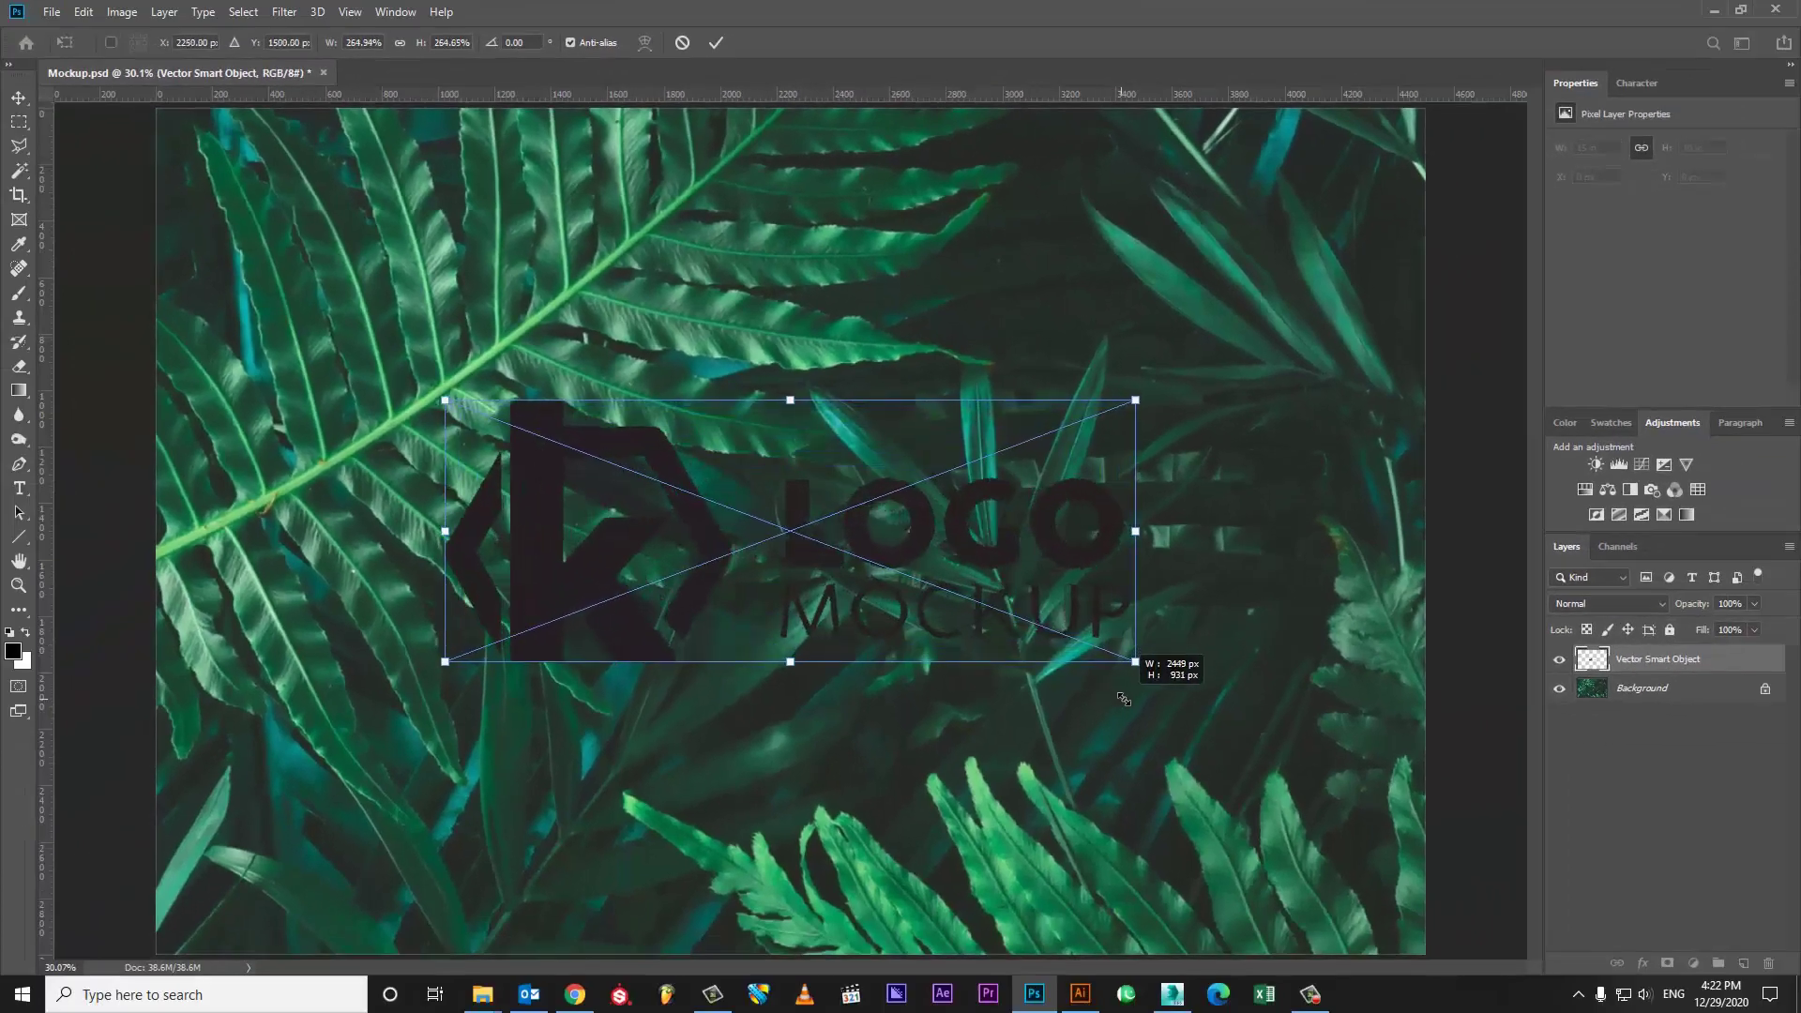
{"action": "key", "text": "Return"}
Step: Rename the logo layer 'Logo Mock', rasterize it, then convert it back to a smart object
{"action": "double_click", "coordinate": [1667, 661]}
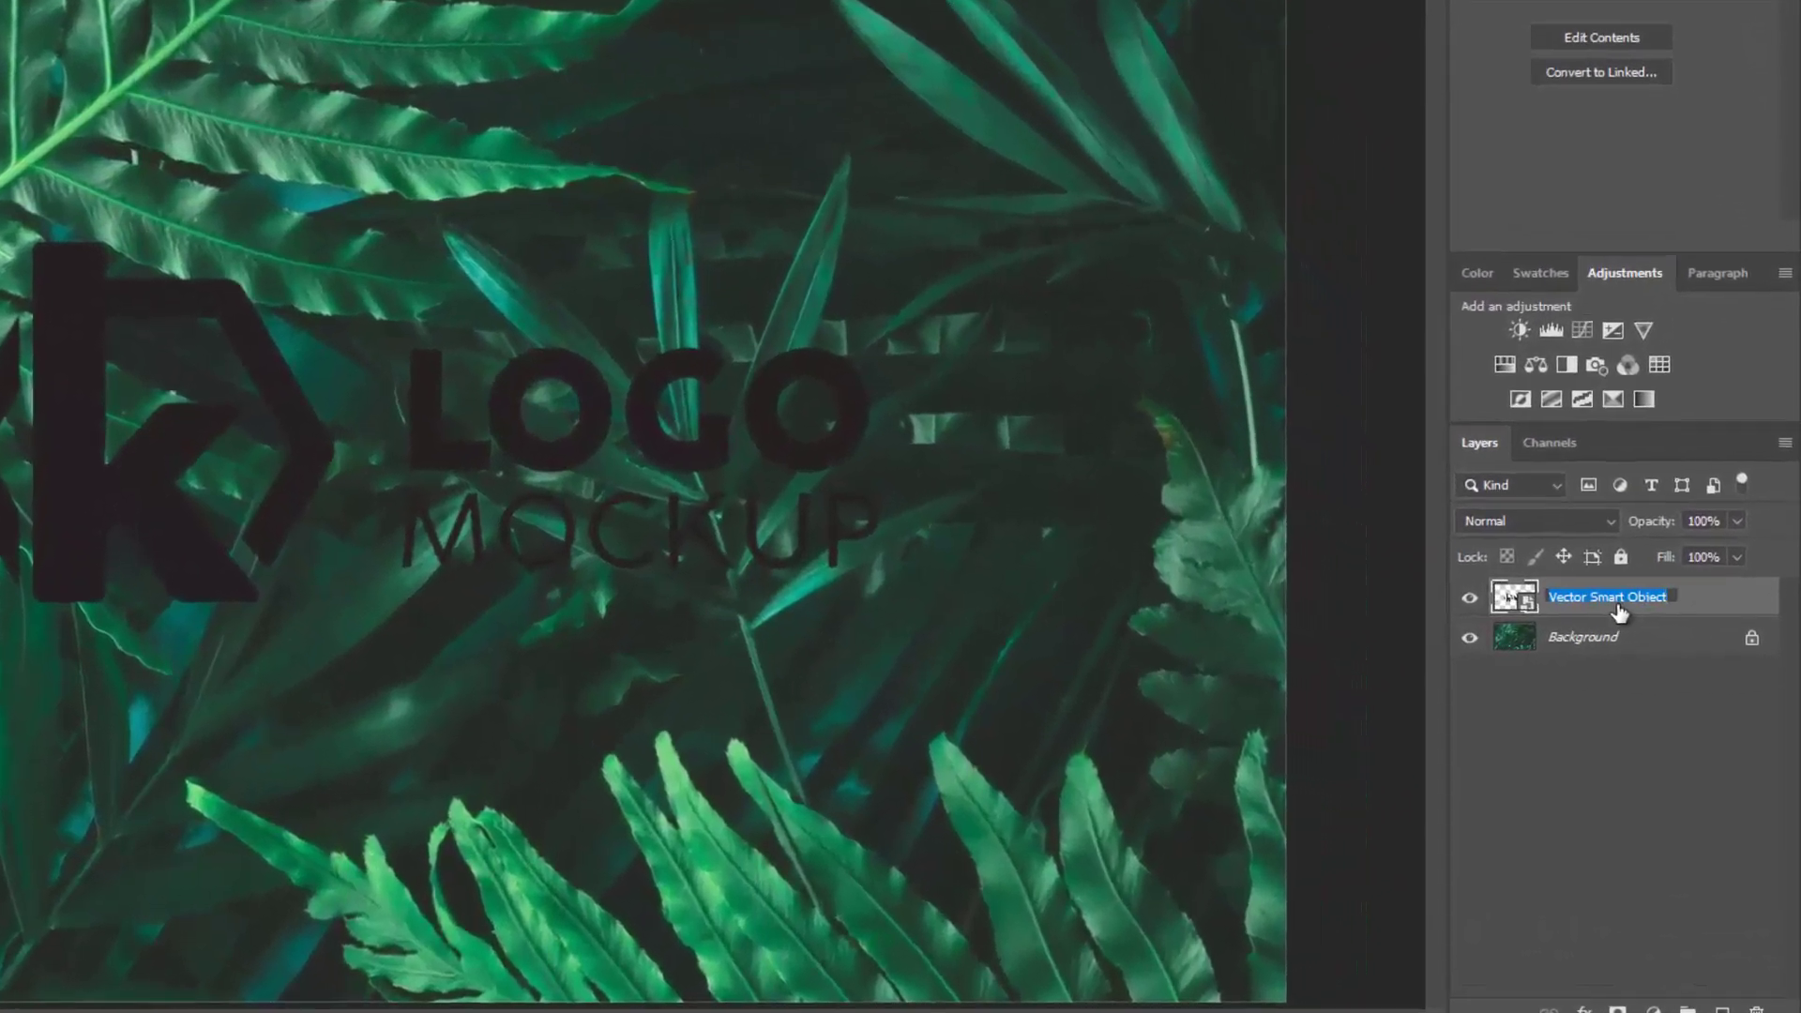
{"action": "type", "text": "Logo"}
{"action": "type", "text": "ck"}
{"action": "key", "text": "Return"}
{"action": "right_click", "coordinate": [1613, 603]}
{"action": "left_click", "coordinate": [1455, 390]}
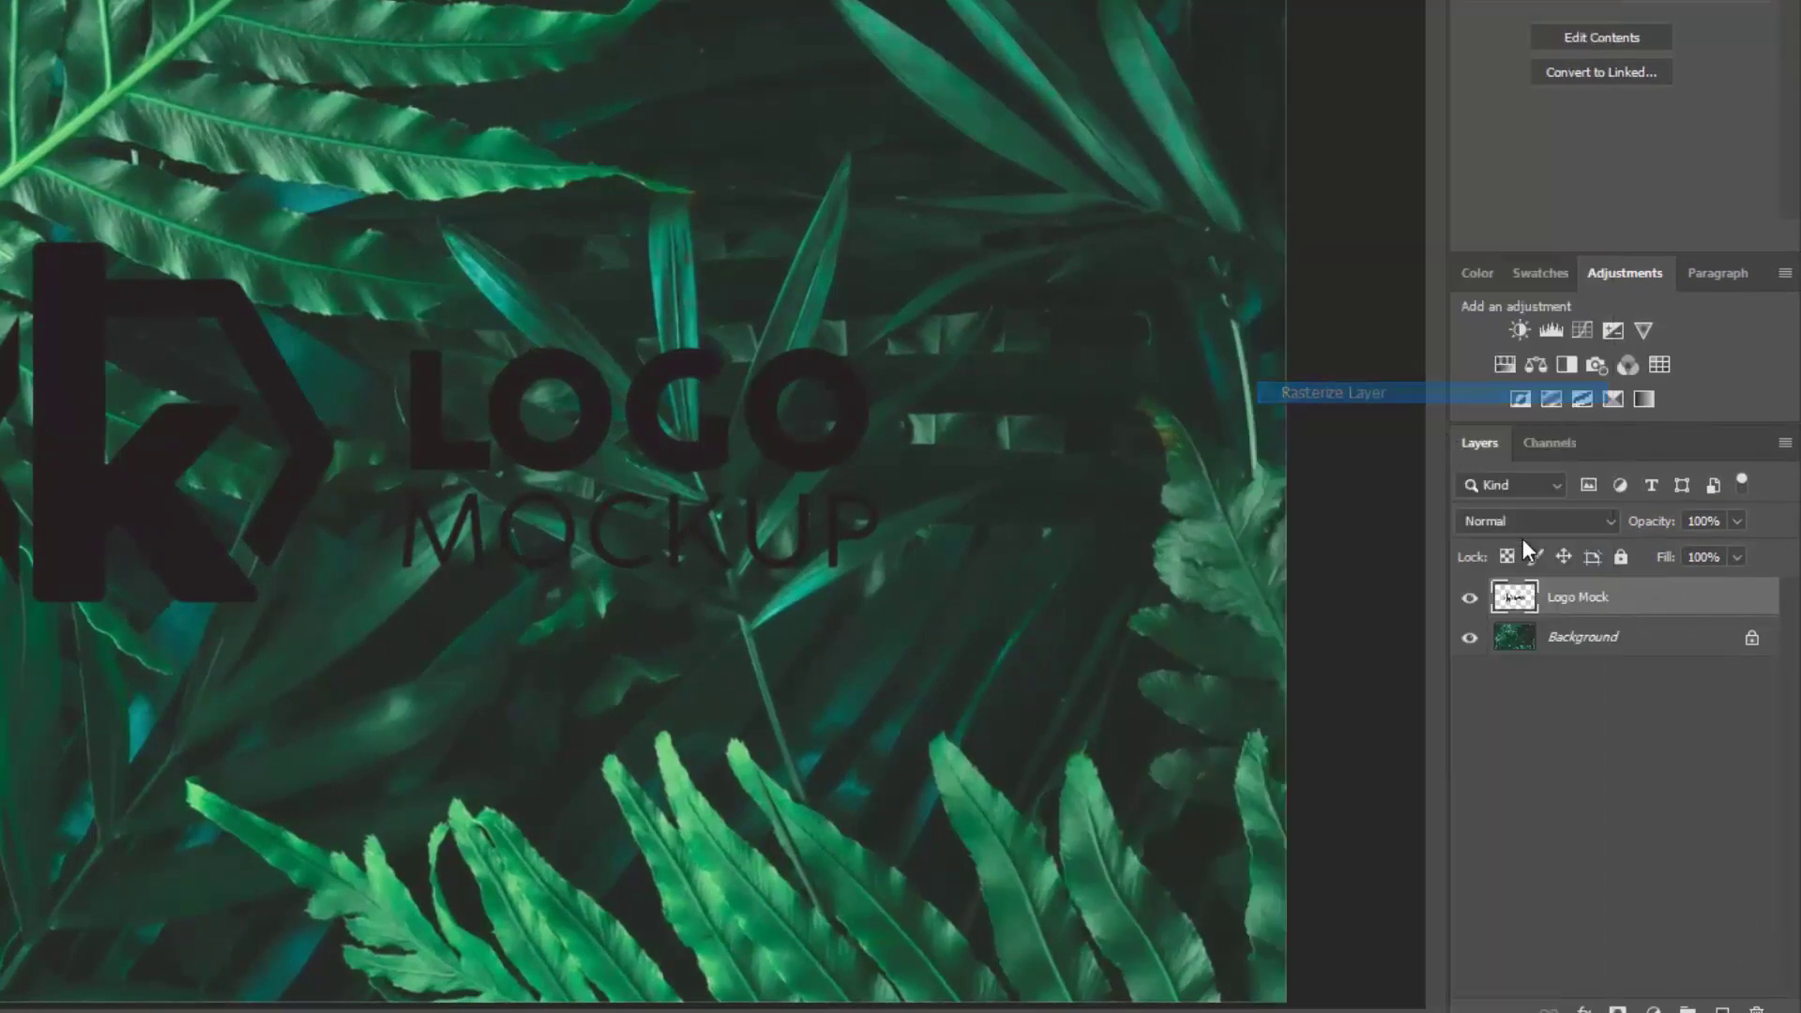
{"action": "right_click", "coordinate": [1651, 603]}
{"action": "left_click", "coordinate": [1538, 296]}
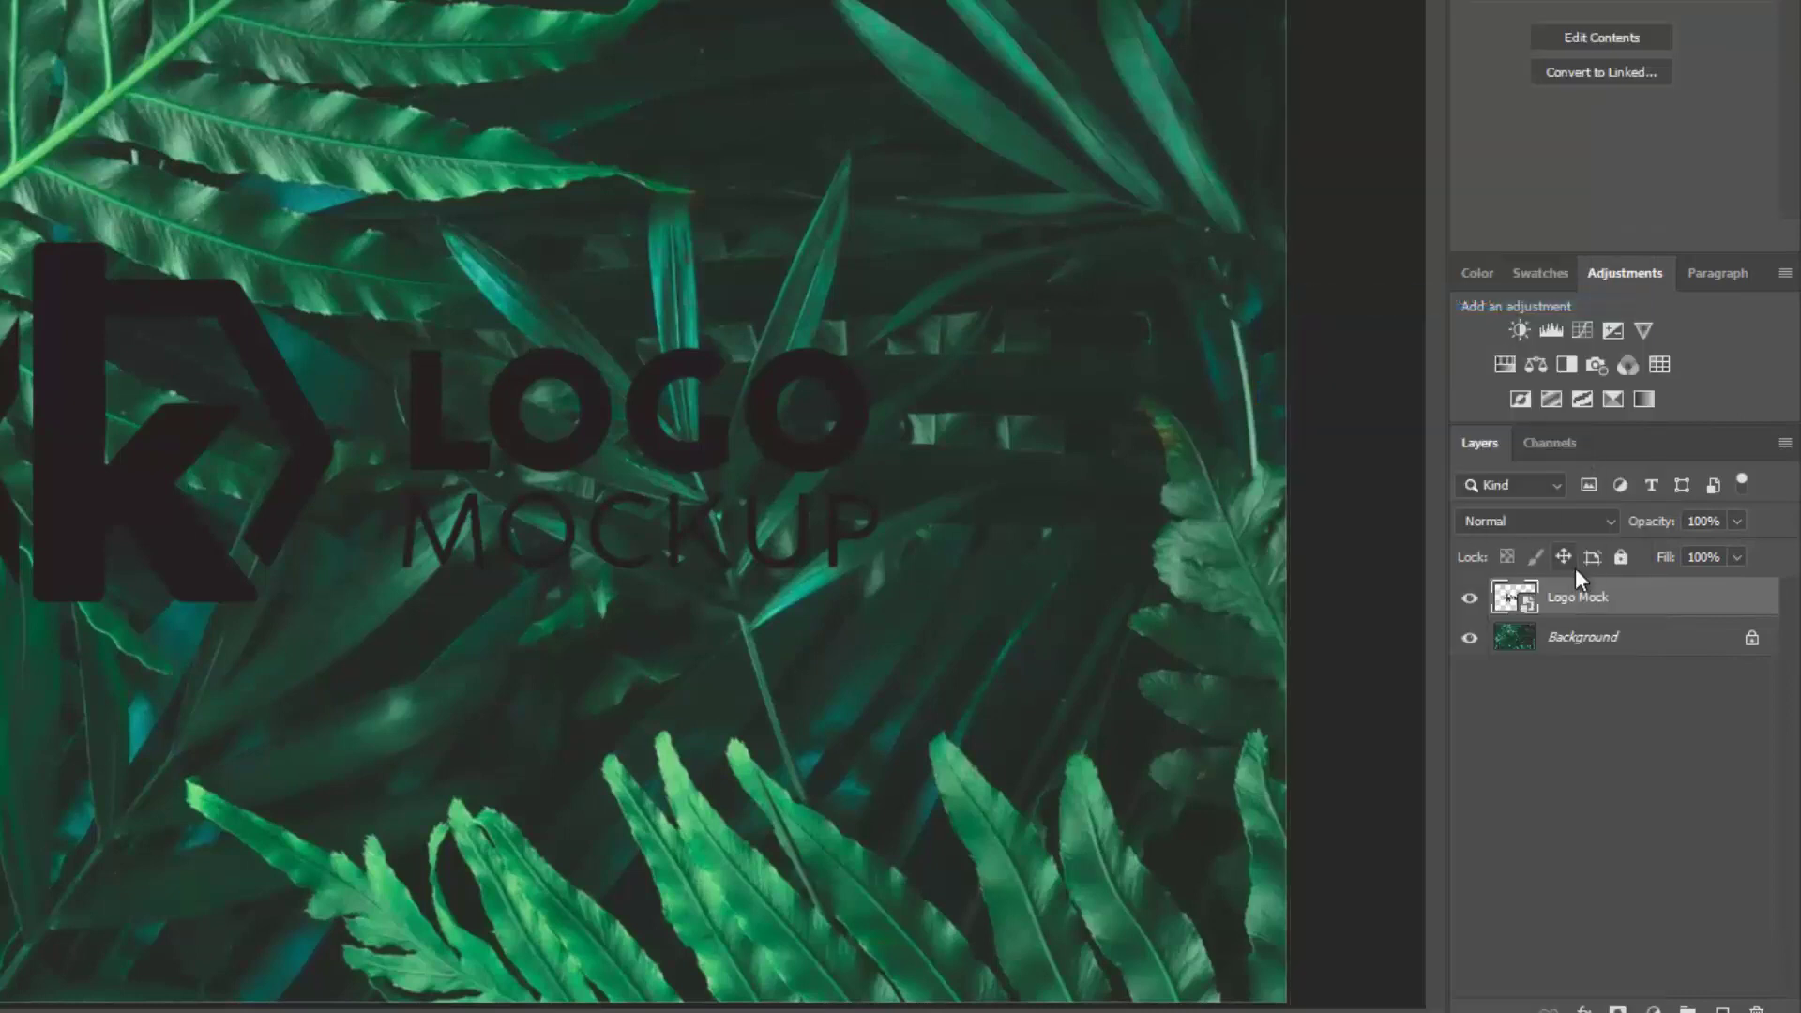
{"action": "left_click", "coordinate": [1601, 702]}
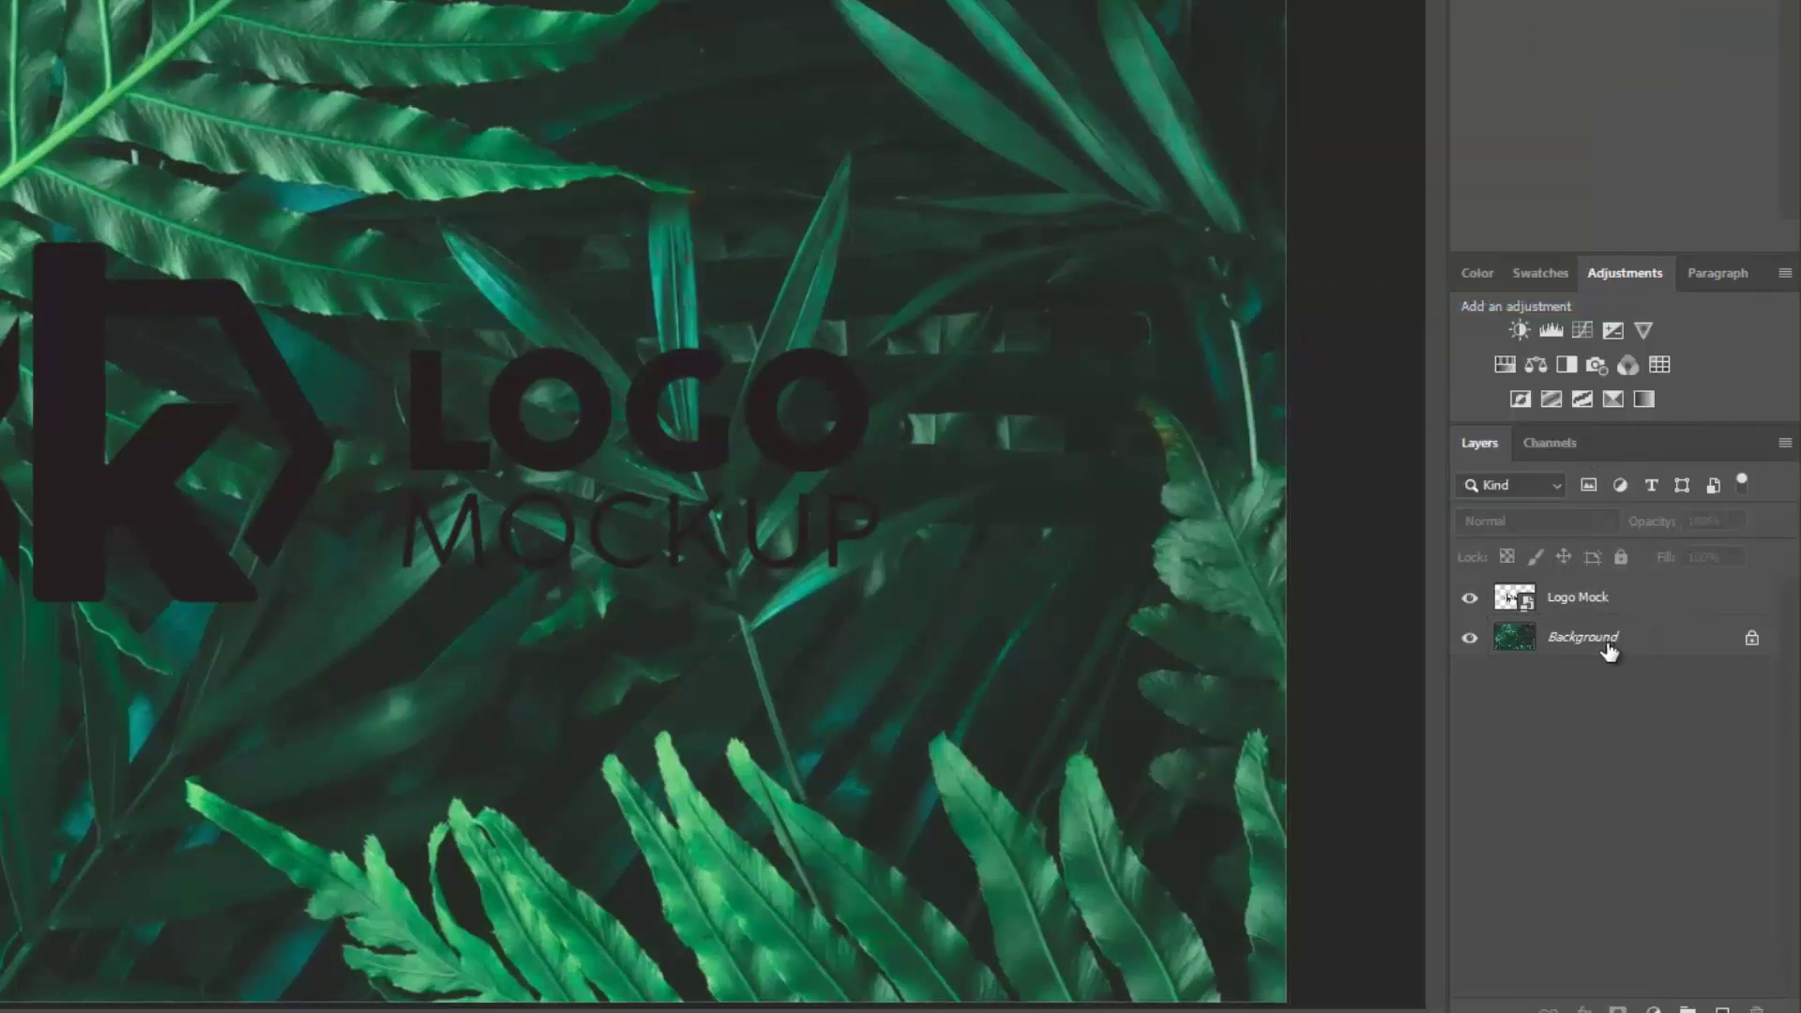
{"action": "left_click", "coordinate": [1614, 647]}
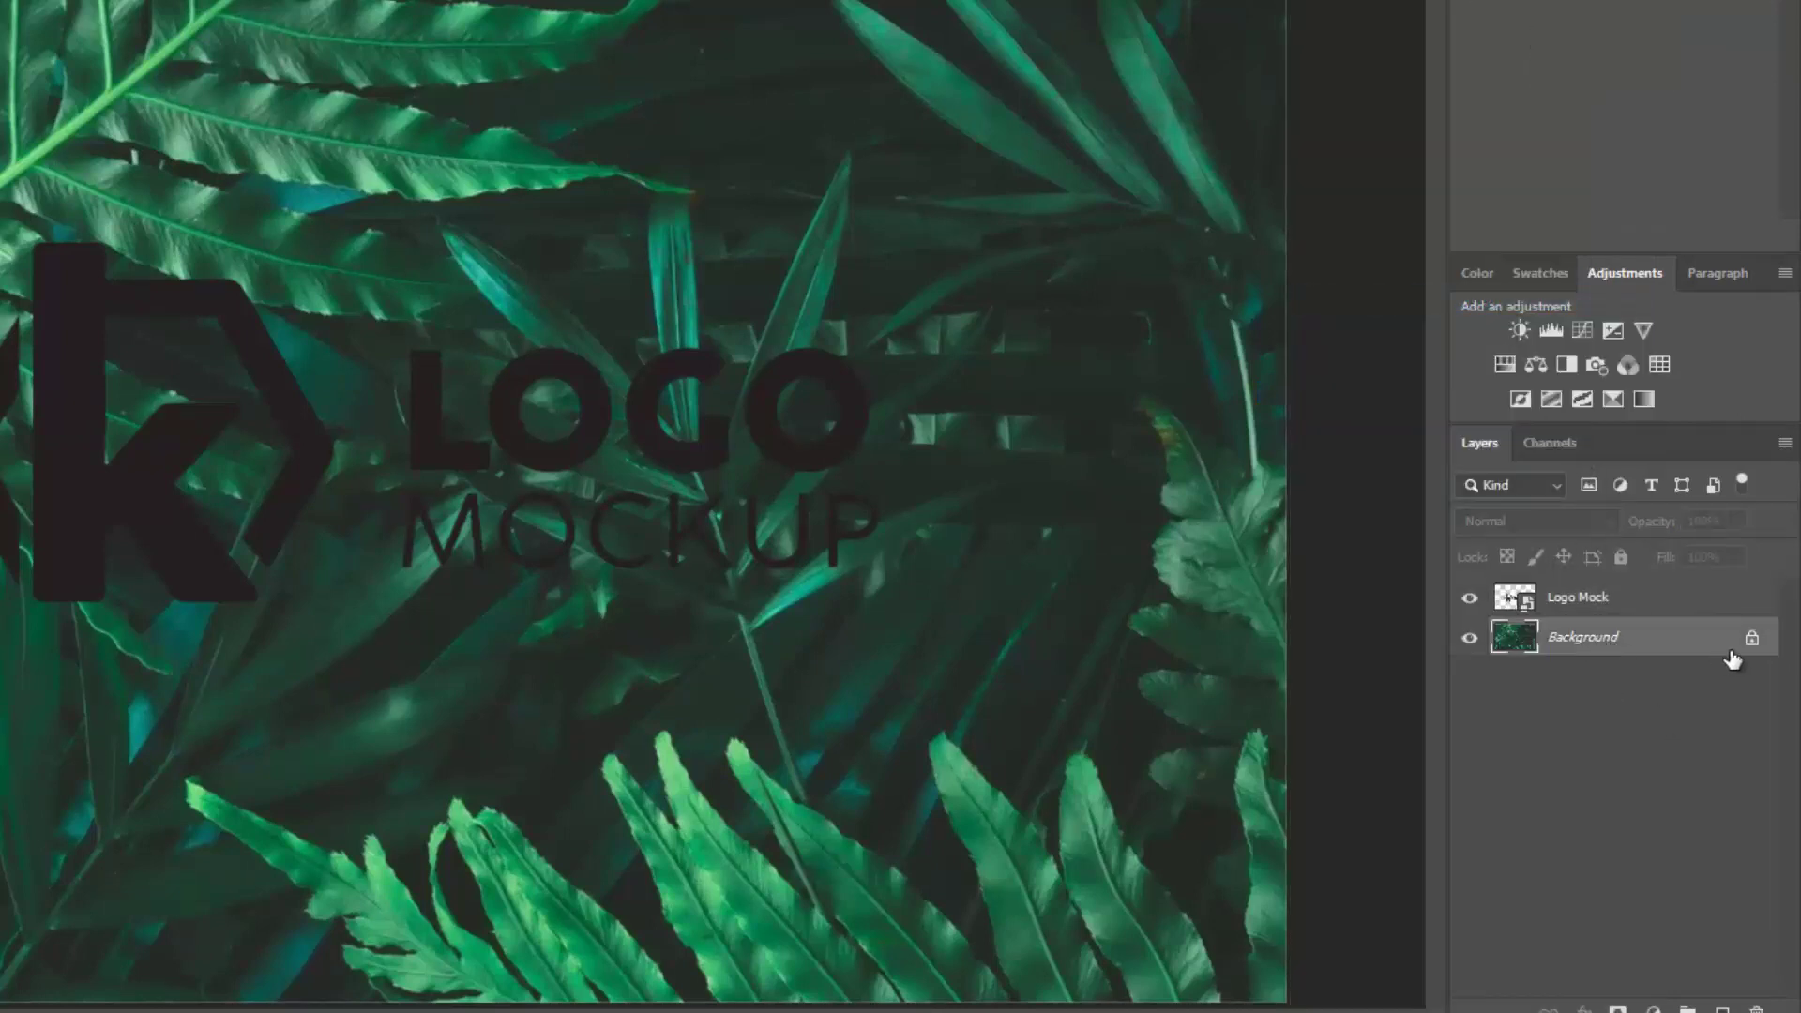
Step: Duplicate the Background as 'Ref', move it above Logo Mock and clip it there
{"action": "key", "text": "ctrl+j"}
{"action": "double_click", "coordinate": [1599, 638]}
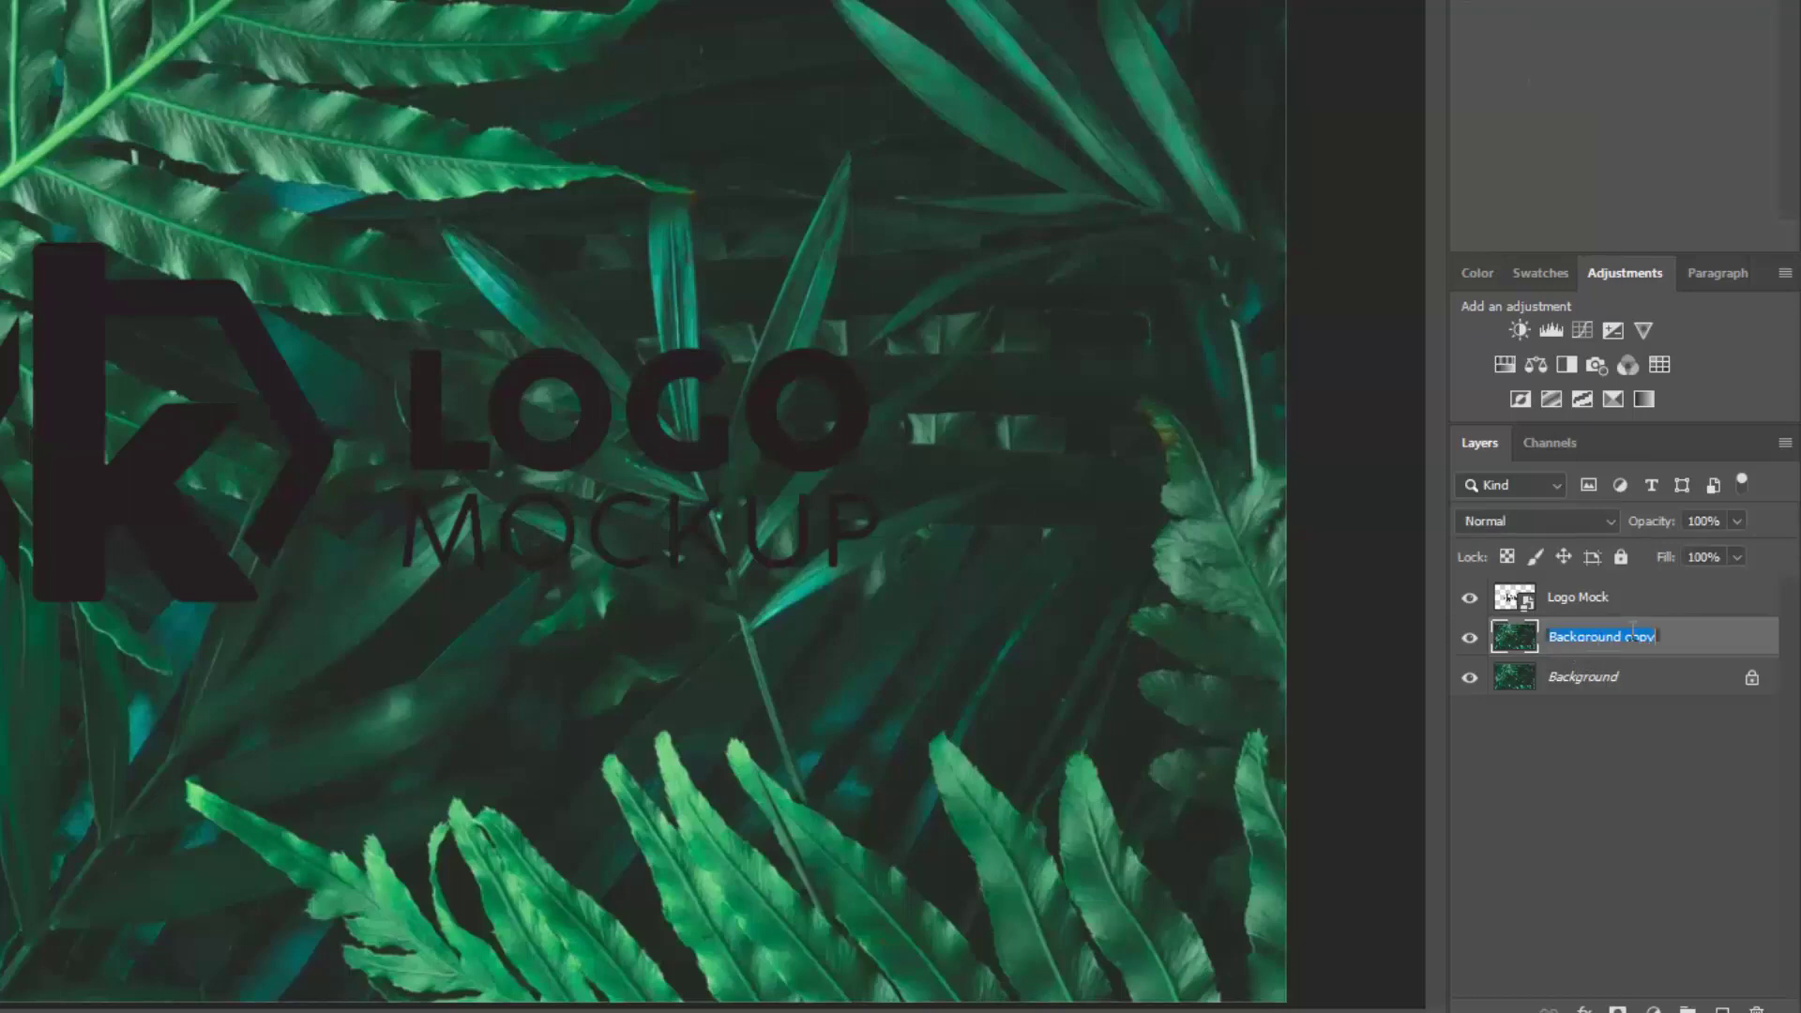
{"action": "type", "text": "Ref"}
{"action": "key", "text": "Return"}
{"action": "mouse_move", "coordinate": [1610, 636]}
{"action": "left_mouse_down"}
{"action": "mouse_move", "coordinate": [1625, 591]}
{"action": "mouse_move", "coordinate": [1595, 586]}
{"action": "left_mouse_up"}
{"action": "left_click", "coordinate": [1531, 617], "text": "alt"}
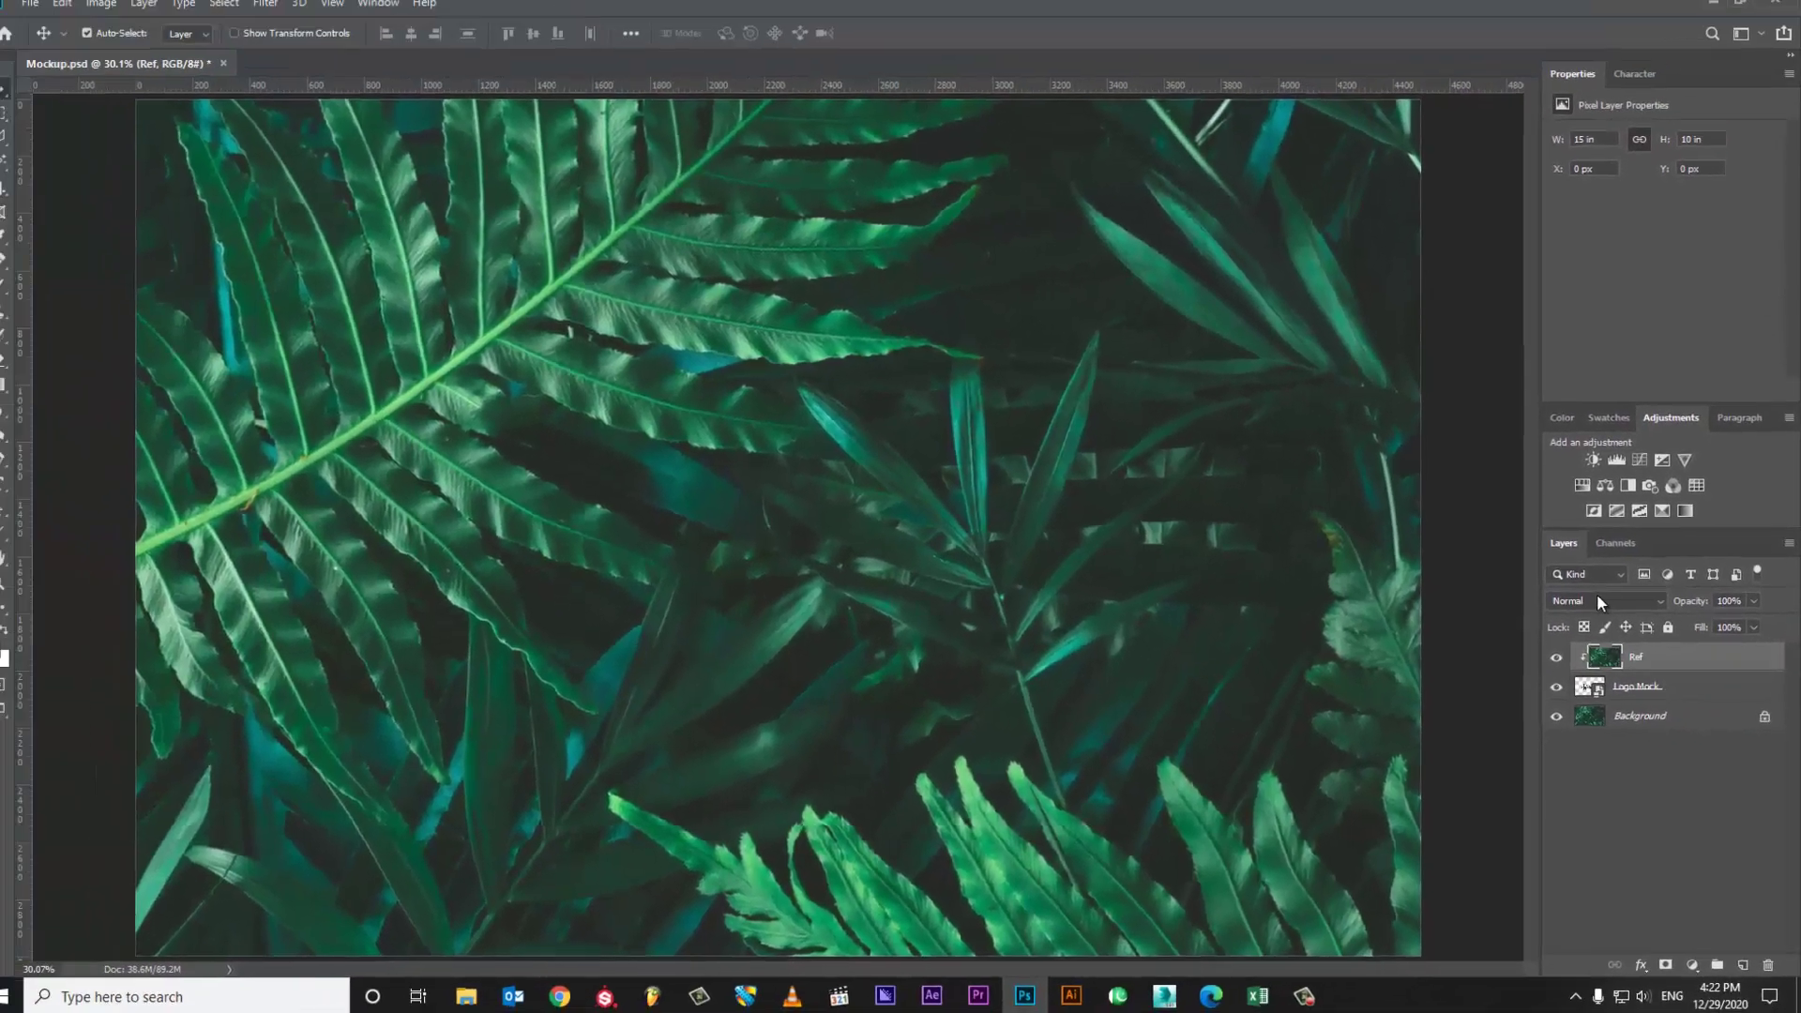
Step: Set the Ref layer to Hard Light blending with 50% fill
{"action": "left_click", "coordinate": [1597, 603]}
{"action": "key", "text": "Down"}
{"action": "key", "text": "Down"}
{"action": "key", "text": "Down"}
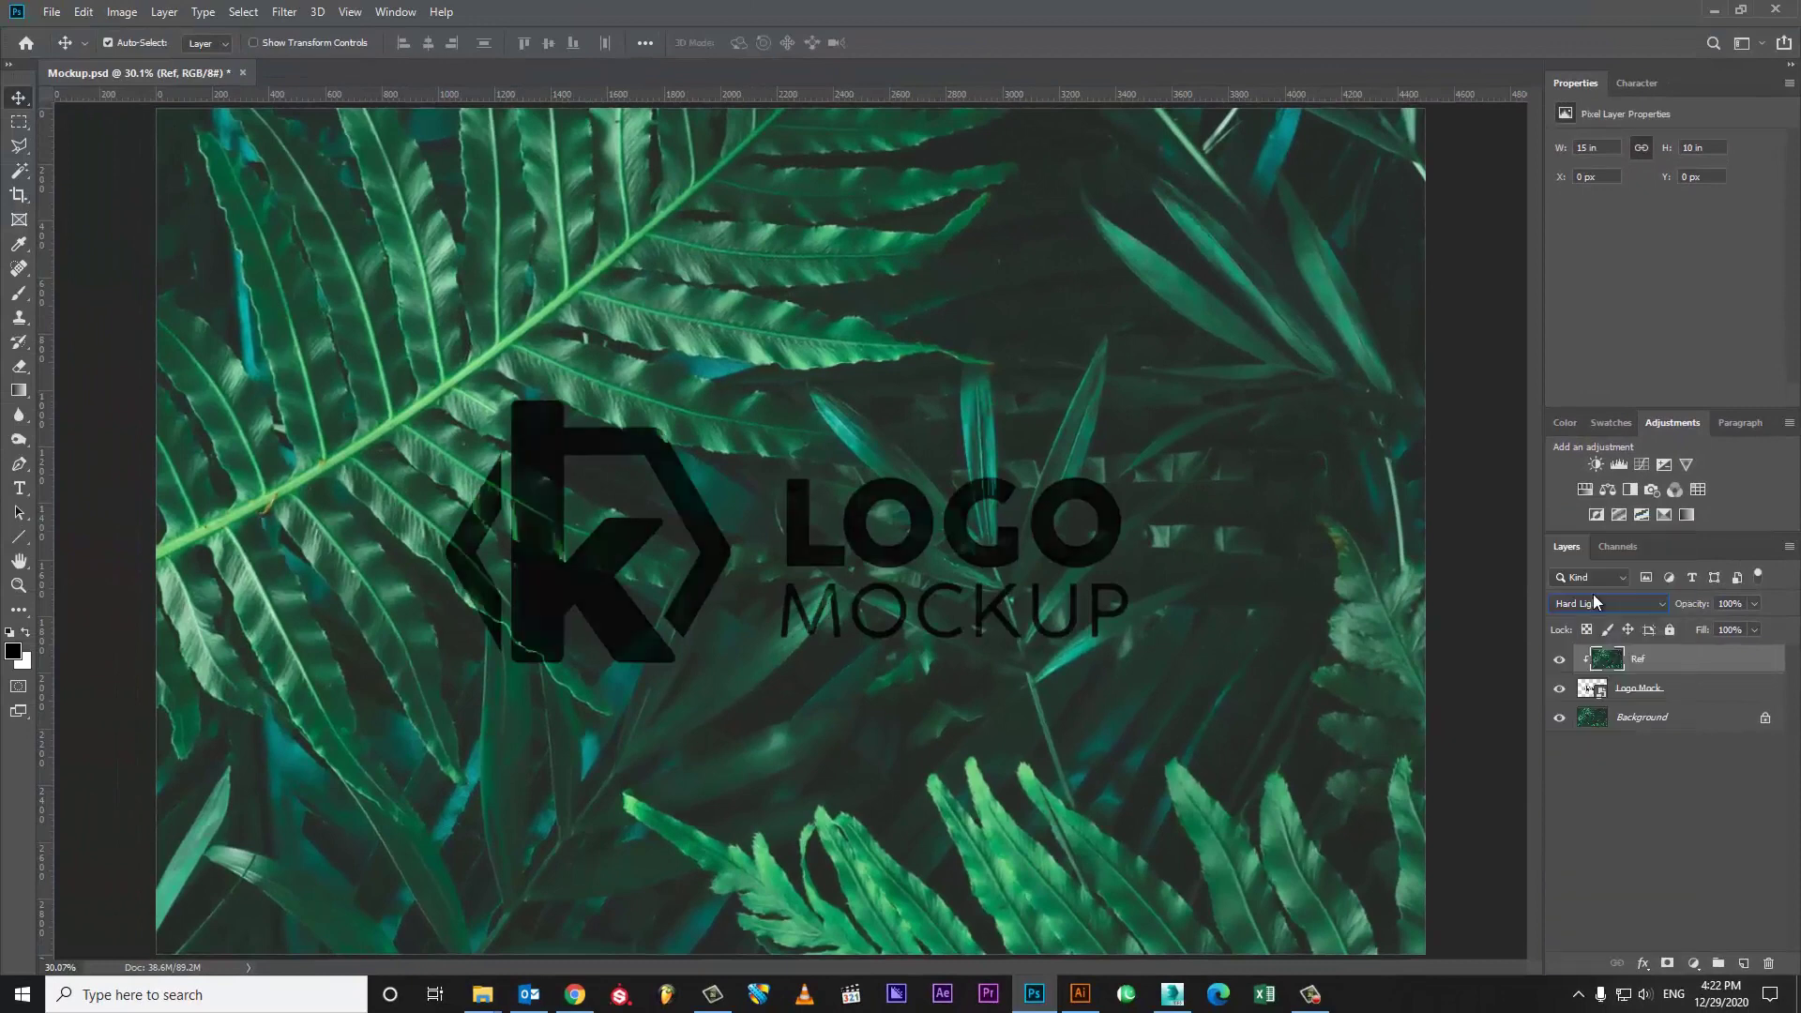
{"action": "key", "text": "Return"}
{"action": "key", "text": "Down"}
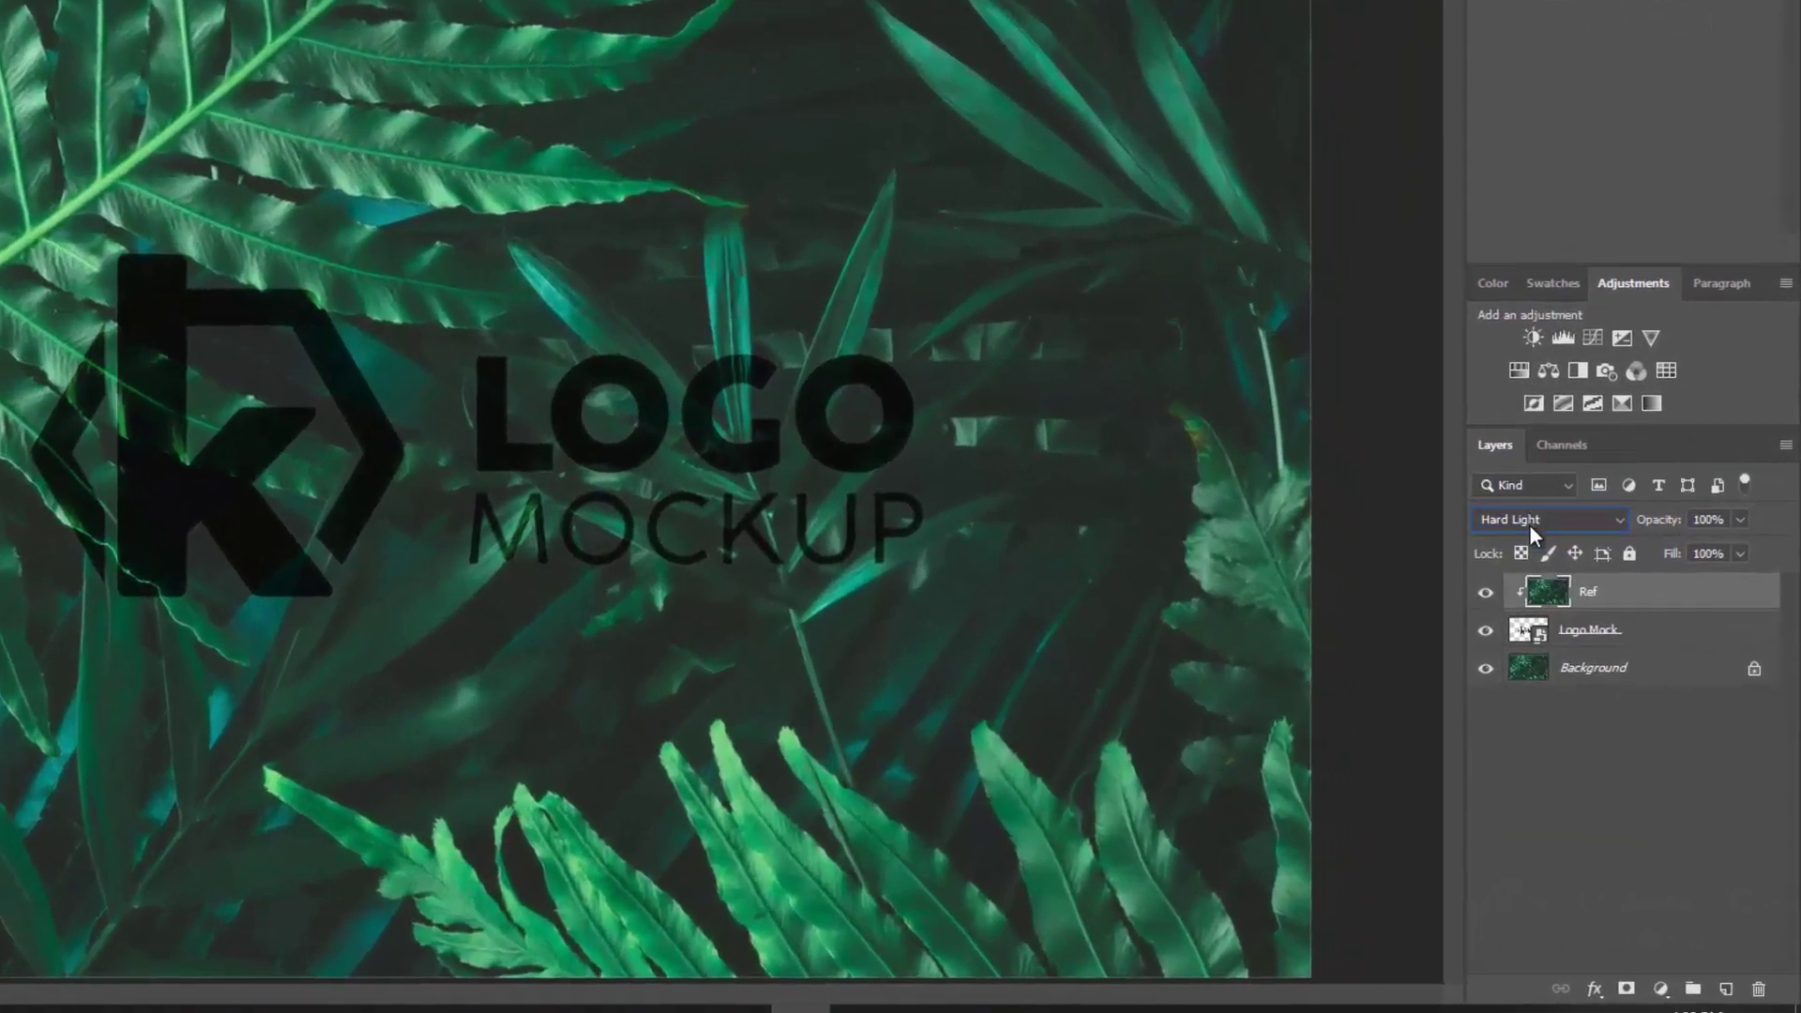
{"action": "left_click", "coordinate": [1582, 634]}
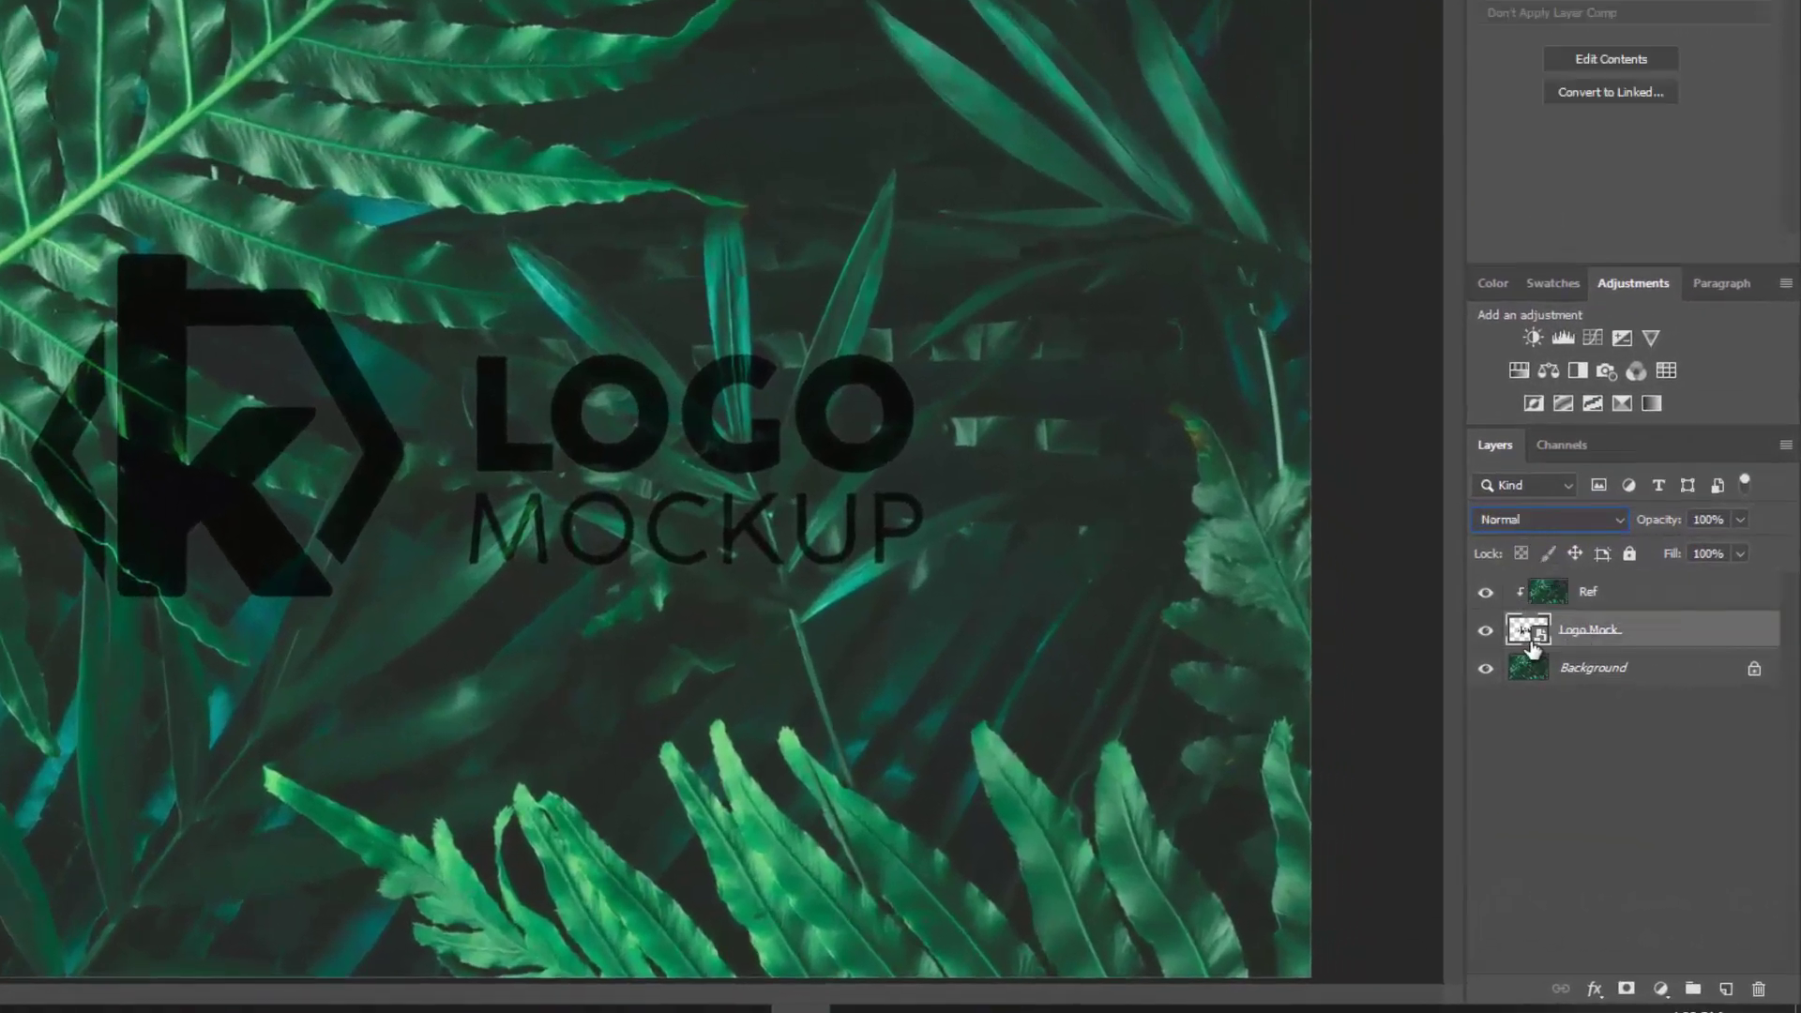
{"action": "left_click", "coordinate": [1595, 591]}
{"action": "left_click", "coordinate": [1708, 553]}
{"action": "type", "text": "50"}
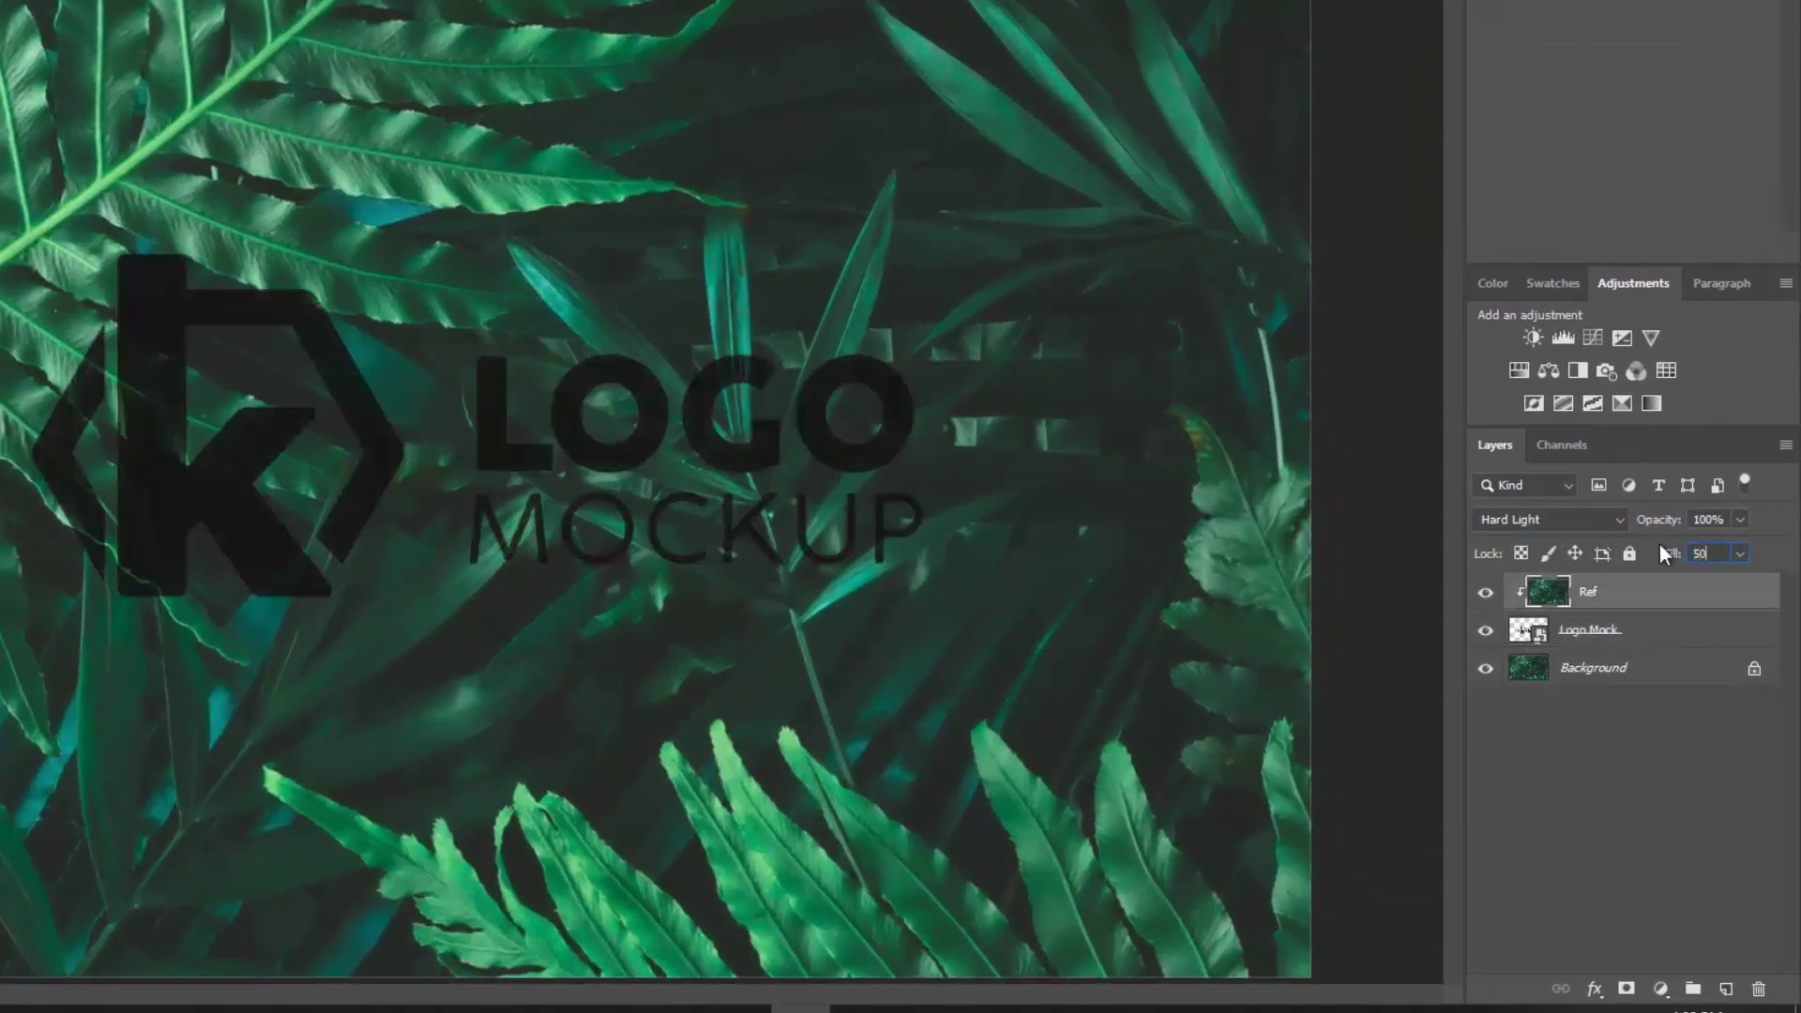
{"action": "key", "text": "Return"}
{"action": "left_click", "coordinate": [1740, 553]}
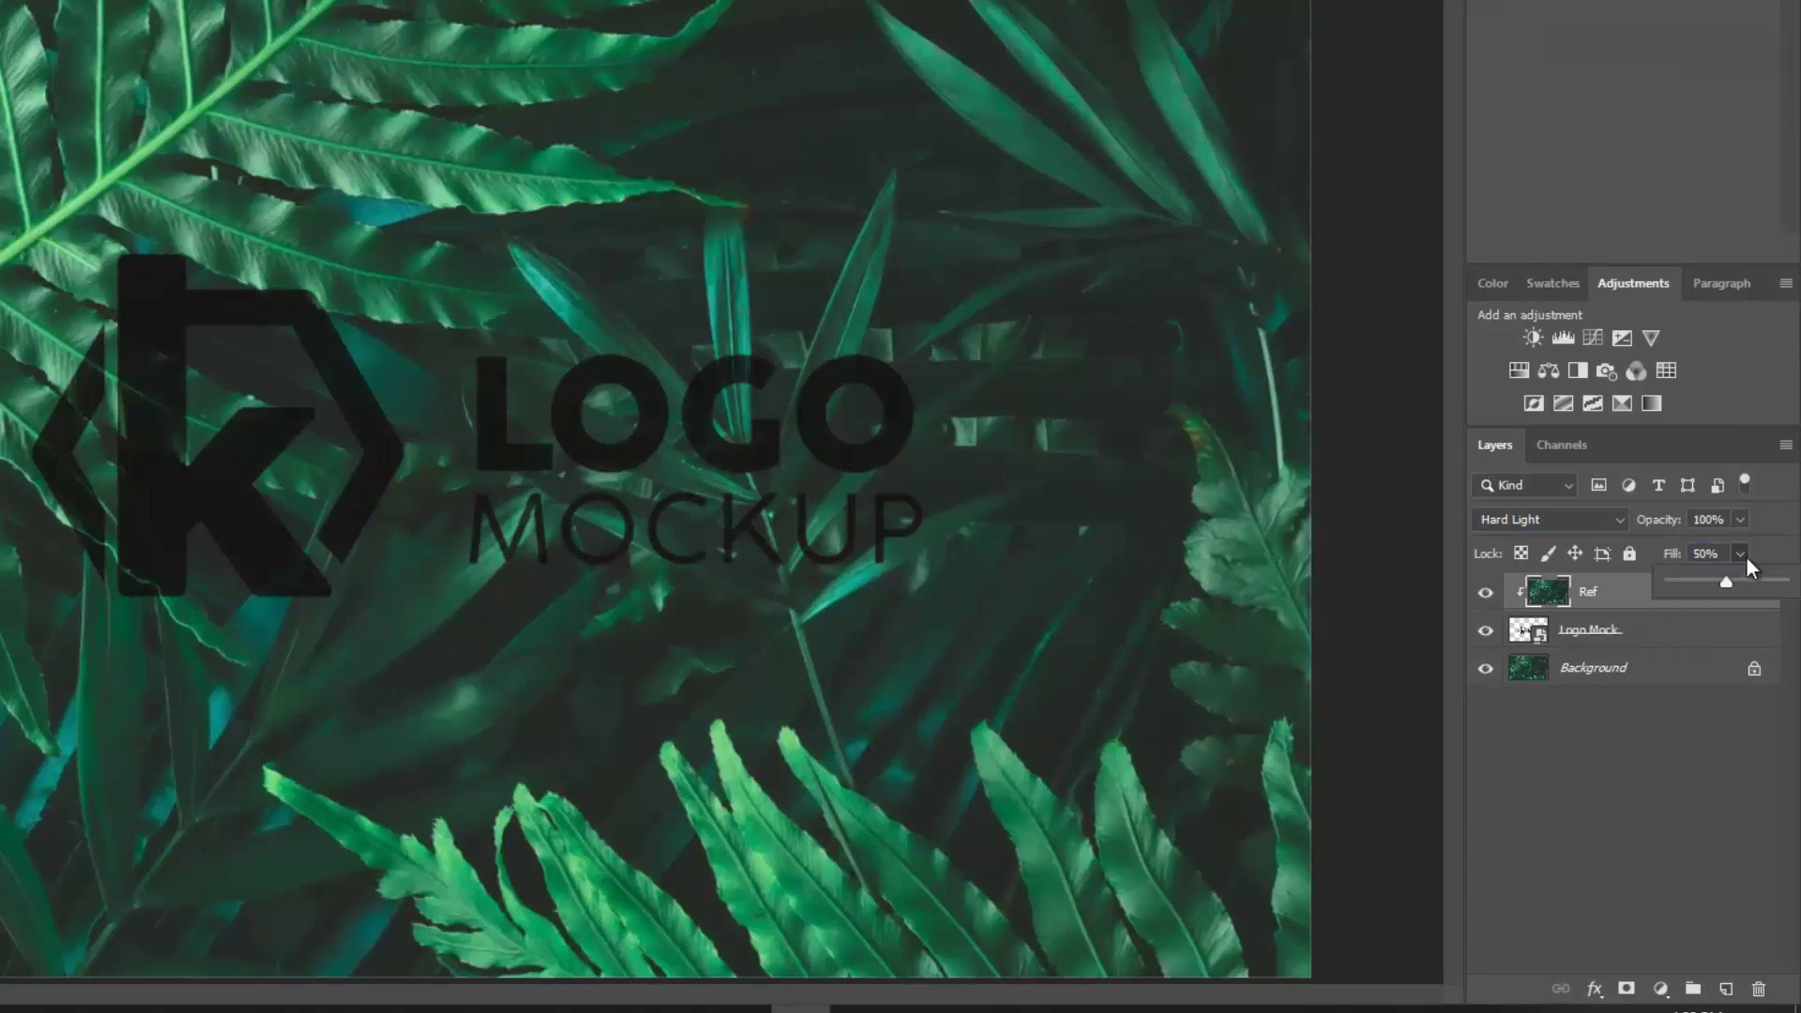
{"action": "left_click", "coordinate": [1624, 642]}
Step: Give Logo Mock an Inner Bevel, Chisel Soft Bevel & Emboss and hide the Ref layer
{"action": "left_click", "coordinate": [1593, 989]}
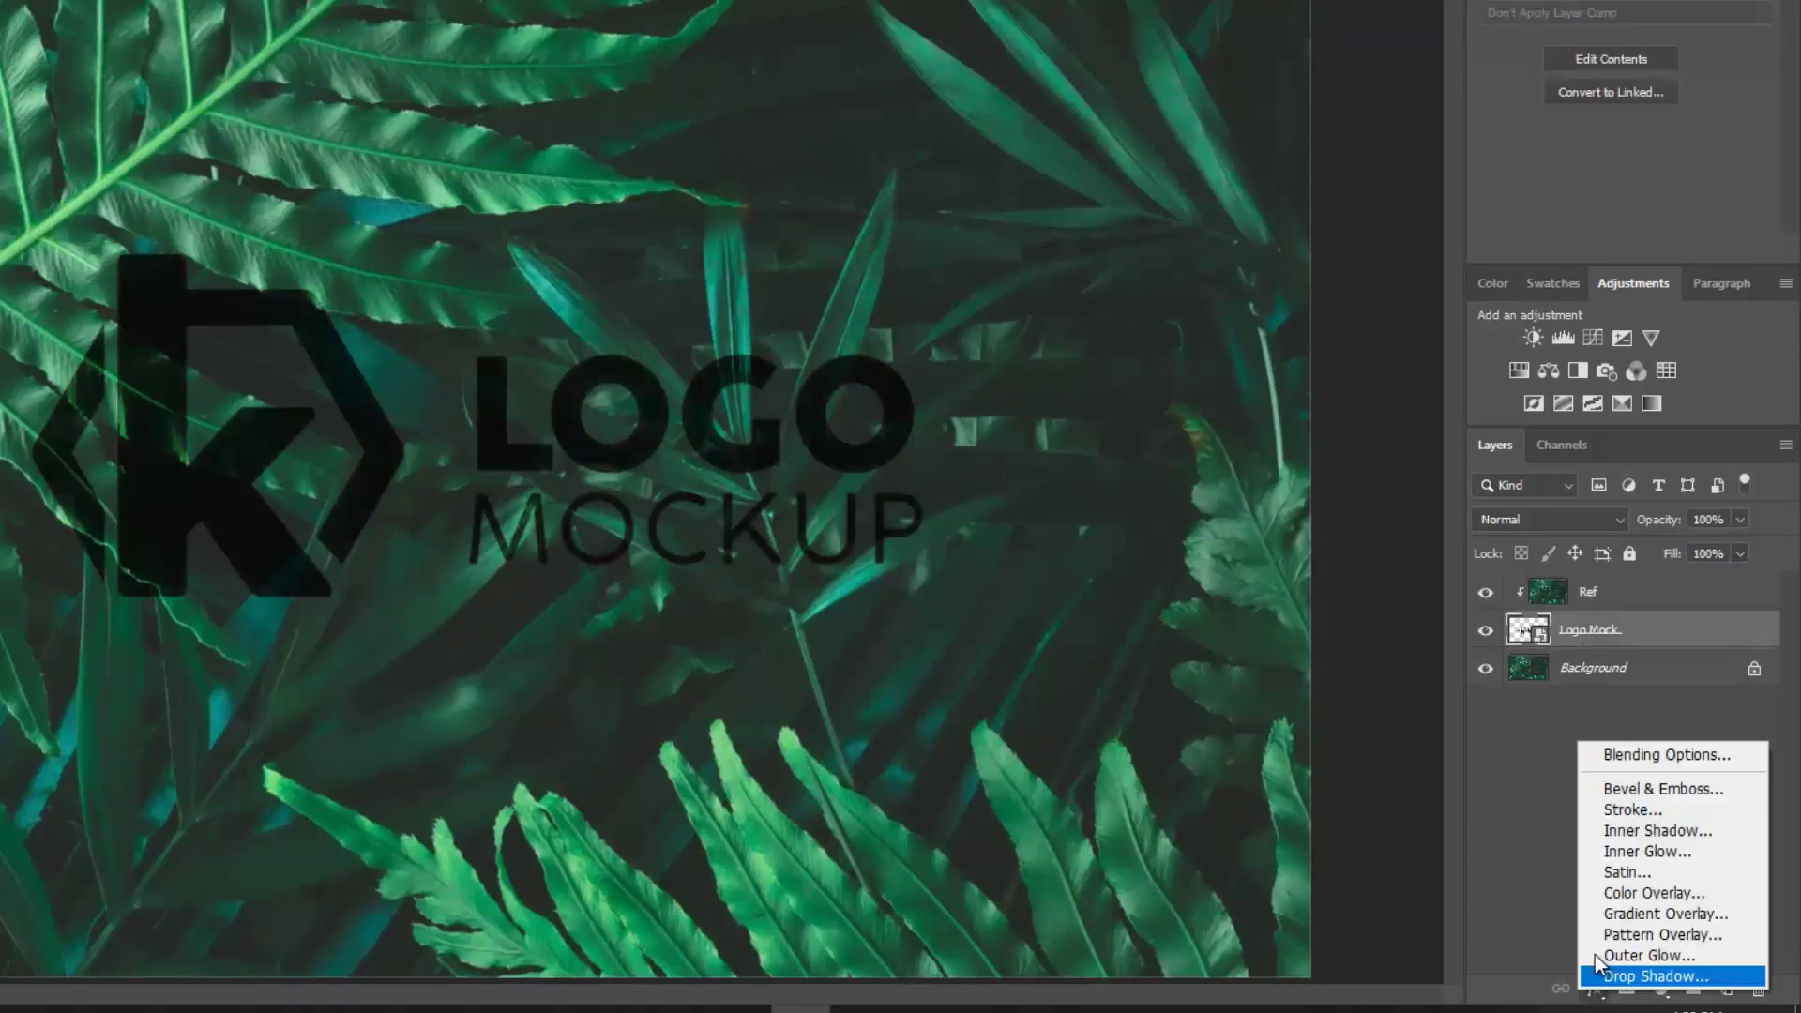
{"action": "left_click", "coordinate": [1648, 807]}
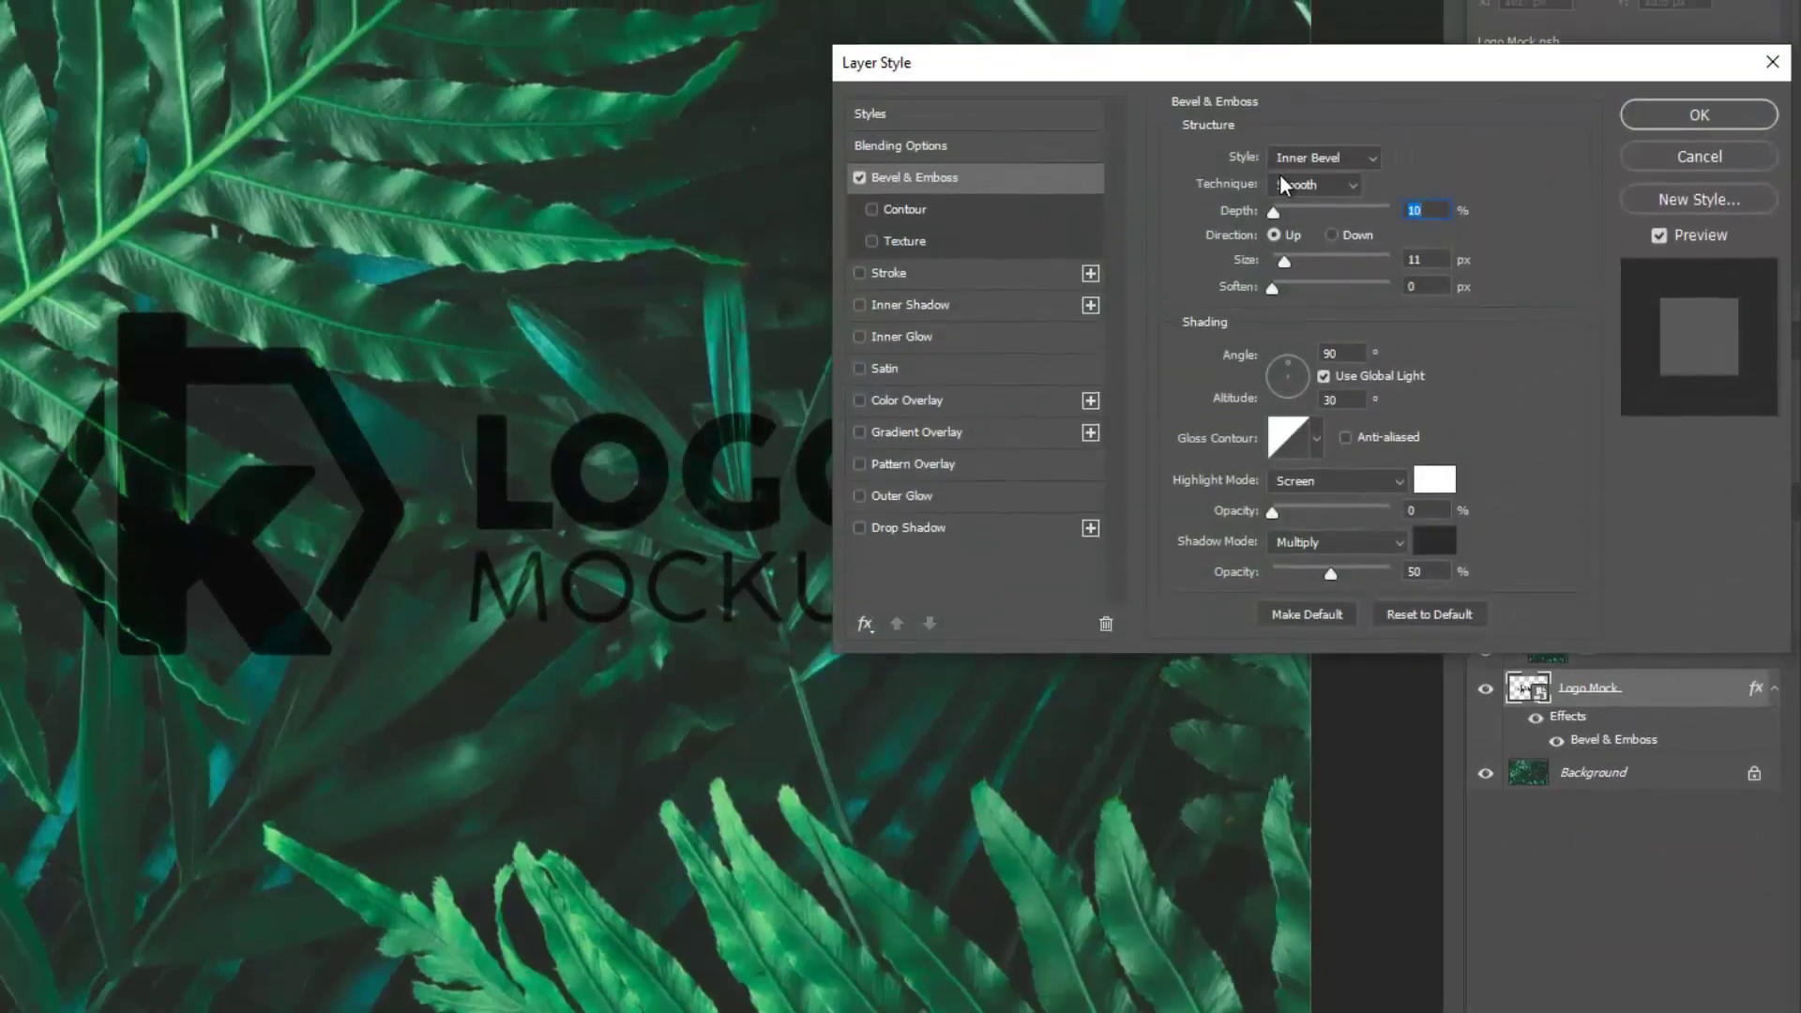
{"action": "left_click", "coordinate": [1314, 185]}
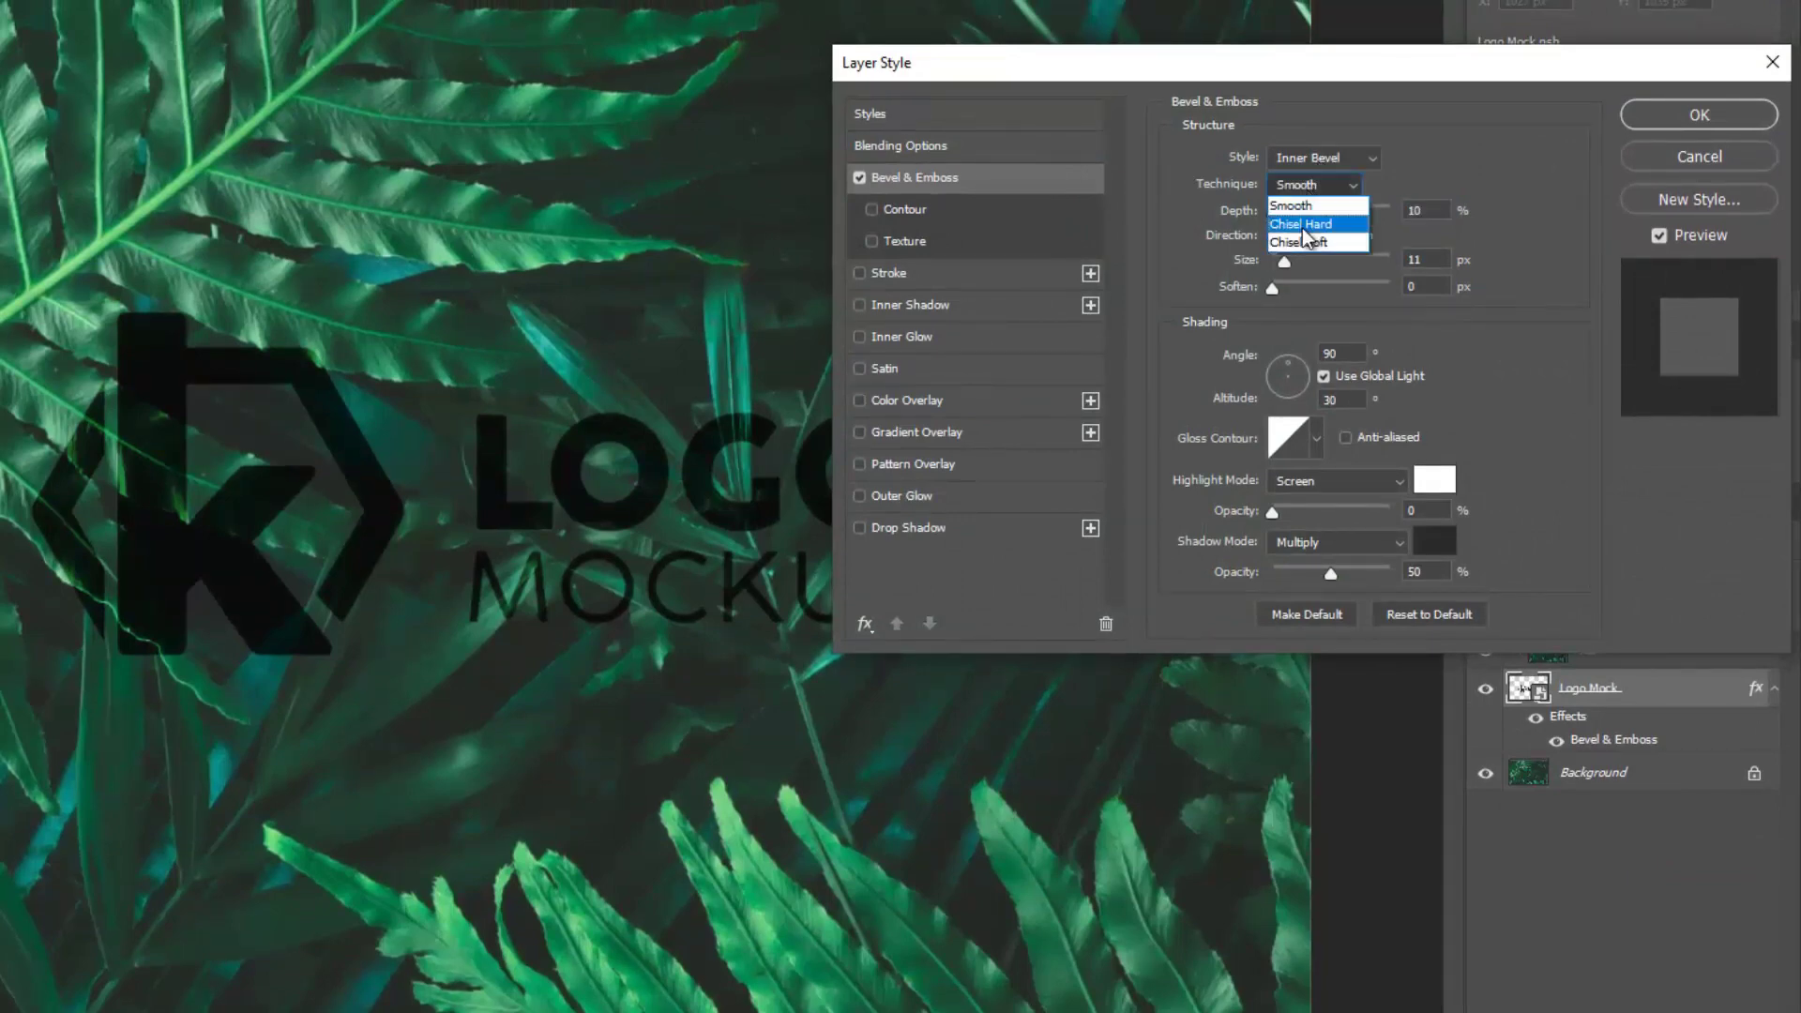
{"action": "left_click", "coordinate": [1303, 228]}
{"action": "left_click", "coordinate": [1308, 184]}
{"action": "left_click", "coordinate": [1304, 245]}
{"action": "left_click_drag", "start_coordinate": [1283, 263], "coordinate": [1310, 262]}
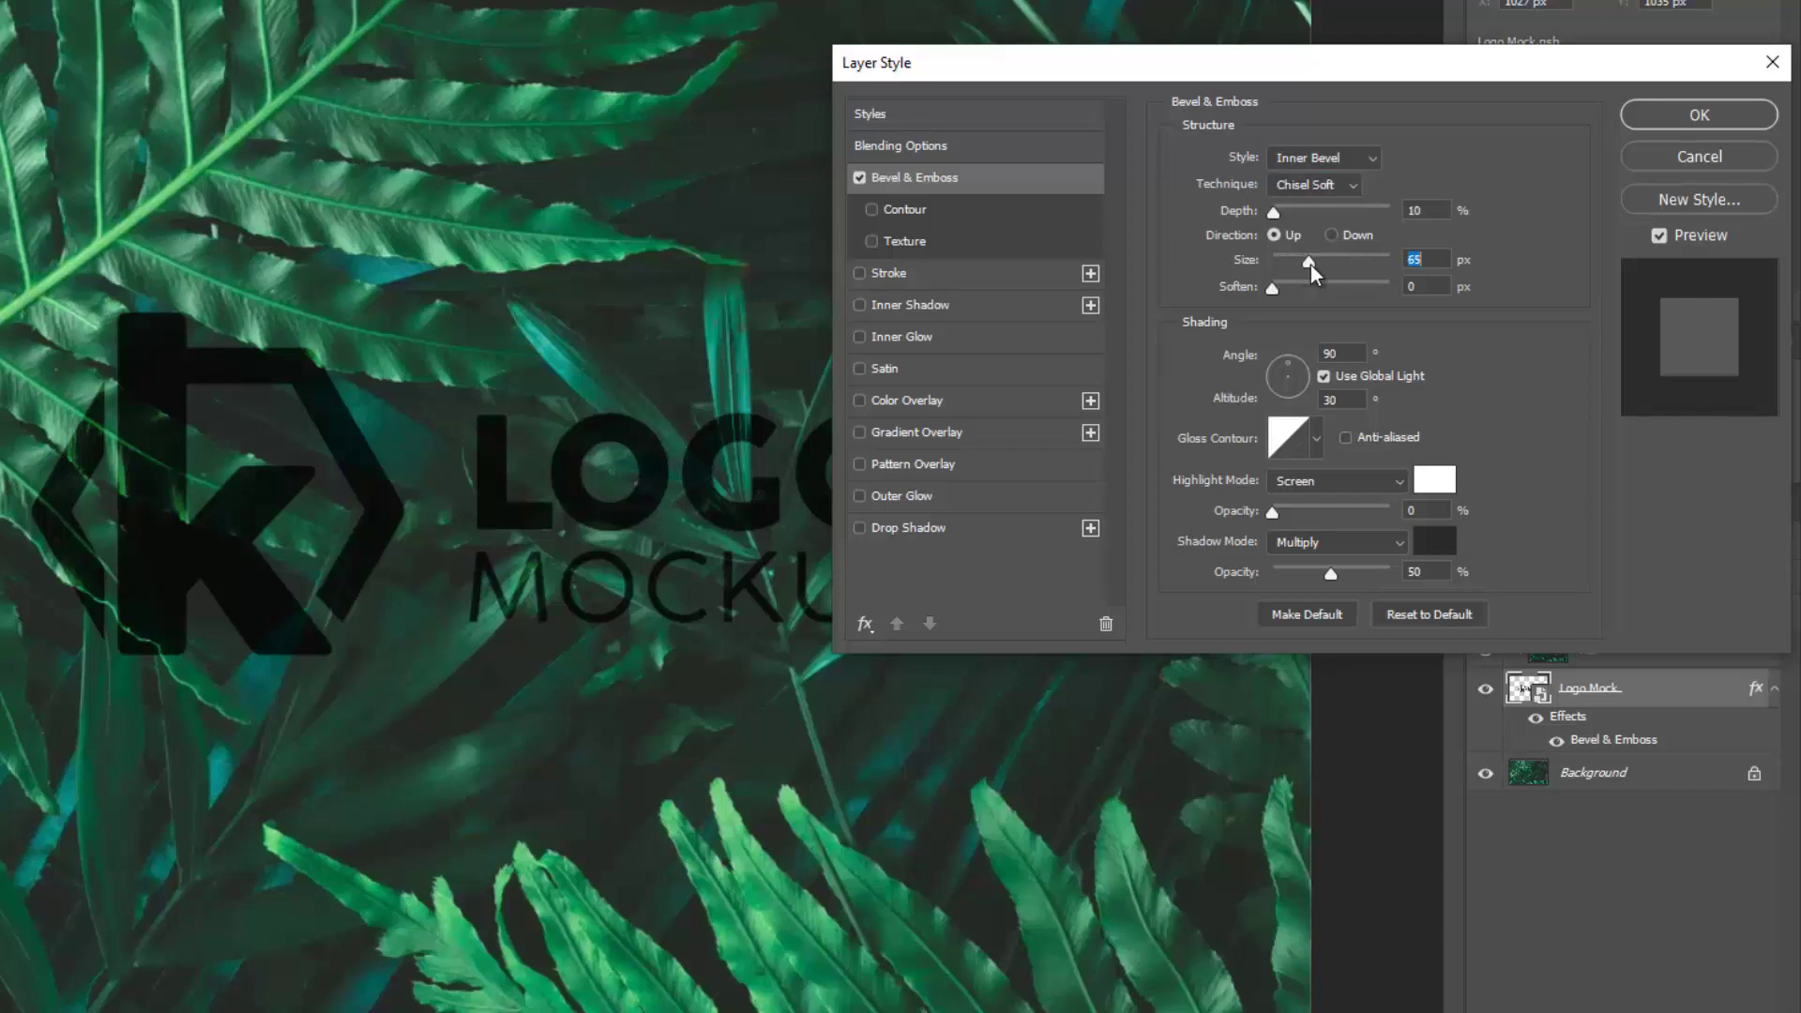
{"action": "left_click", "coordinate": [1328, 159]}
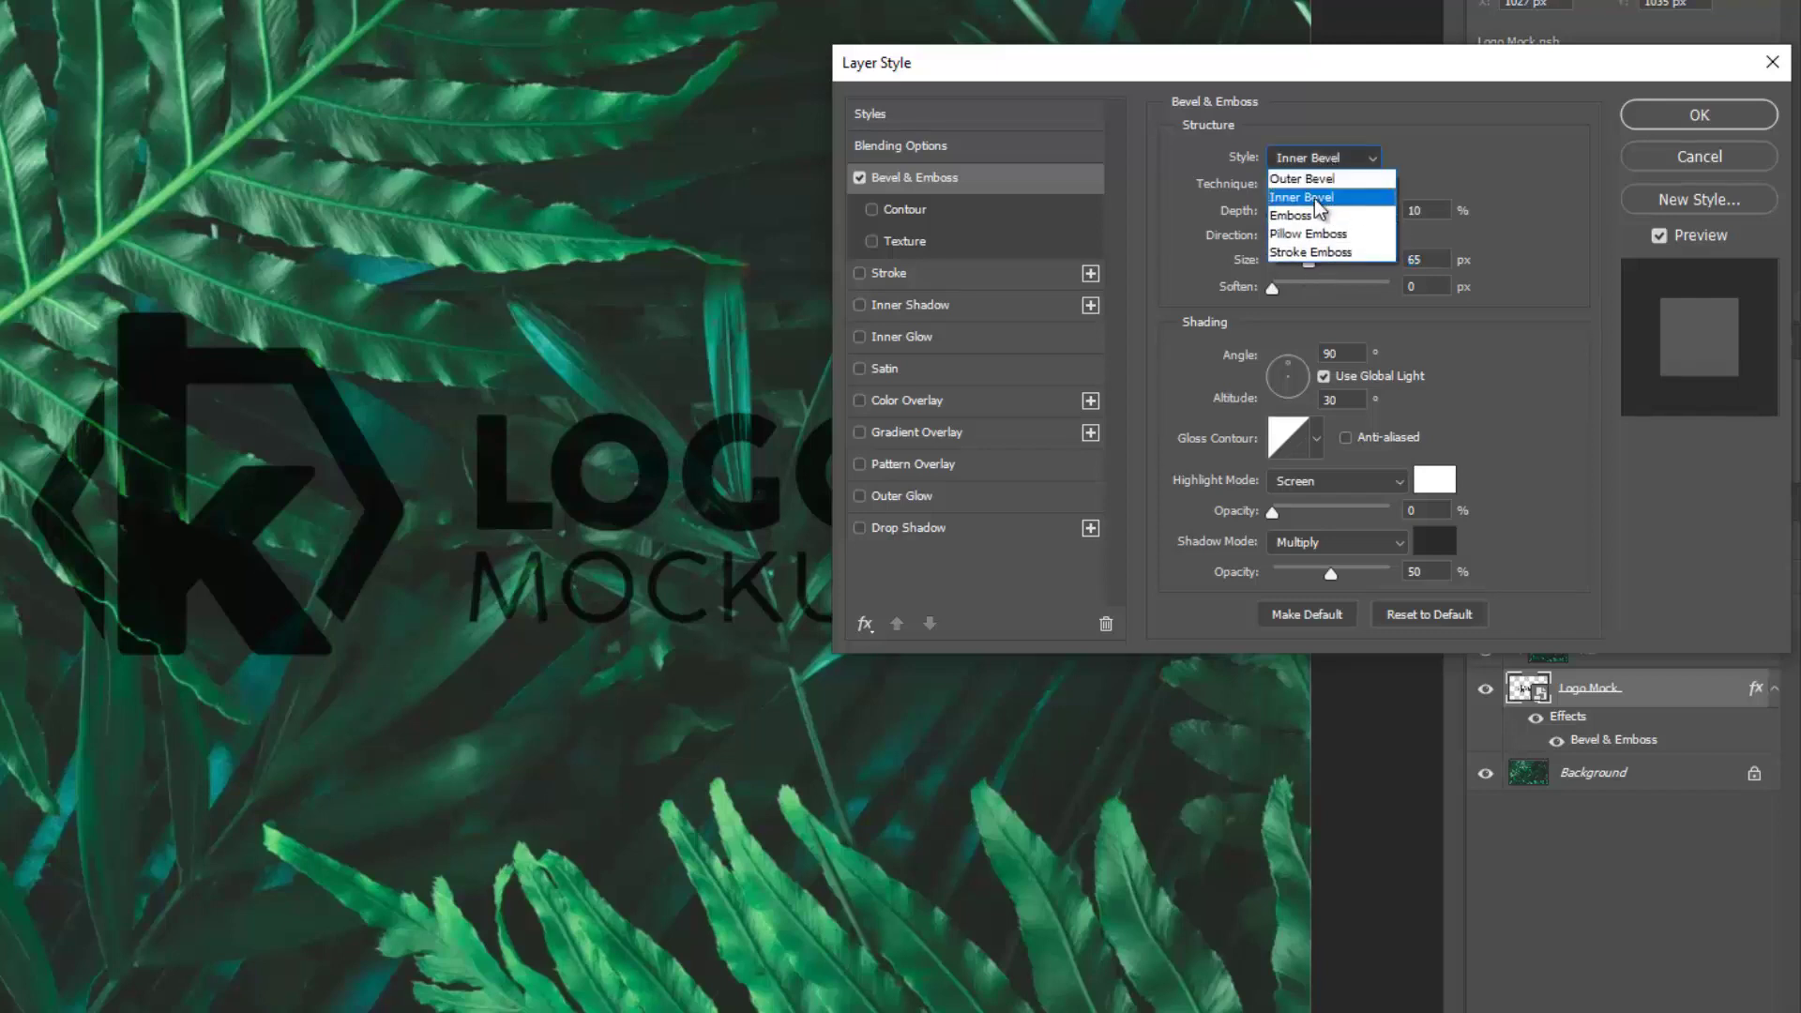
{"action": "left_click", "coordinate": [1314, 200]}
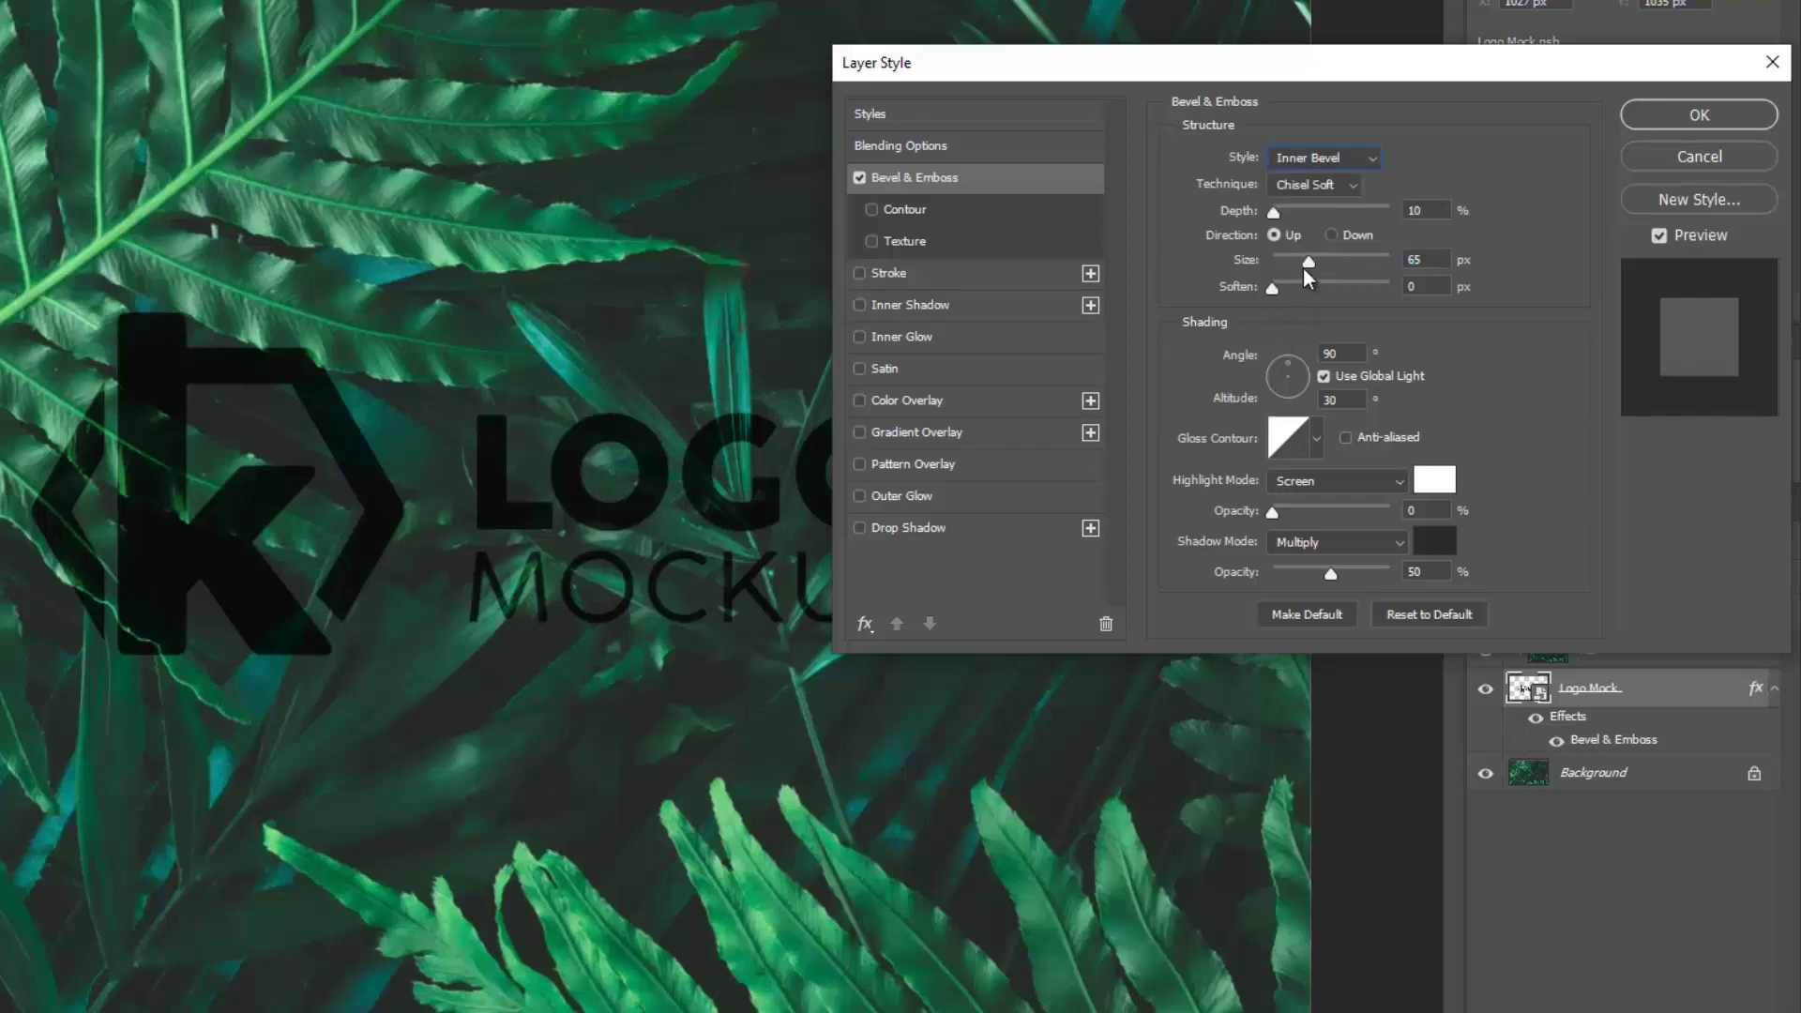
{"action": "left_click_drag", "start_coordinate": [1304, 267], "coordinate": [1275, 264]}
{"action": "left_click", "coordinate": [1680, 120]}
{"action": "left_click", "coordinate": [1561, 660]}
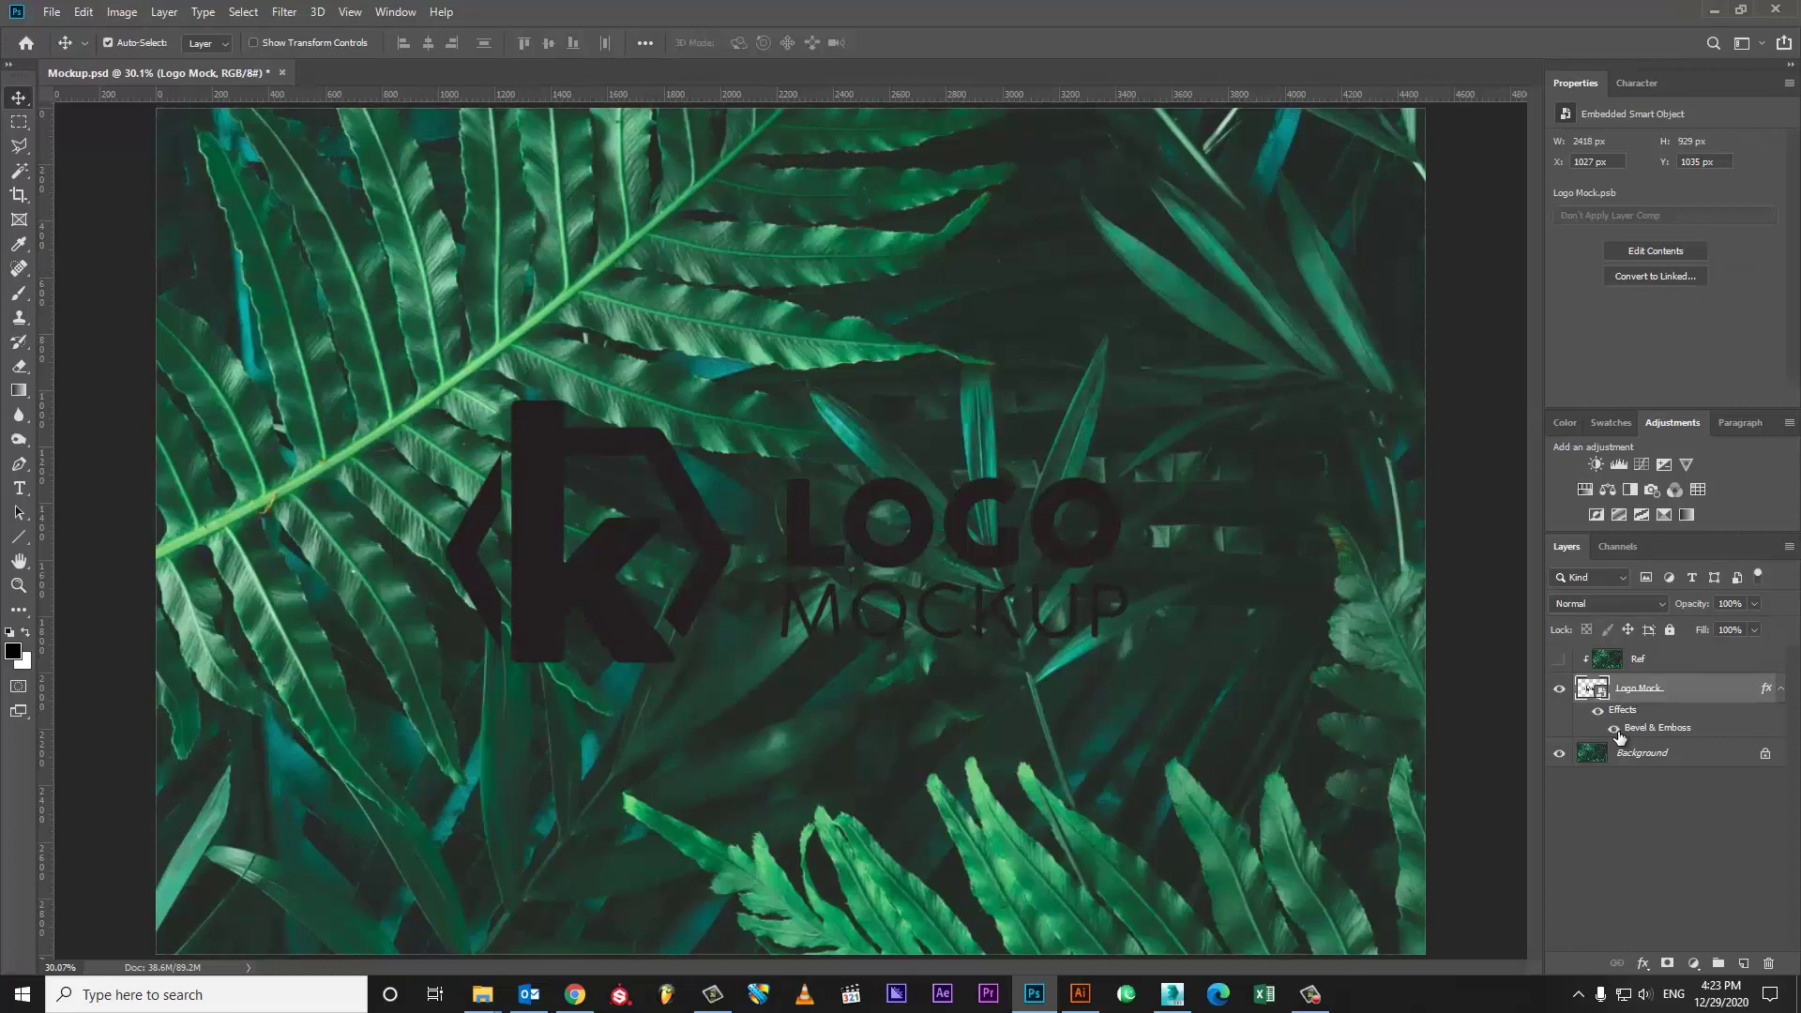
Step: Zoom in on the logo and raise the bevel's highlight and shadow opacity to 100%
{"action": "key", "text": "z"}
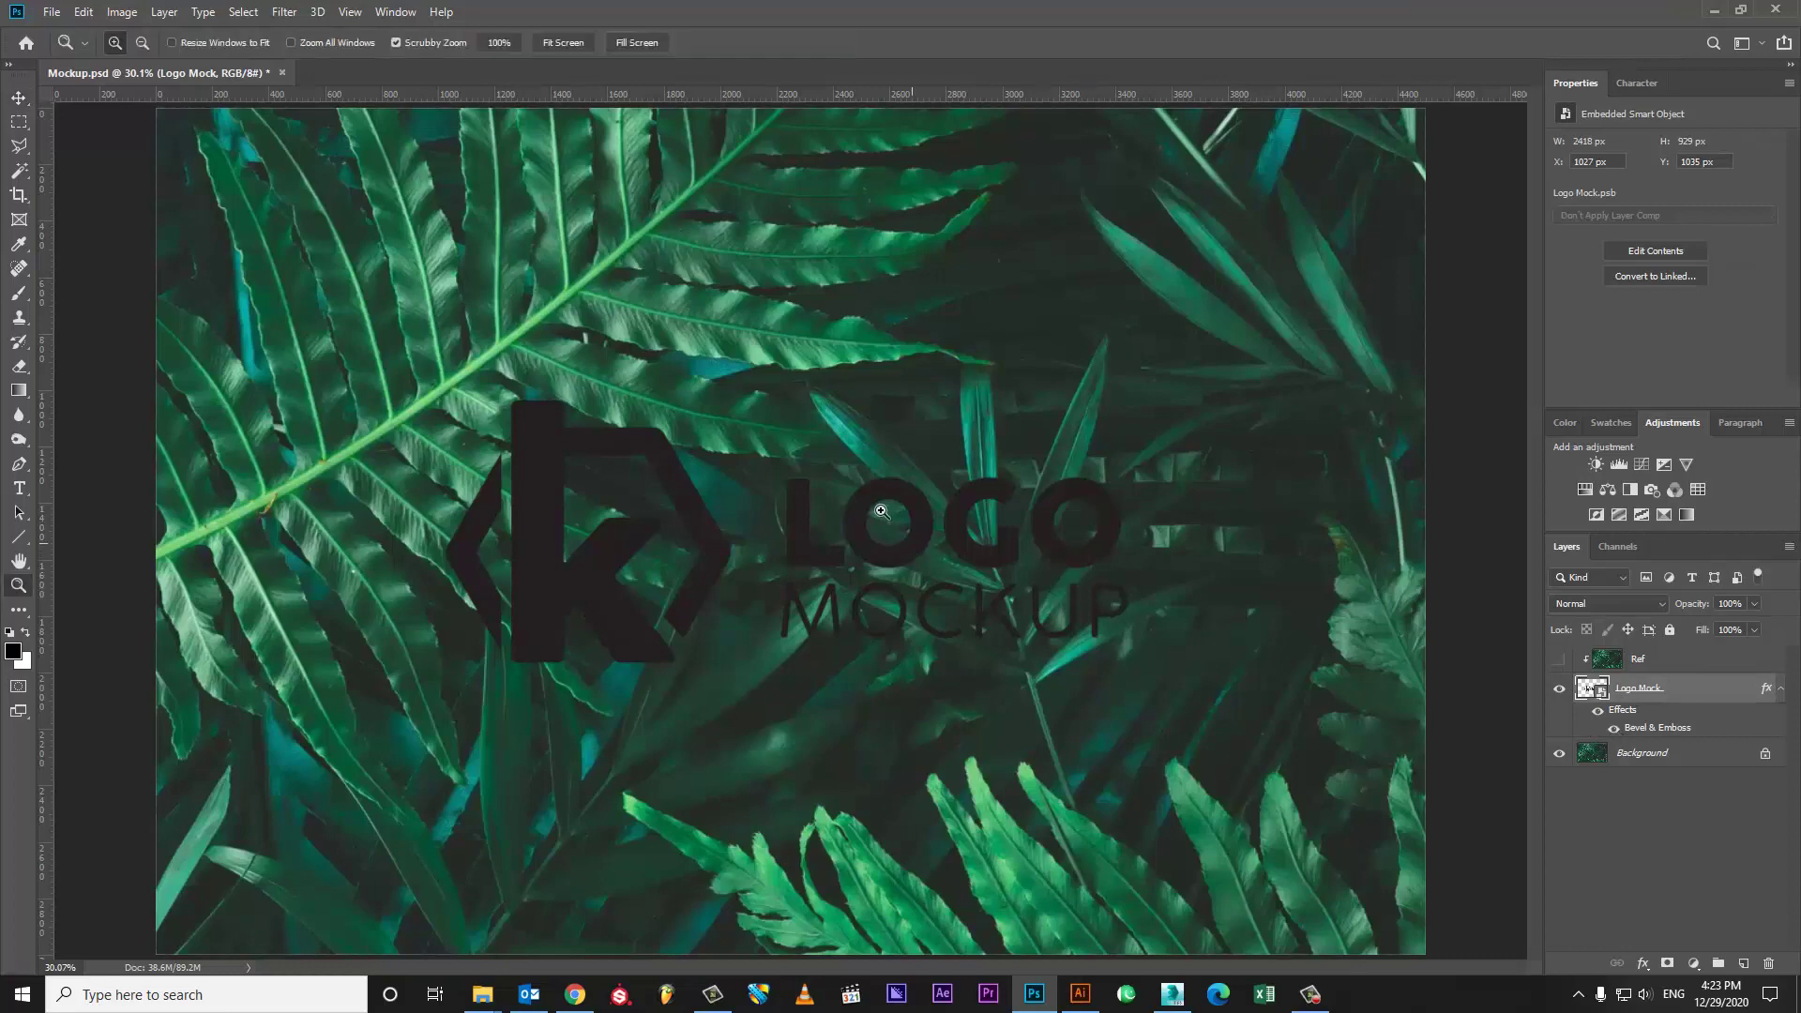
{"action": "left_click_drag", "start_coordinate": [882, 506], "coordinate": [1068, 544]}
{"action": "key", "text": "v"}
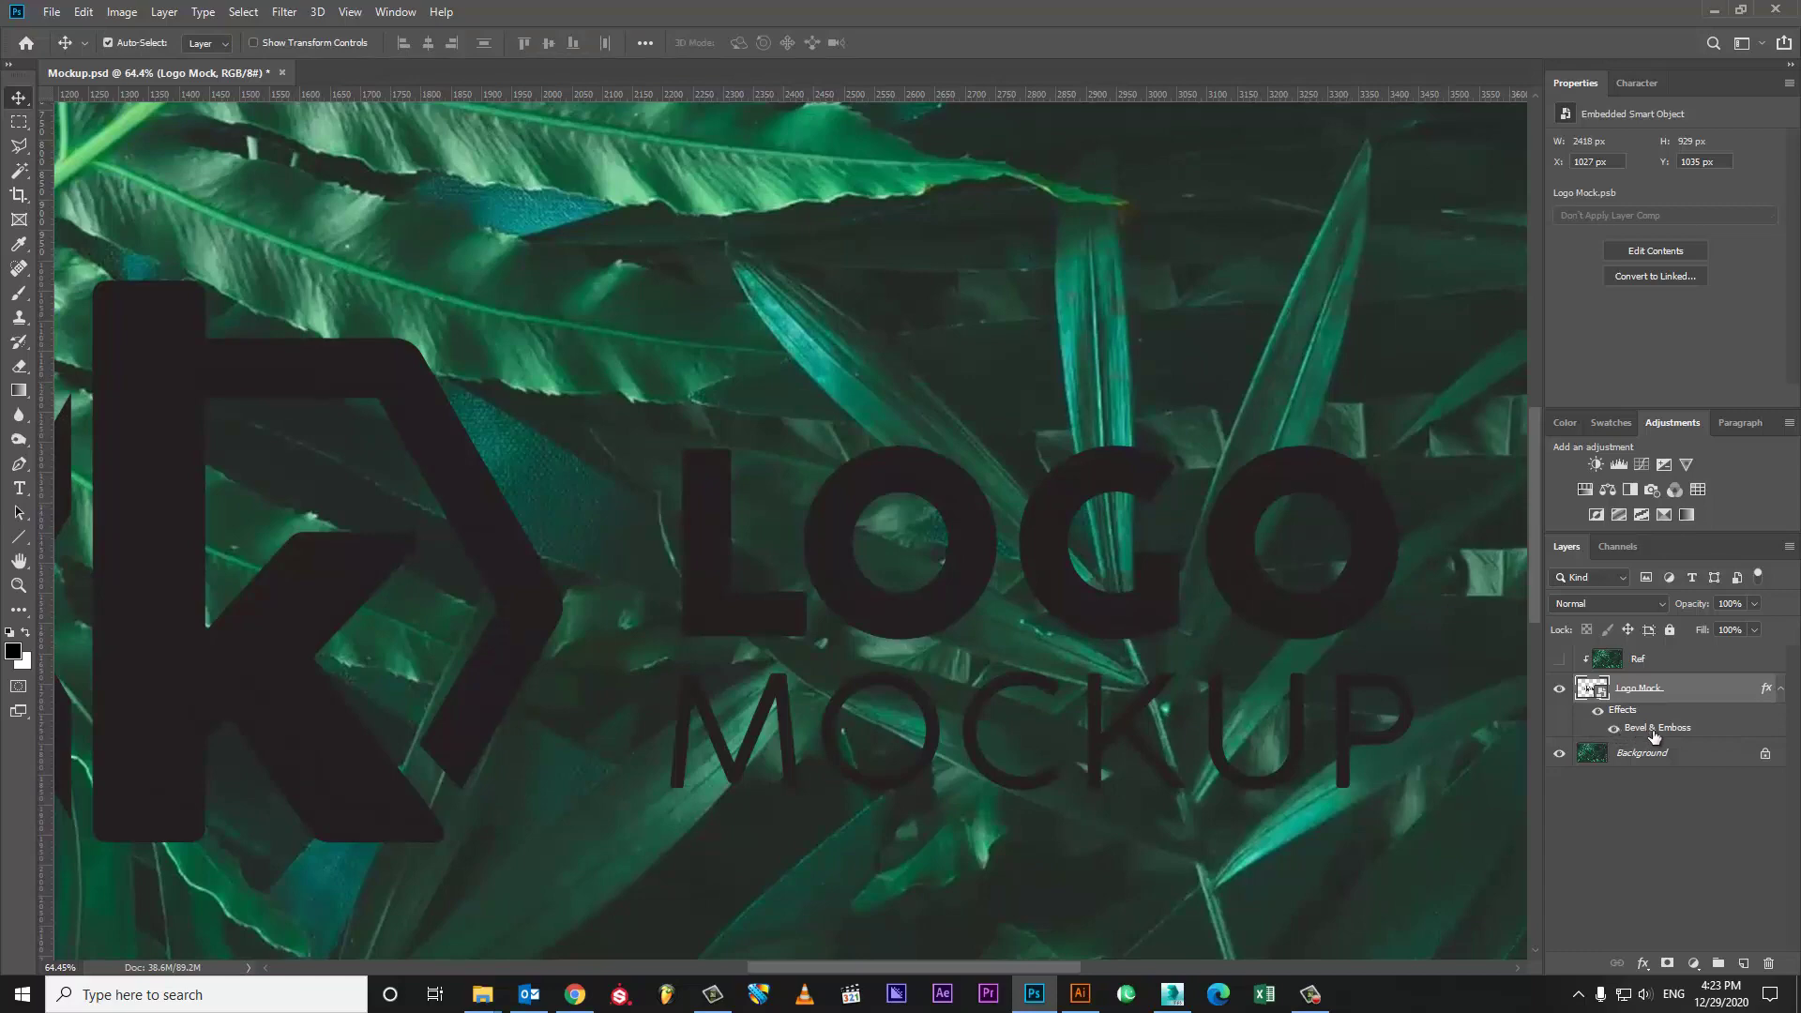
{"action": "double_click", "coordinate": [1654, 732]}
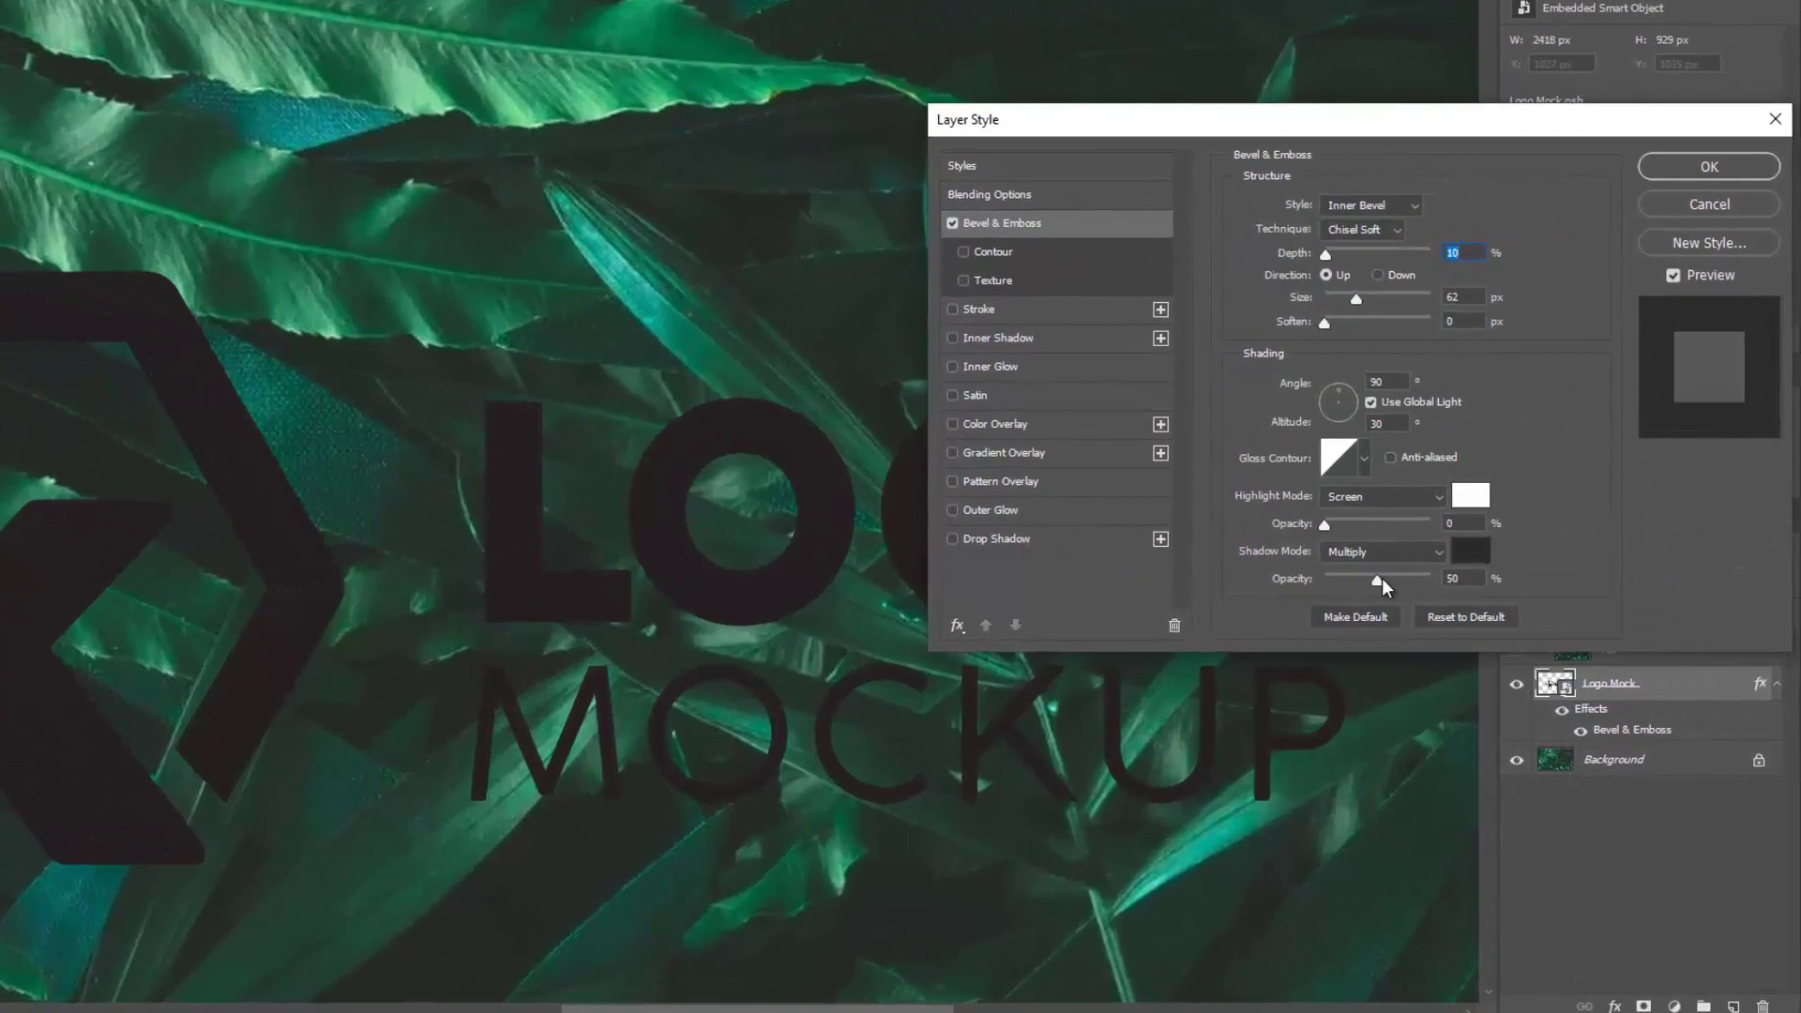
{"action": "left_click_drag", "start_coordinate": [1379, 582], "coordinate": [1429, 578]}
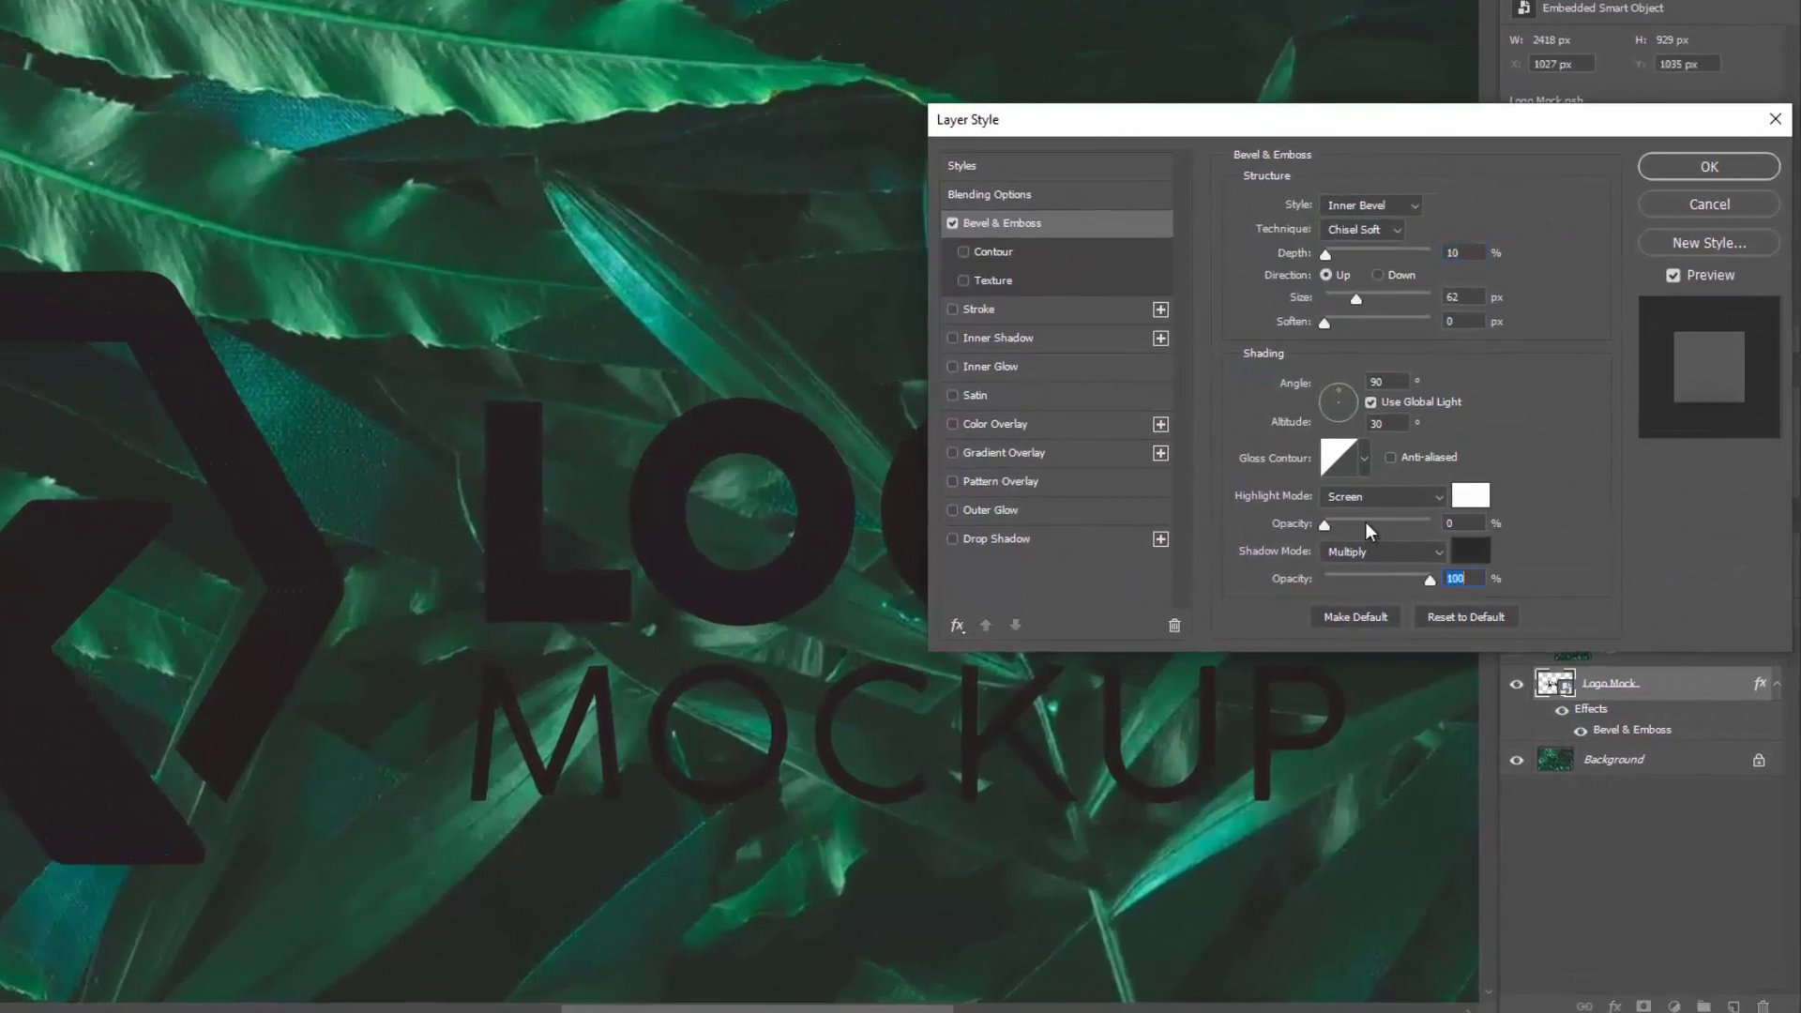
{"action": "left_click_drag", "start_coordinate": [1325, 523], "coordinate": [1430, 523]}
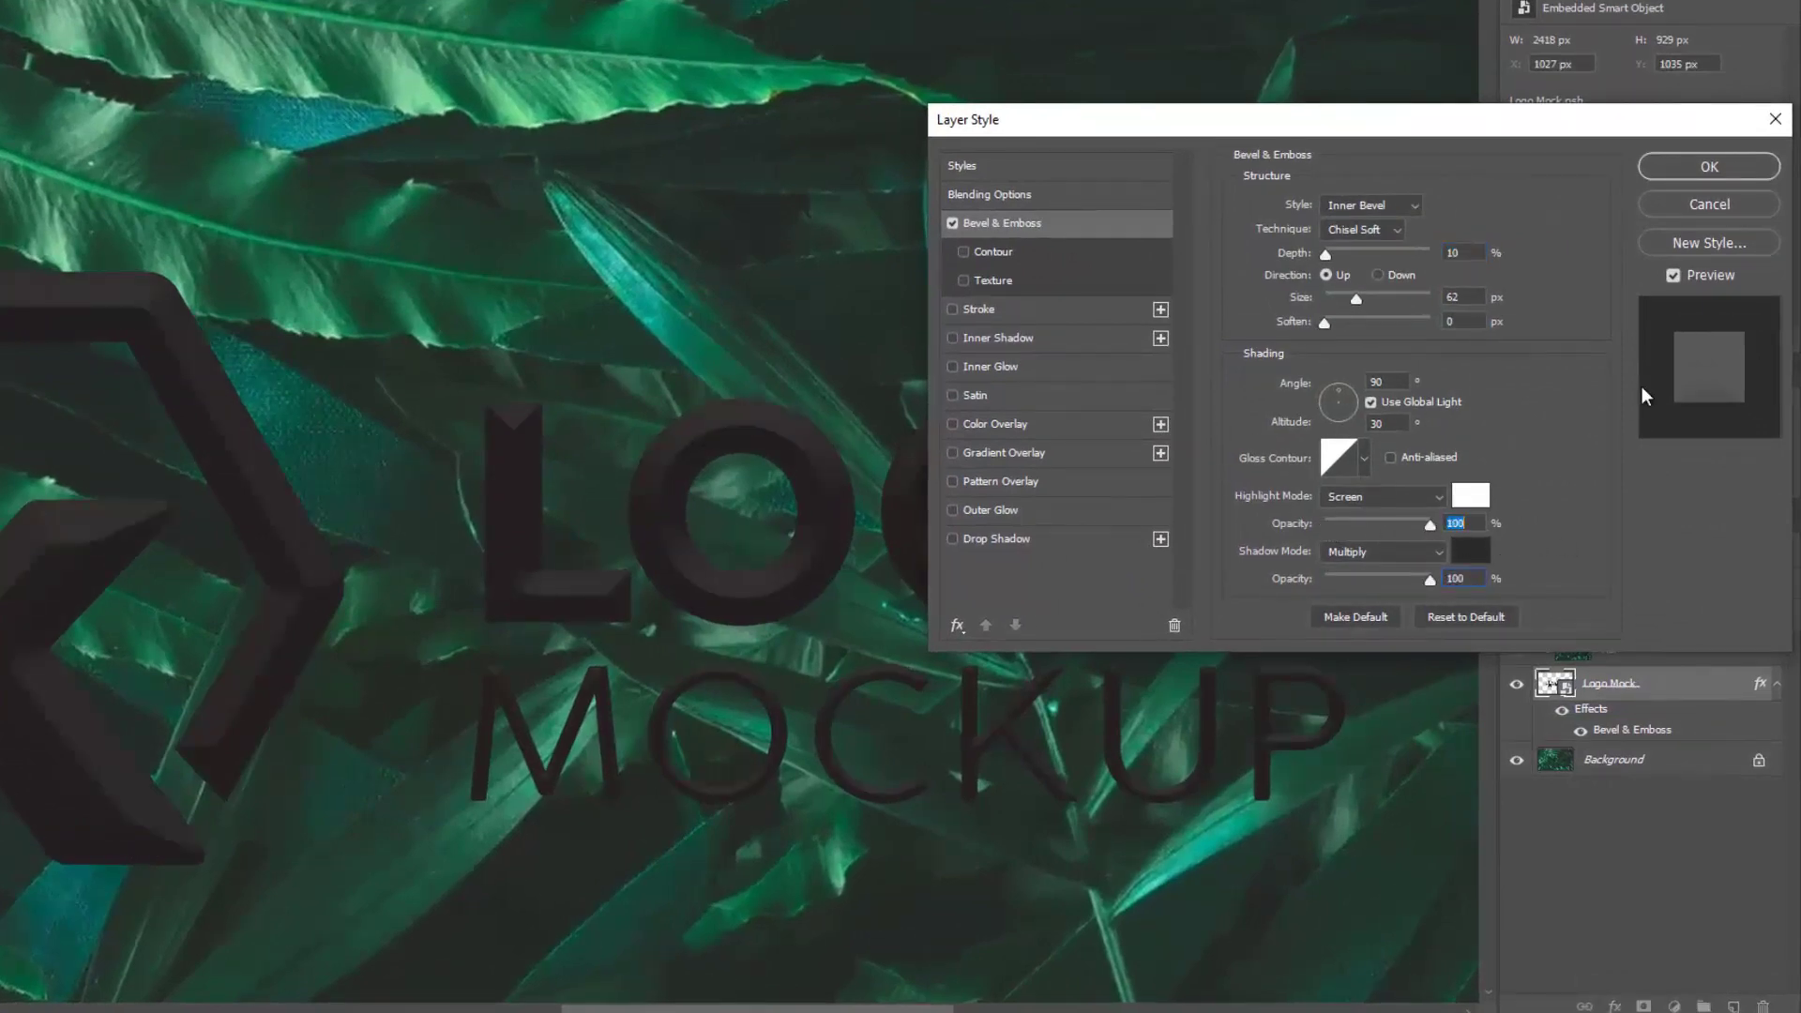
{"action": "left_click", "coordinate": [1718, 171]}
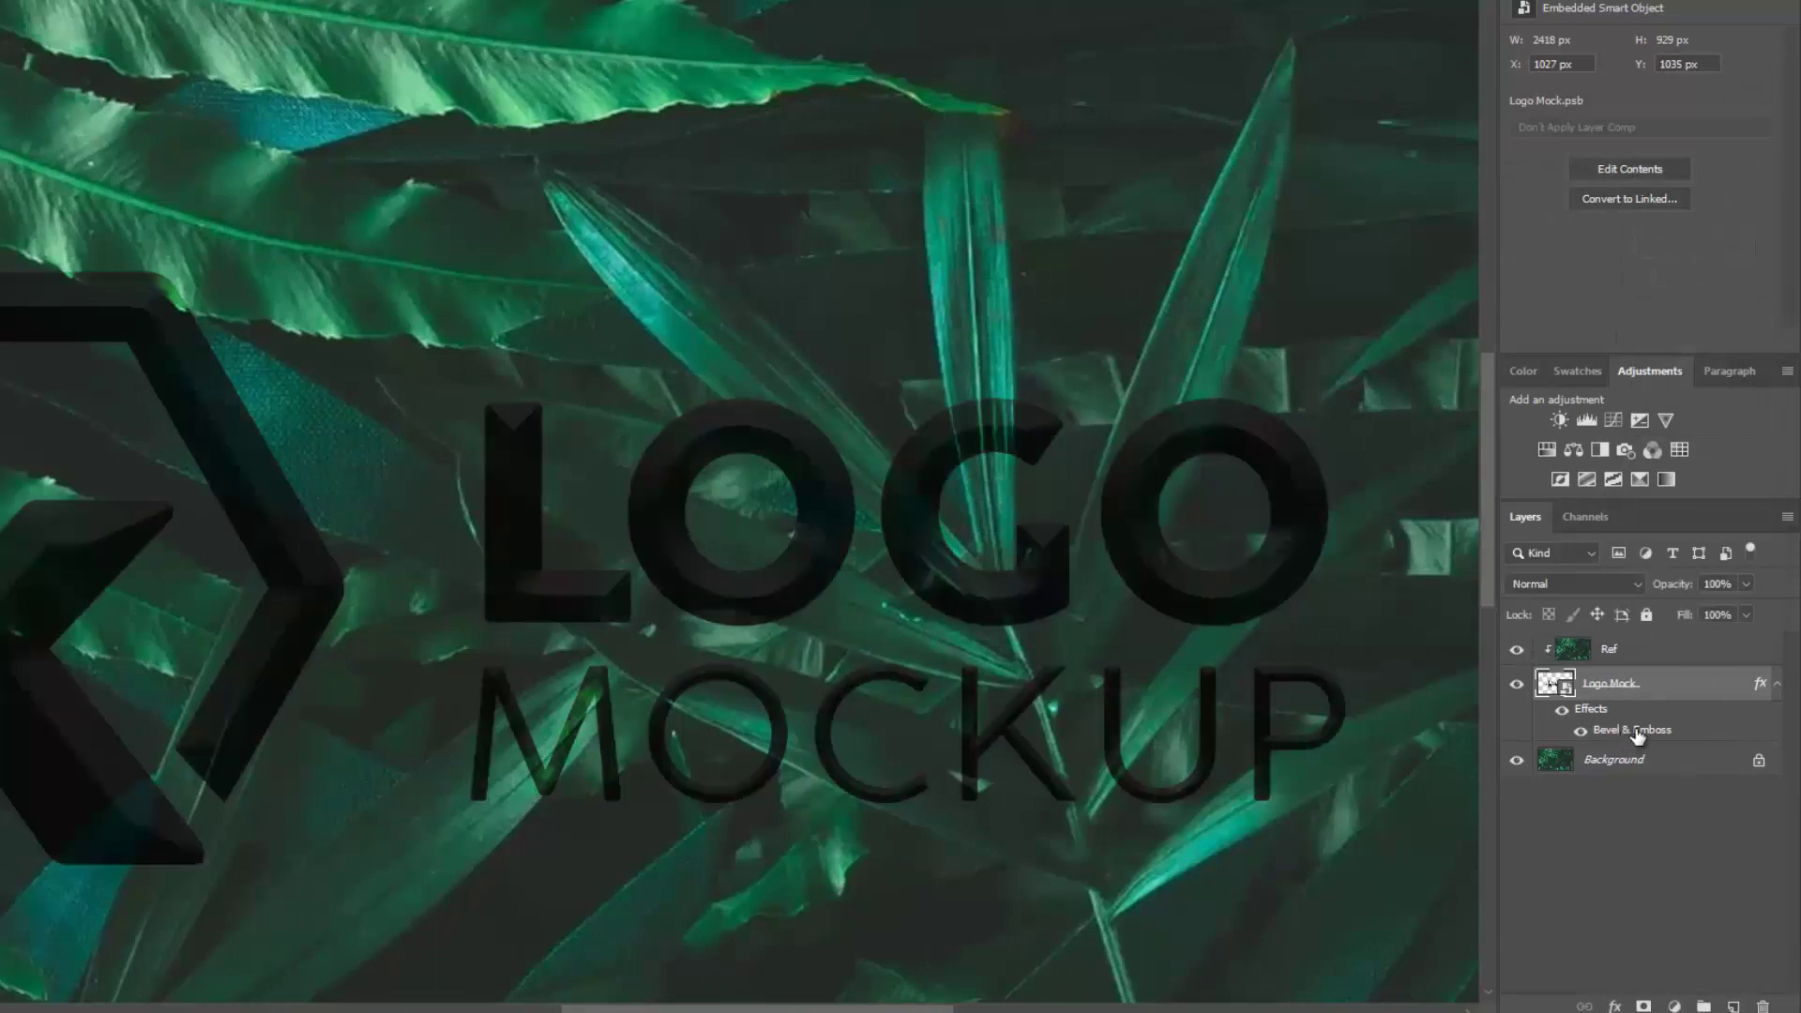
Step: Reduce the logo's Bevel & Emboss size to about 21 px
{"action": "double_click", "coordinate": [1532, 674]}
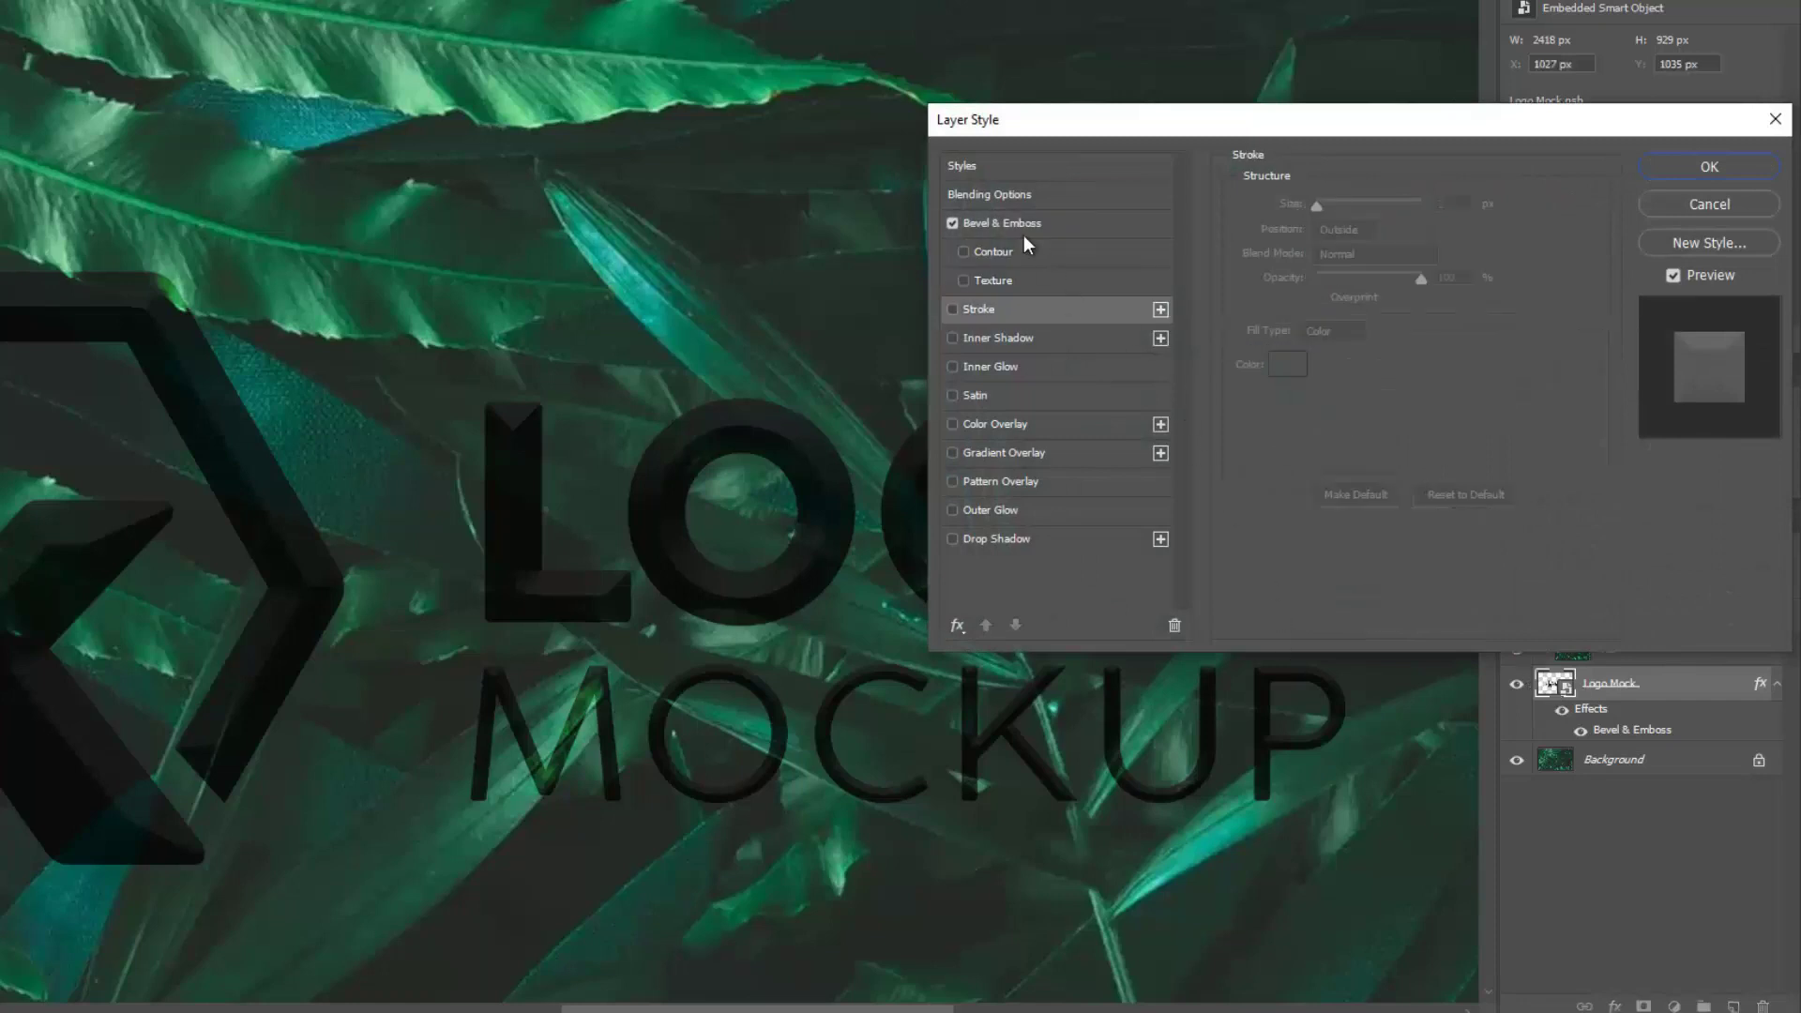
{"action": "left_click", "coordinate": [1024, 222]}
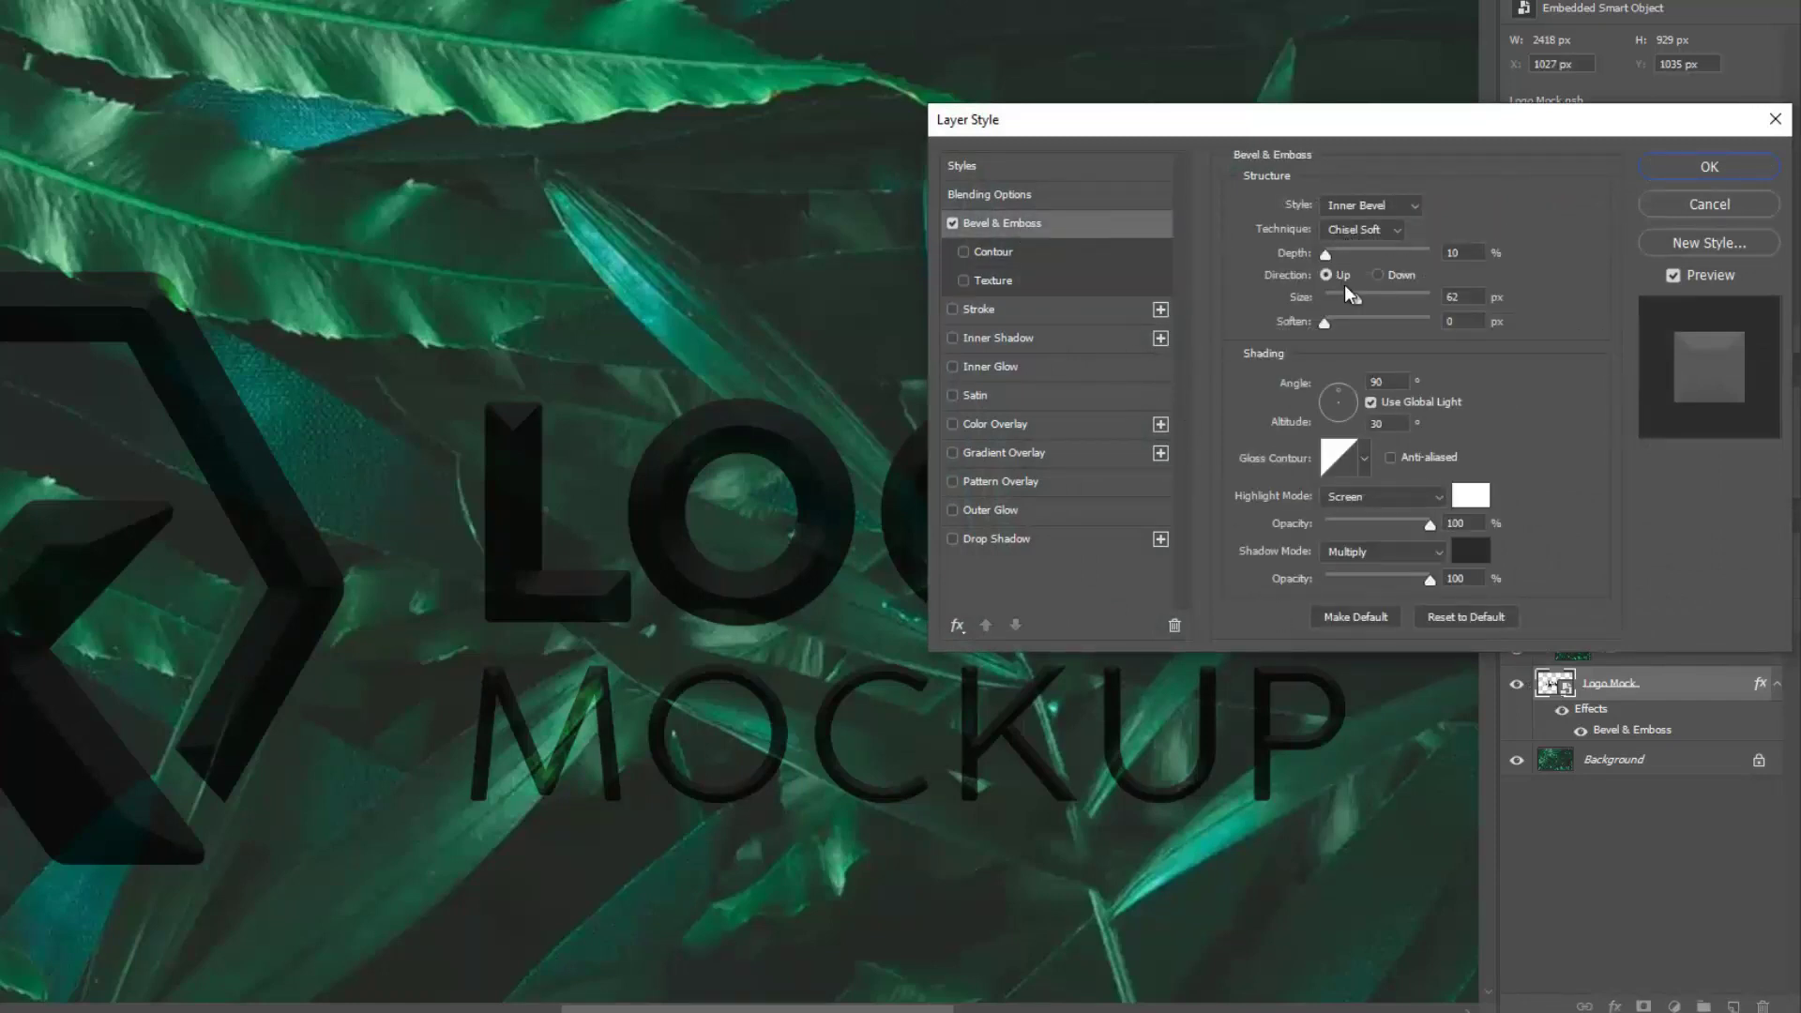
{"action": "left_click_drag", "start_coordinate": [1351, 301], "coordinate": [1343, 304]}
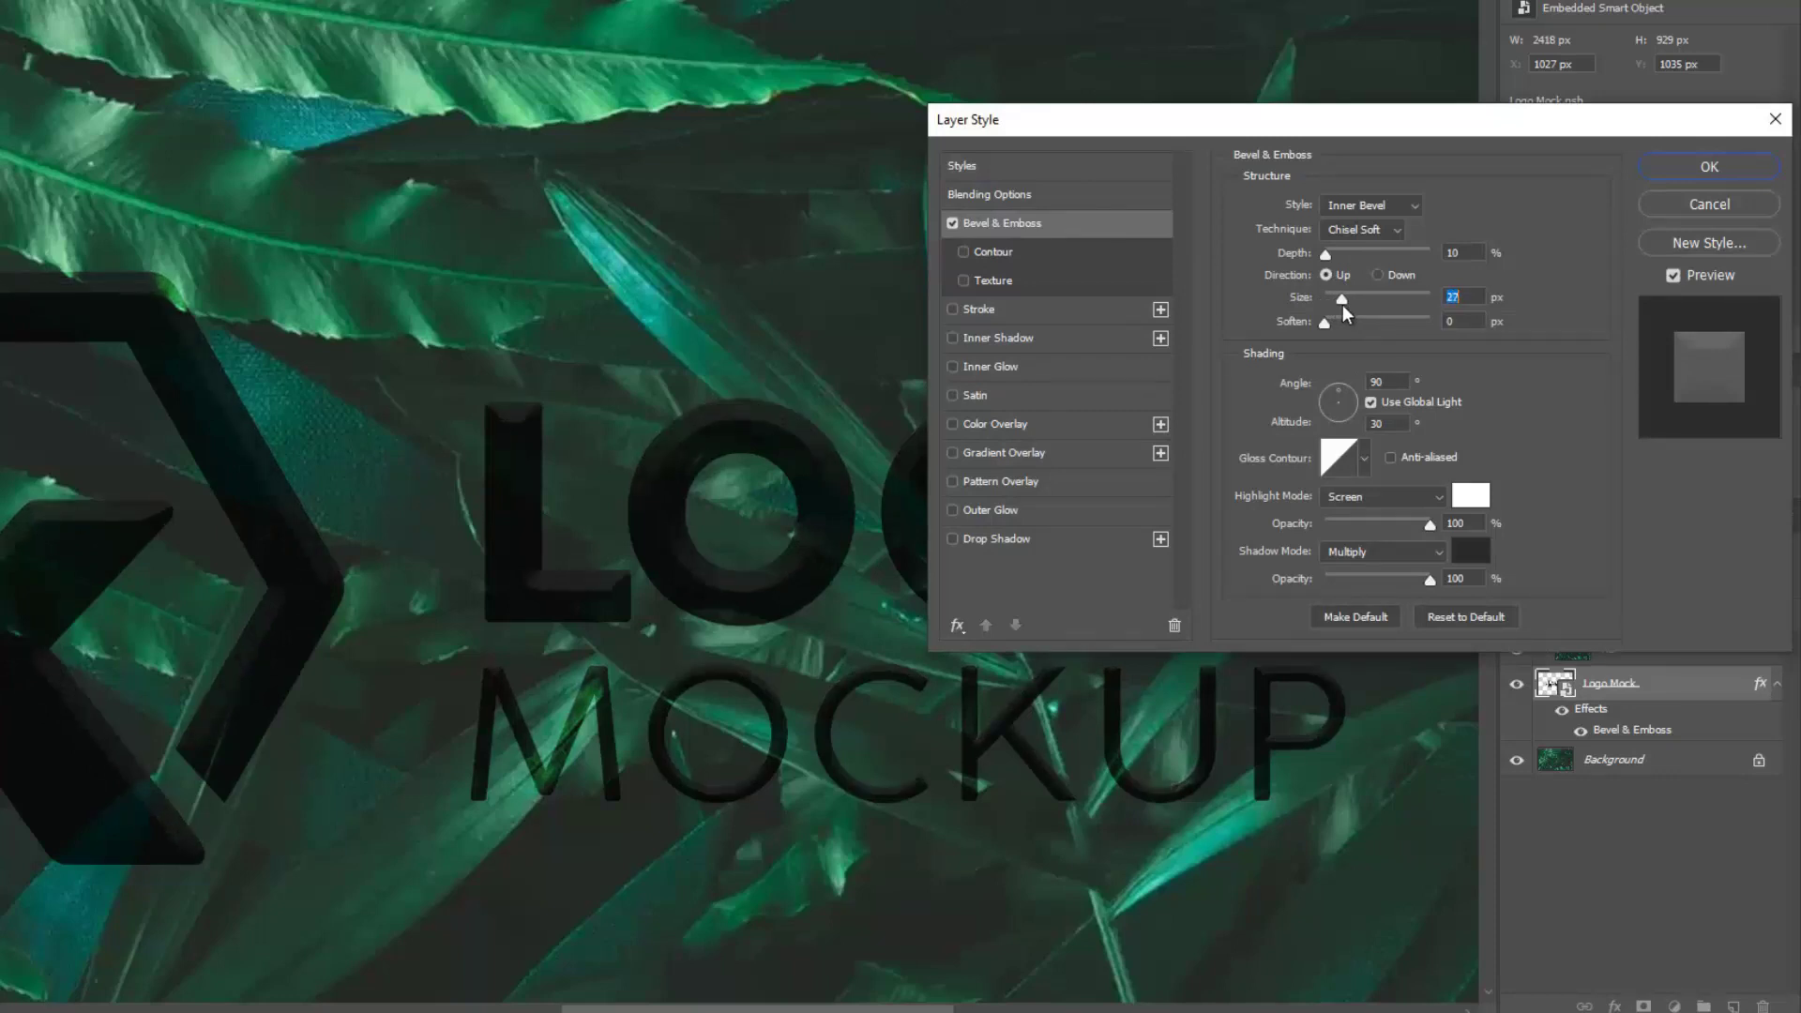
{"action": "key", "text": "Down"}
{"action": "key", "text": "Down"}
{"action": "key", "text": "Down"}
{"action": "left_click_drag", "start_coordinate": [1341, 304], "coordinate": [1337, 304]}
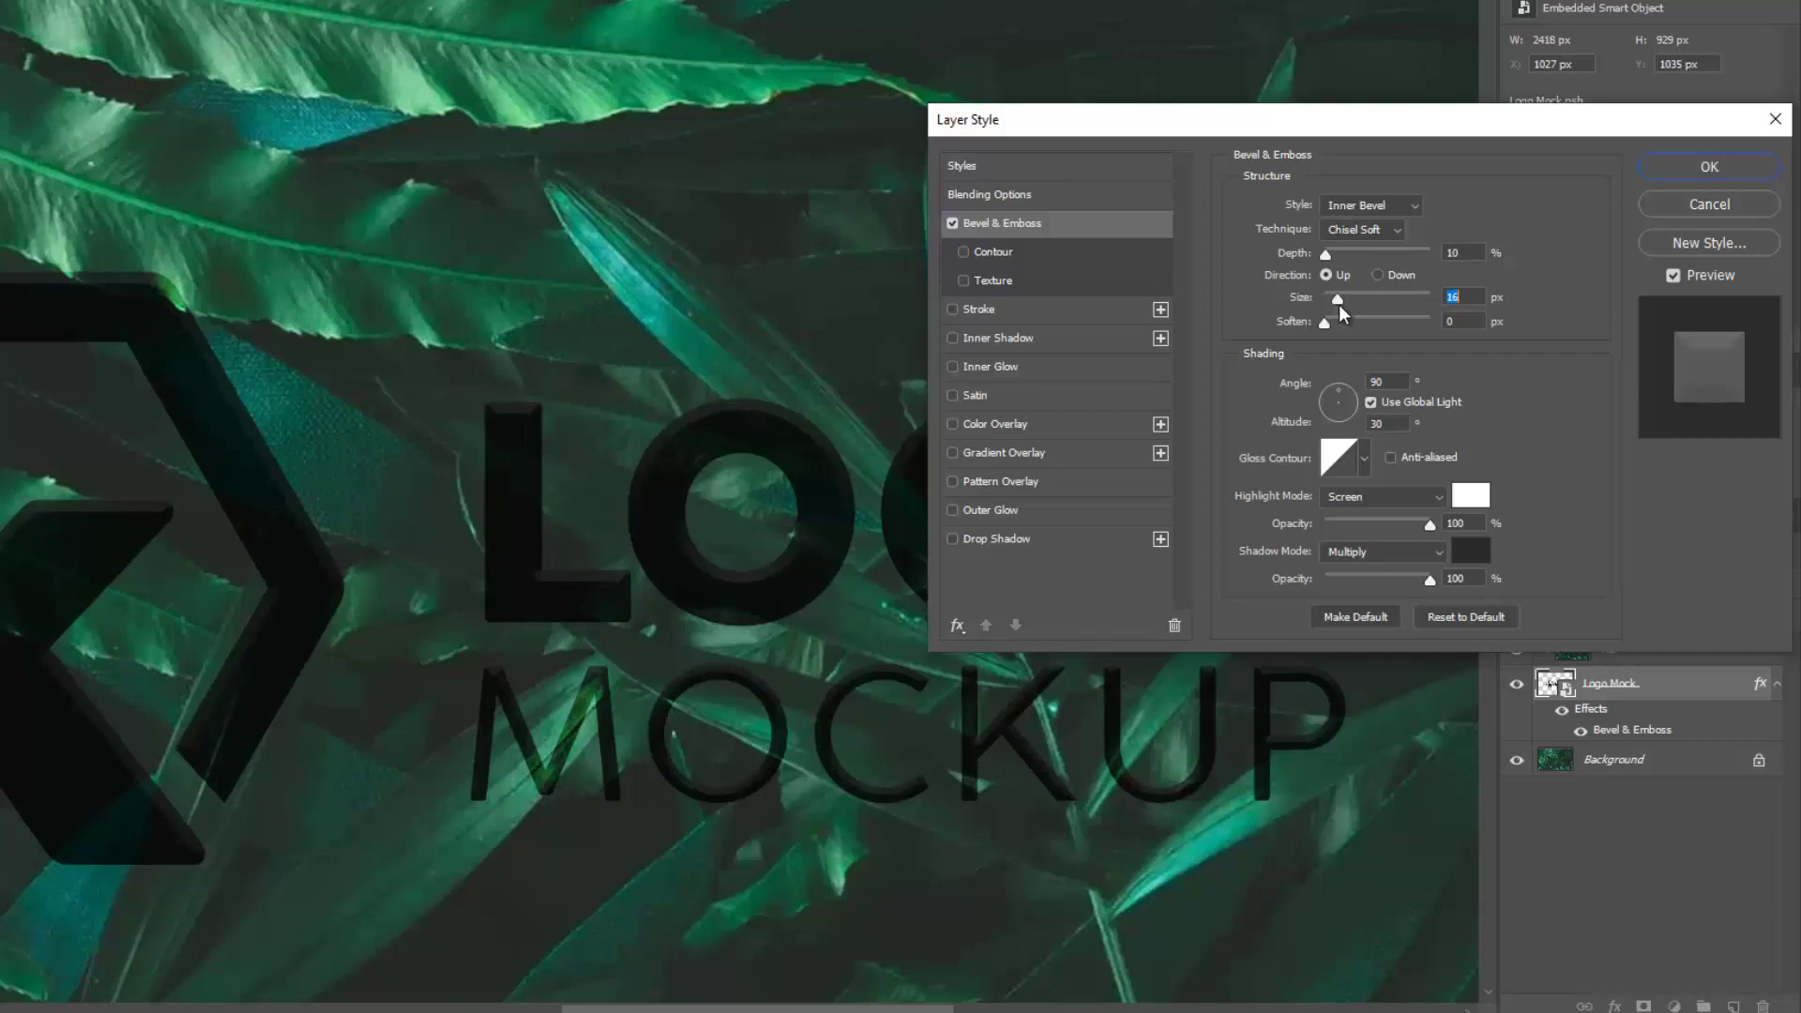
{"action": "key", "text": "Up"}
{"action": "key", "text": "Up"}
{"action": "key", "text": "Up"}
Step: Add an 8 px yellow Stroke effect to the logo, leaving Satin off
{"action": "left_click", "coordinate": [971, 395]}
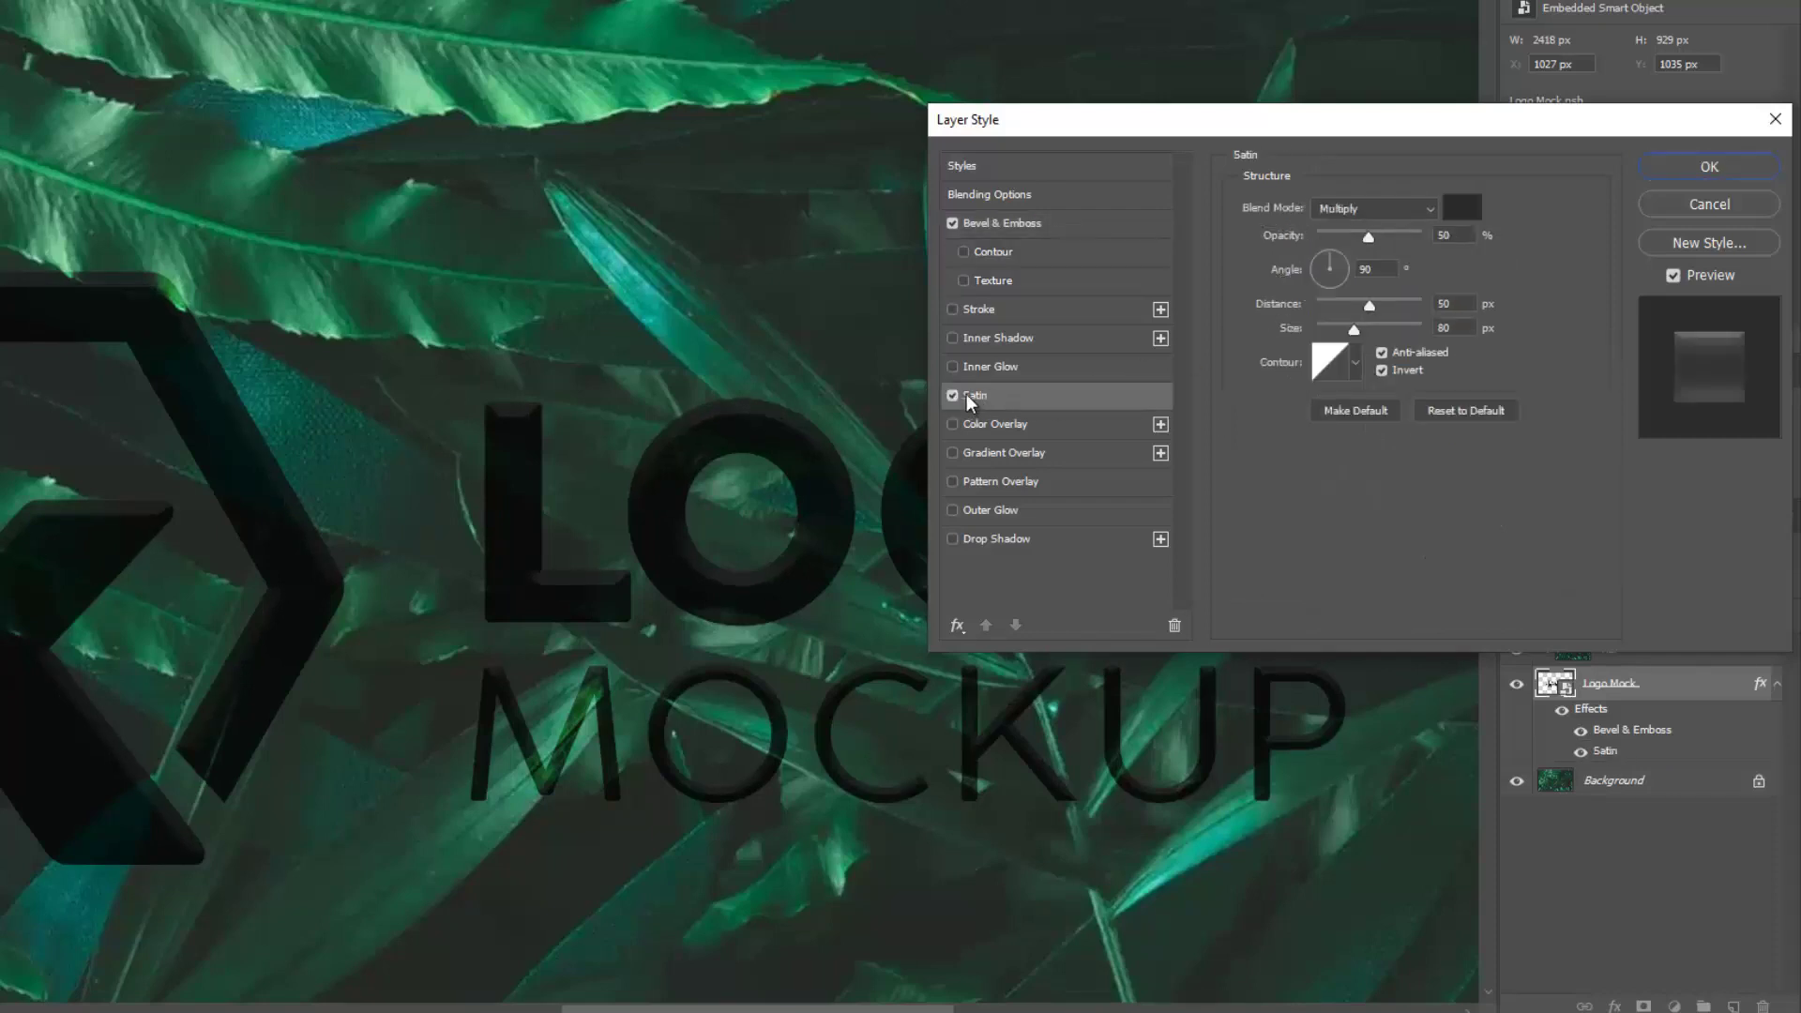
{"action": "left_click", "coordinate": [953, 395]}
{"action": "left_click", "coordinate": [954, 310]}
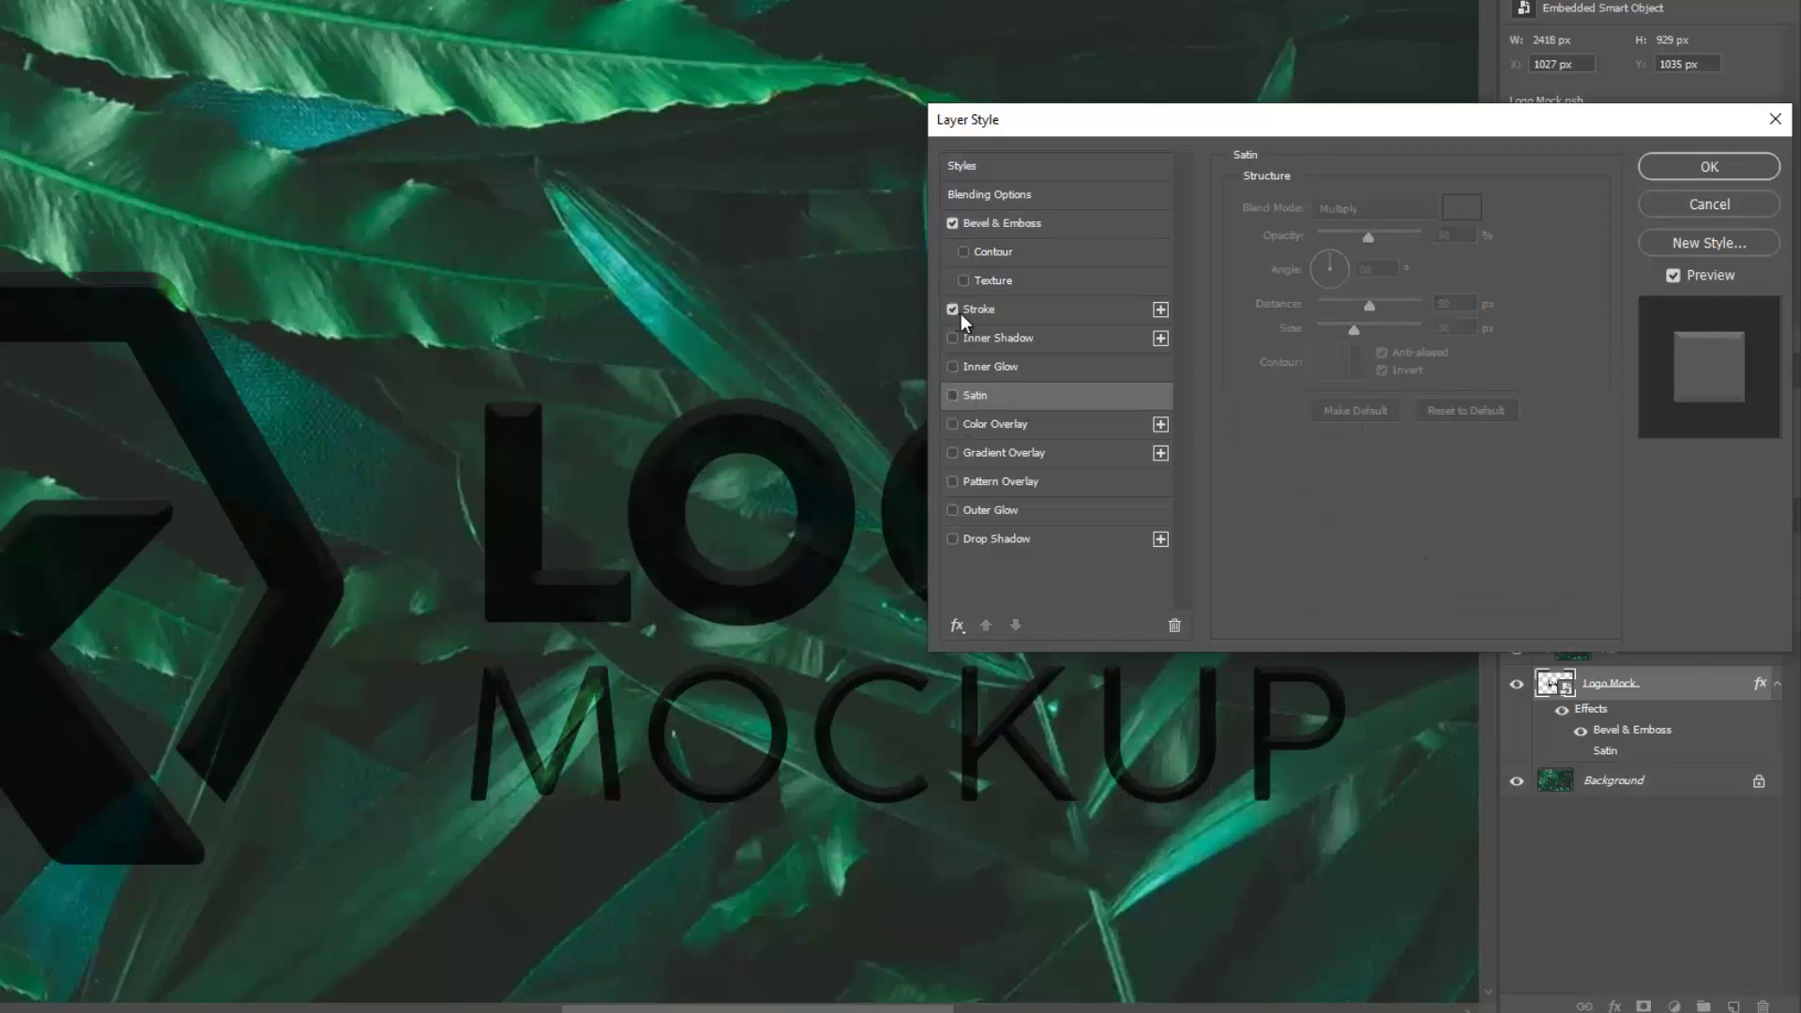
{"action": "left_click", "coordinate": [983, 311]}
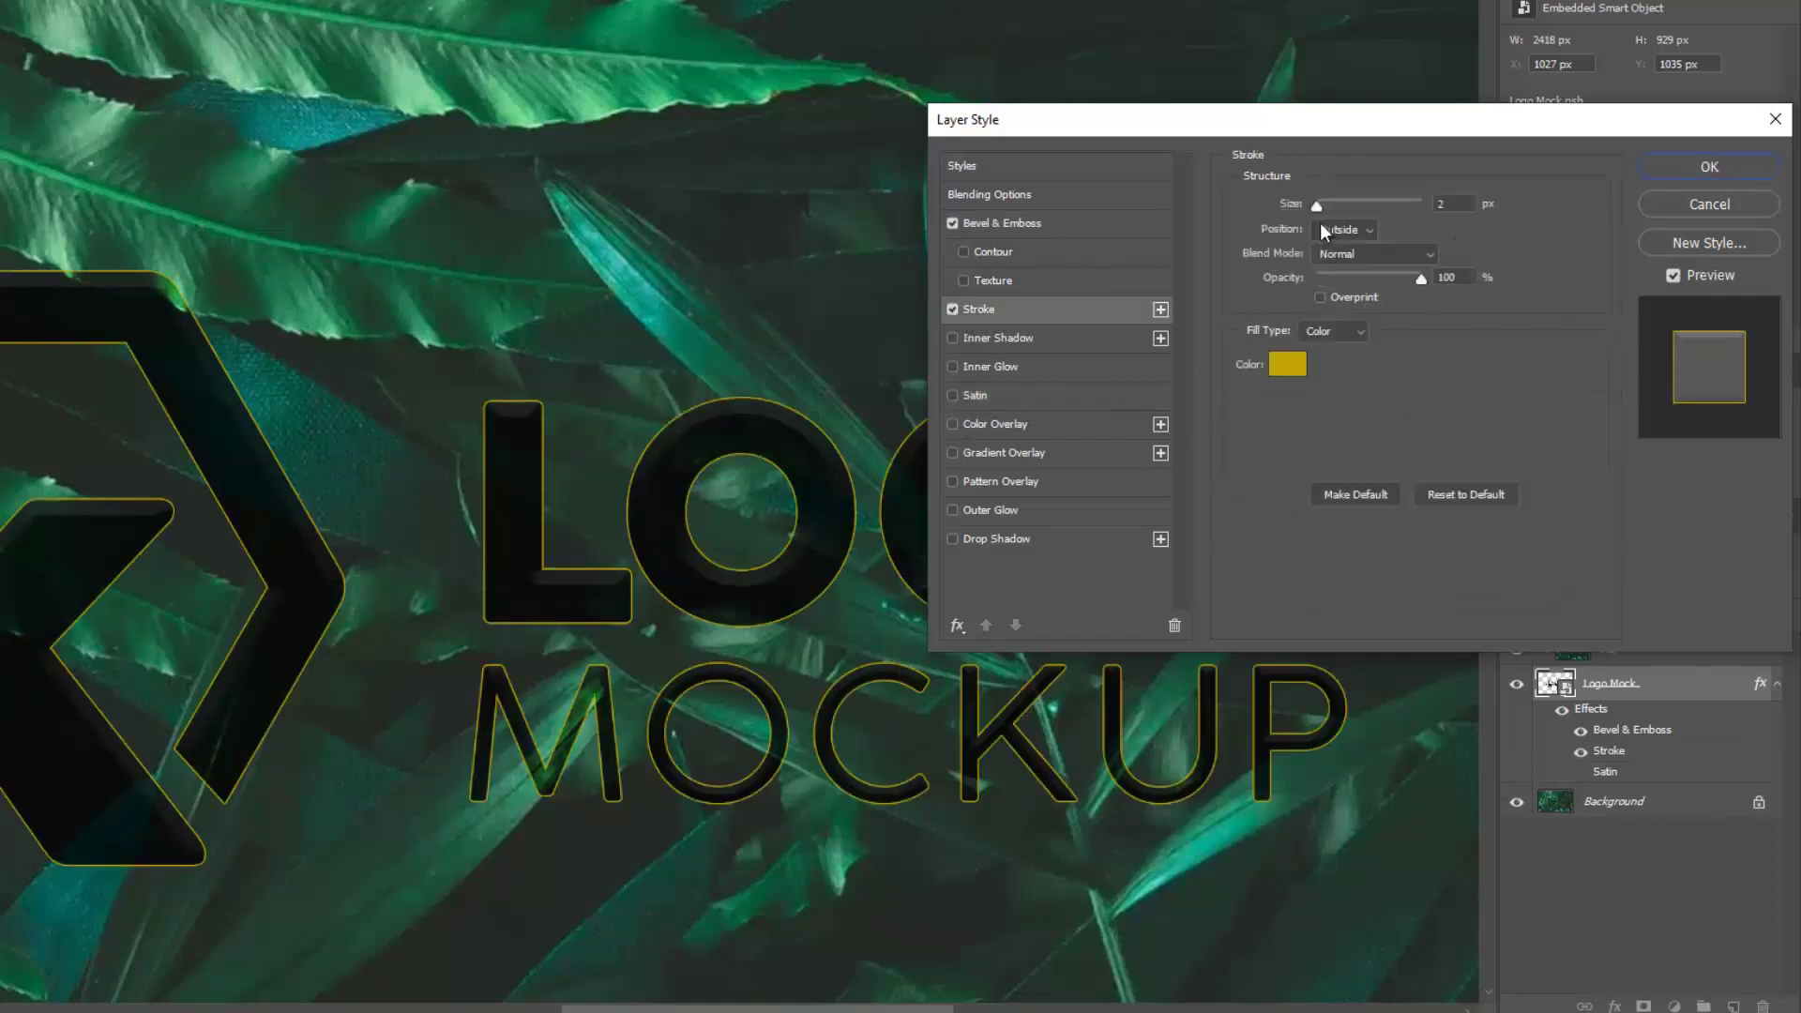
{"action": "left_click_drag", "start_coordinate": [1324, 212], "coordinate": [1319, 210]}
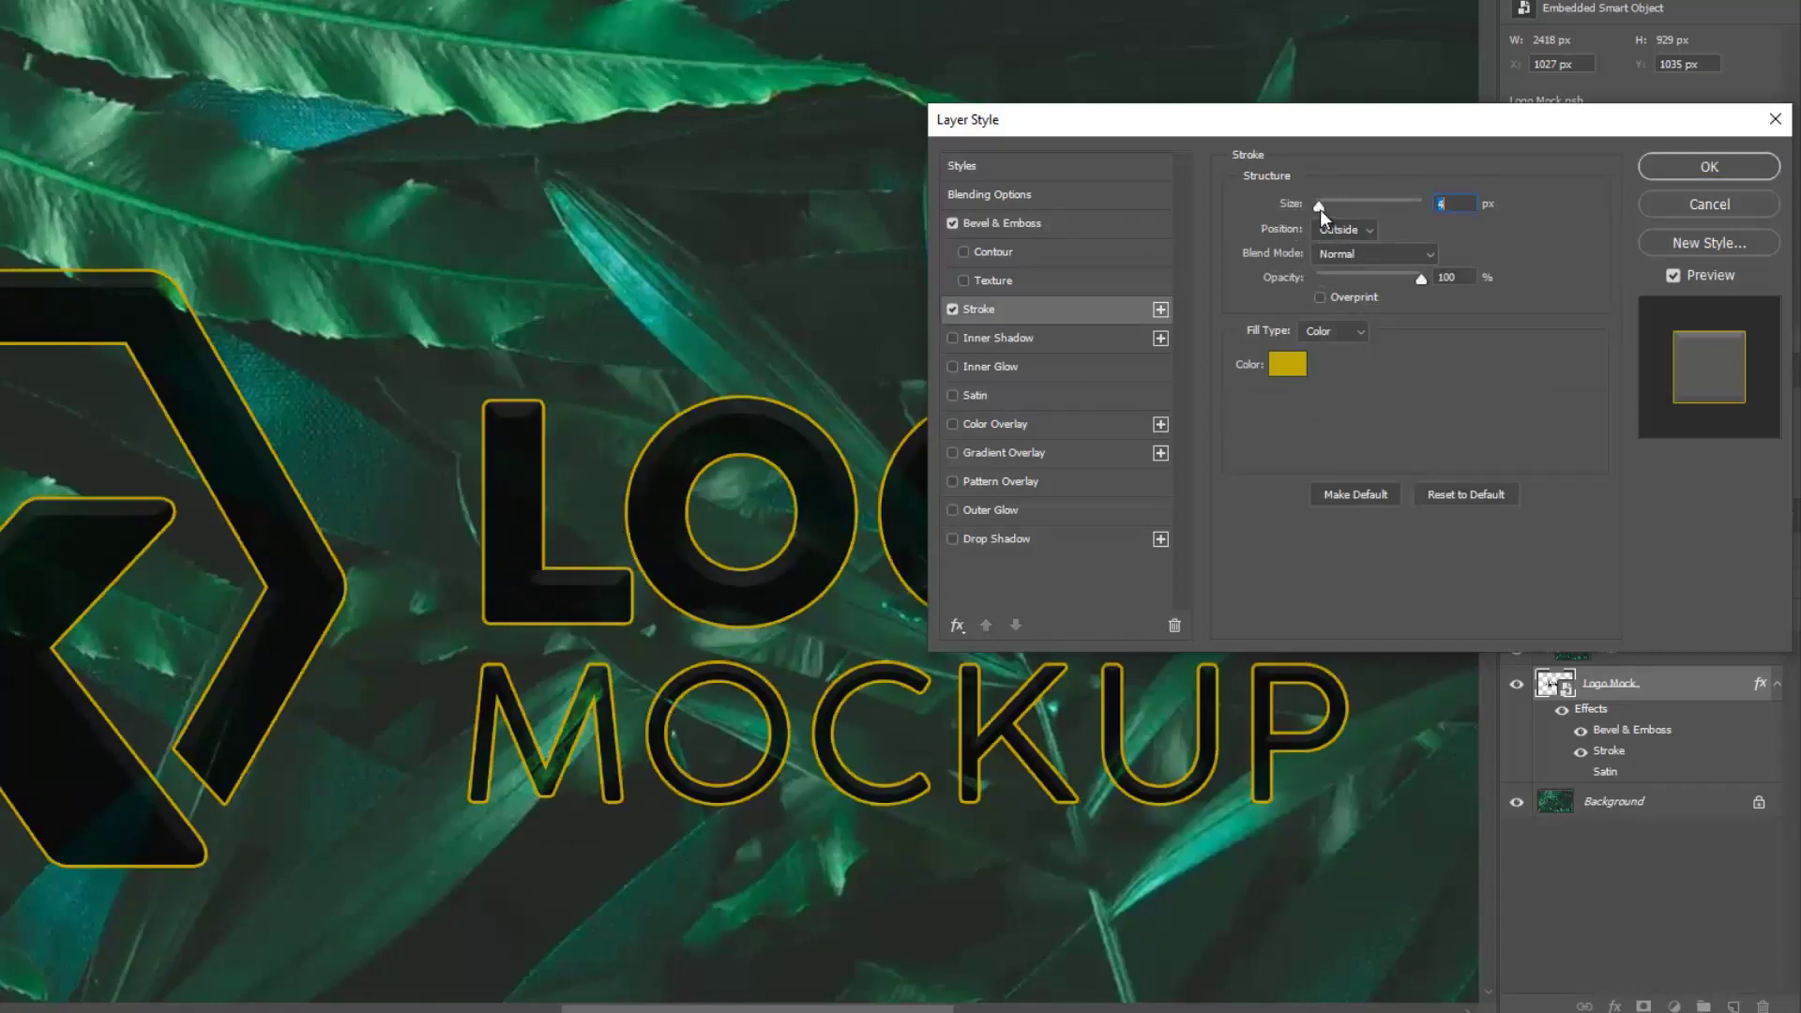
{"action": "left_click", "coordinate": [1700, 162]}
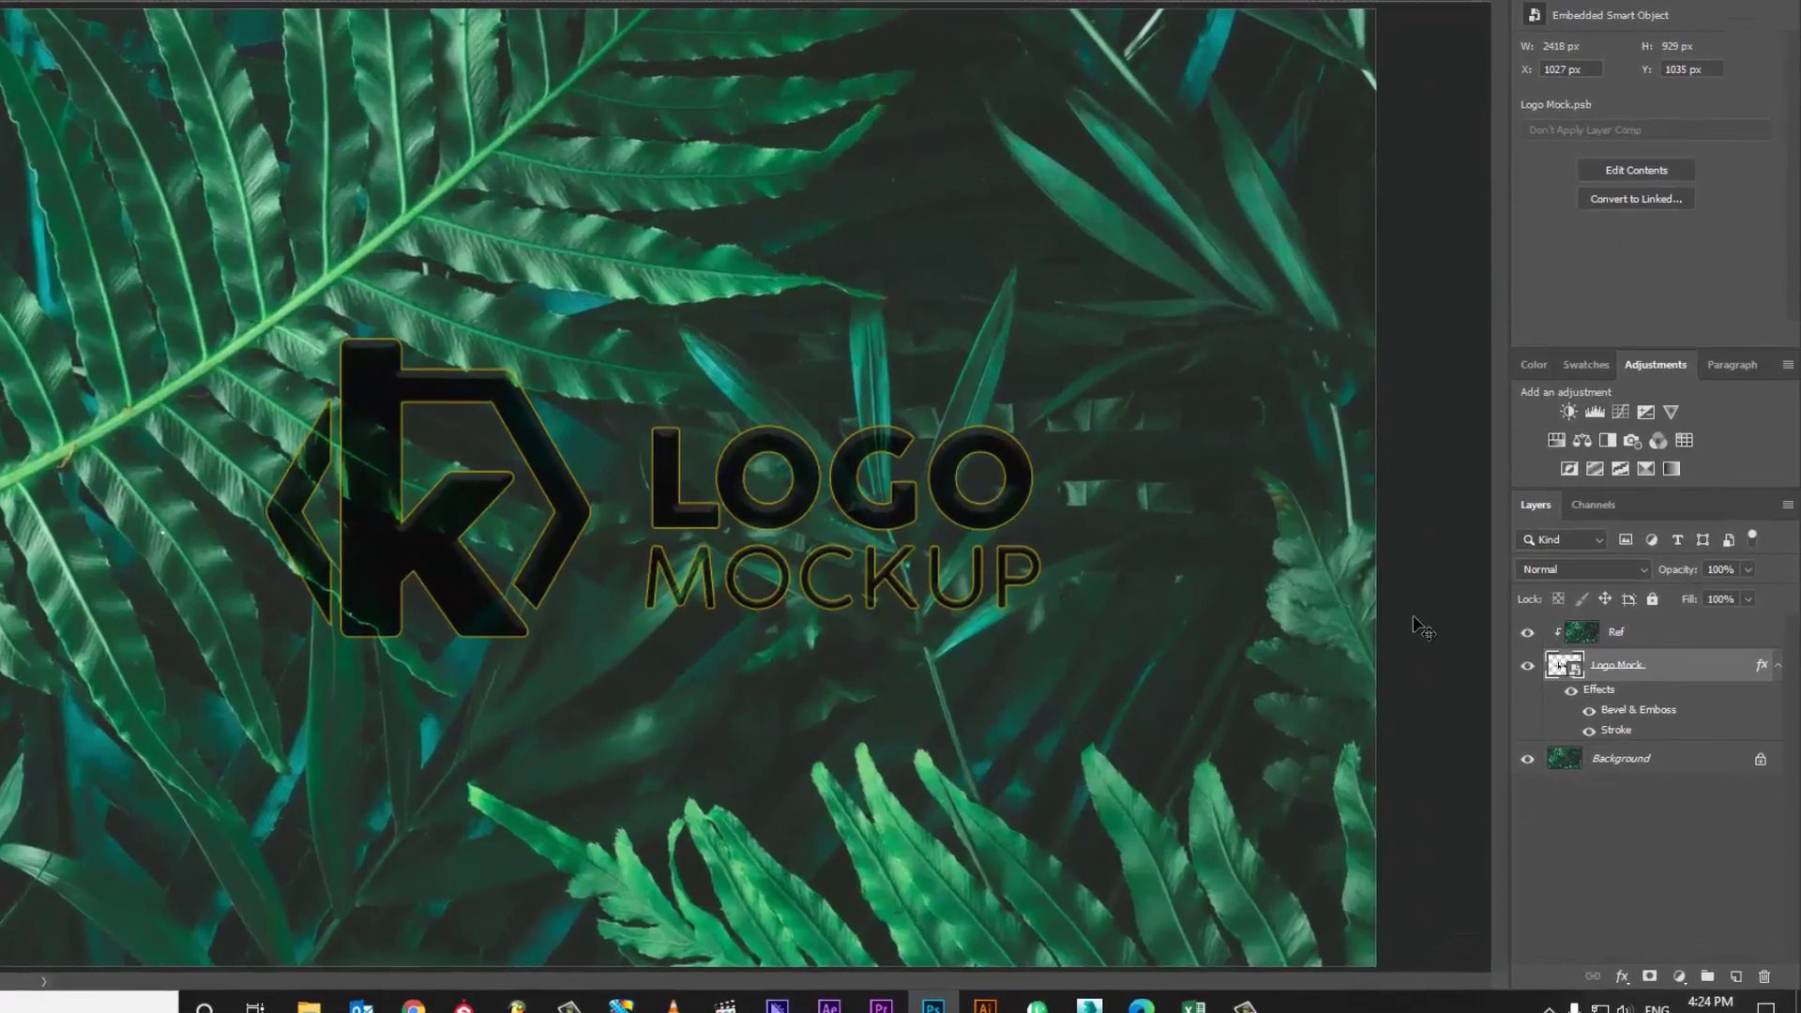
Step: Add a new layer named 'Dark' above the Background and fill it with black
{"action": "left_click", "coordinate": [1611, 706]}
{"action": "left_click", "coordinate": [1571, 748]}
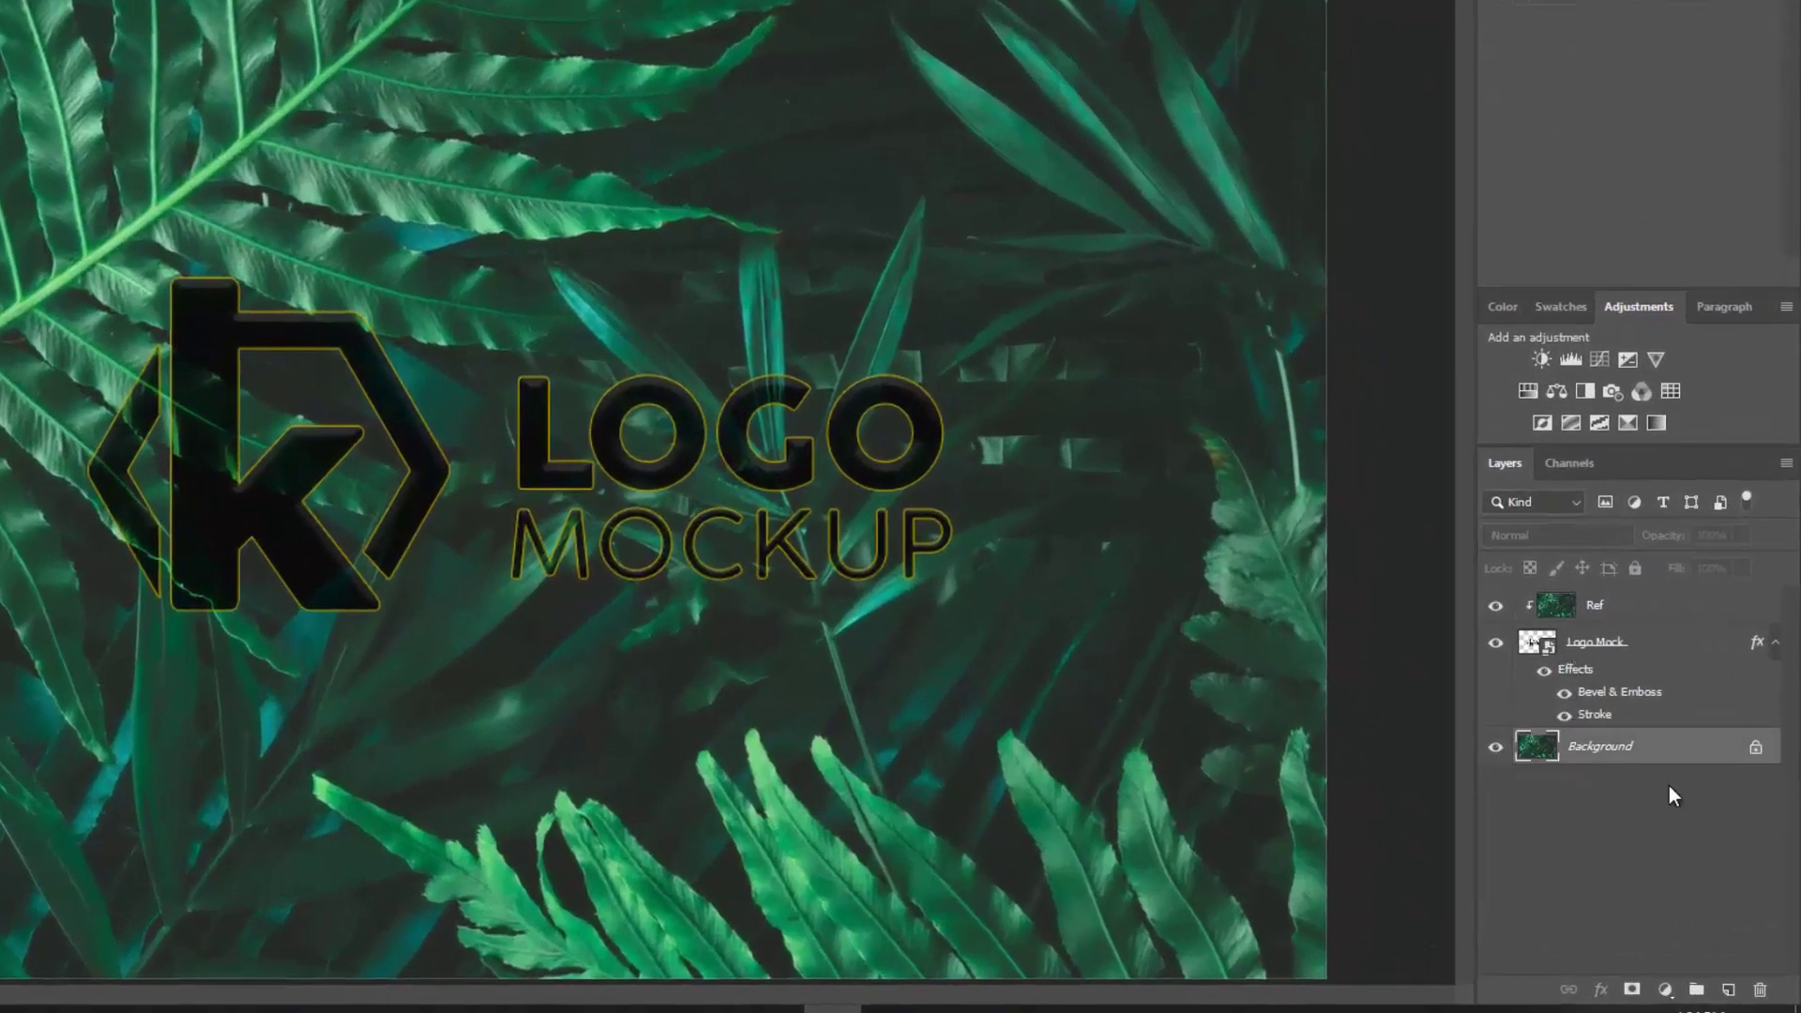
{"action": "left_click", "coordinate": [1729, 987]}
{"action": "double_click", "coordinate": [1594, 748]}
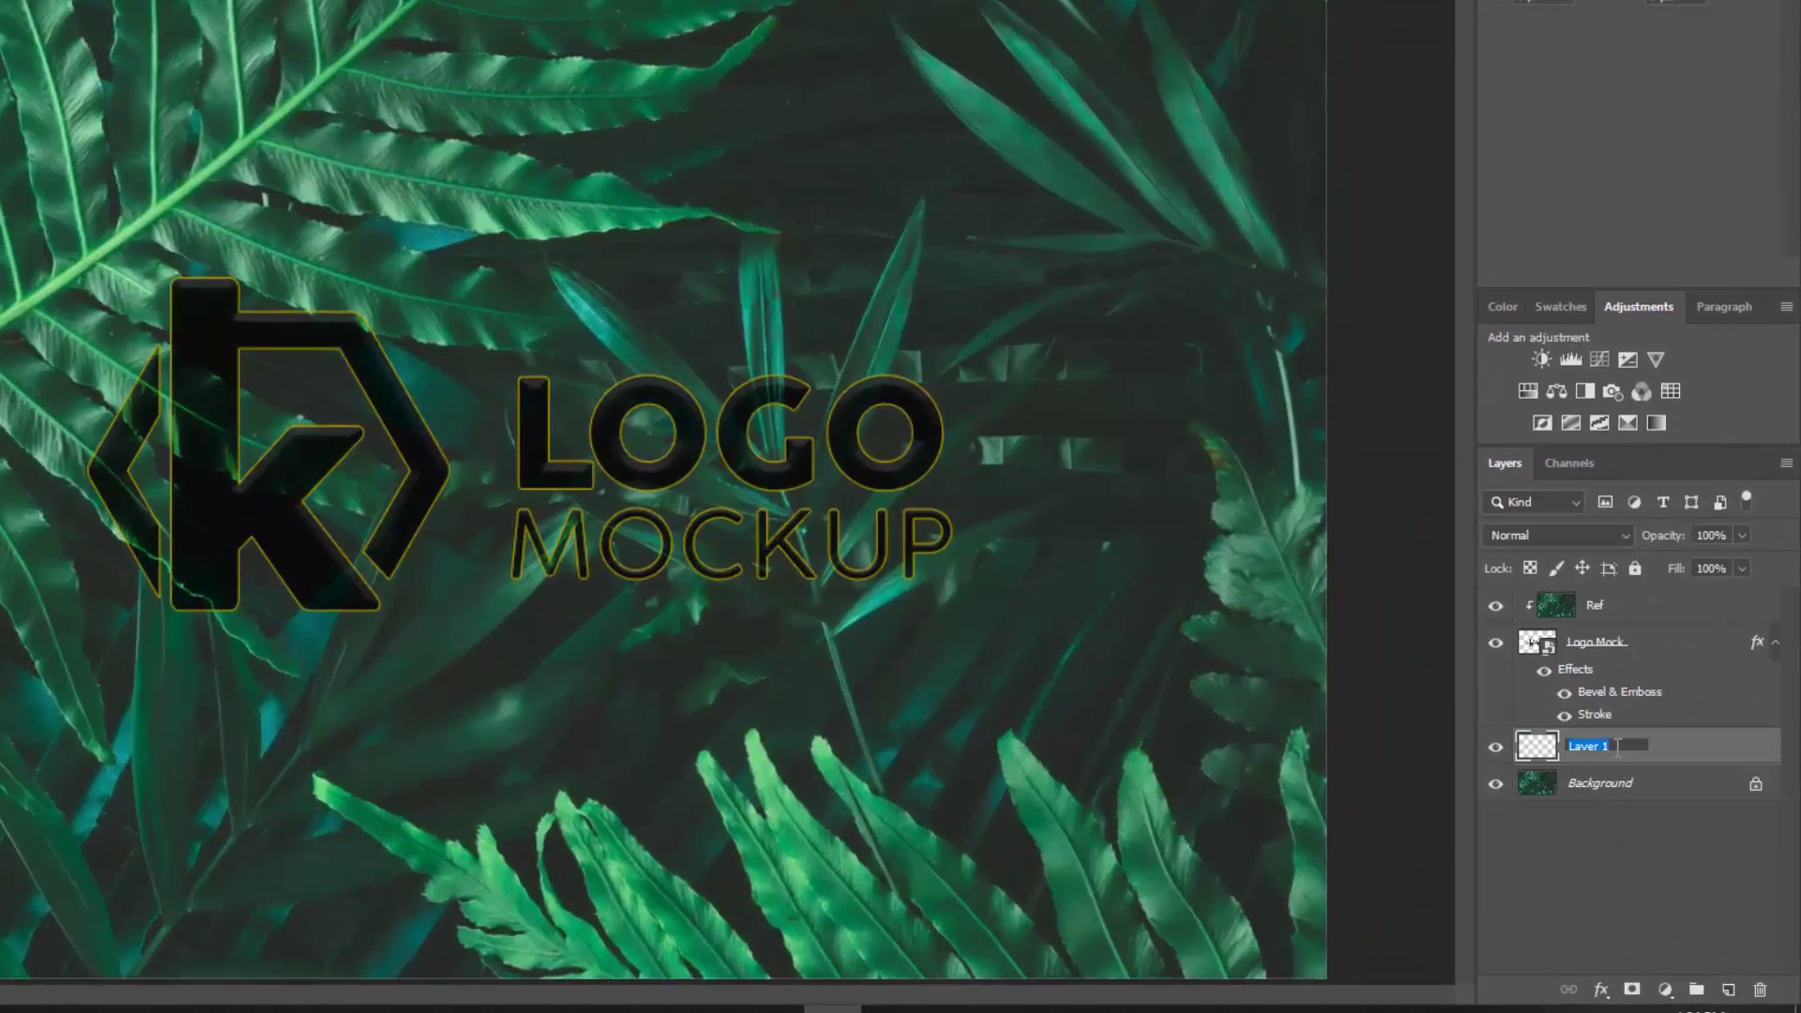
{"action": "type", "text": "Dark"}
{"action": "key", "text": "Return"}
{"action": "key", "text": "alt+BackSpace"}
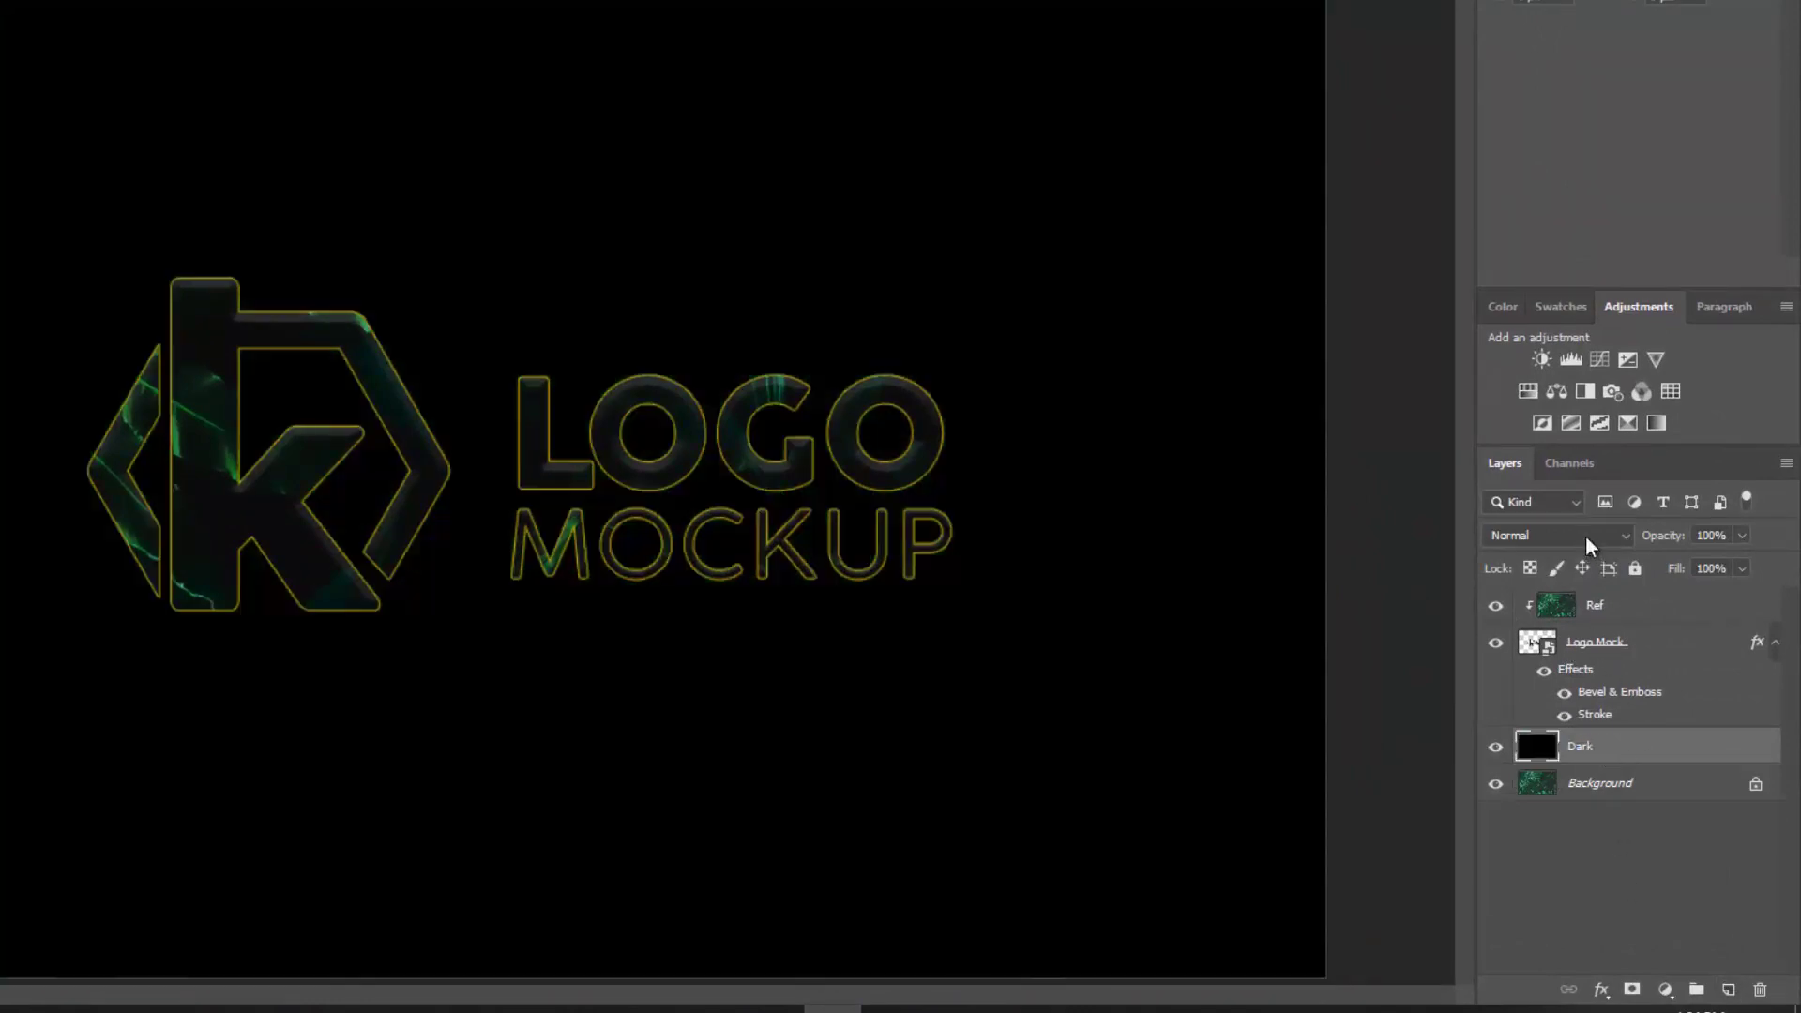
Step: Set the Dark layer to Multiply blending with 50% fill
{"action": "left_click", "coordinate": [1585, 535]}
{"action": "left_click", "coordinate": [1524, 496]}
{"action": "left_click", "coordinate": [1524, 526]}
{"action": "scroll", "coordinate": [1521, 514], "scroll_direction": "down", "scroll_amount": 1}
{"action": "left_click", "coordinate": [1522, 514]}
{"action": "left_click", "coordinate": [1731, 569]}
{"action": "type", "text": "50"}
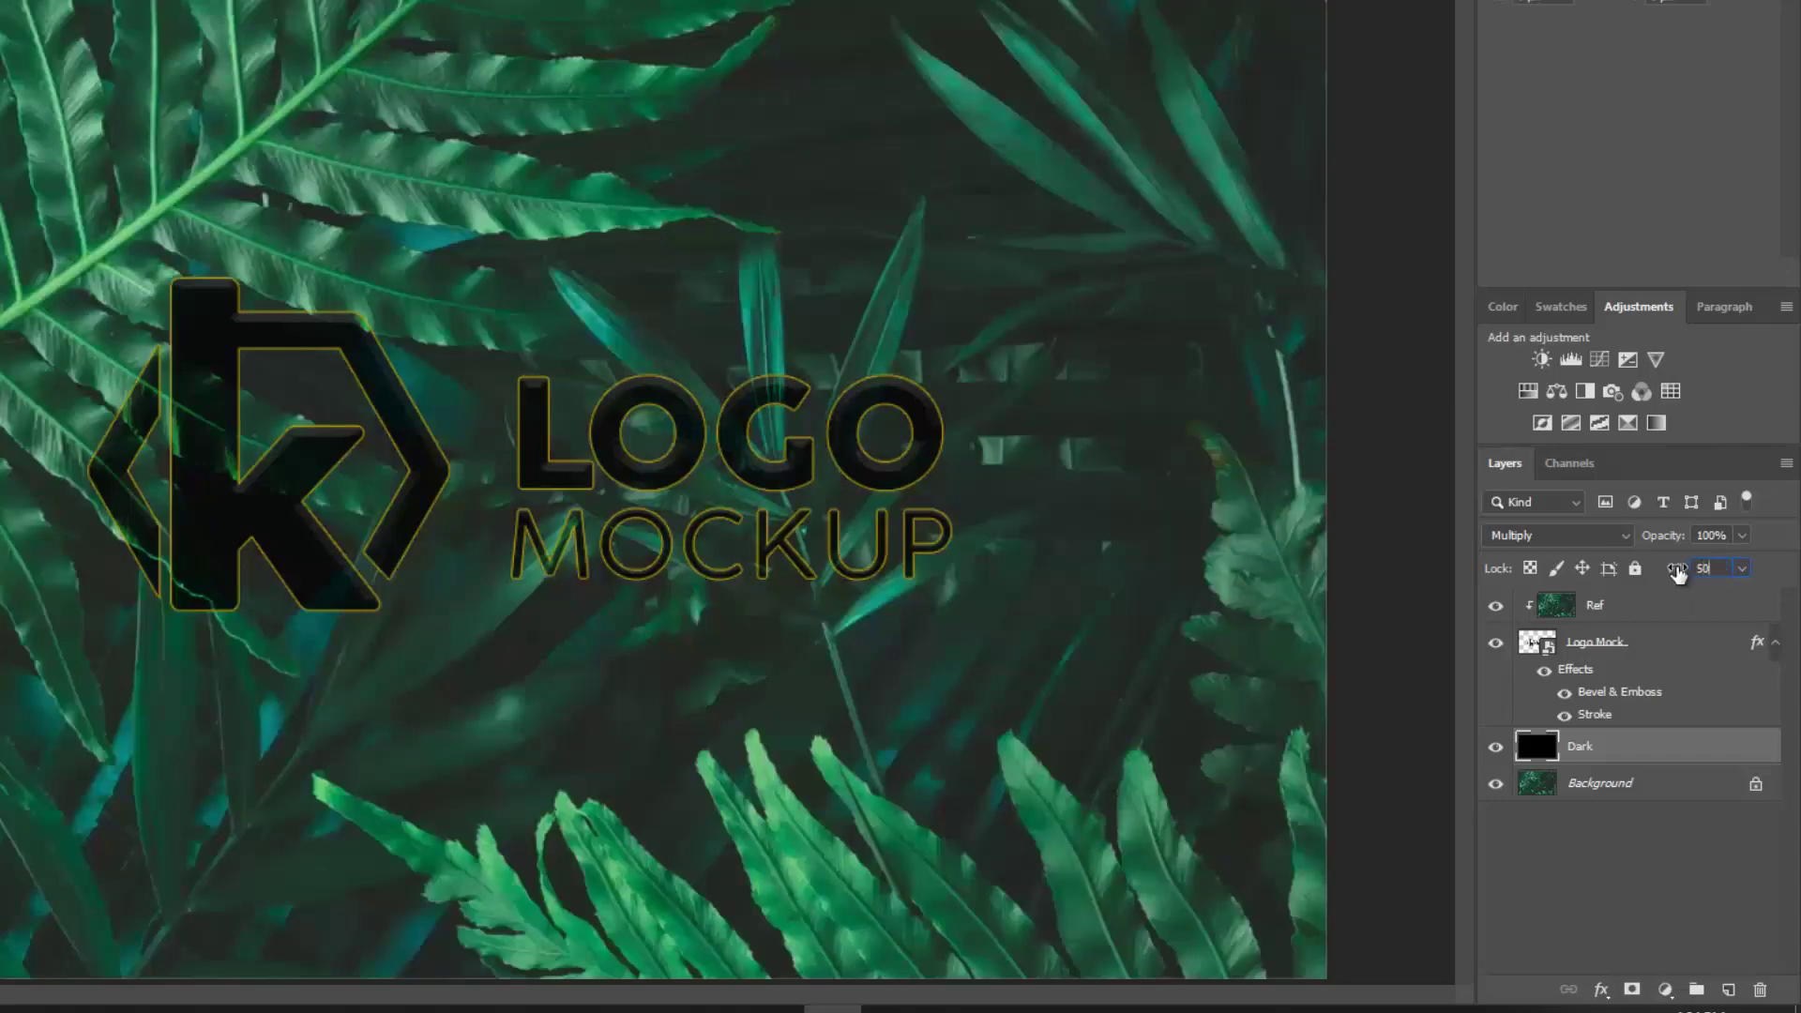
{"action": "key", "text": "Return"}
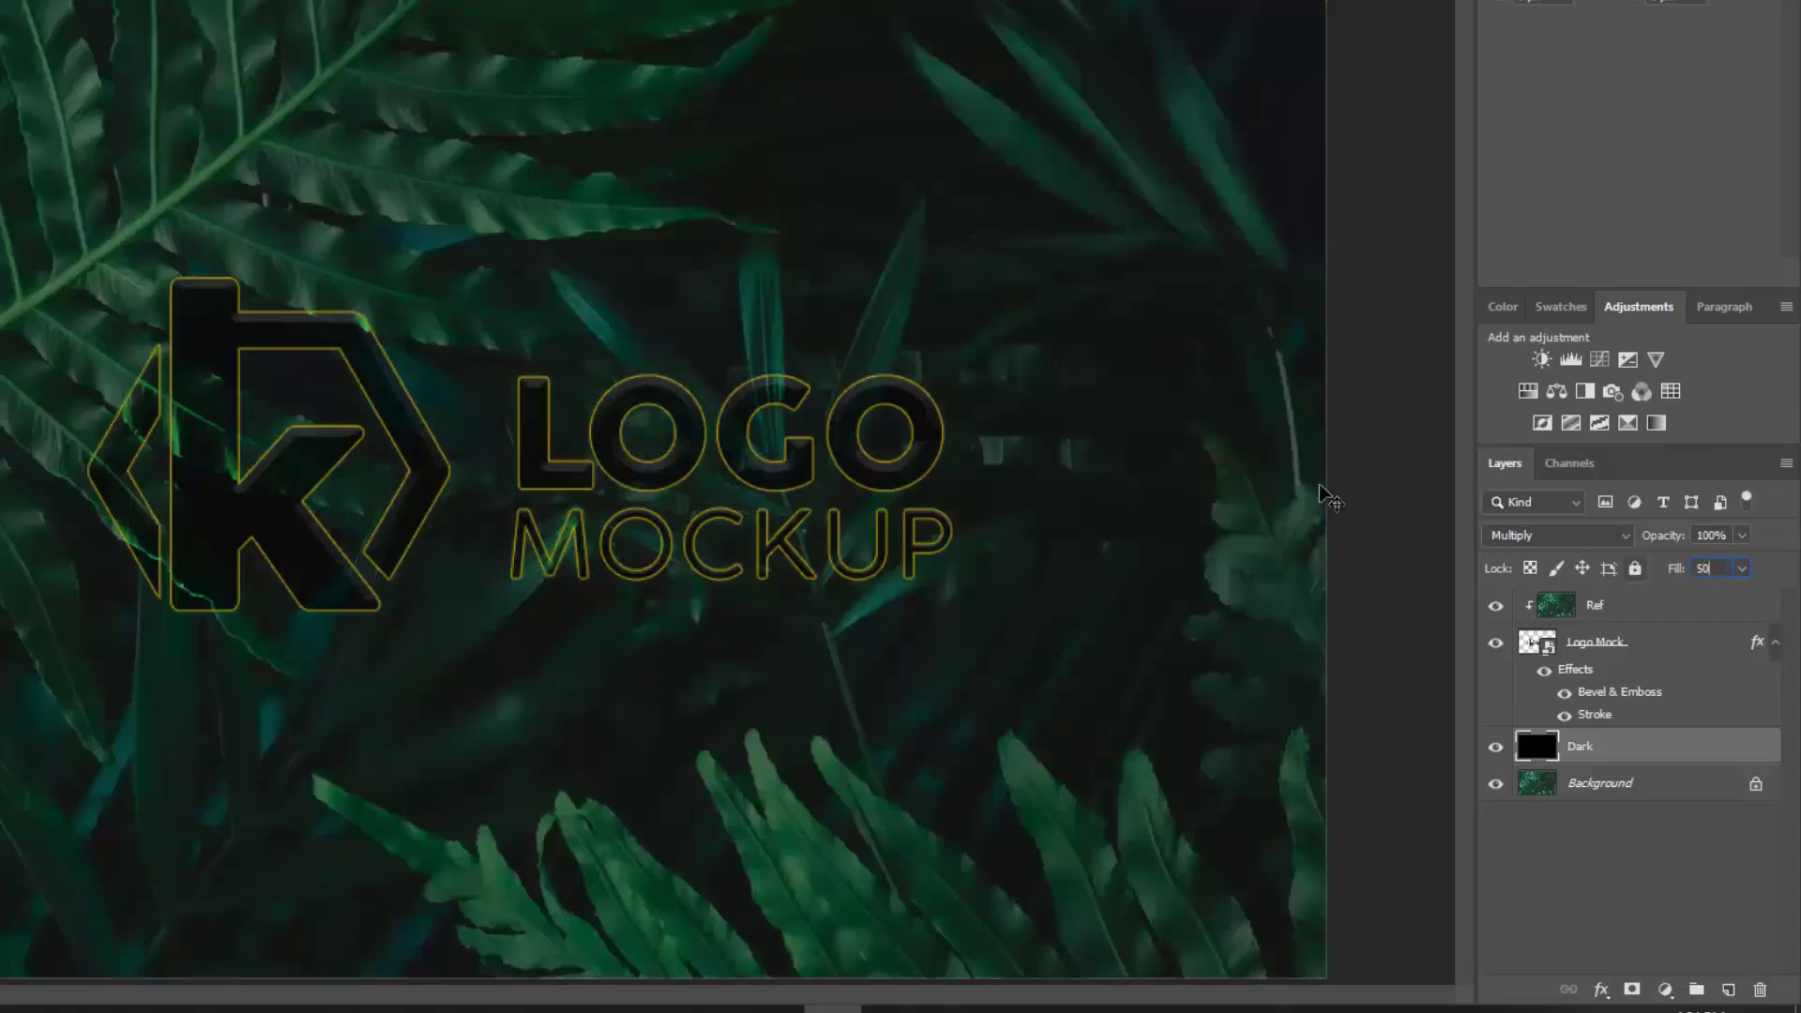
Step: Leave the Ref layer's blend mode at Normal
{"action": "left_click", "coordinate": [1595, 605]}
{"action": "left_click", "coordinate": [1543, 536]}
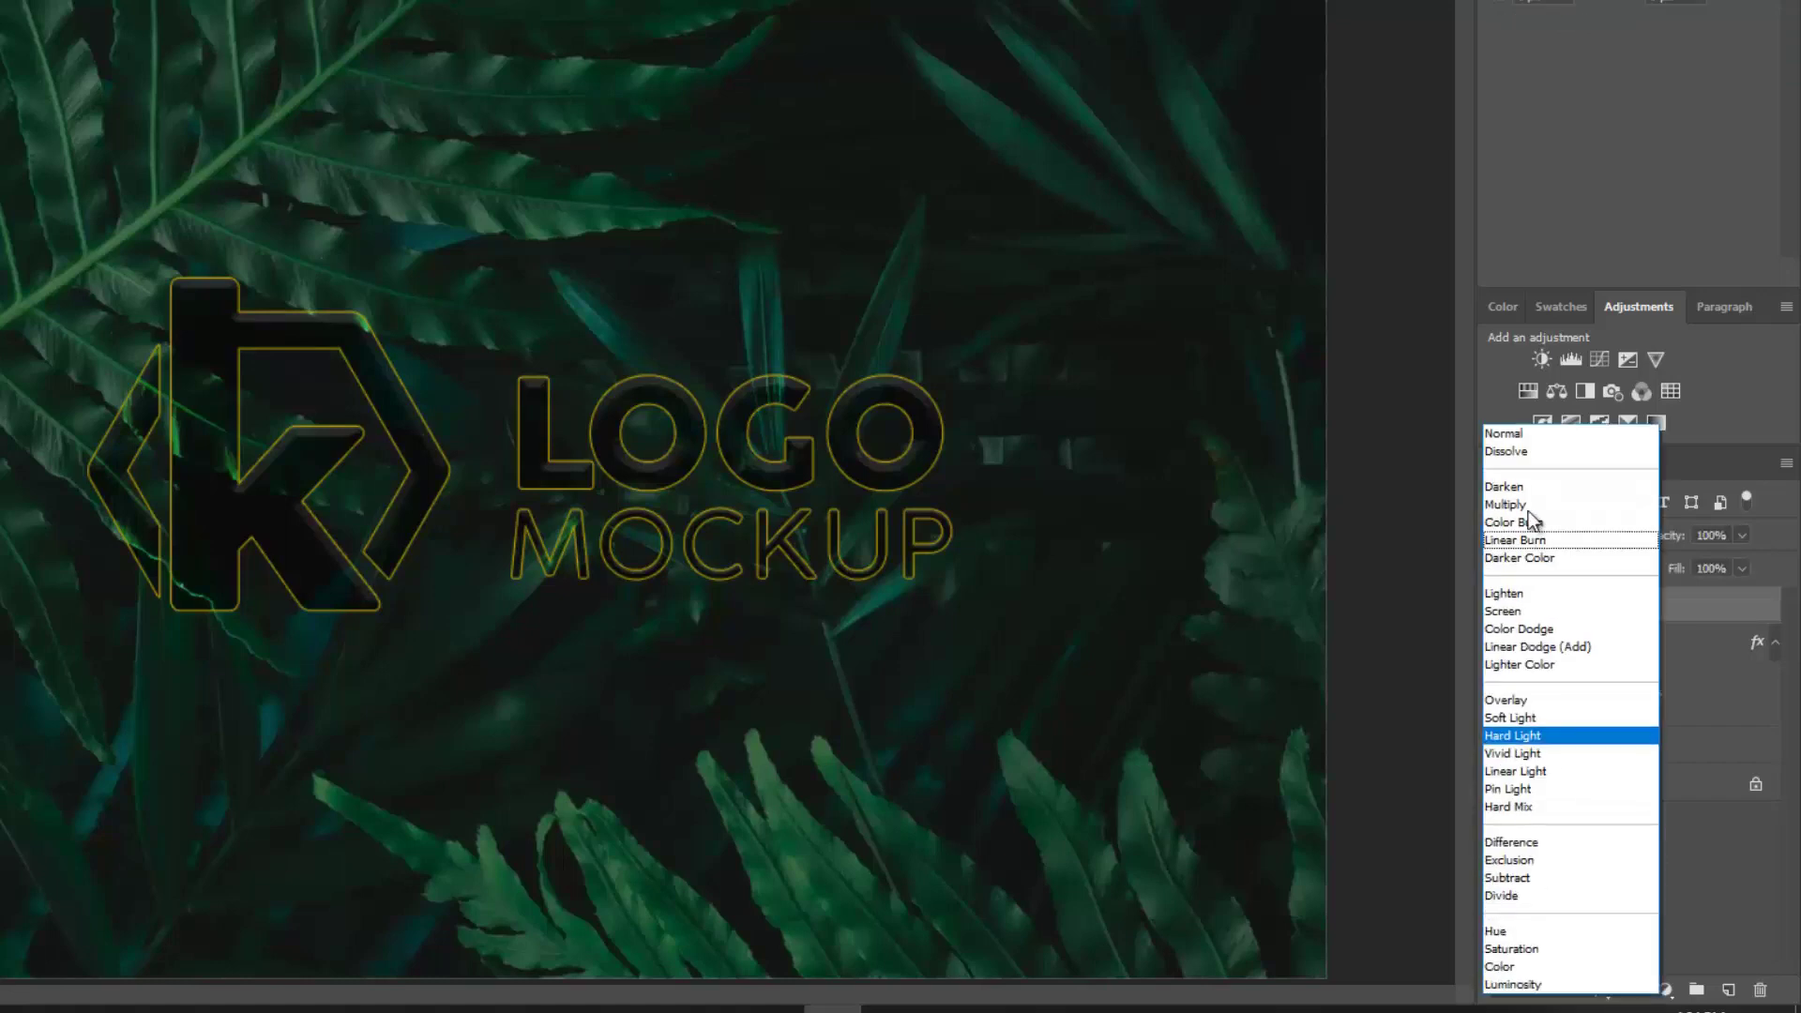
{"action": "left_click", "coordinate": [1517, 434]}
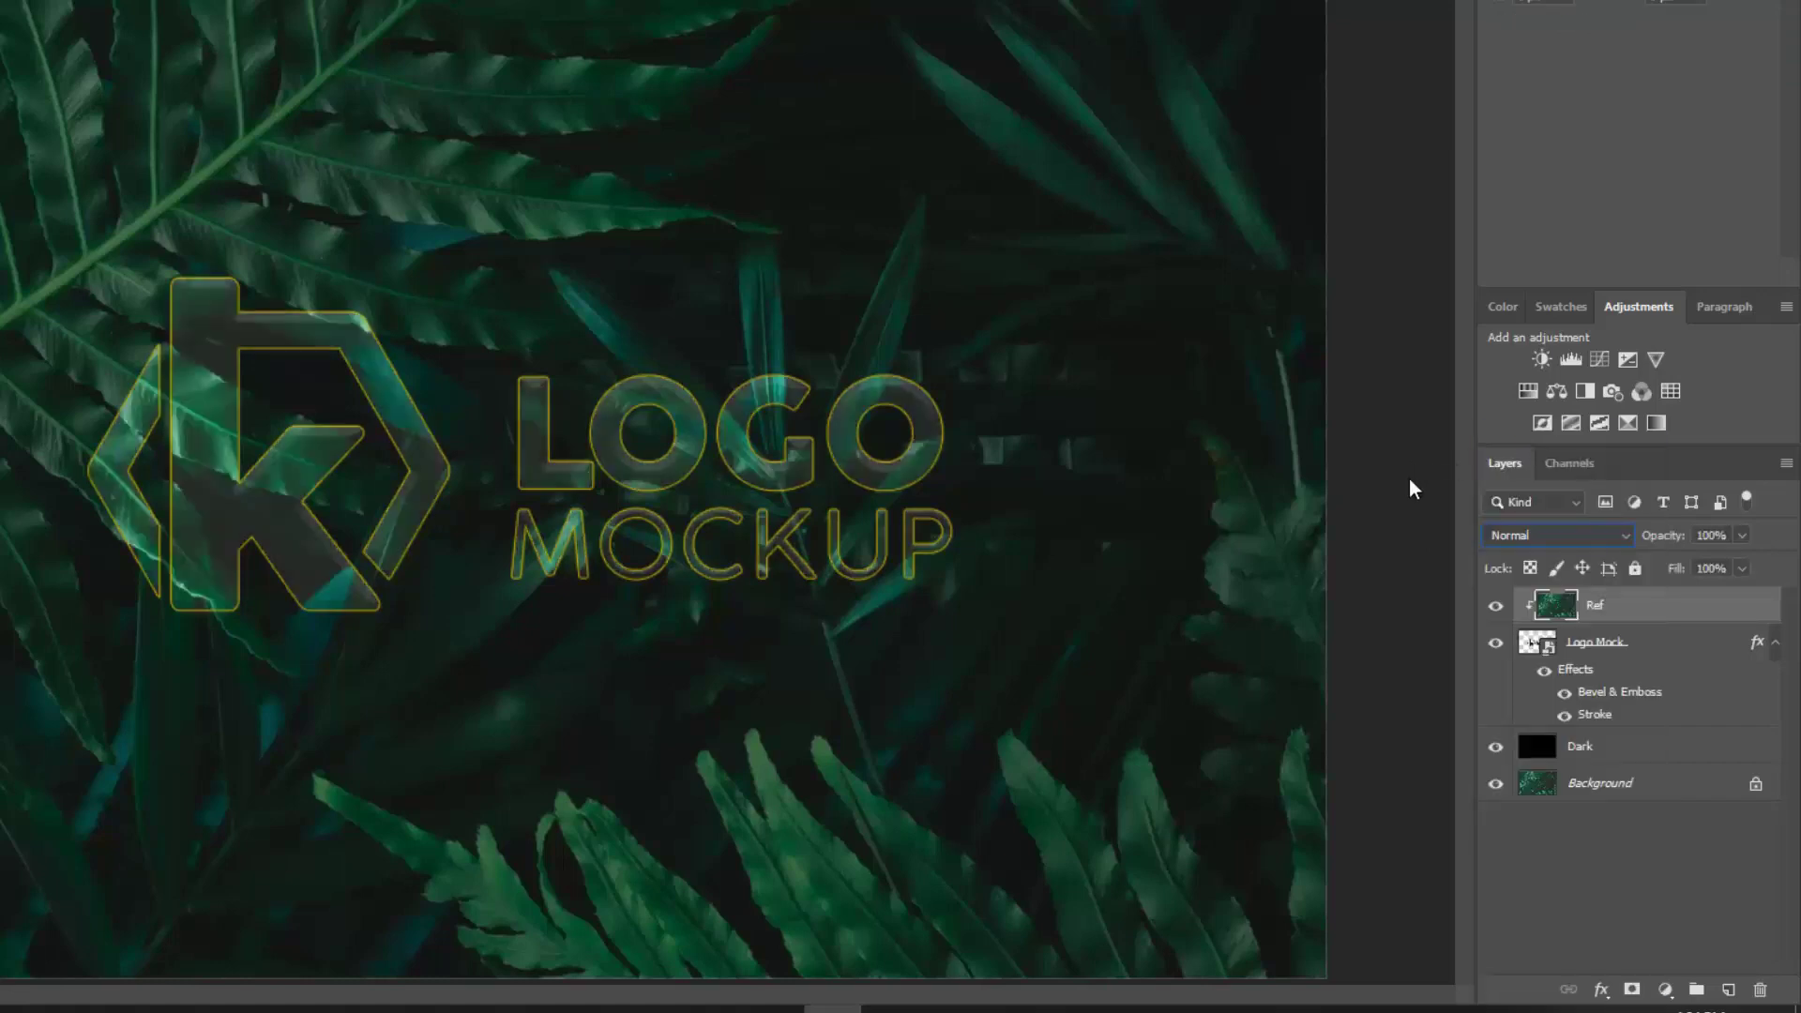
Step: Switch the Ref layer to Lighten blending, then select the Logo Mock layer
{"action": "left_click", "coordinate": [1544, 534]}
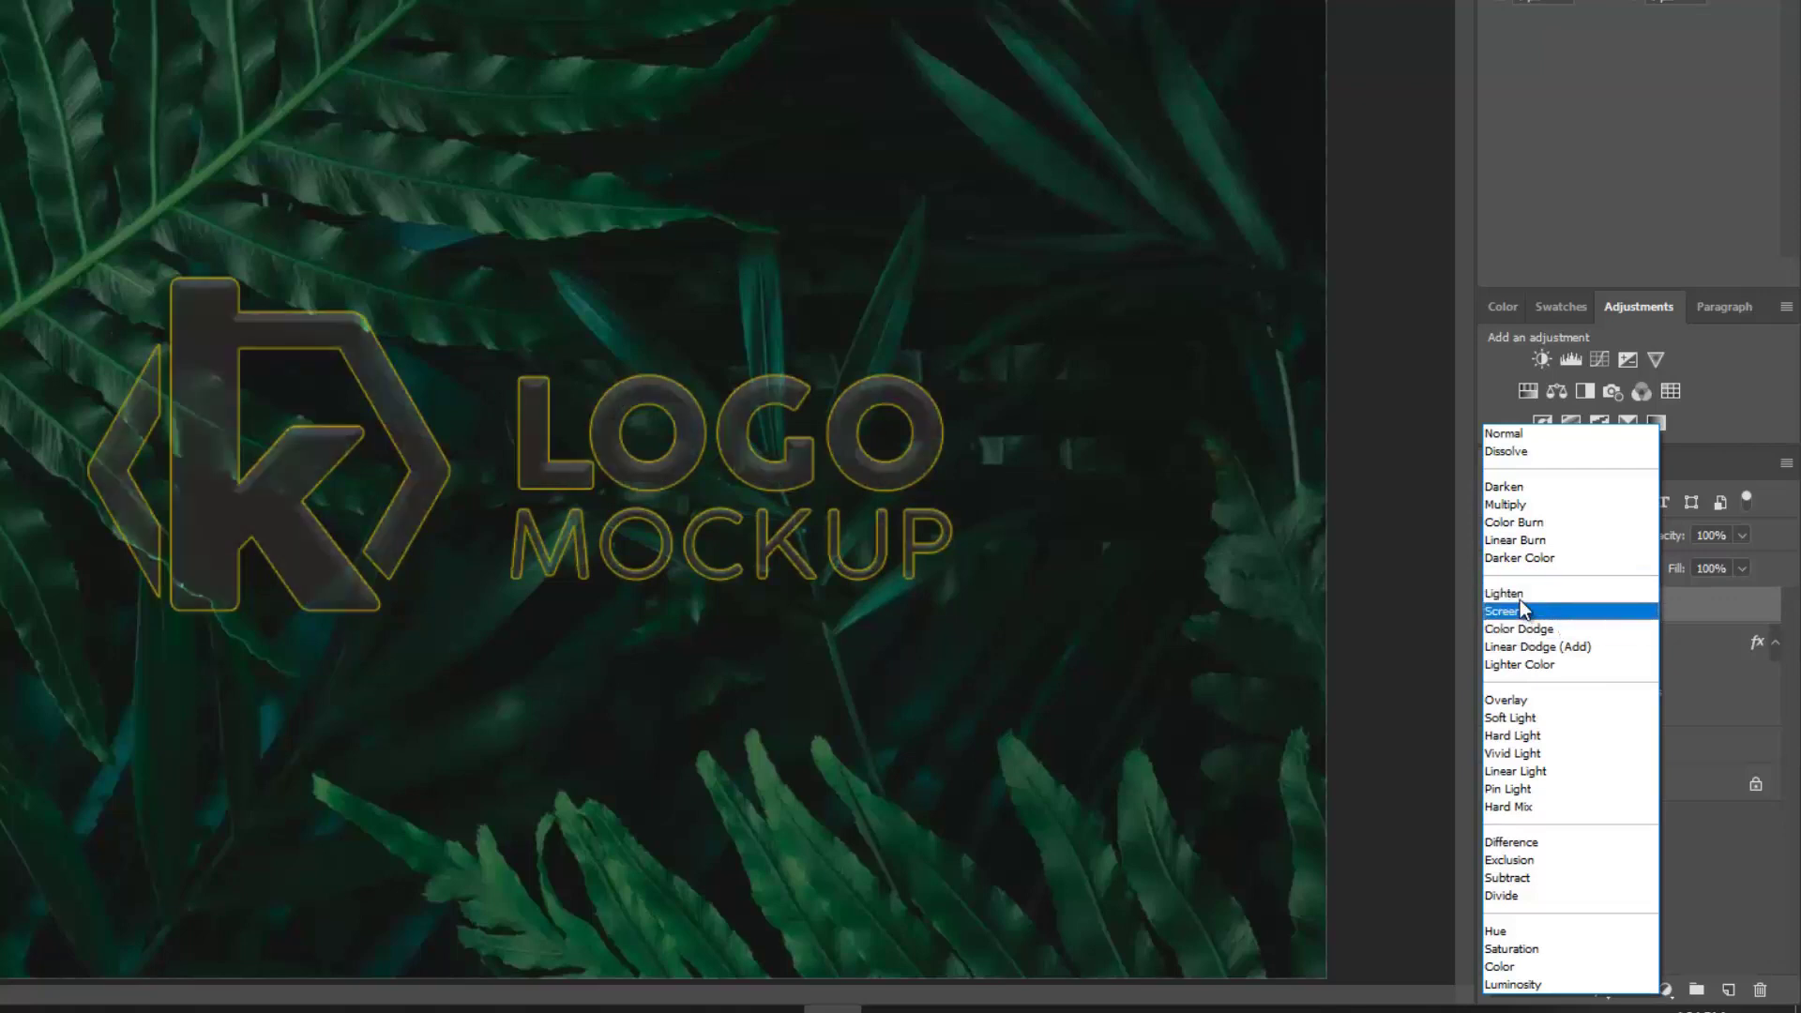
{"action": "left_click", "coordinate": [1520, 597]}
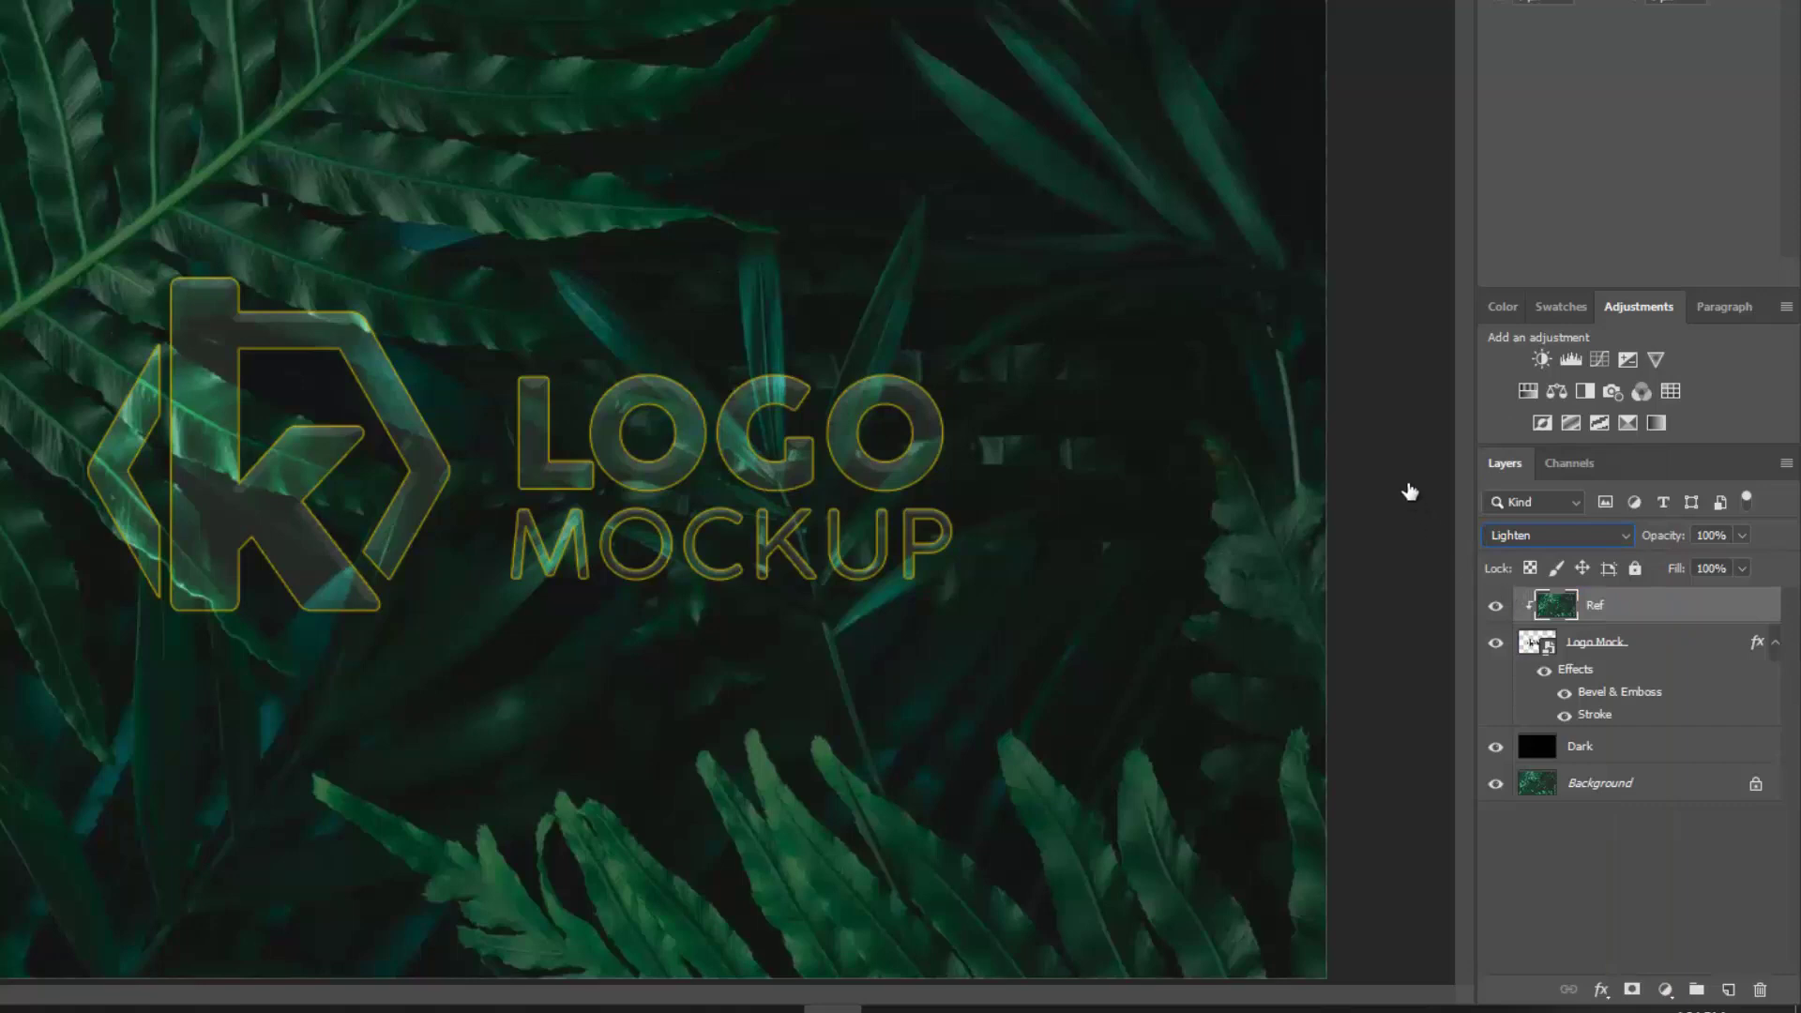
{"action": "left_click", "coordinate": [1370, 473]}
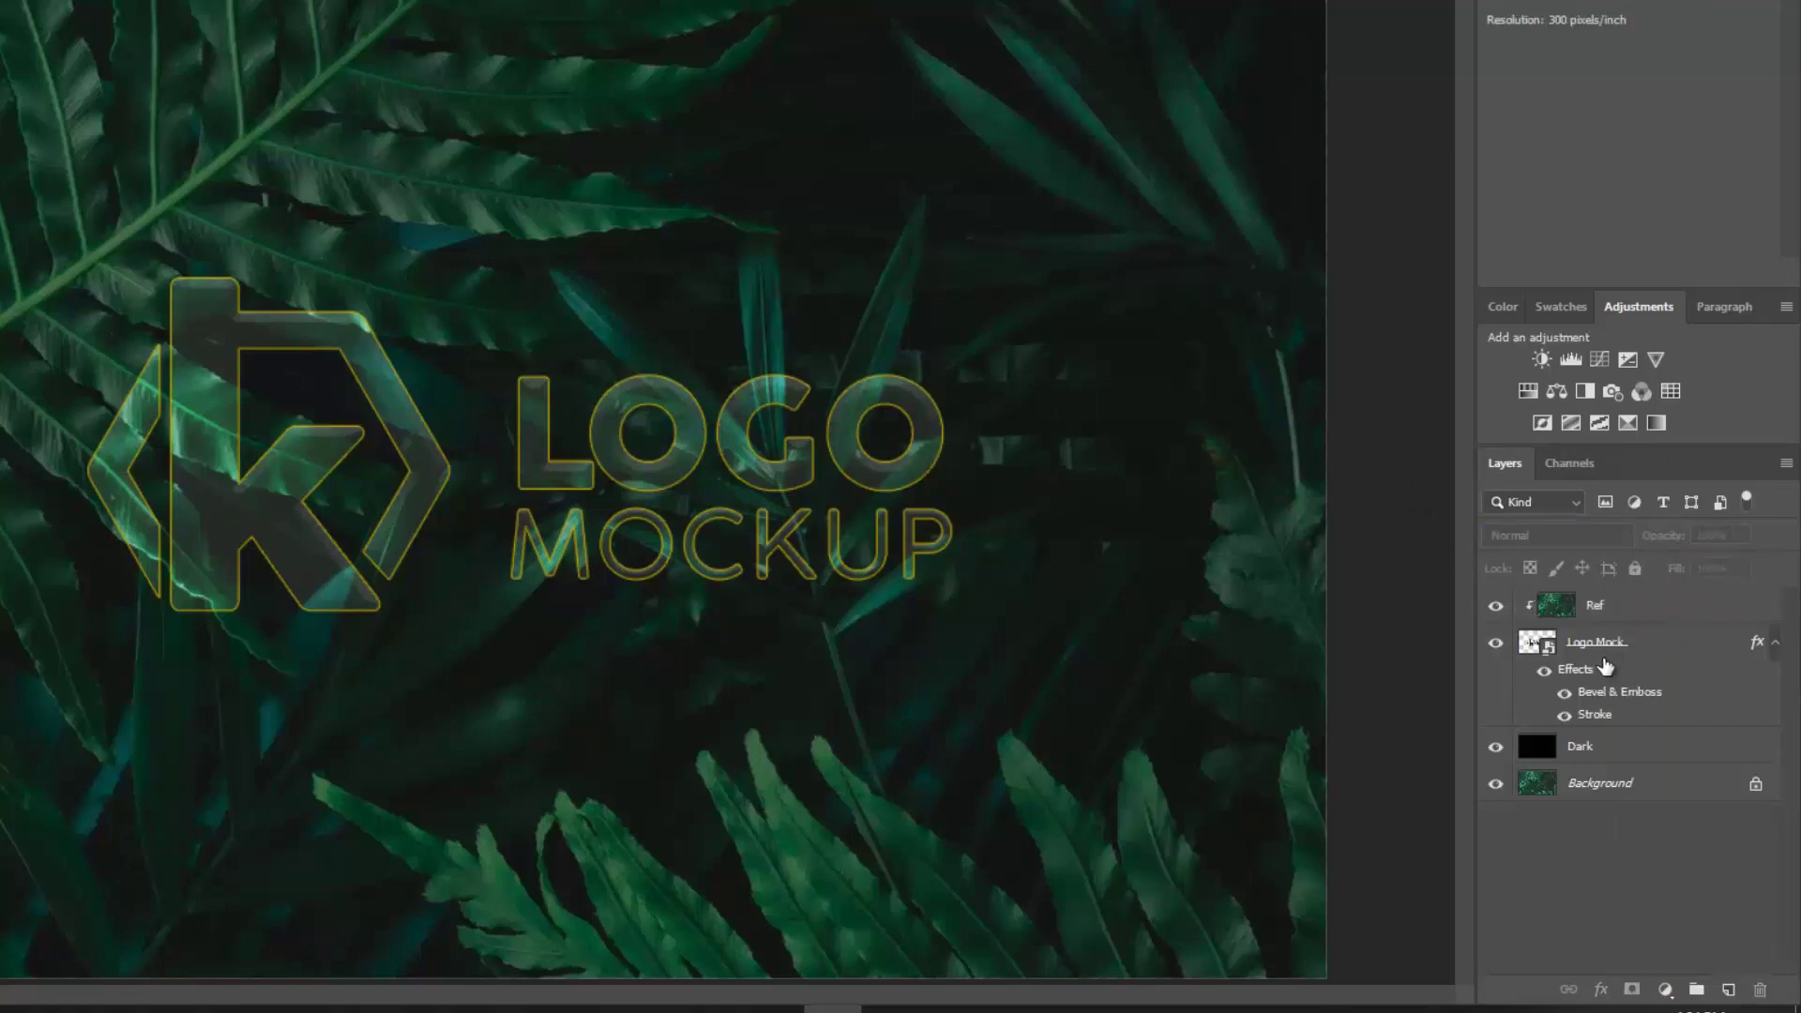
{"action": "left_click", "coordinate": [1580, 672]}
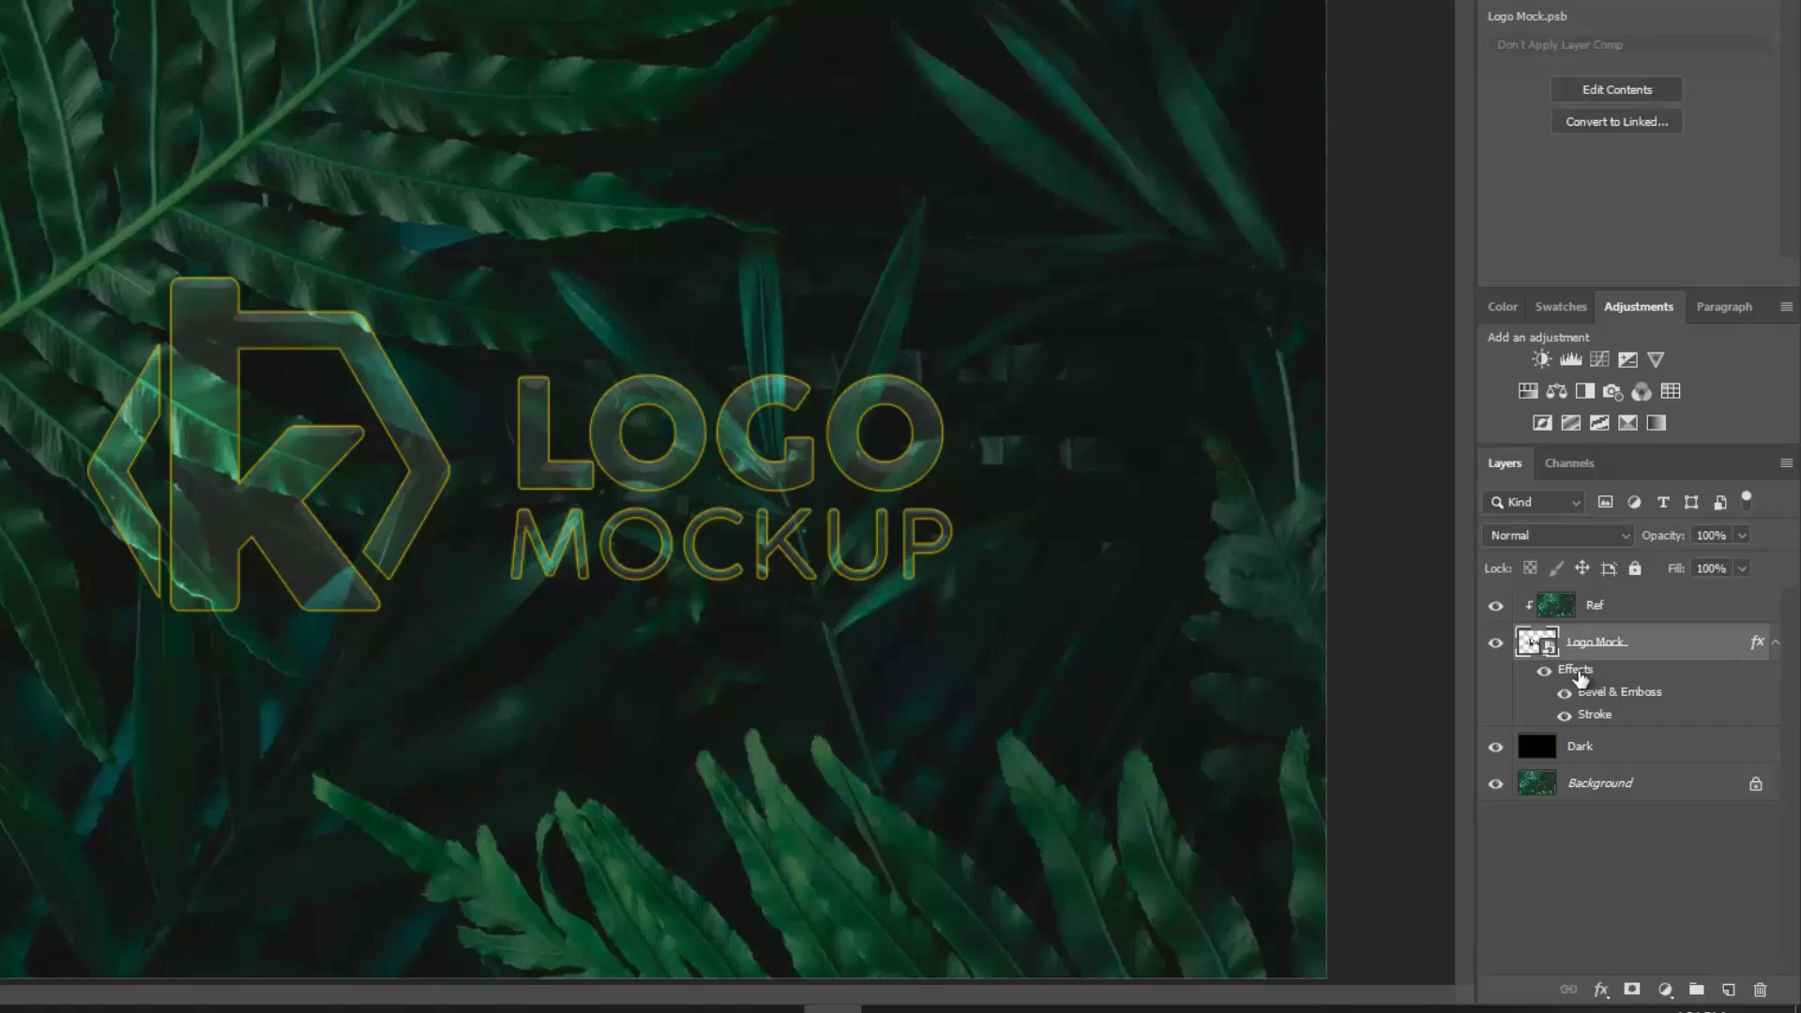
Step: Add a drop shadow to Logo Mock: angle 39°, opacity 100%, distance 96 px, spread 7%, size 70 px
{"action": "double_click", "coordinate": [1579, 672]}
{"action": "left_click", "coordinate": [933, 488]}
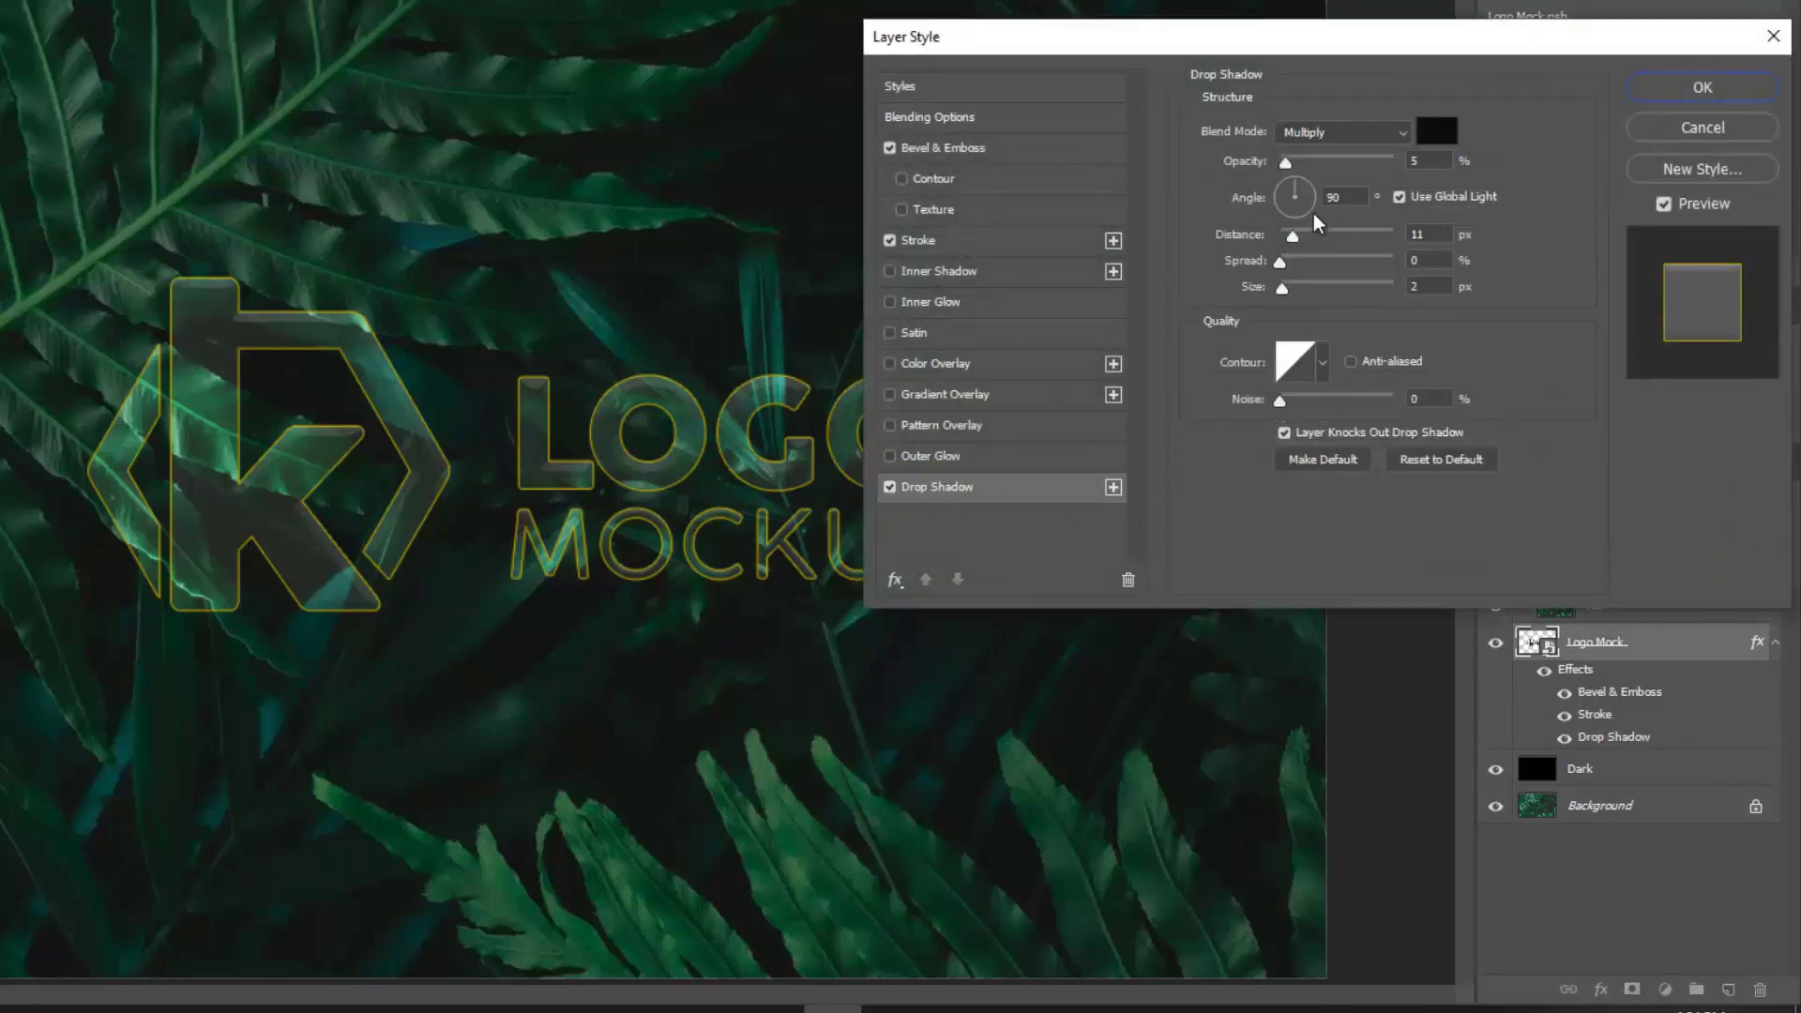
{"action": "left_click_drag", "start_coordinate": [1308, 185], "coordinate": [1310, 199]}
{"action": "left_click", "coordinate": [1310, 197]}
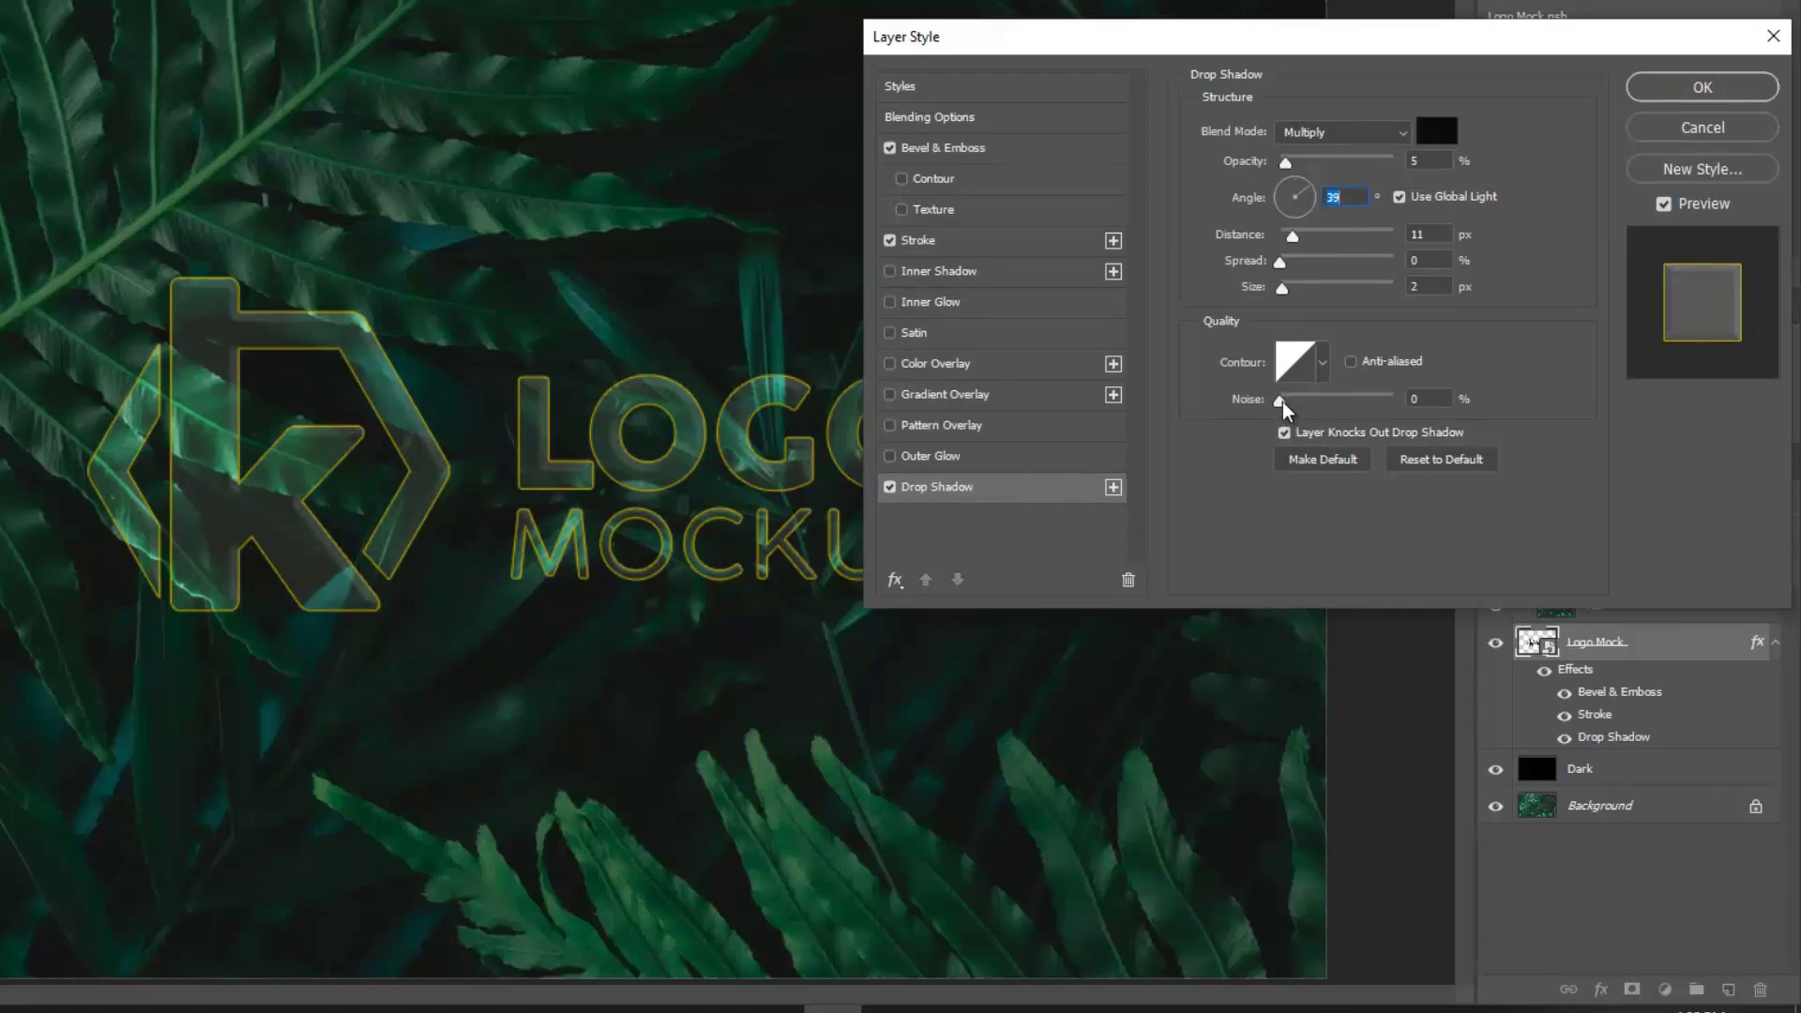
{"action": "left_click_drag", "start_coordinate": [1285, 163], "coordinate": [1403, 165]}
{"action": "mouse_move", "coordinate": [1295, 235]}
{"action": "left_mouse_down"}
{"action": "mouse_move", "coordinate": [1319, 289]}
{"action": "mouse_move", "coordinate": [1312, 258]}
{"action": "mouse_move", "coordinate": [1302, 289]}
{"action": "left_mouse_up"}
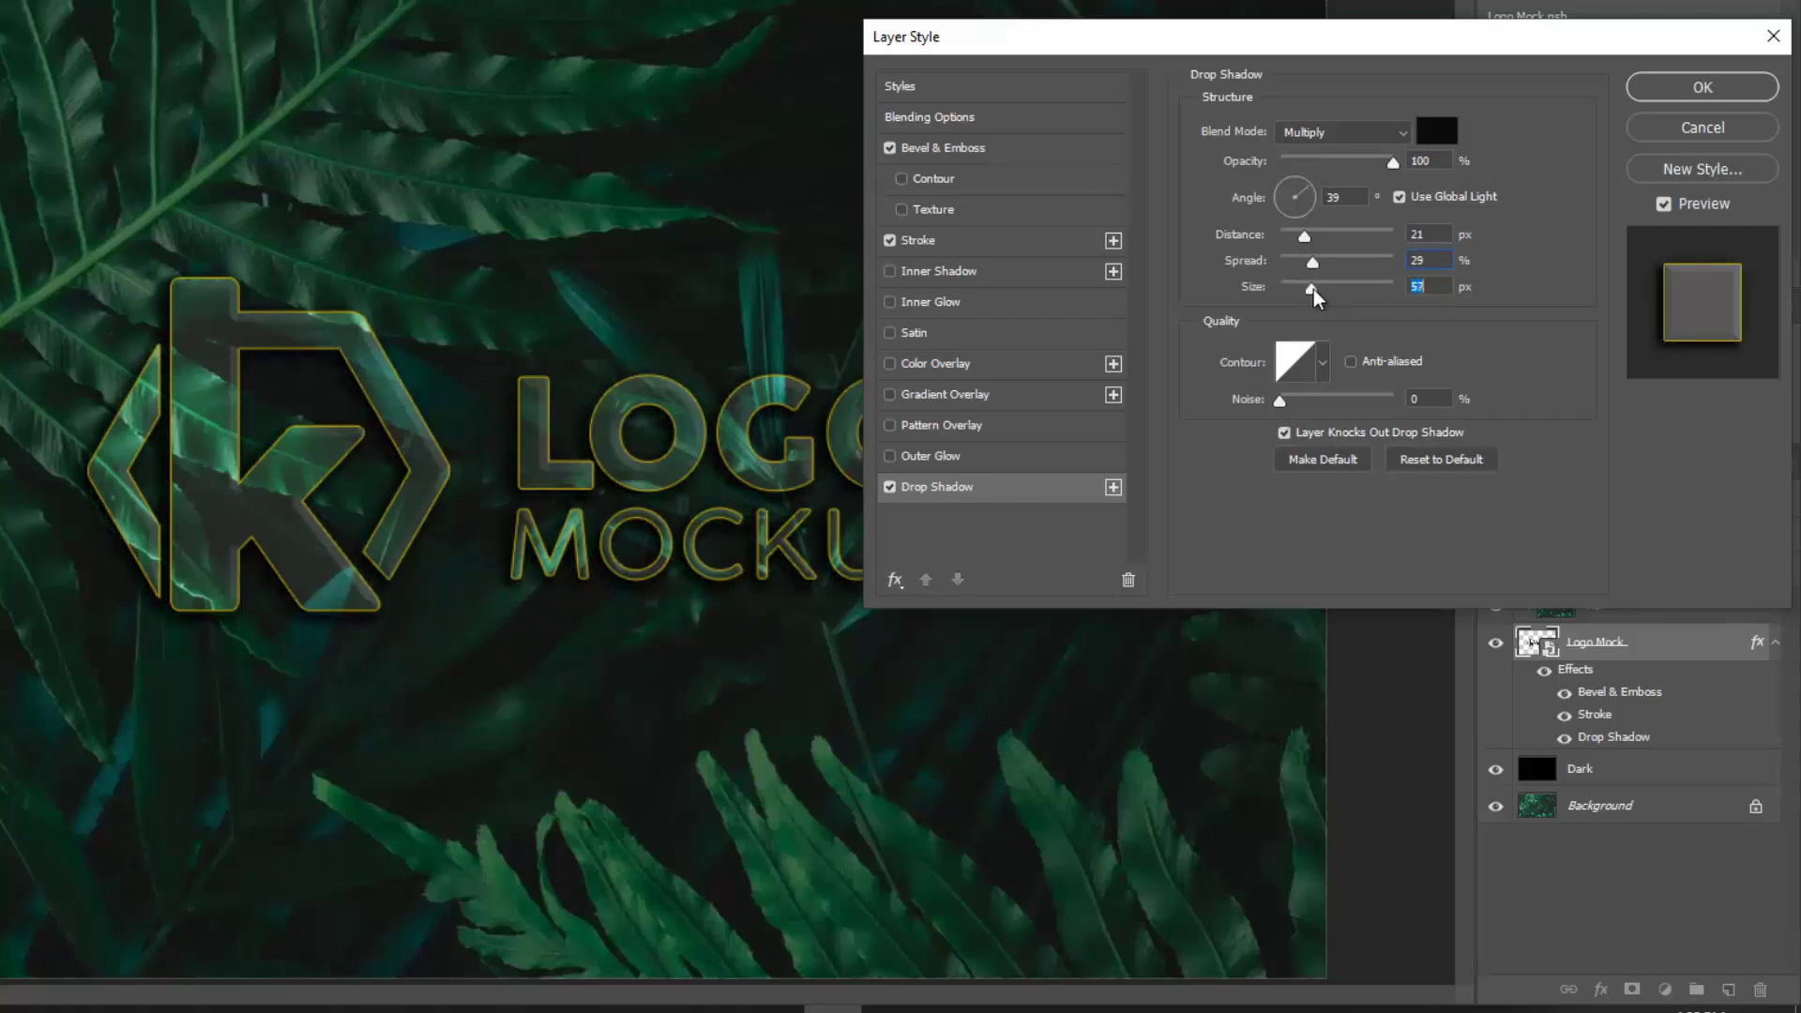
{"action": "mouse_move", "coordinate": [1313, 291]}
{"action": "left_mouse_down"}
{"action": "mouse_move", "coordinate": [1281, 261]}
{"action": "mouse_move", "coordinate": [1309, 264]}
{"action": "mouse_move", "coordinate": [1320, 290]}
{"action": "mouse_move", "coordinate": [1282, 267]}
{"action": "left_mouse_up"}
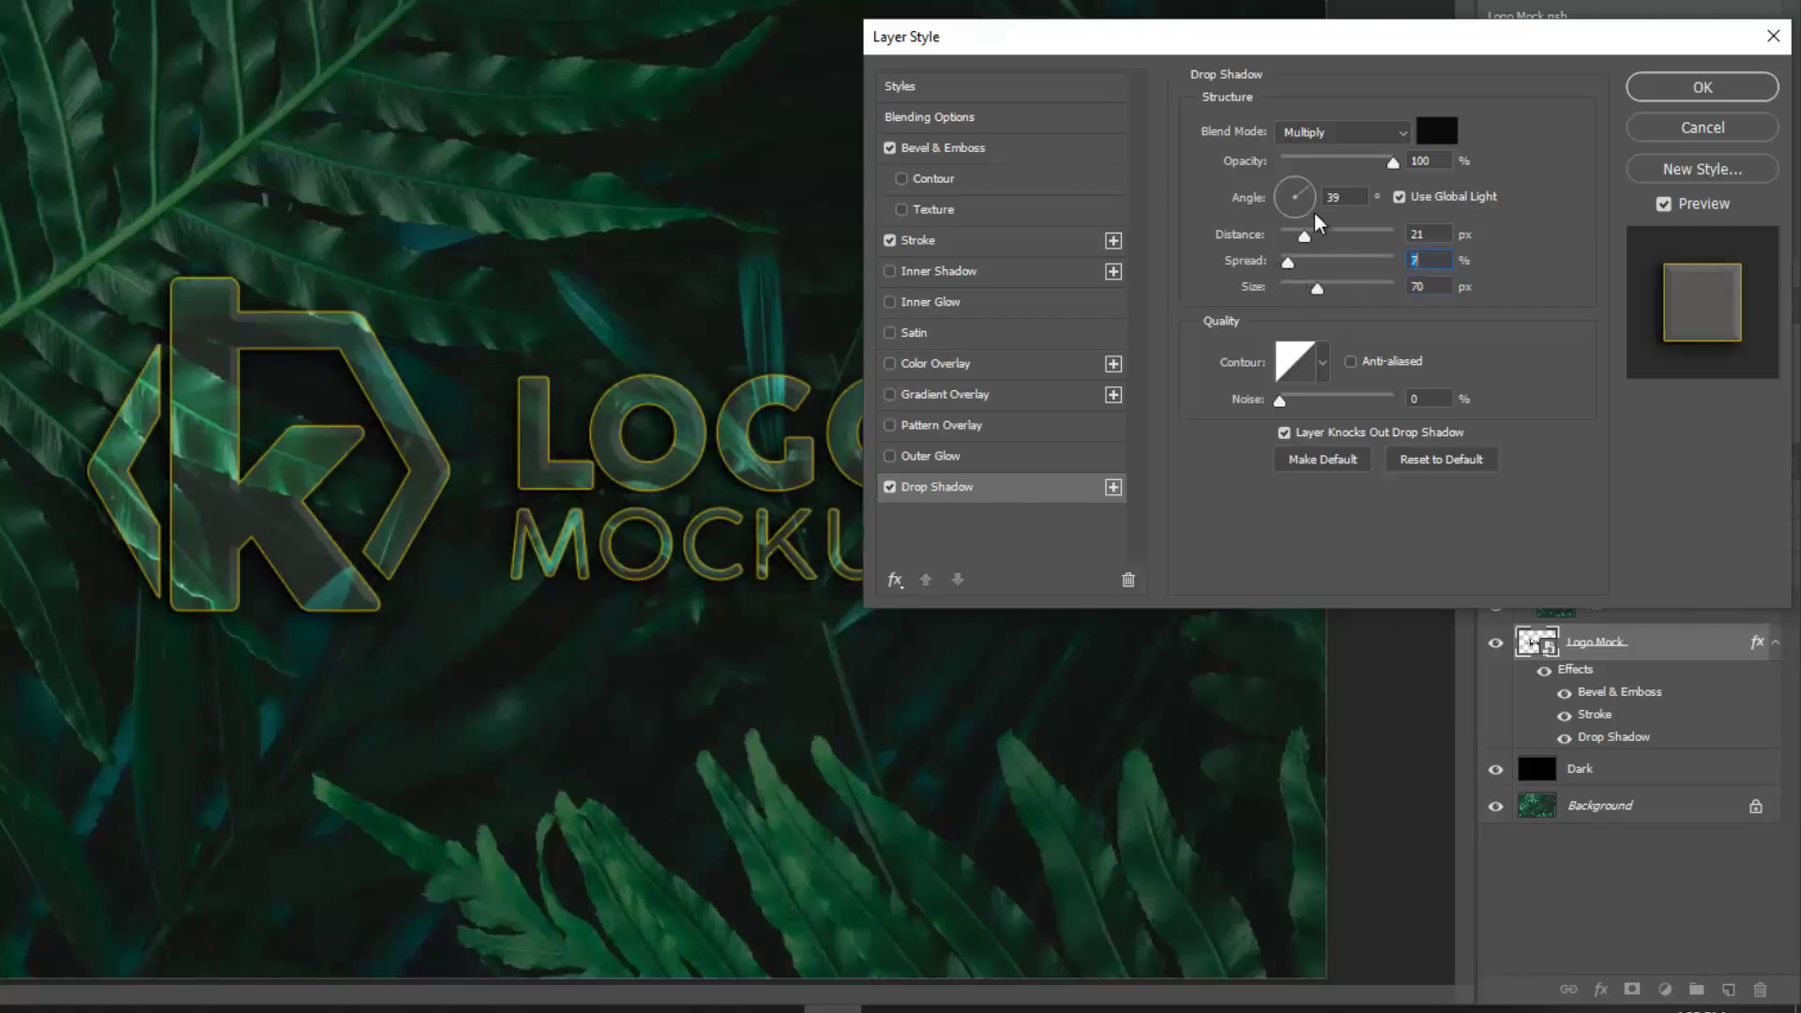
{"action": "left_click_drag", "start_coordinate": [1304, 234], "coordinate": [1308, 233]}
{"action": "left_click_drag", "start_coordinate": [1321, 234], "coordinate": [1360, 235]}
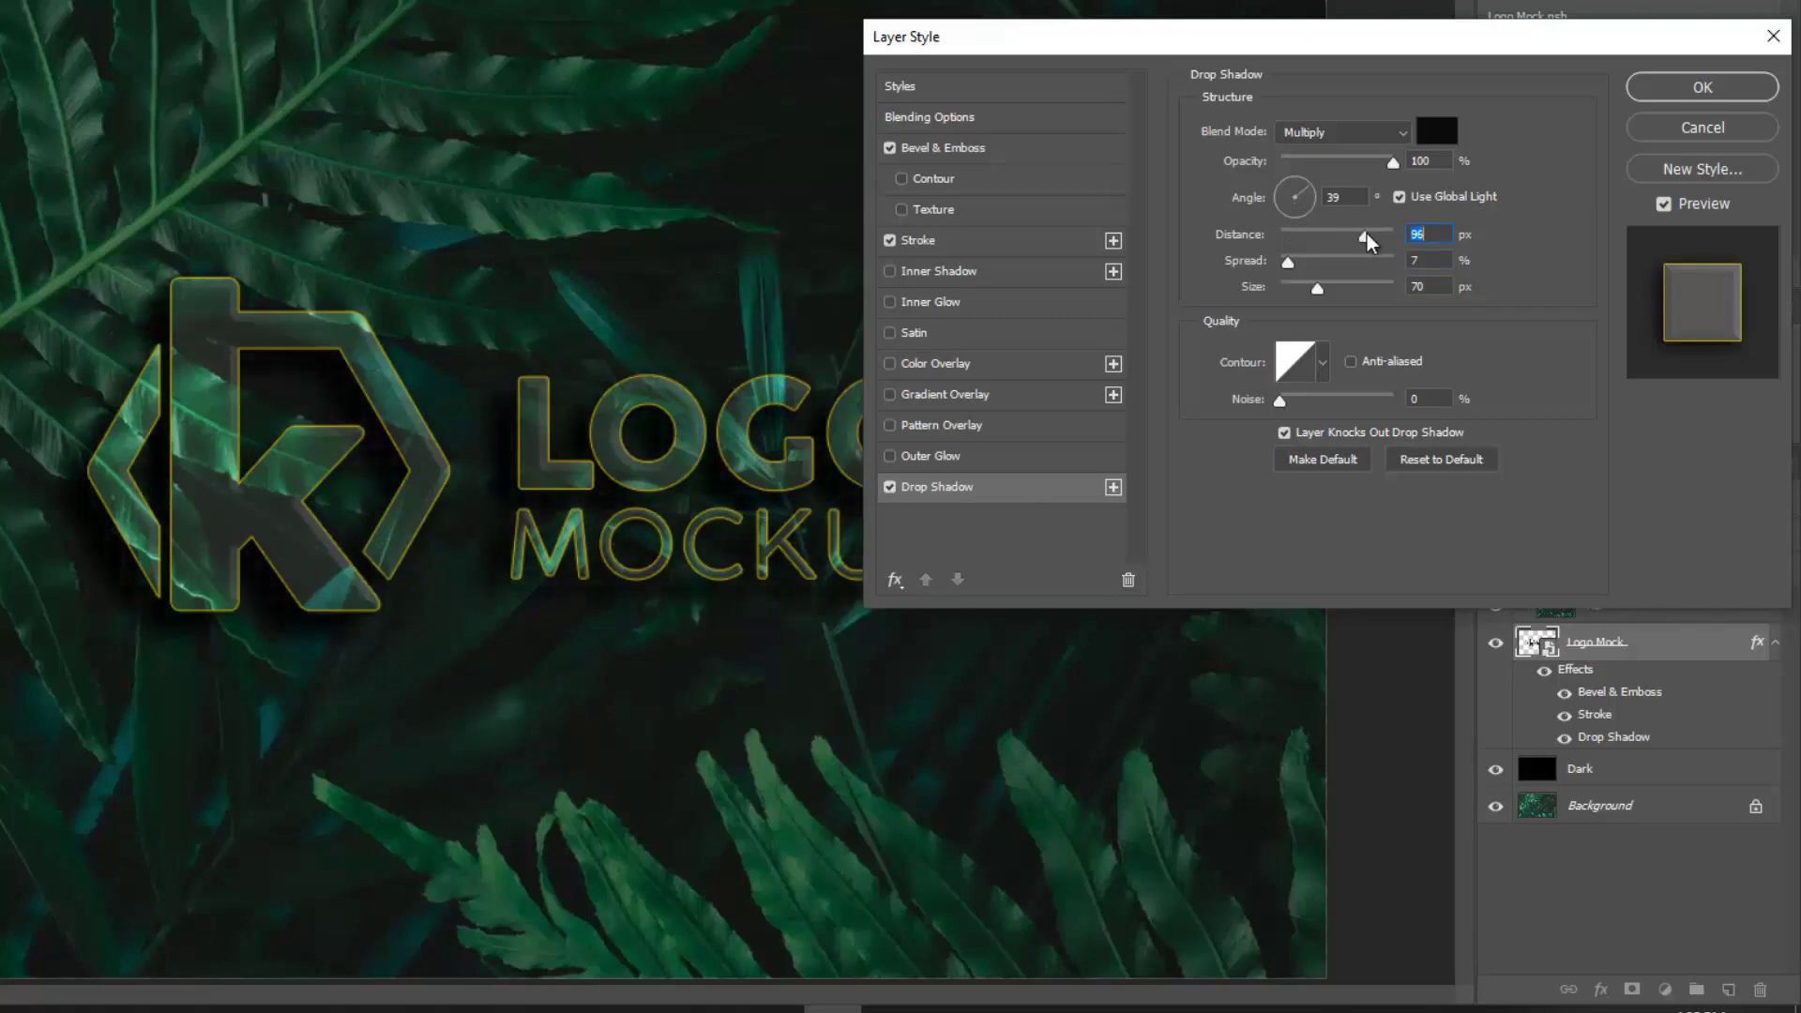
{"action": "left_click", "coordinate": [1735, 89]}
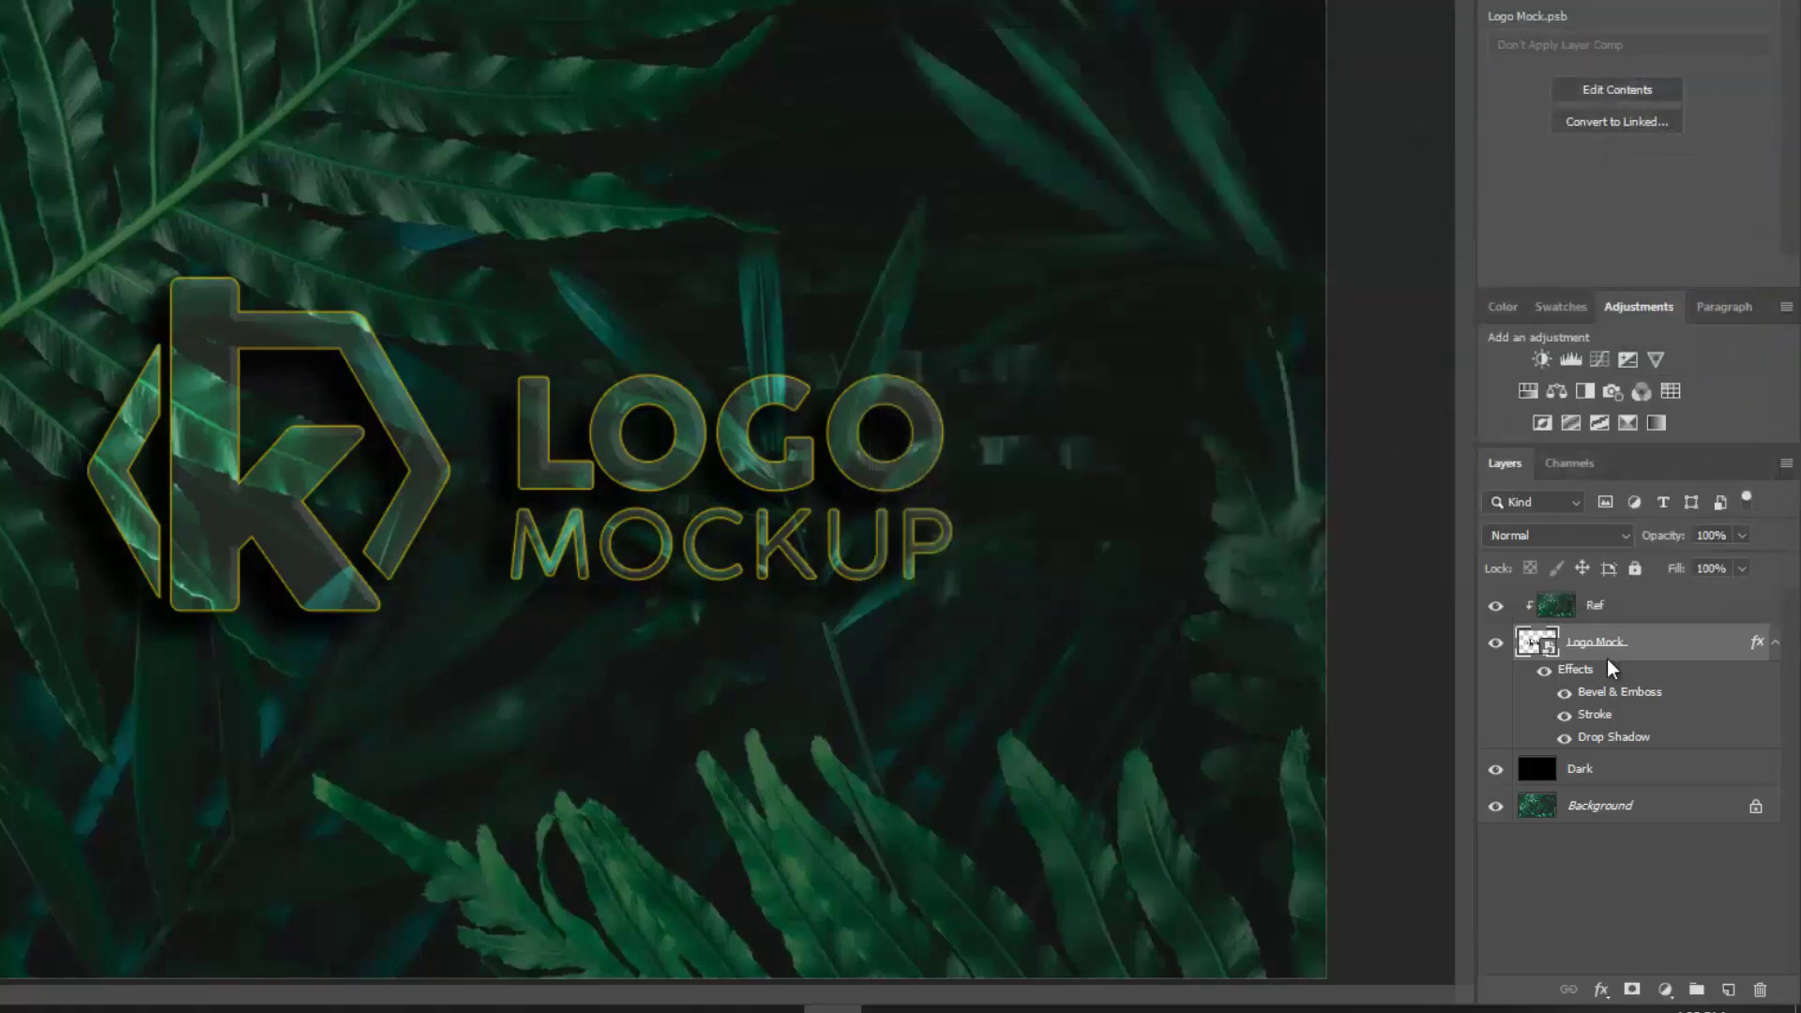
Step: Recolour the logo's stroke to #f5d000 and thicken it to 5 px
{"action": "left_click", "coordinate": [1564, 716]}
{"action": "left_click", "coordinate": [1565, 716]}
{"action": "double_click", "coordinate": [1599, 717]}
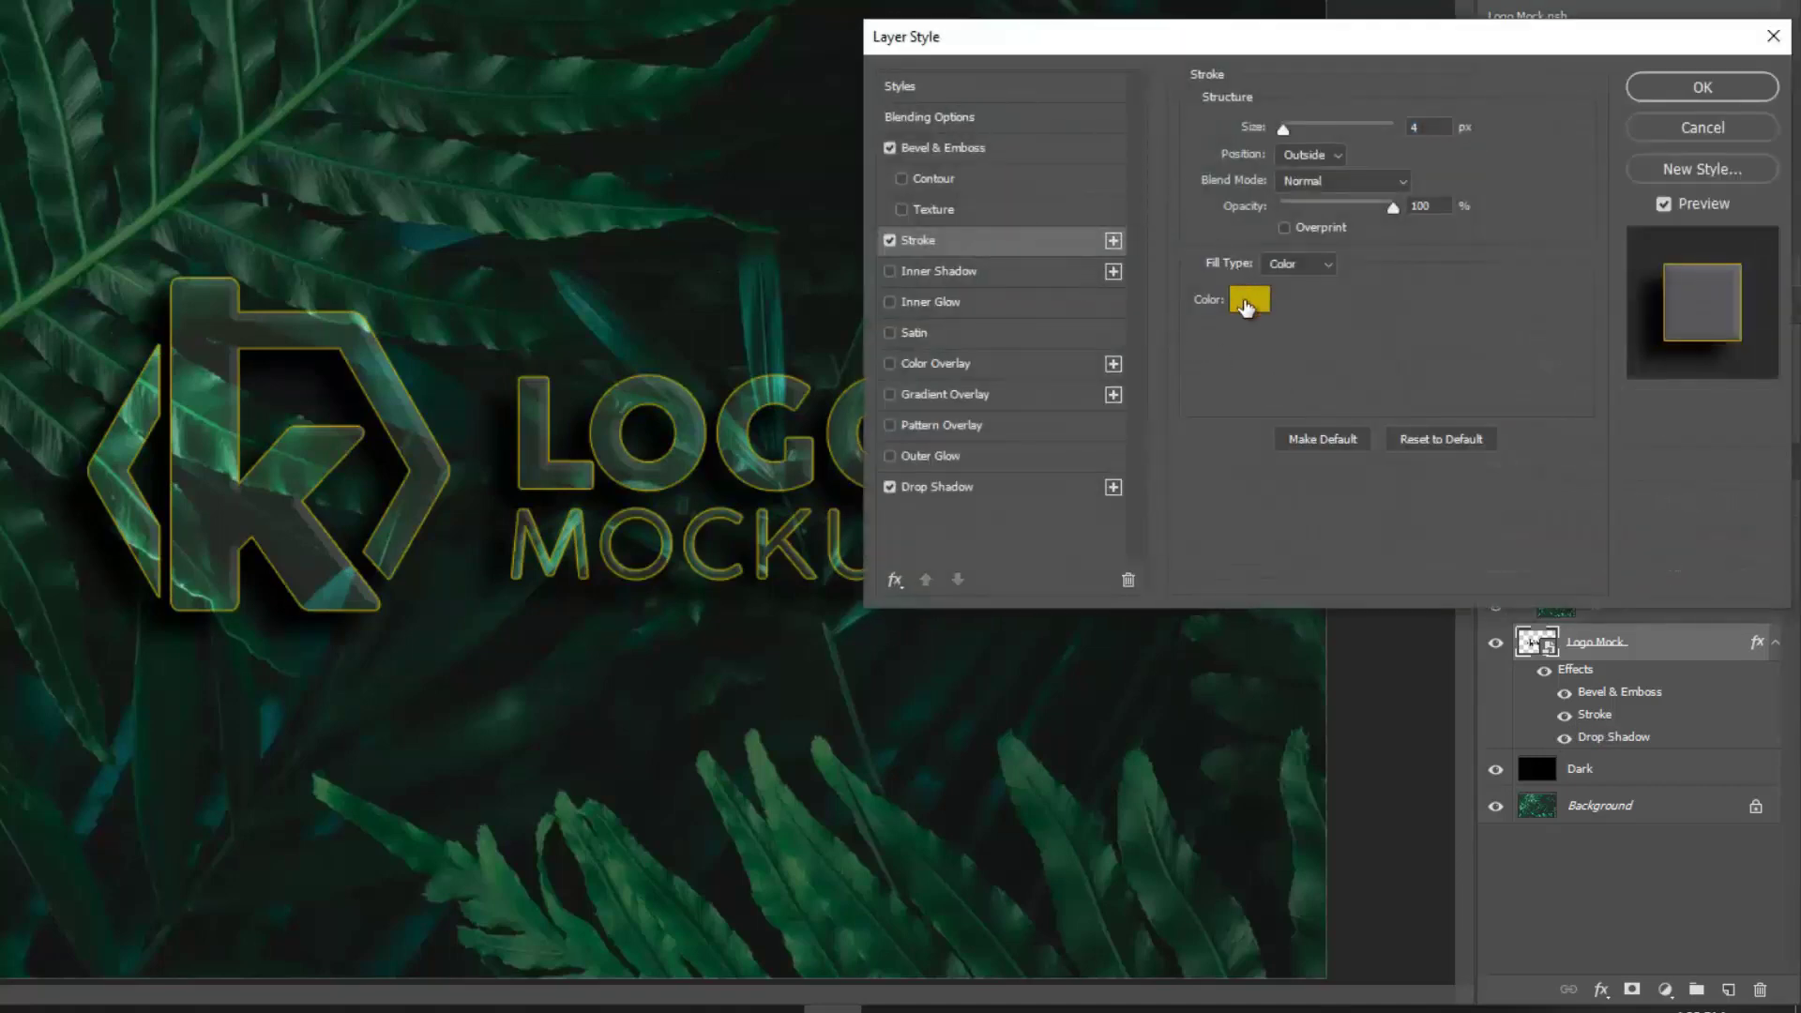
{"action": "left_click", "coordinate": [1245, 306]}
{"action": "left_click", "coordinate": [1268, 179]}
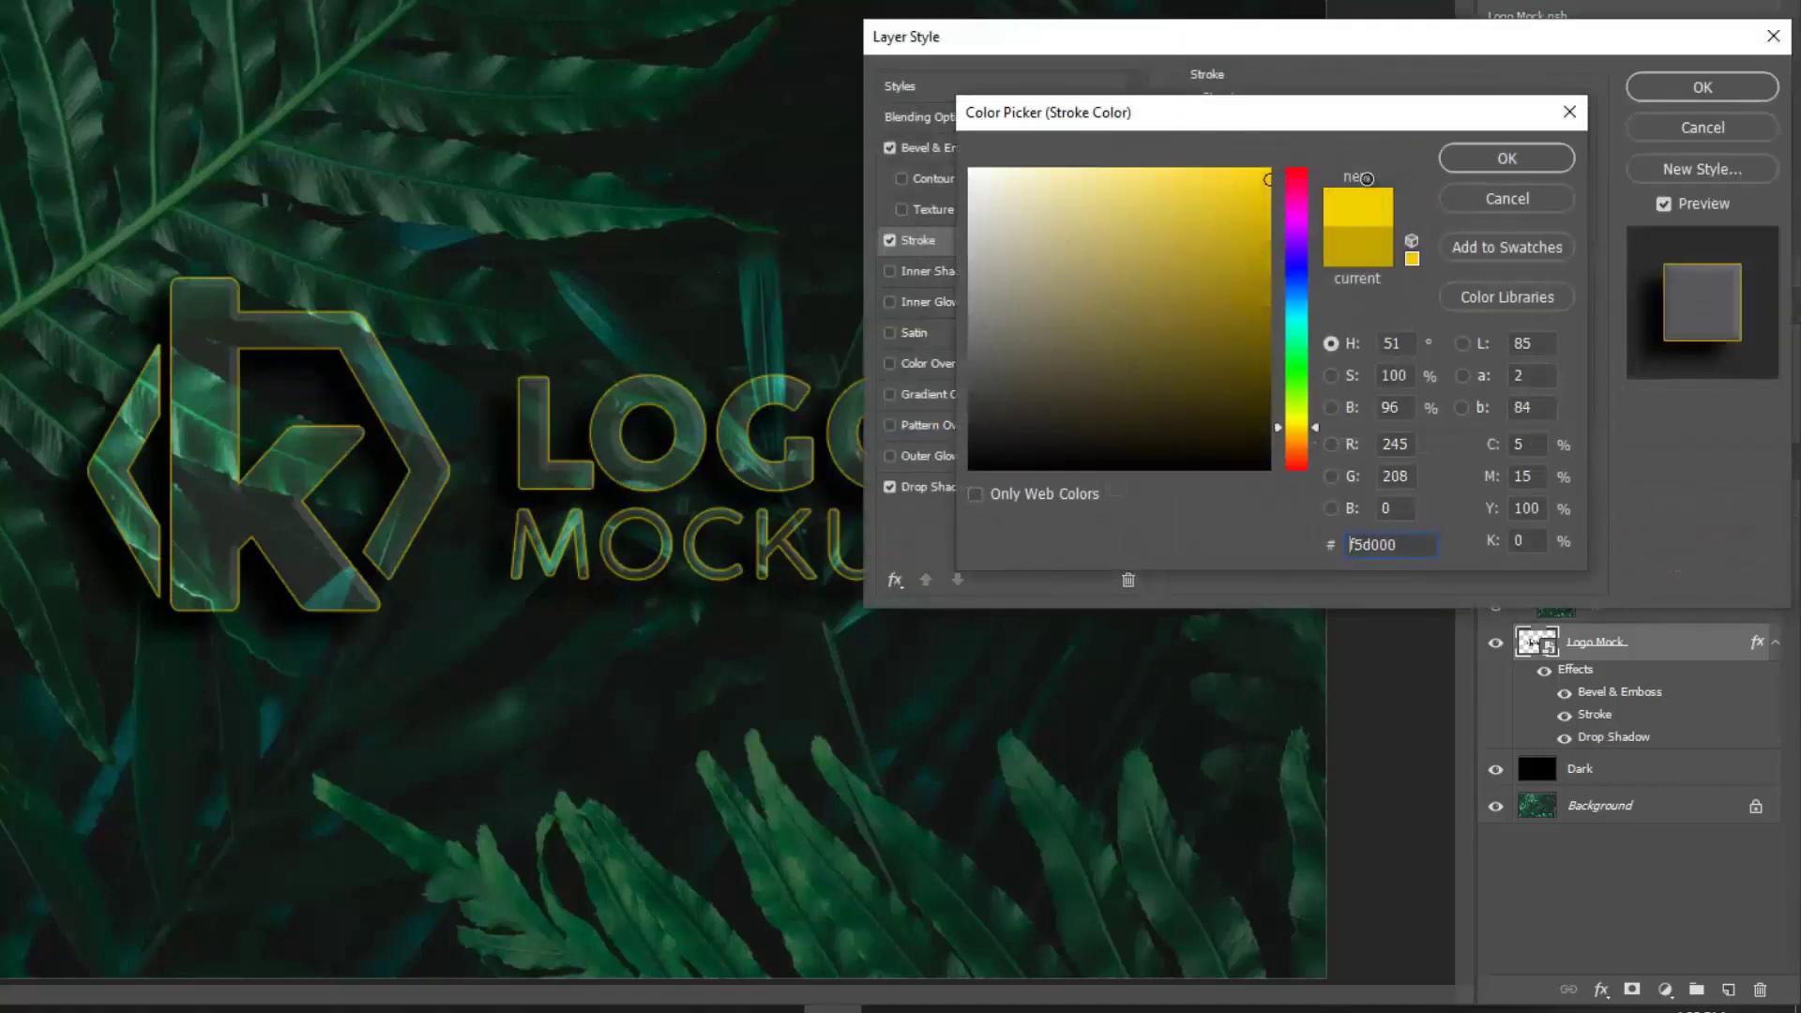
{"action": "left_click", "coordinate": [1506, 158]}
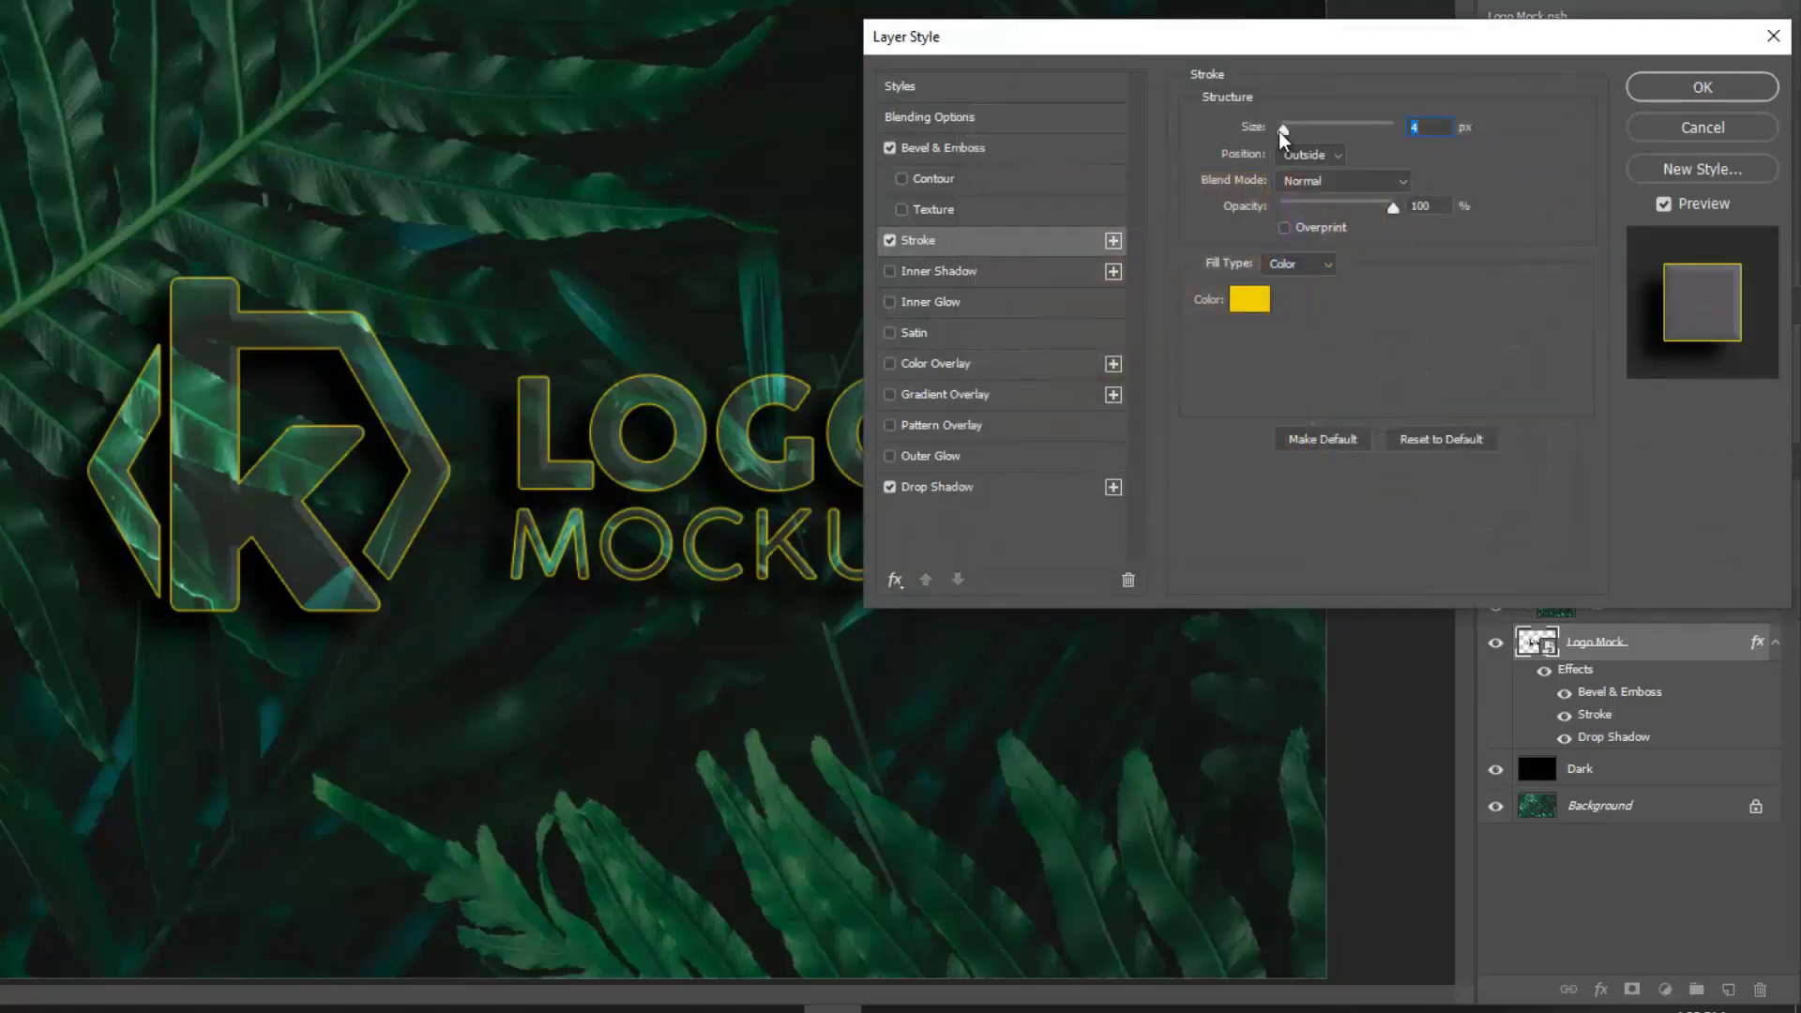
{"action": "left_click_drag", "start_coordinate": [1281, 132], "coordinate": [1285, 131]}
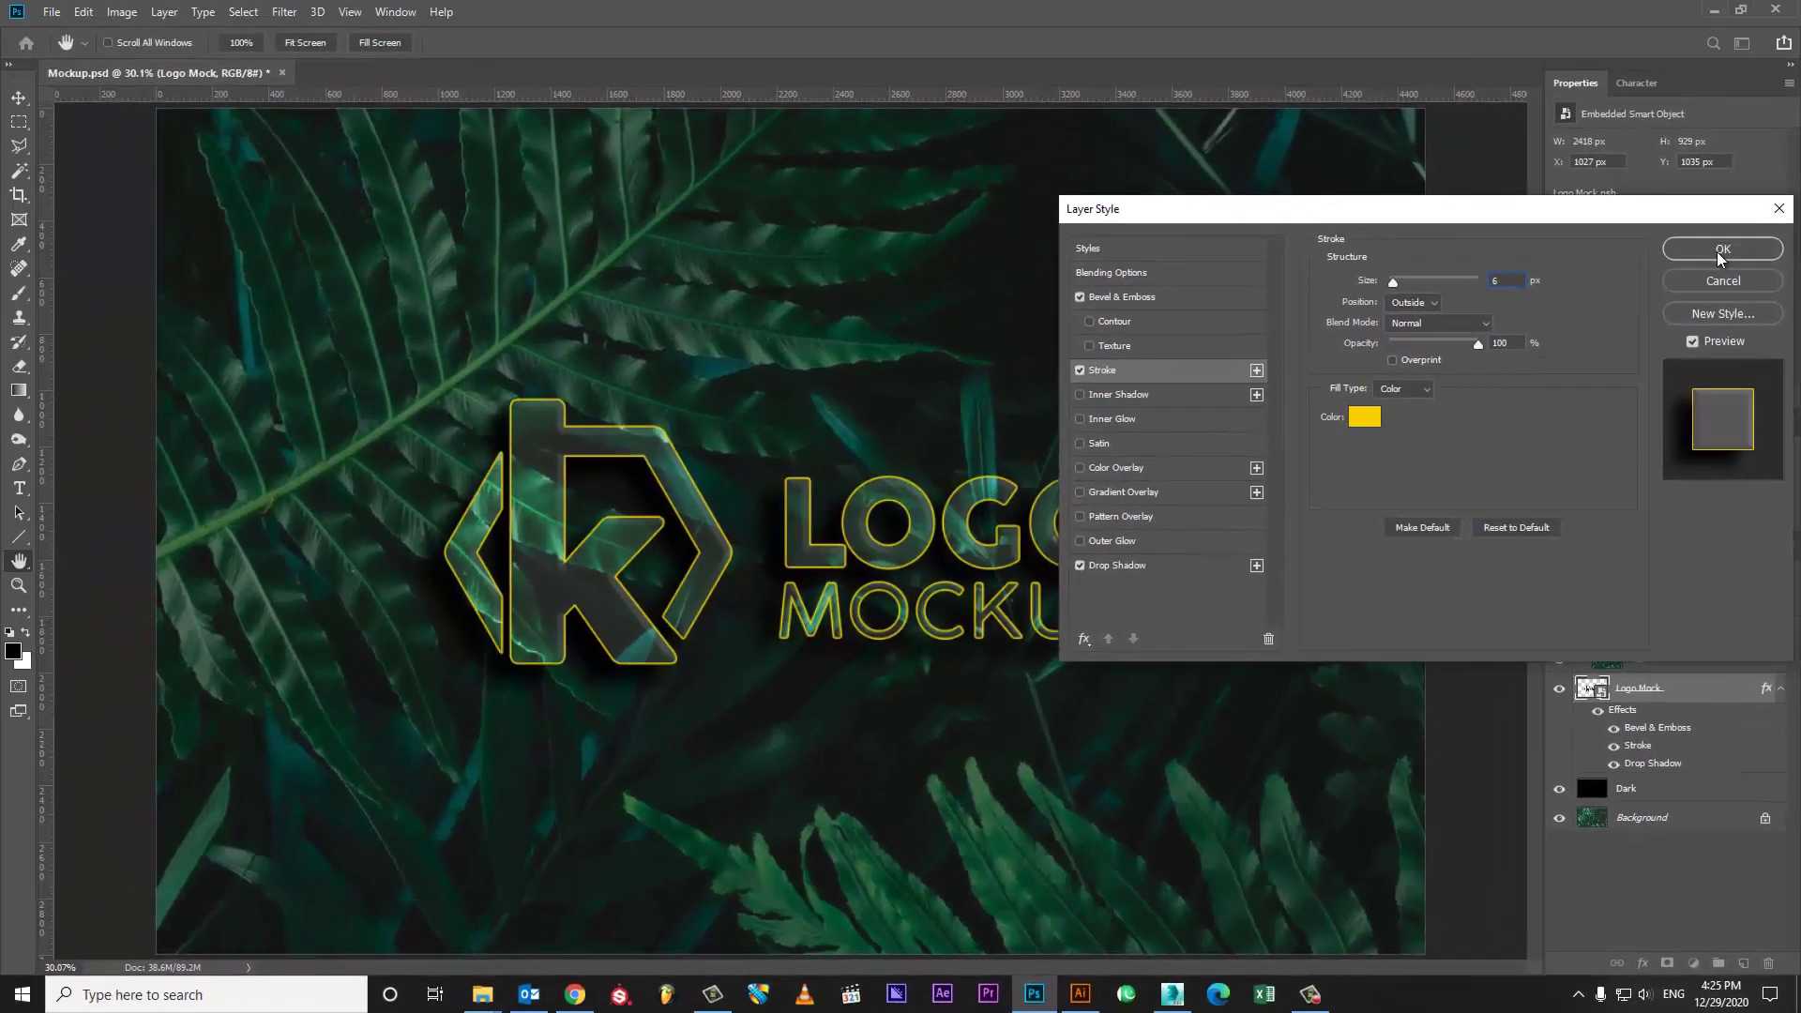
{"action": "left_click", "coordinate": [1721, 260]}
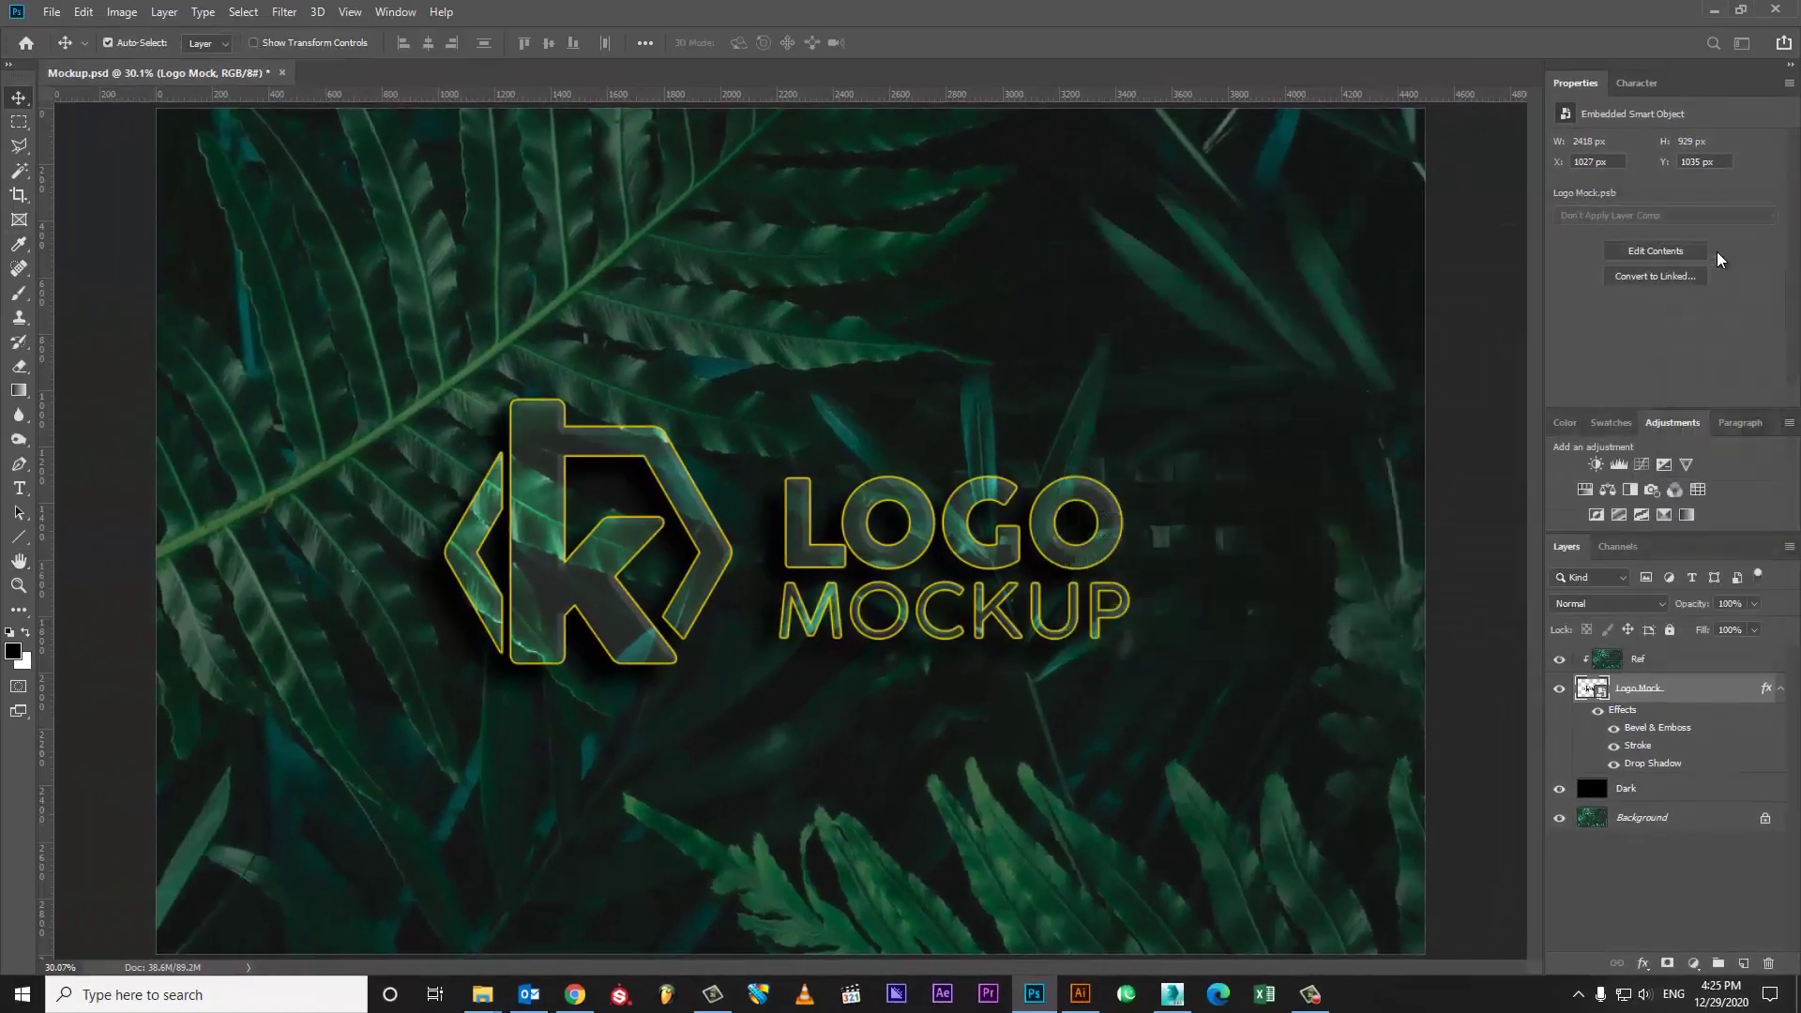
Step: Add a Curves layer clipped to Ref, pulling black and white input points inward
{"action": "key", "text": "alt+bracketright"}
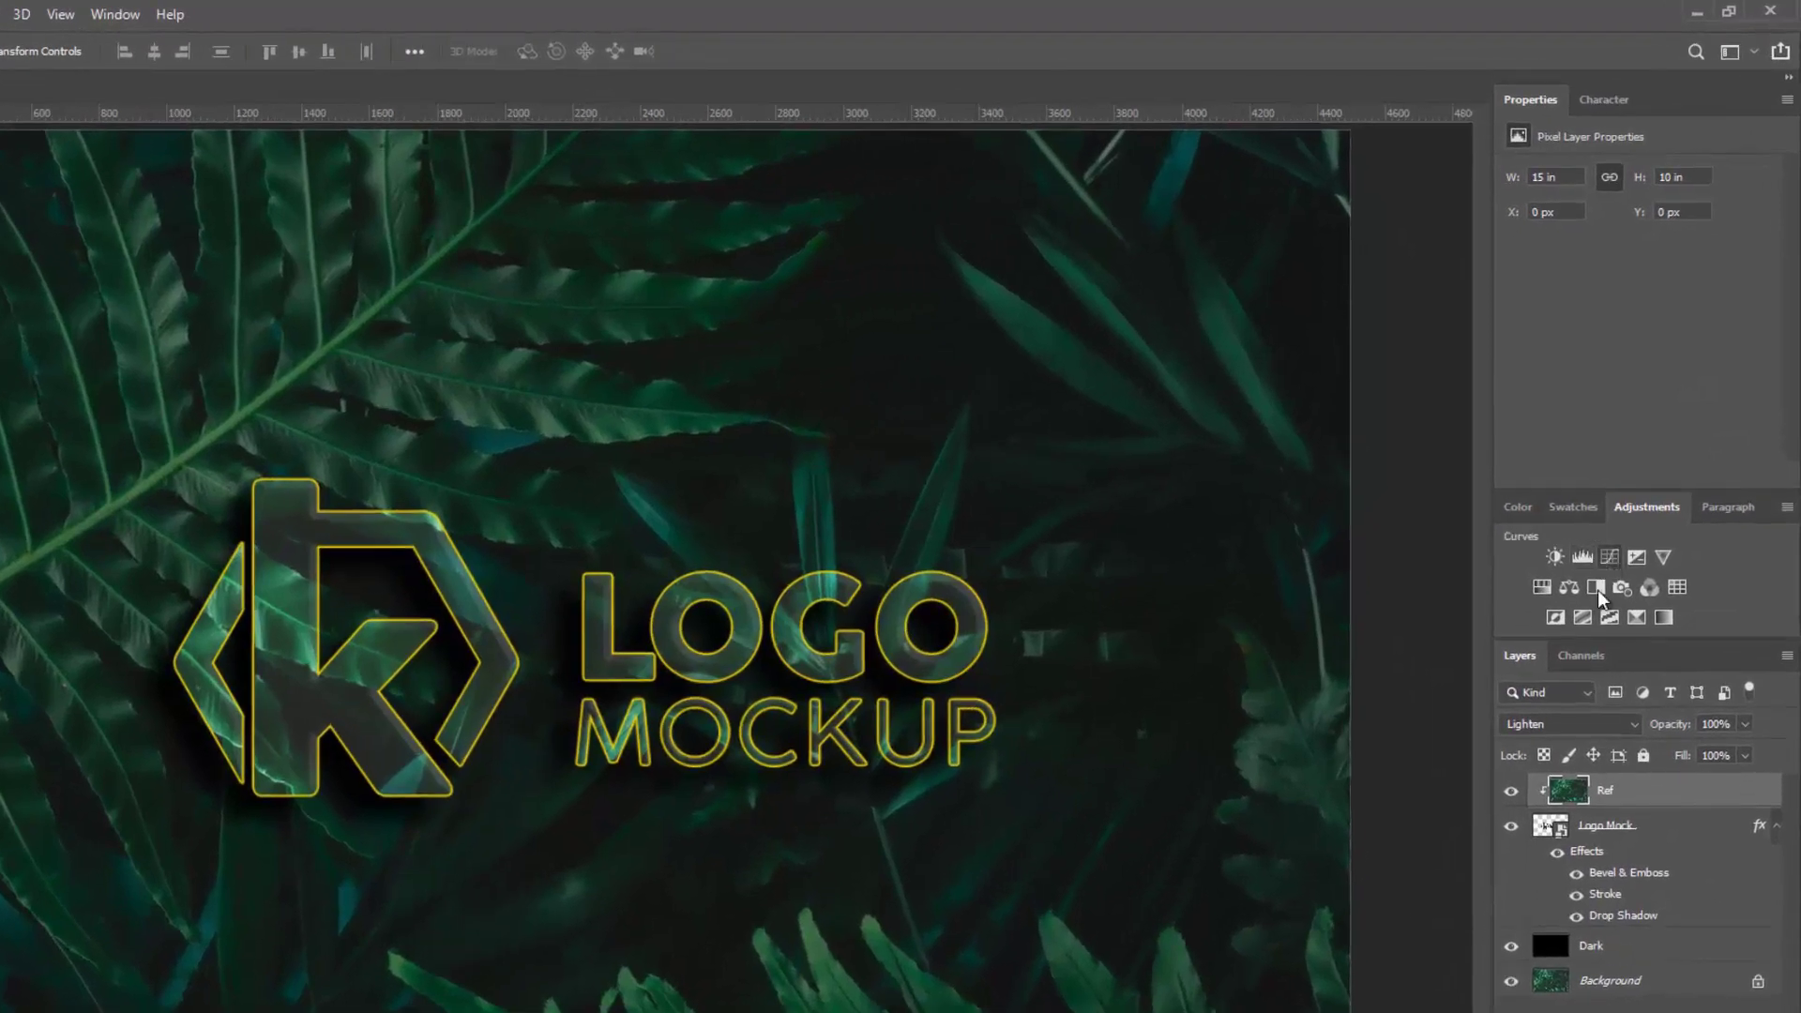
{"action": "left_click", "coordinate": [1642, 464]}
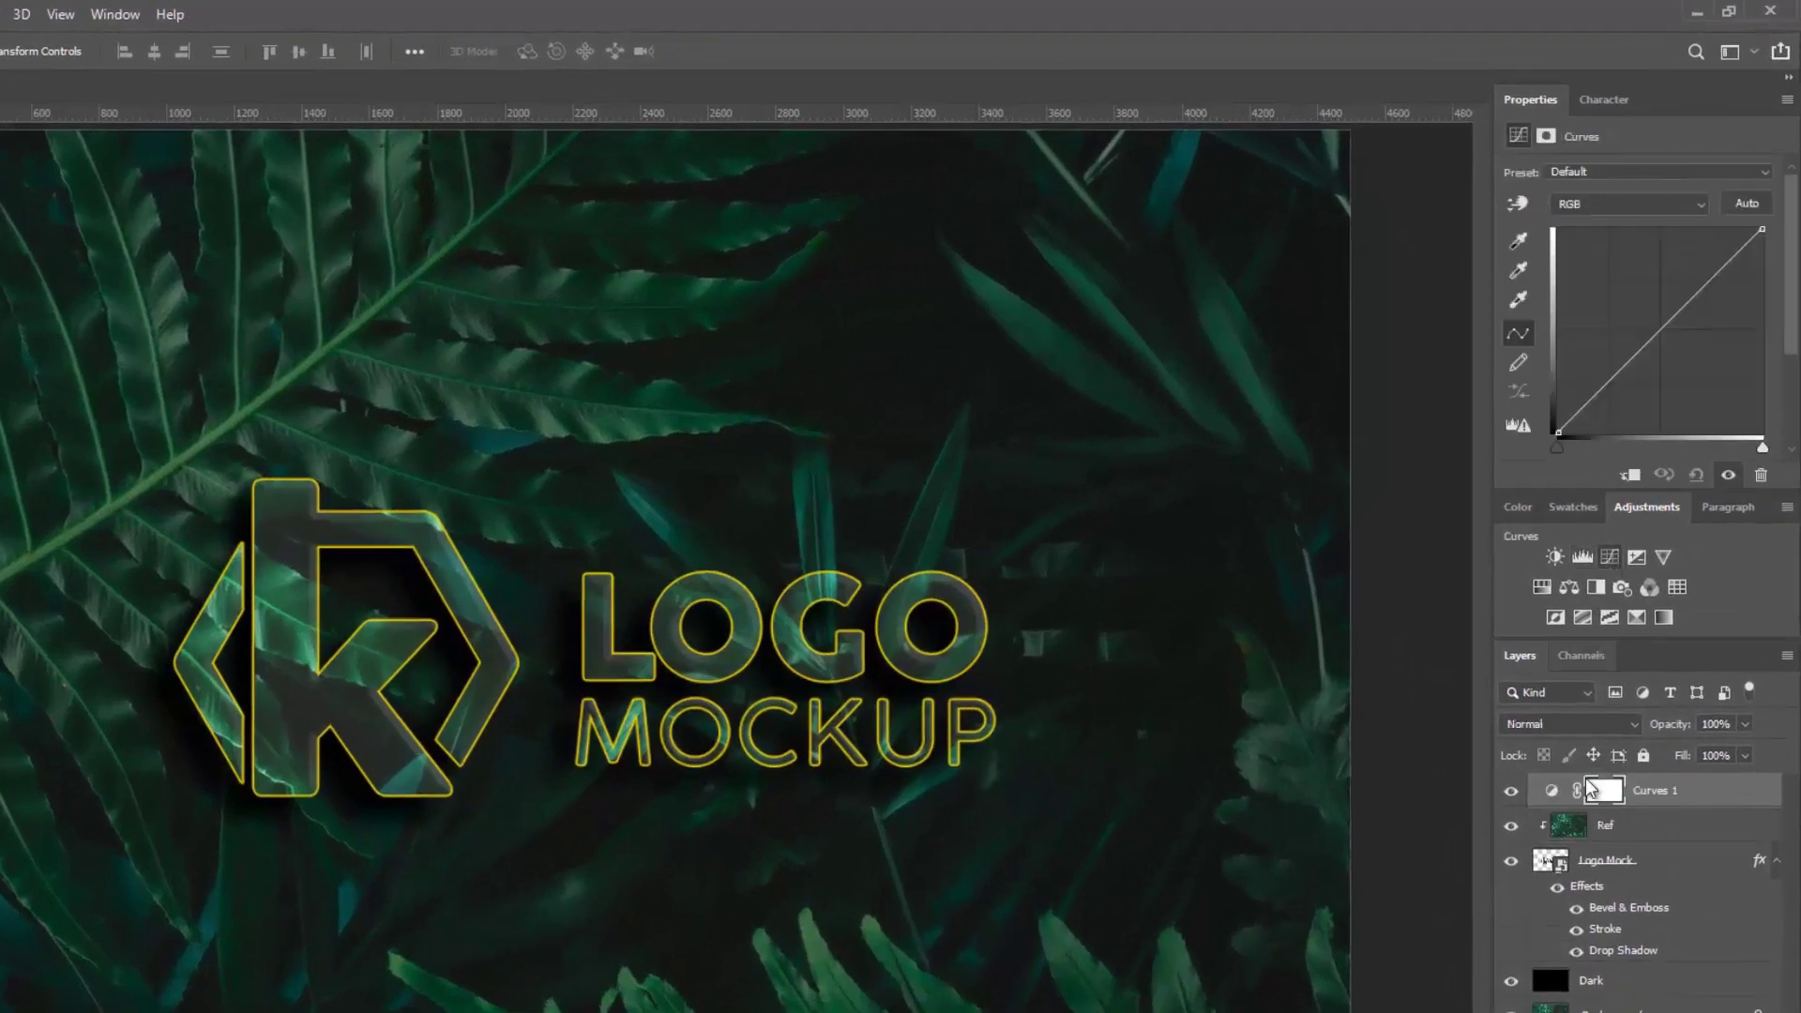
{"action": "left_click", "coordinate": [1540, 808], "text": "alt"}
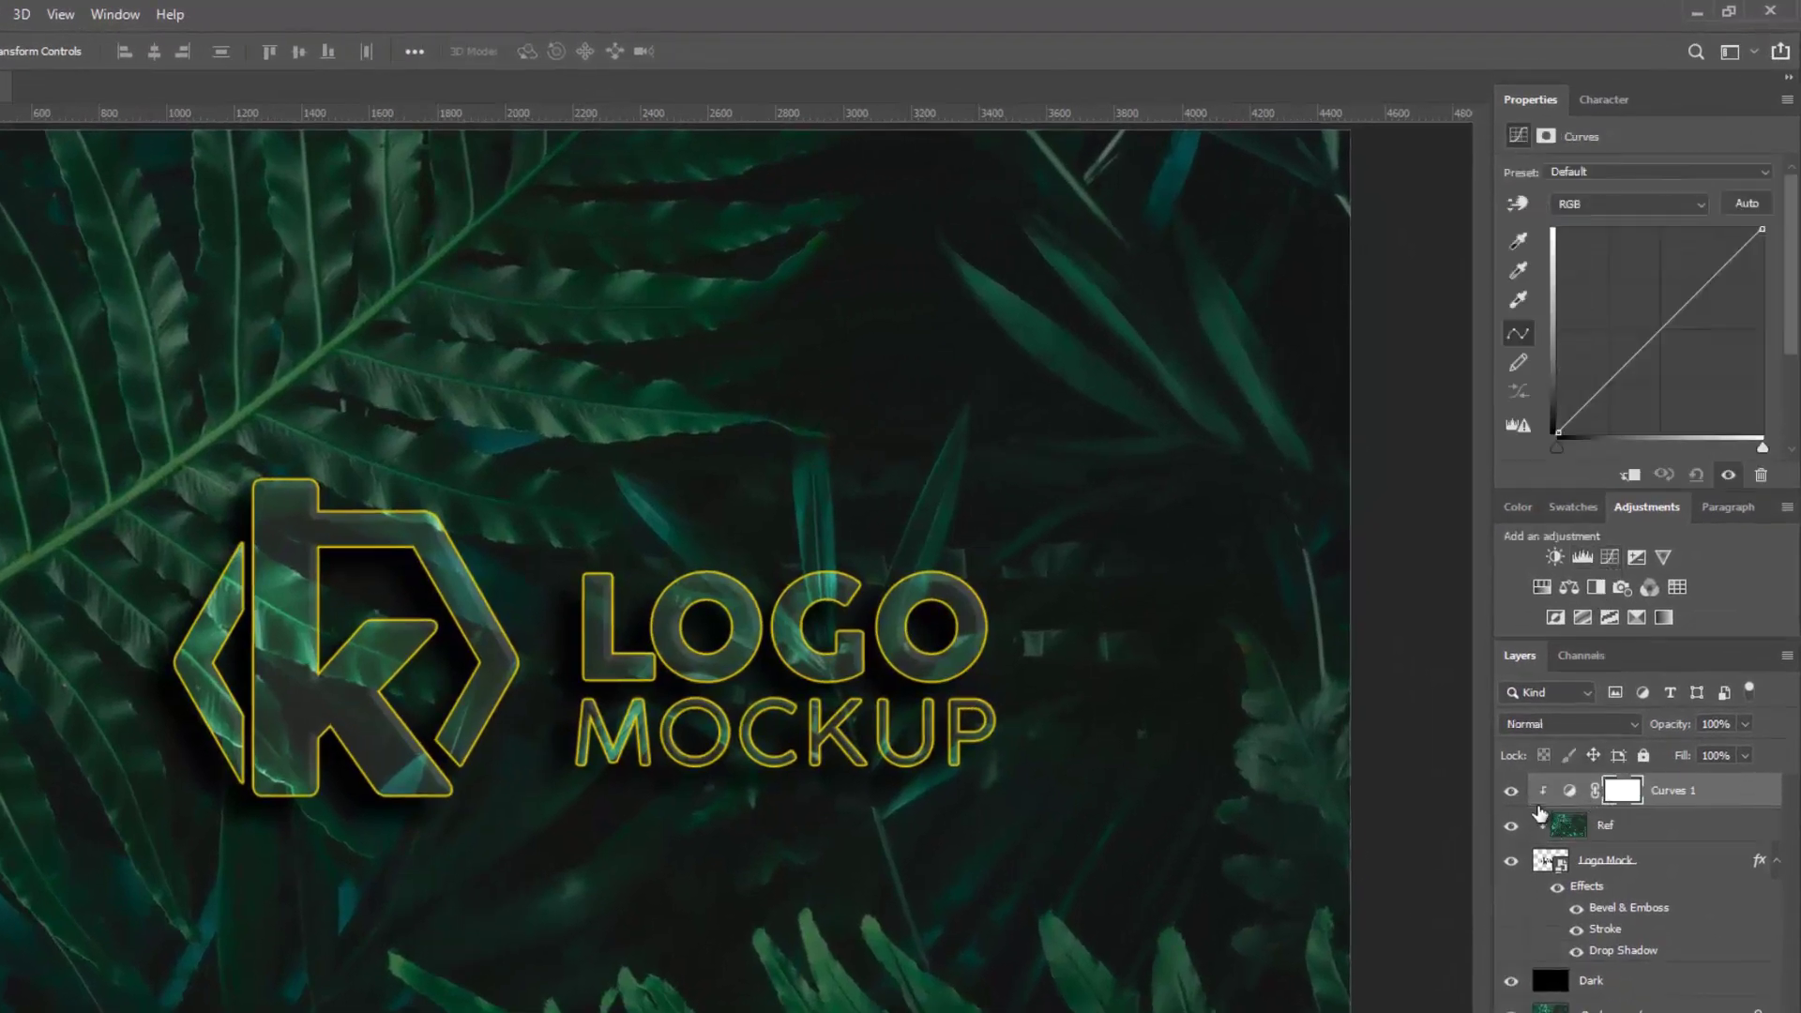
{"action": "left_click_drag", "start_coordinate": [1557, 447], "coordinate": [1579, 446]}
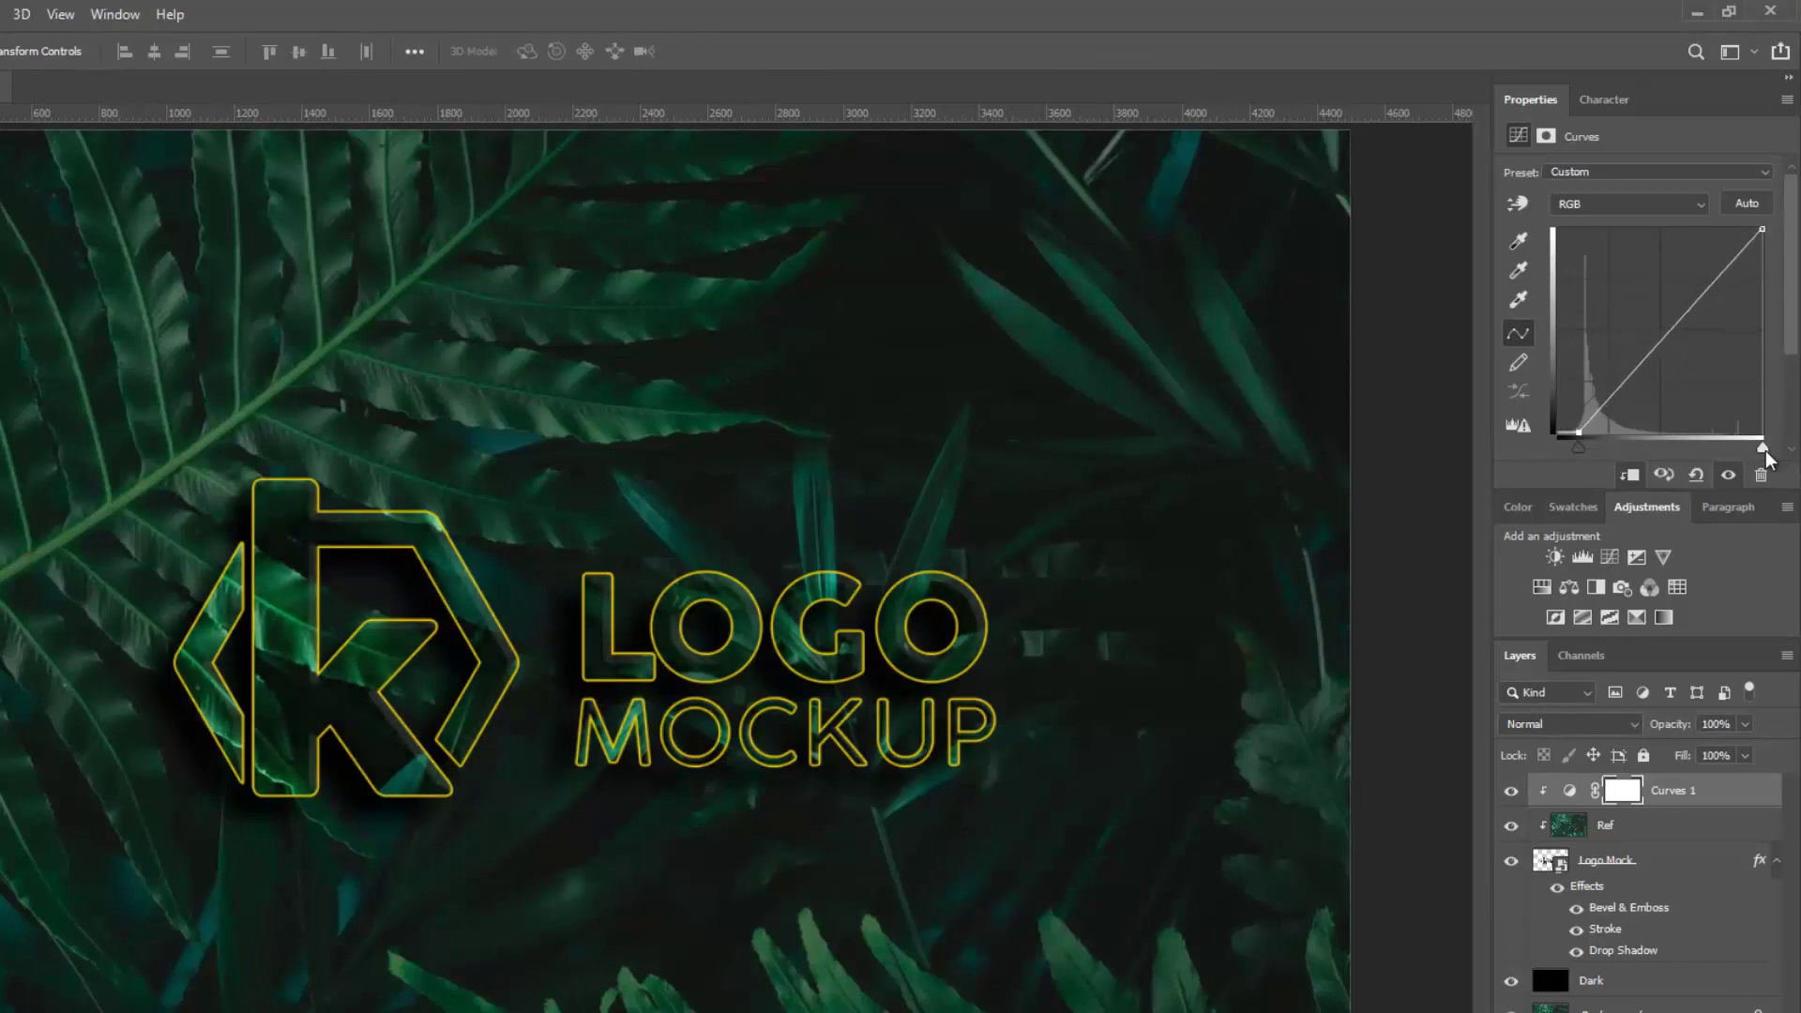
{"action": "left_click_drag", "start_coordinate": [1766, 451], "coordinate": [1748, 451]}
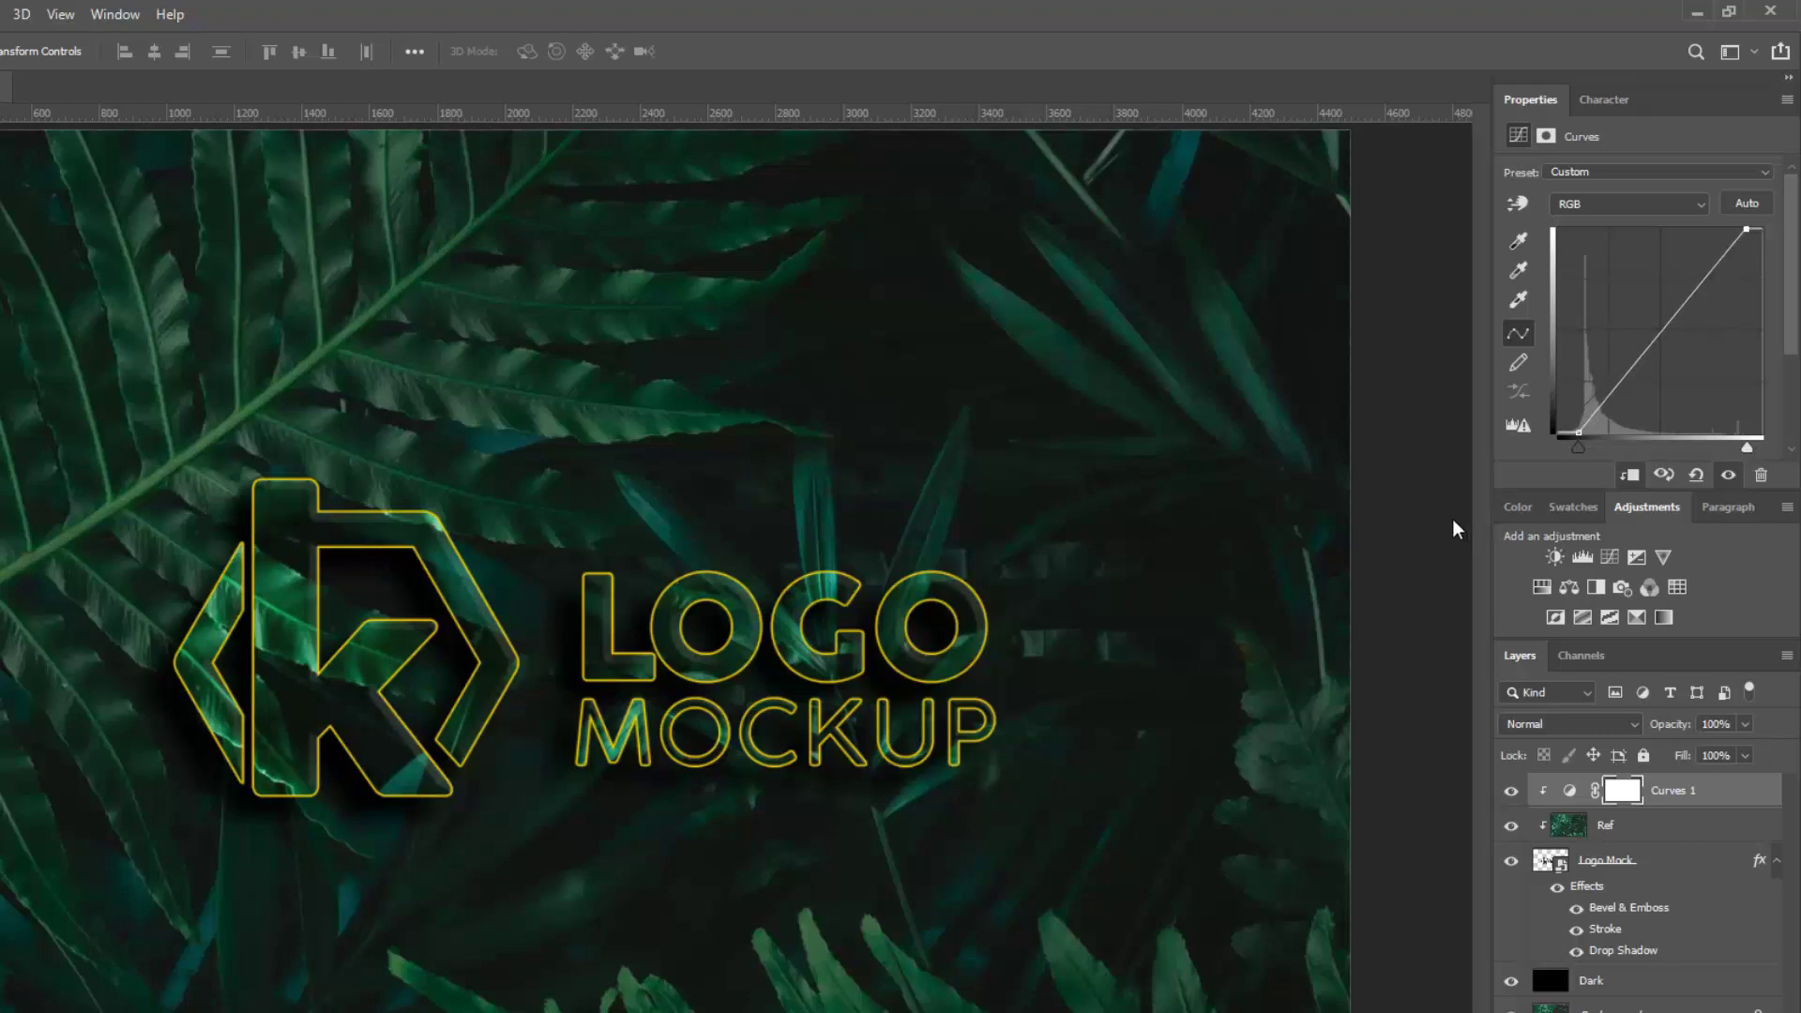
{"action": "left_click", "coordinate": [1423, 479]}
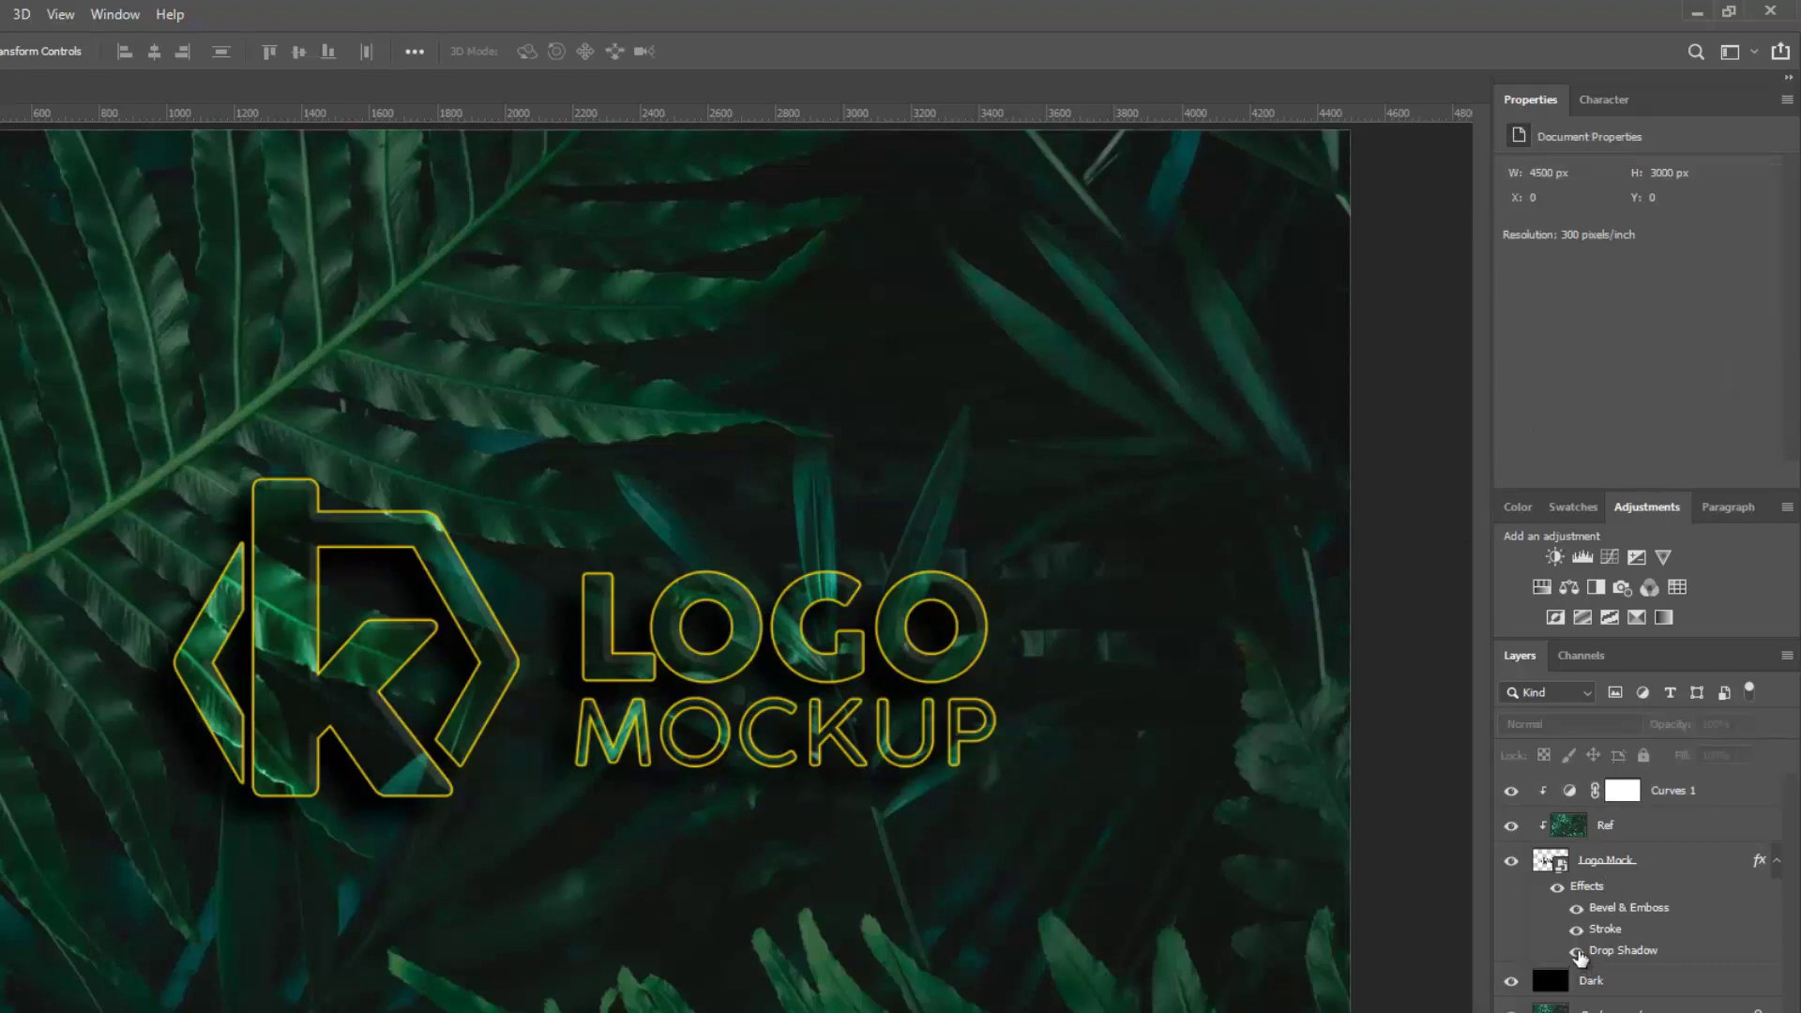
Step: Change the Logo Mock layer's stroke colour from yellow to white (#ffffff)
{"action": "left_click", "coordinate": [1578, 930]}
{"action": "left_click", "coordinate": [1606, 931]}
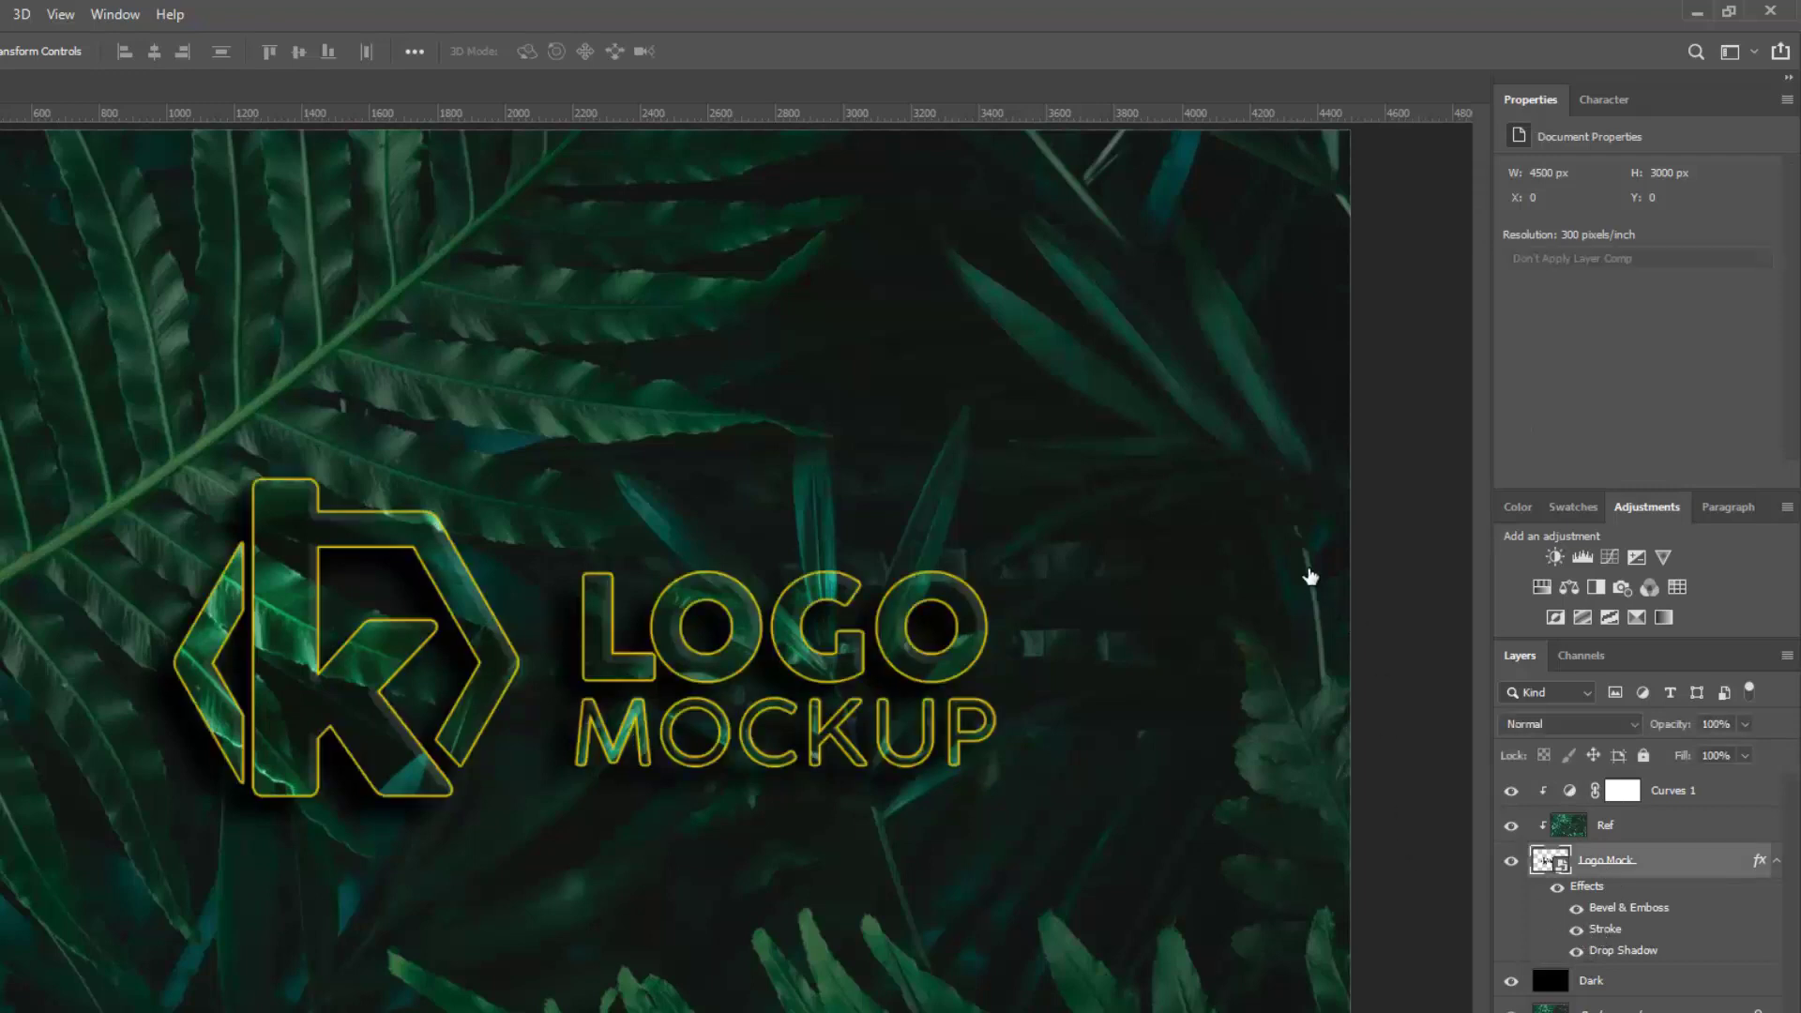
{"action": "key", "text": "space"}
{"action": "double_click", "coordinate": [1605, 928]}
{"action": "left_click", "coordinate": [1279, 604]}
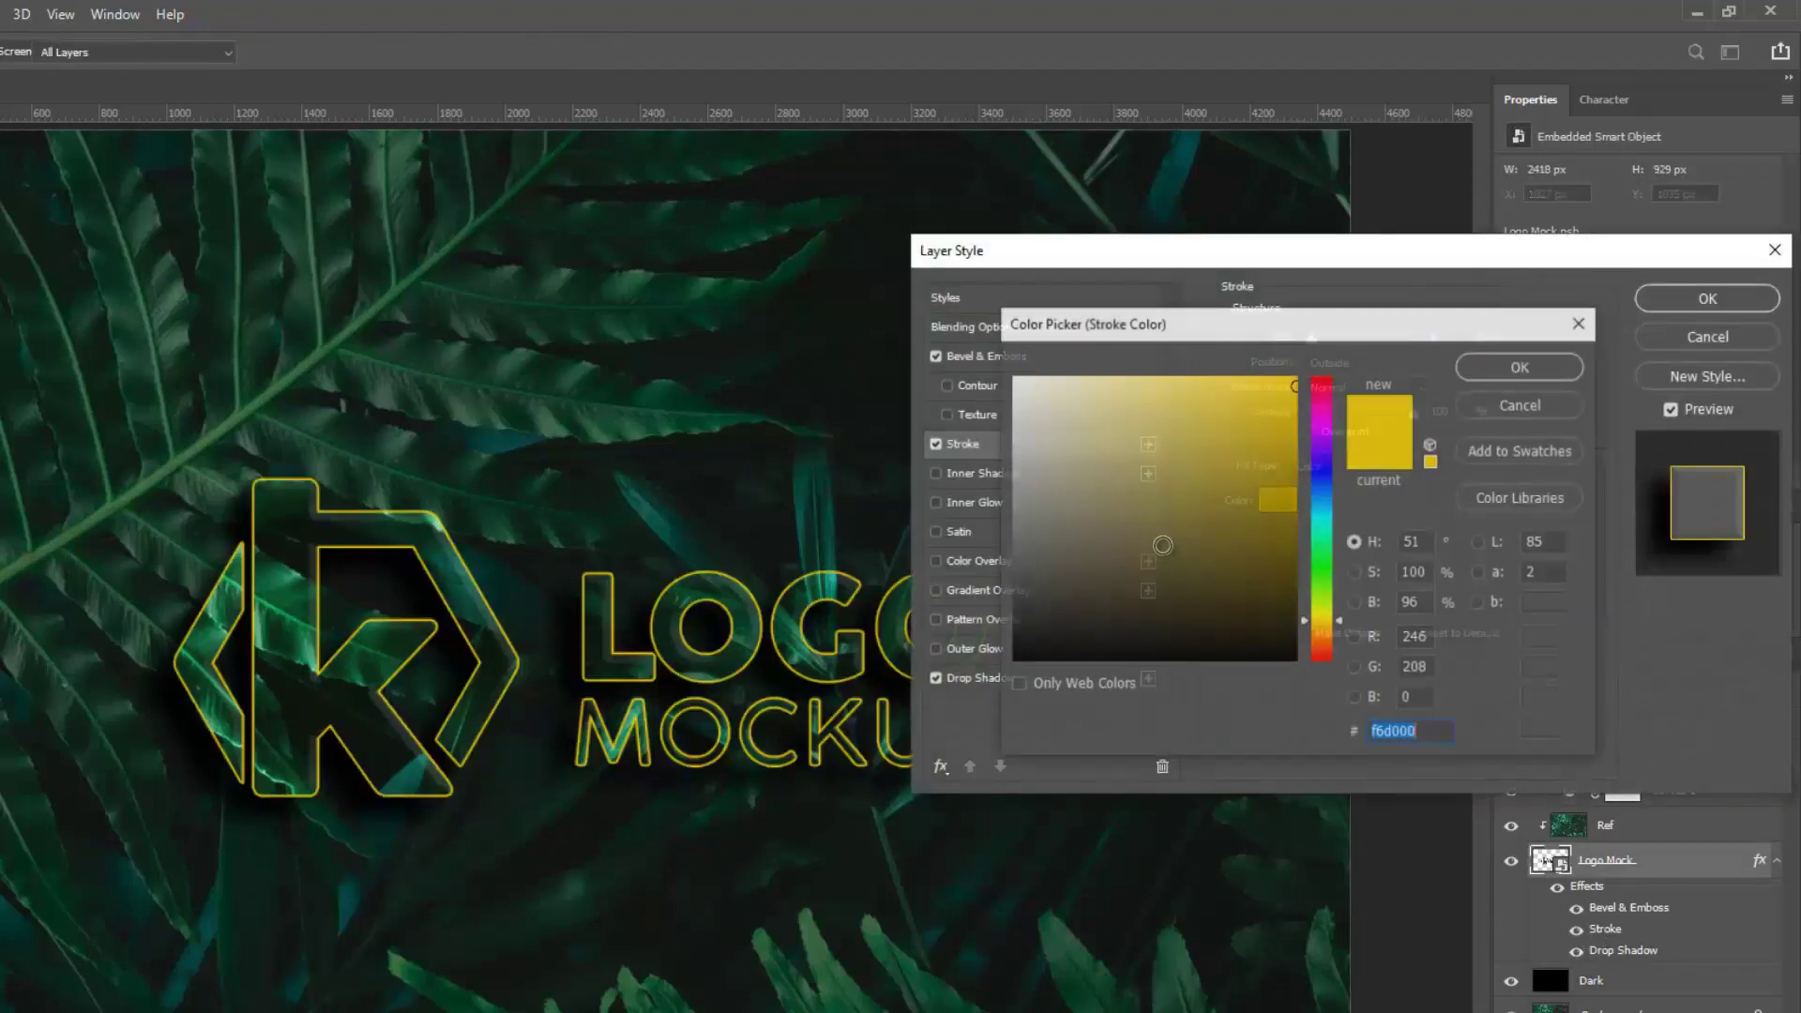
{"action": "left_click_drag", "start_coordinate": [1013, 377], "coordinate": [1015, 299]}
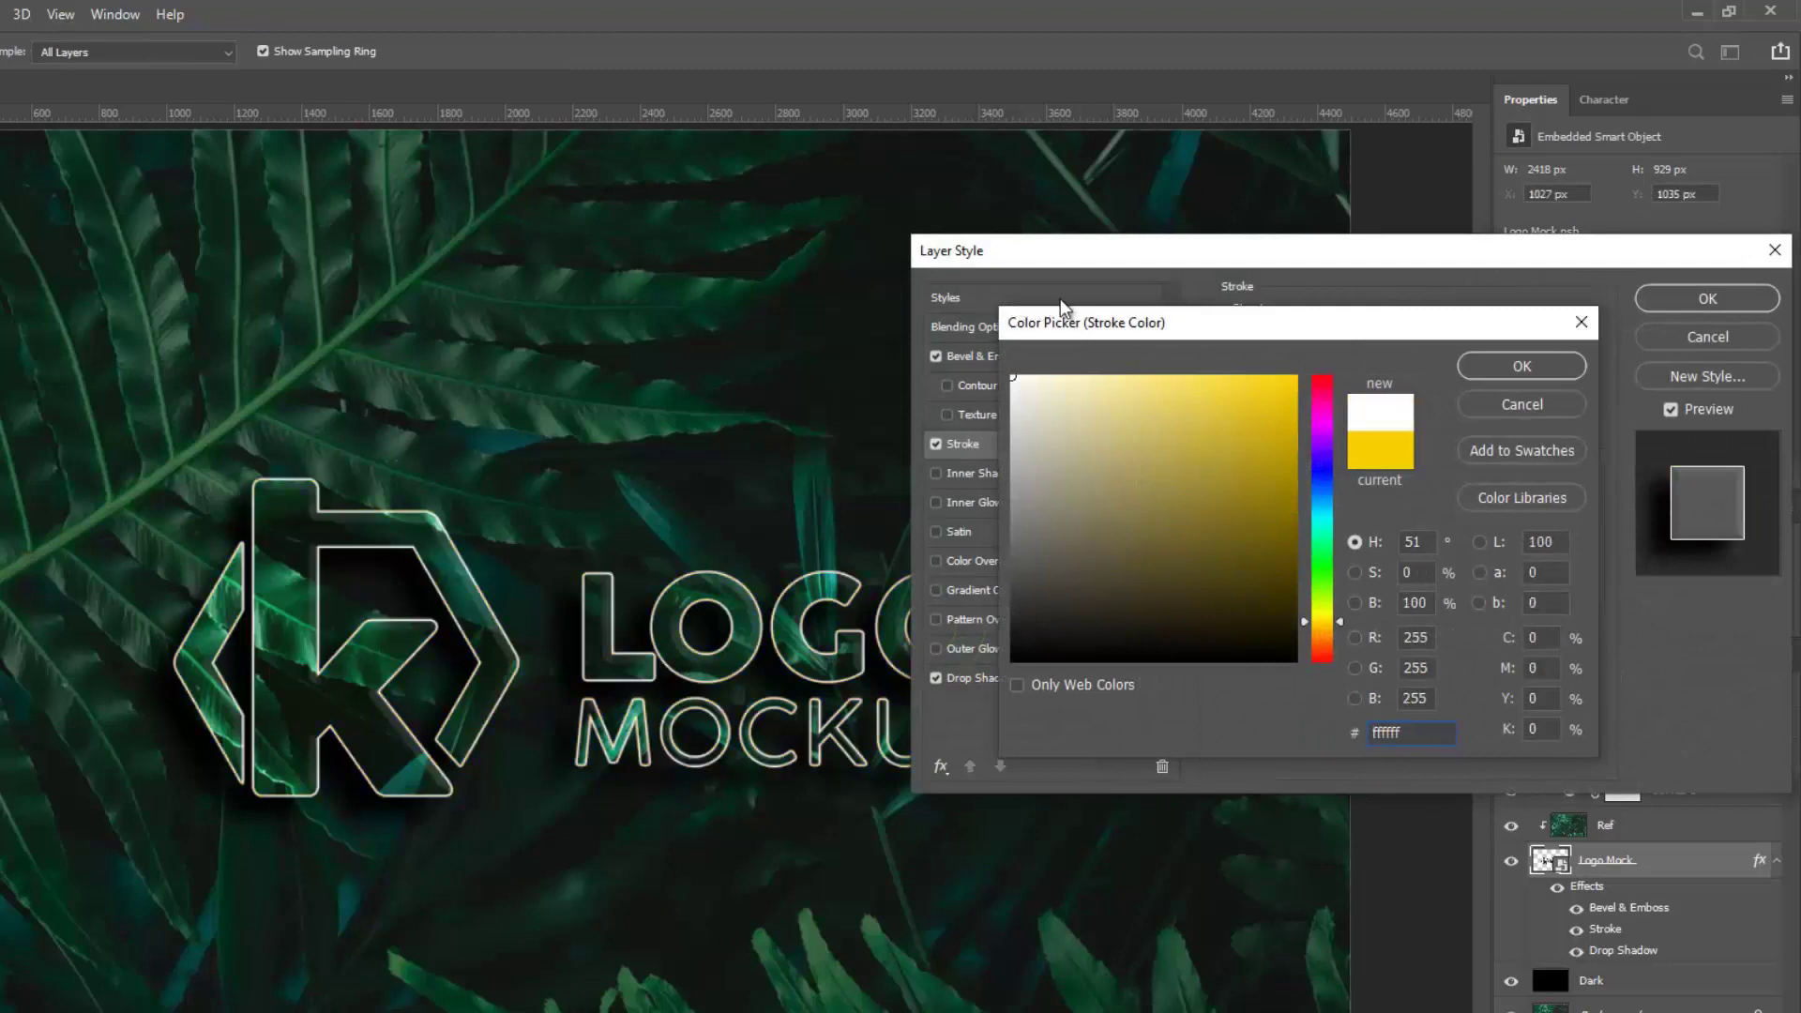
{"action": "left_click", "coordinate": [1522, 366]}
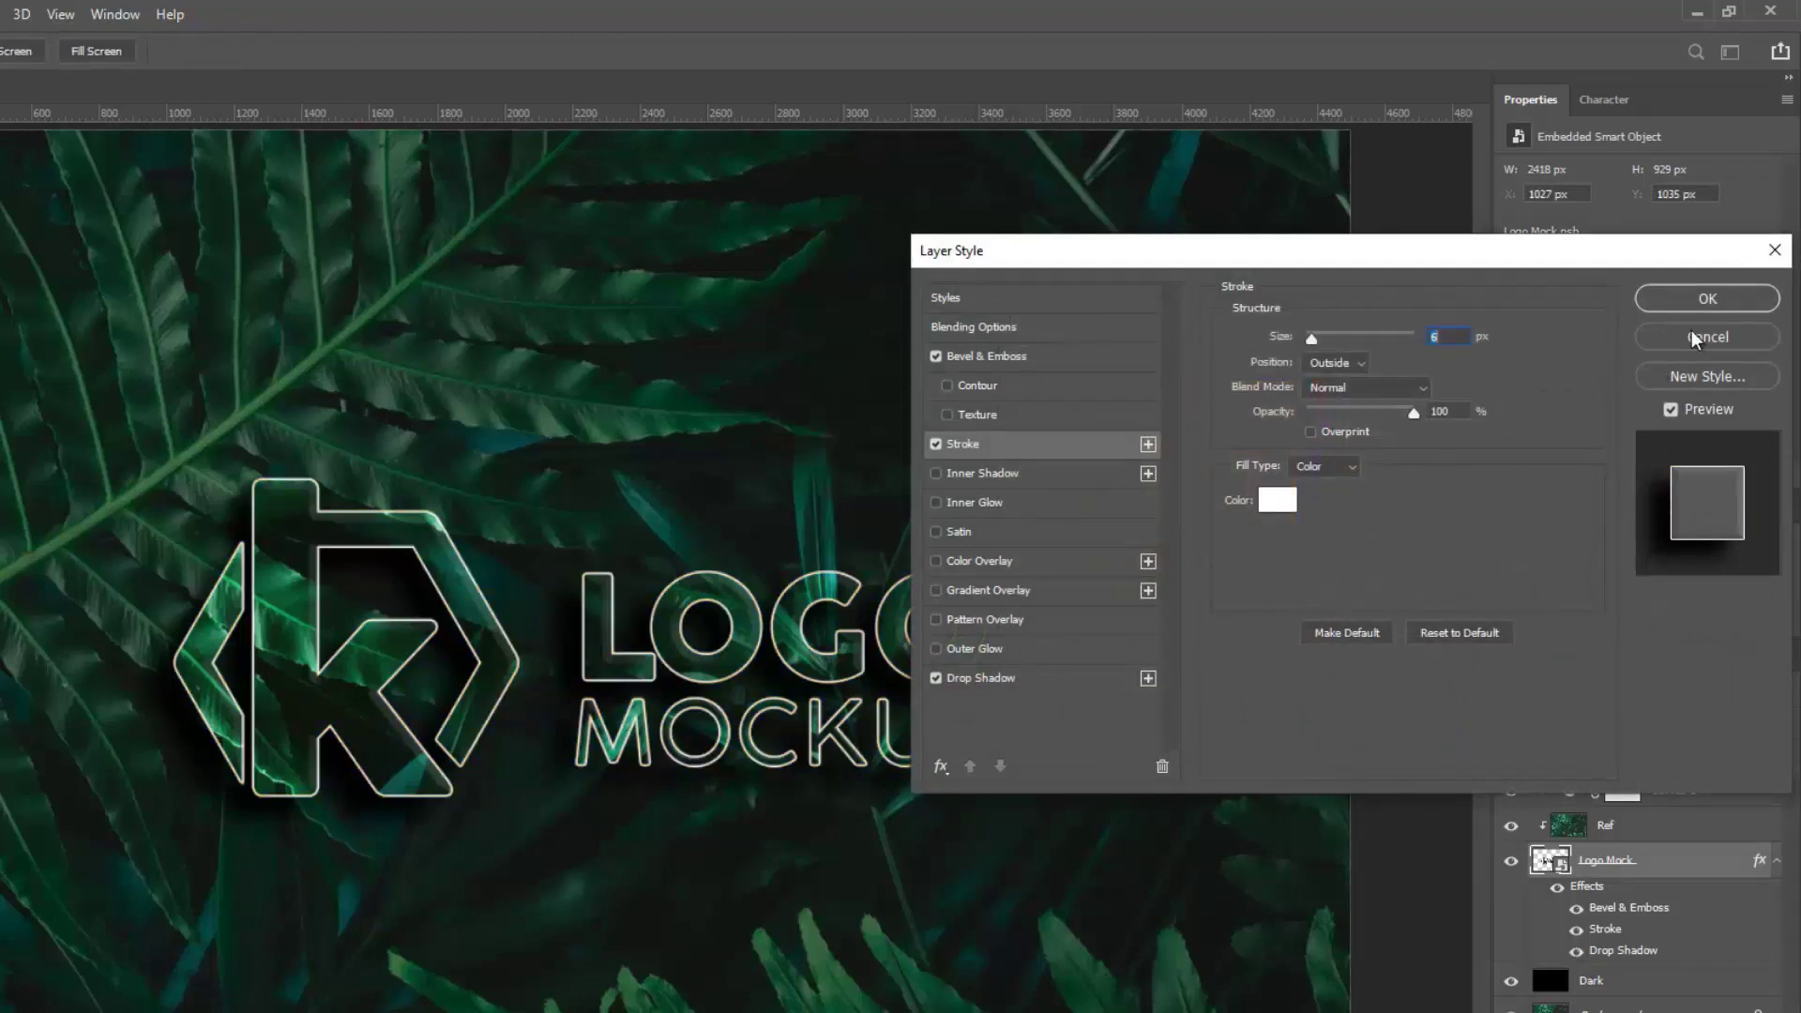
{"action": "left_click", "coordinate": [1707, 300]}
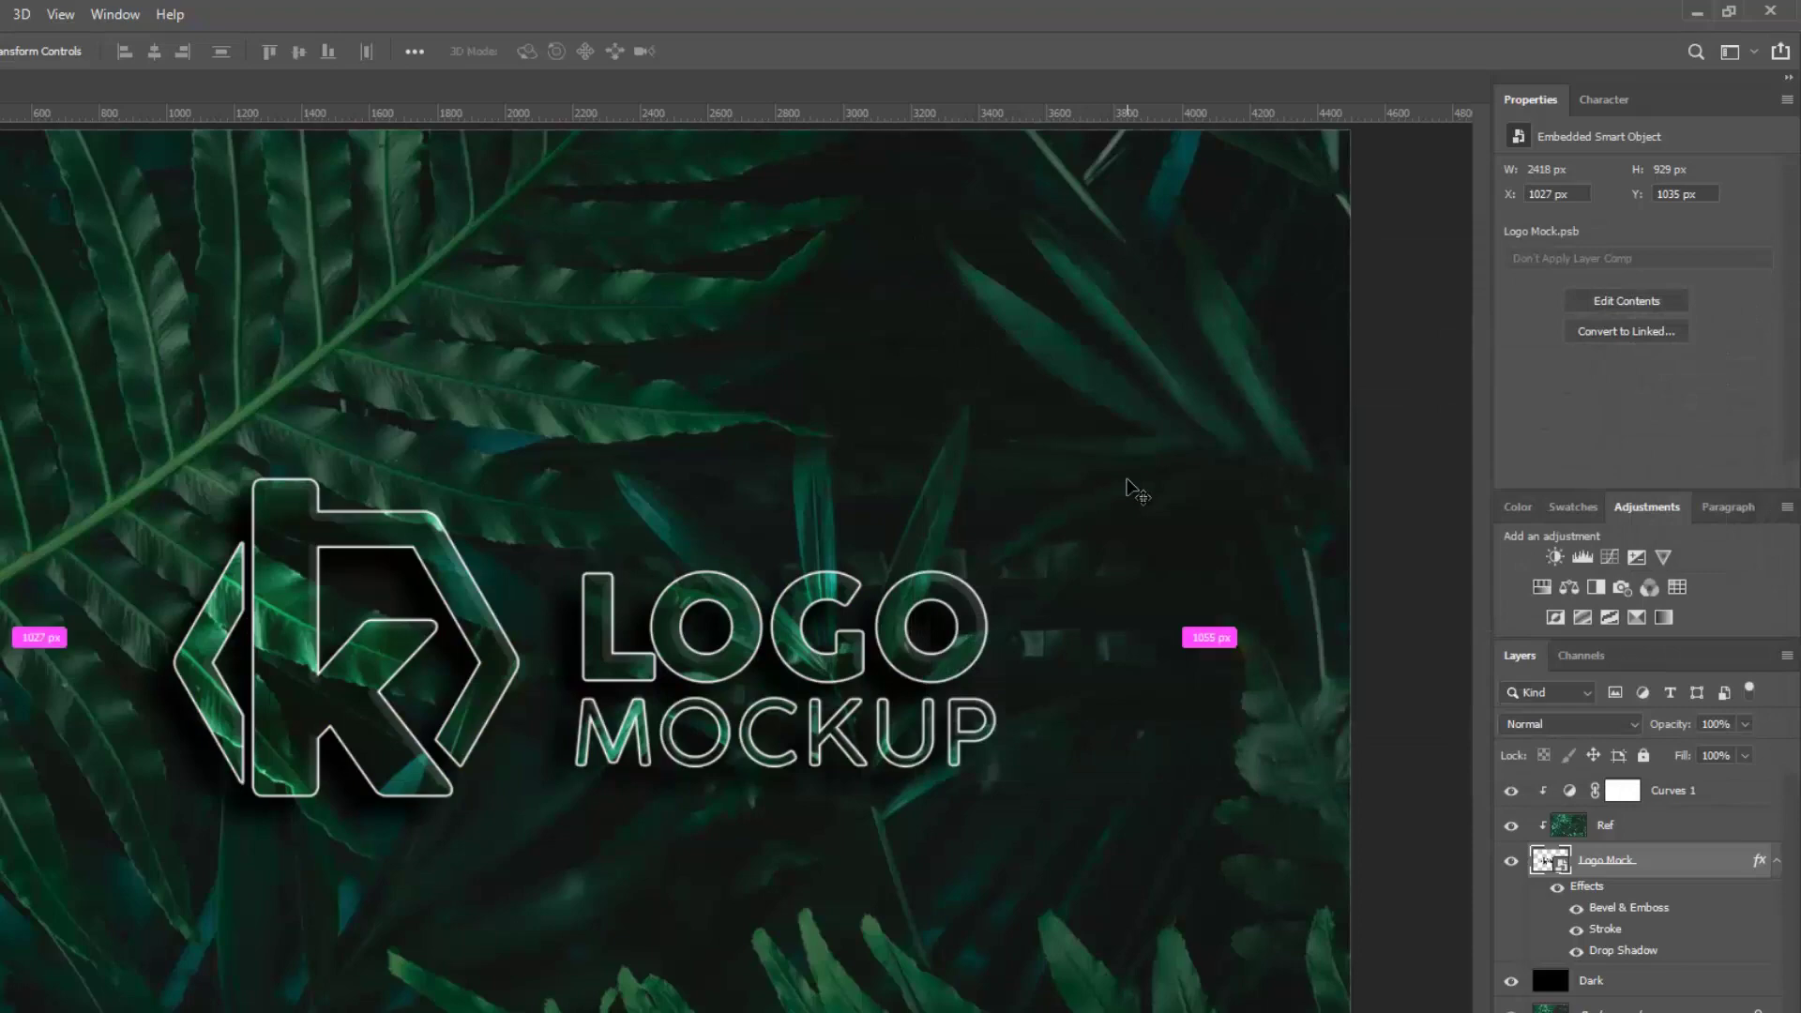
{"action": "left_click_drag", "start_coordinate": [1129, 486], "coordinate": [788, 386]}
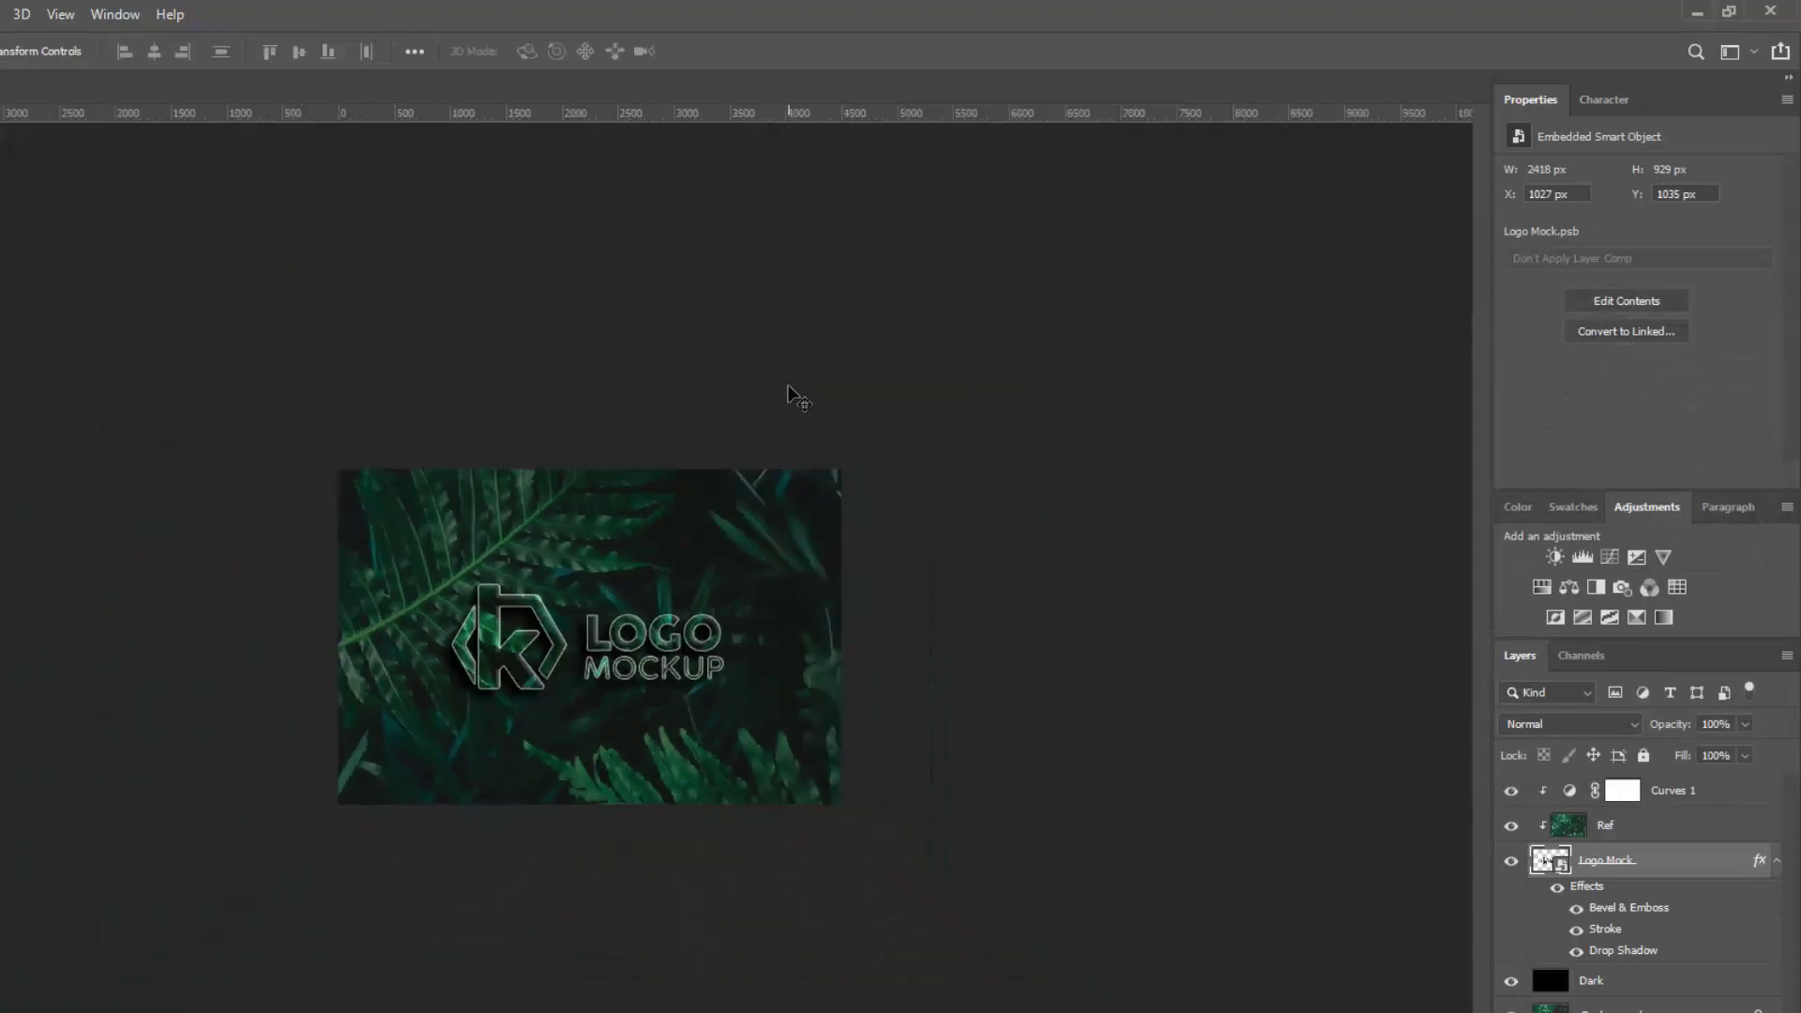
Step: Free-transform the Logo Mock layer larger, to about 3256 × 1251 px
{"action": "key", "text": "ctrl+0"}
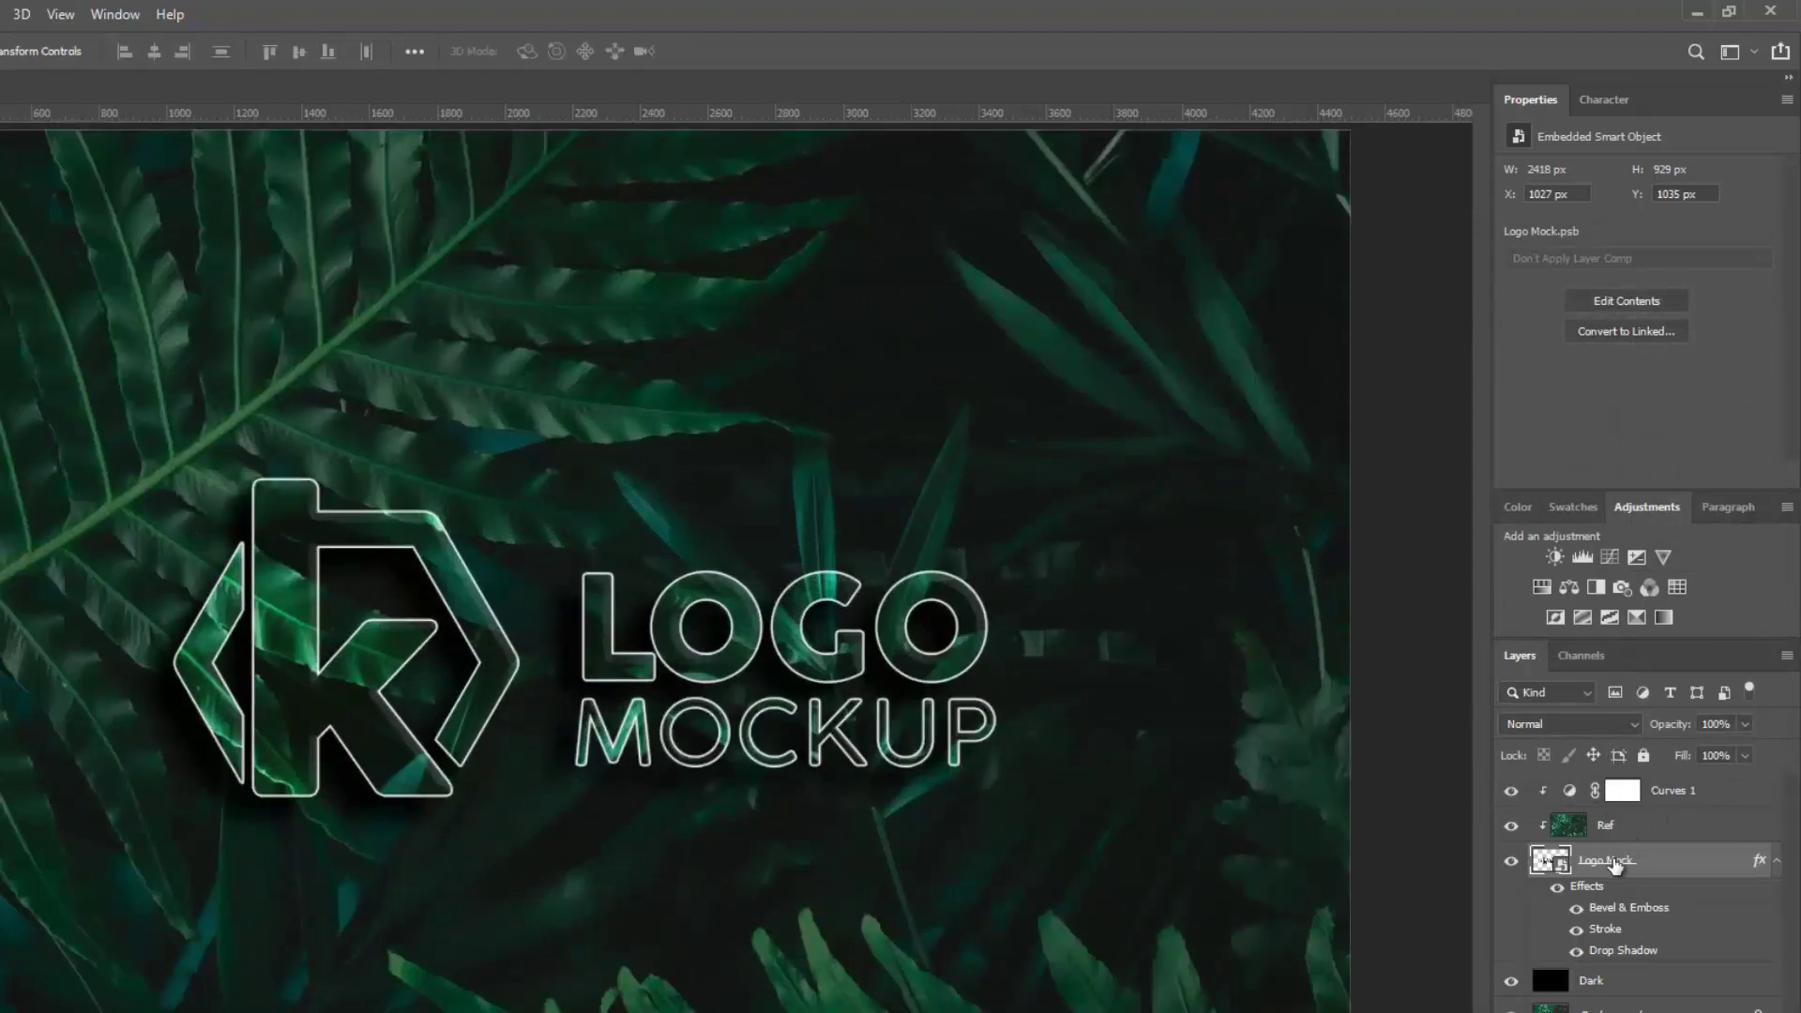
{"action": "key", "text": "ctrl+t"}
{"action": "left_click_drag", "start_coordinate": [989, 475], "coordinate": [1245, 354]}
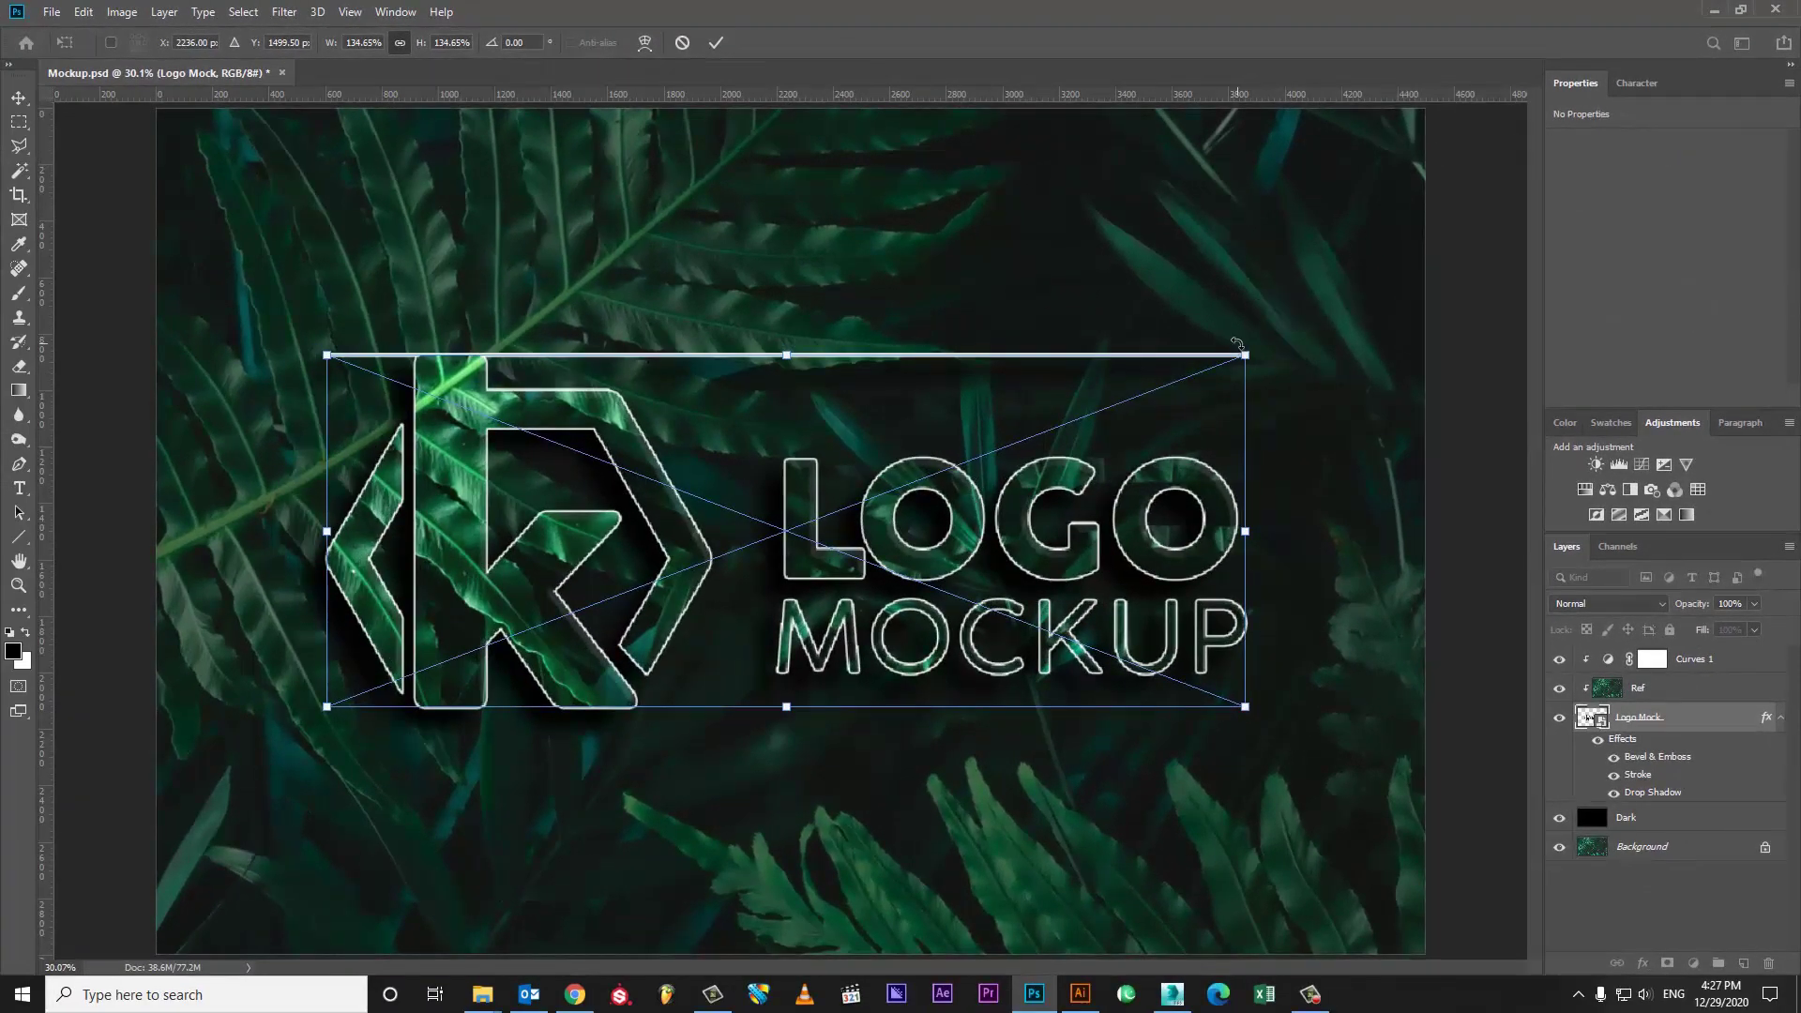
{"action": "key", "text": "Return"}
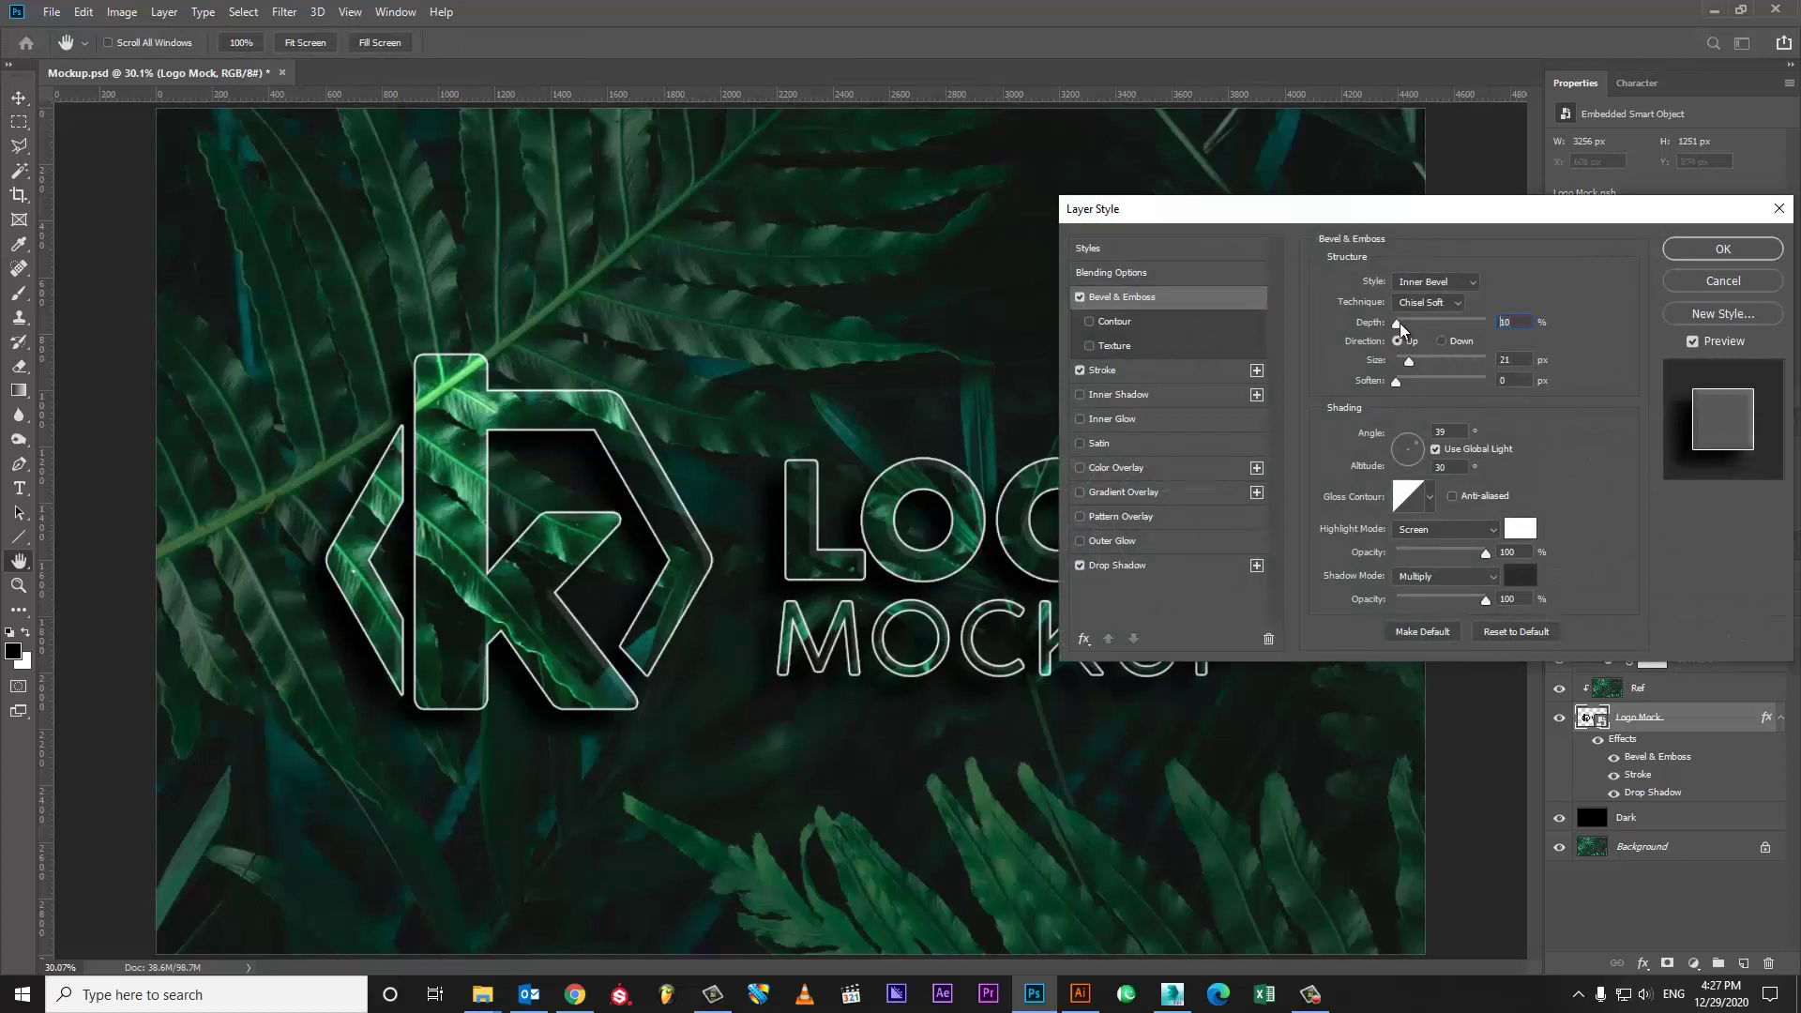
Step: Deepen the logo's bevel to 136%, then shrink the logo to 117.81%
{"action": "left_click_drag", "start_coordinate": [1400, 324], "coordinate": [1403, 324]}
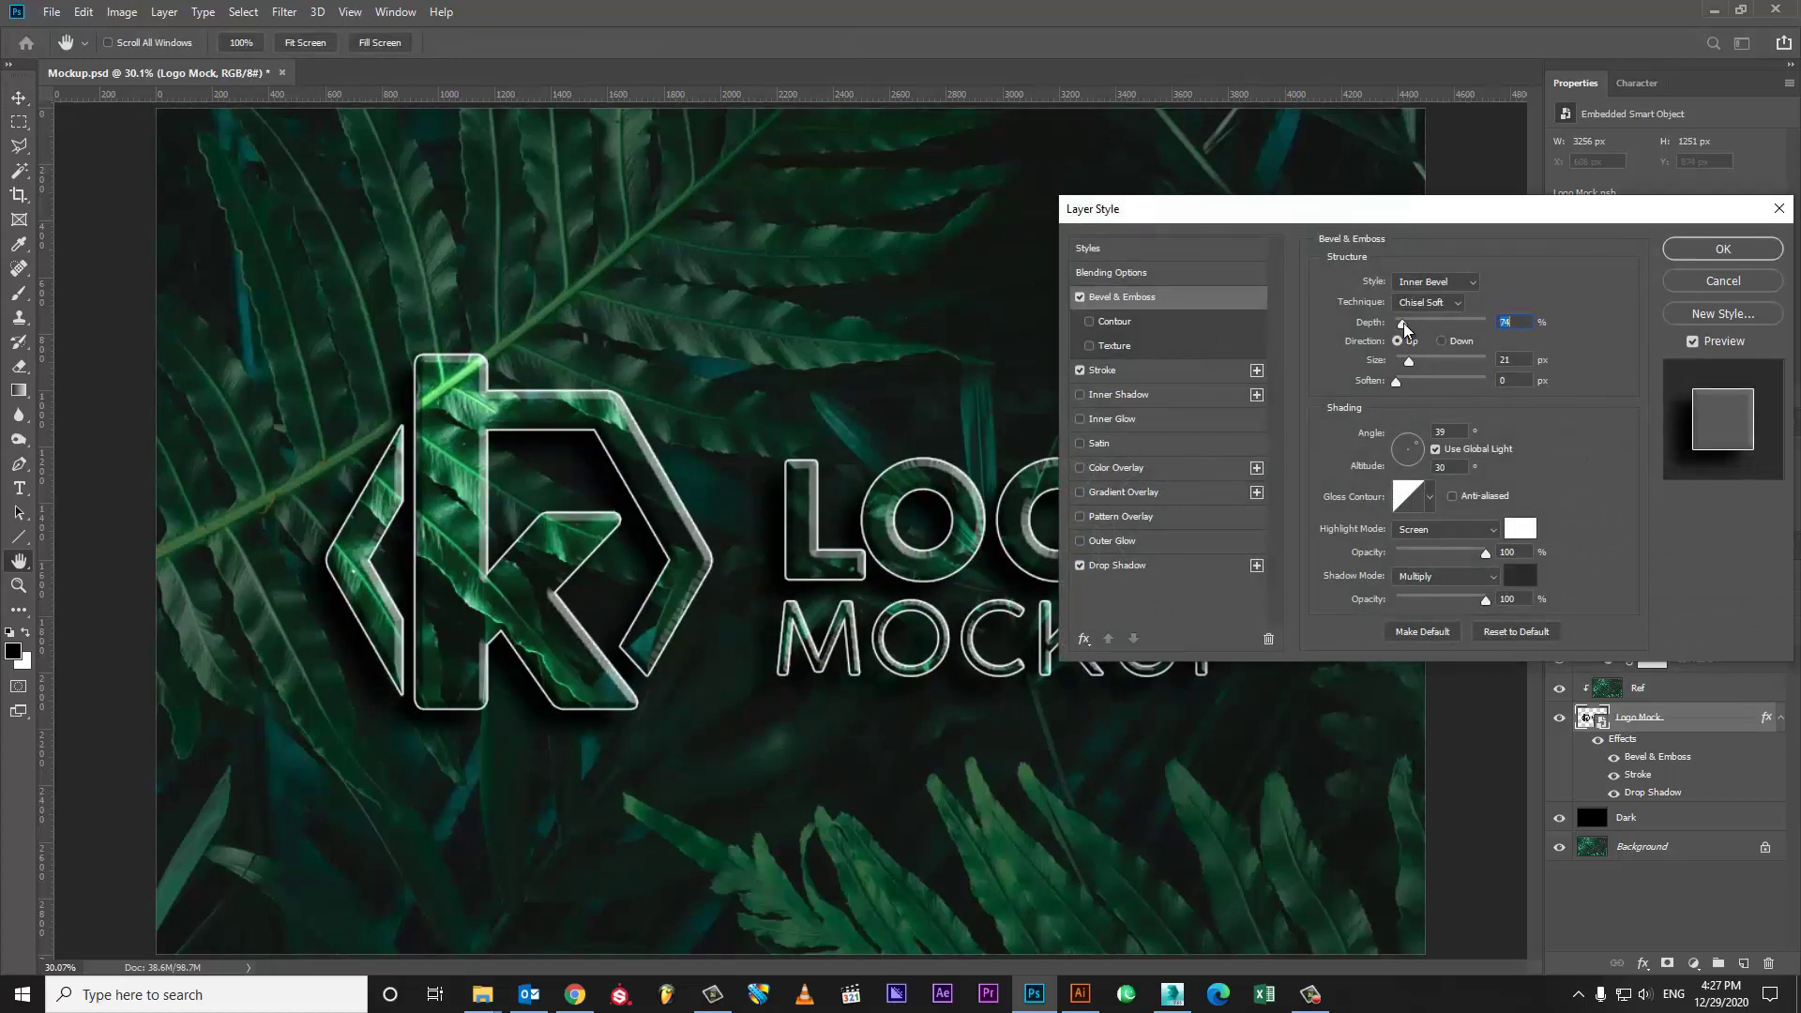
{"action": "left_click", "coordinate": [1723, 250]}
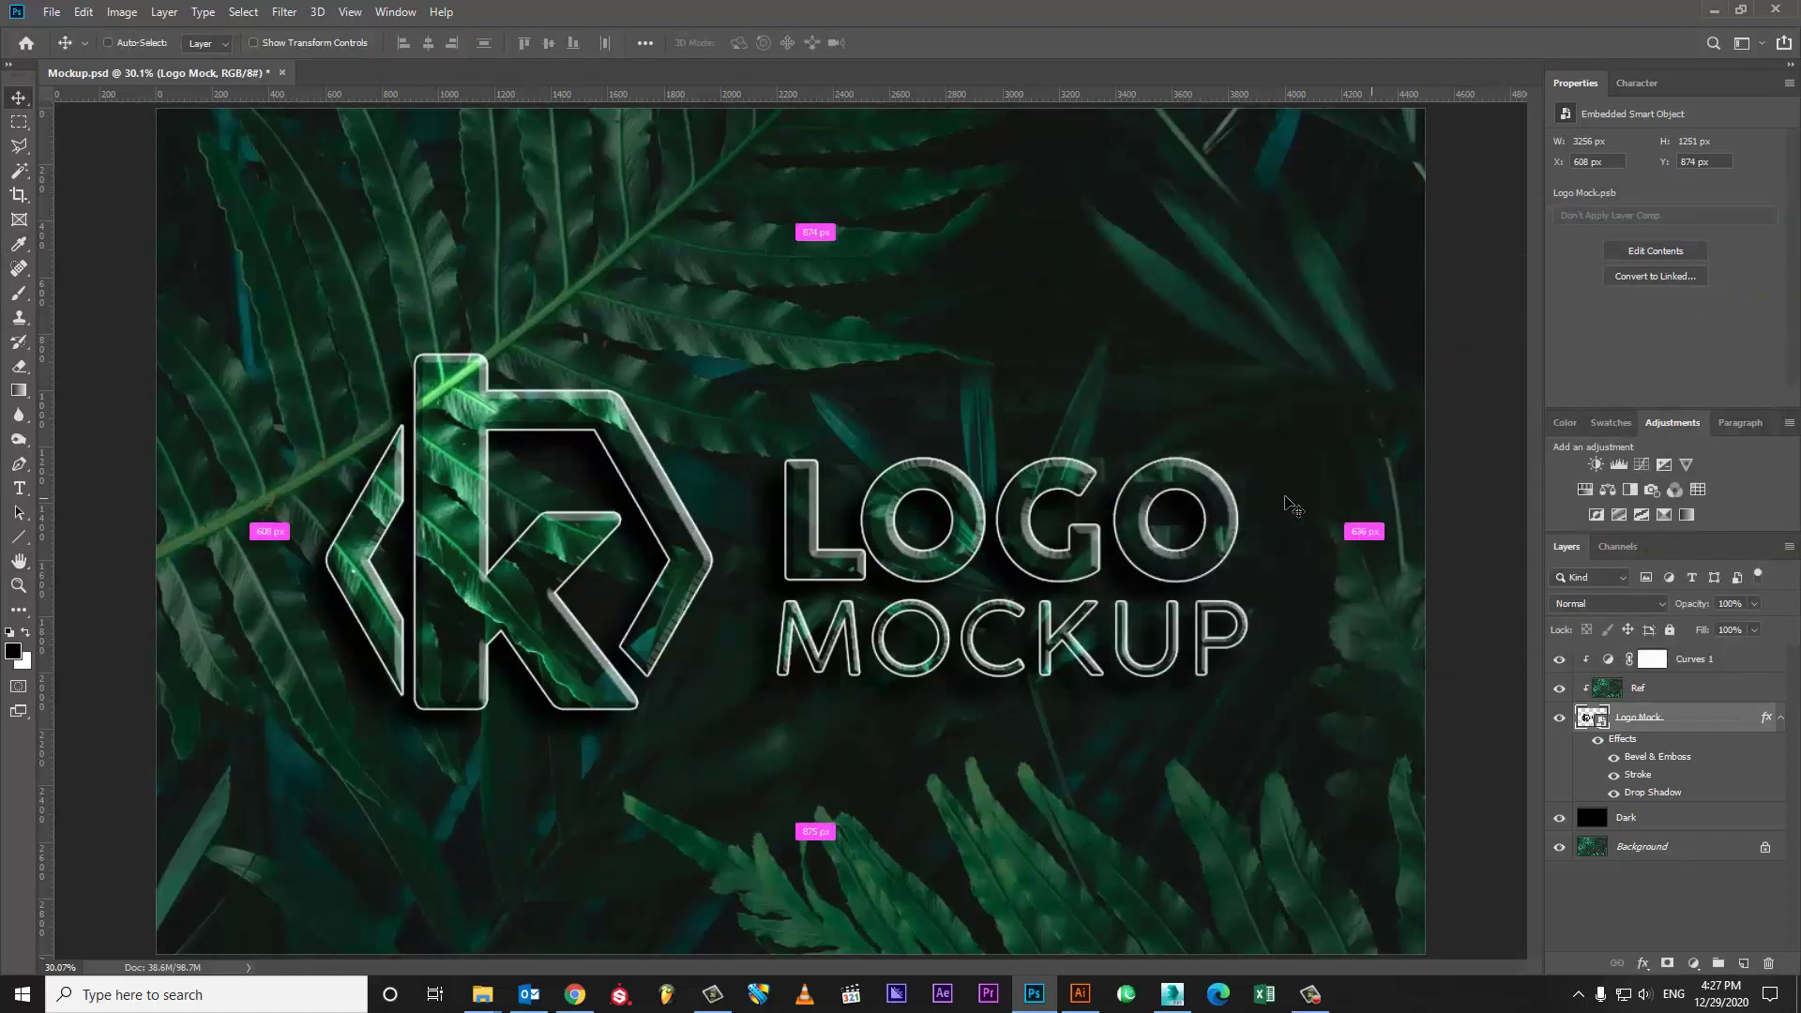
{"action": "key", "text": "ctrl+t"}
{"action": "left_click_drag", "start_coordinate": [1245, 356], "coordinate": [1194, 379]}
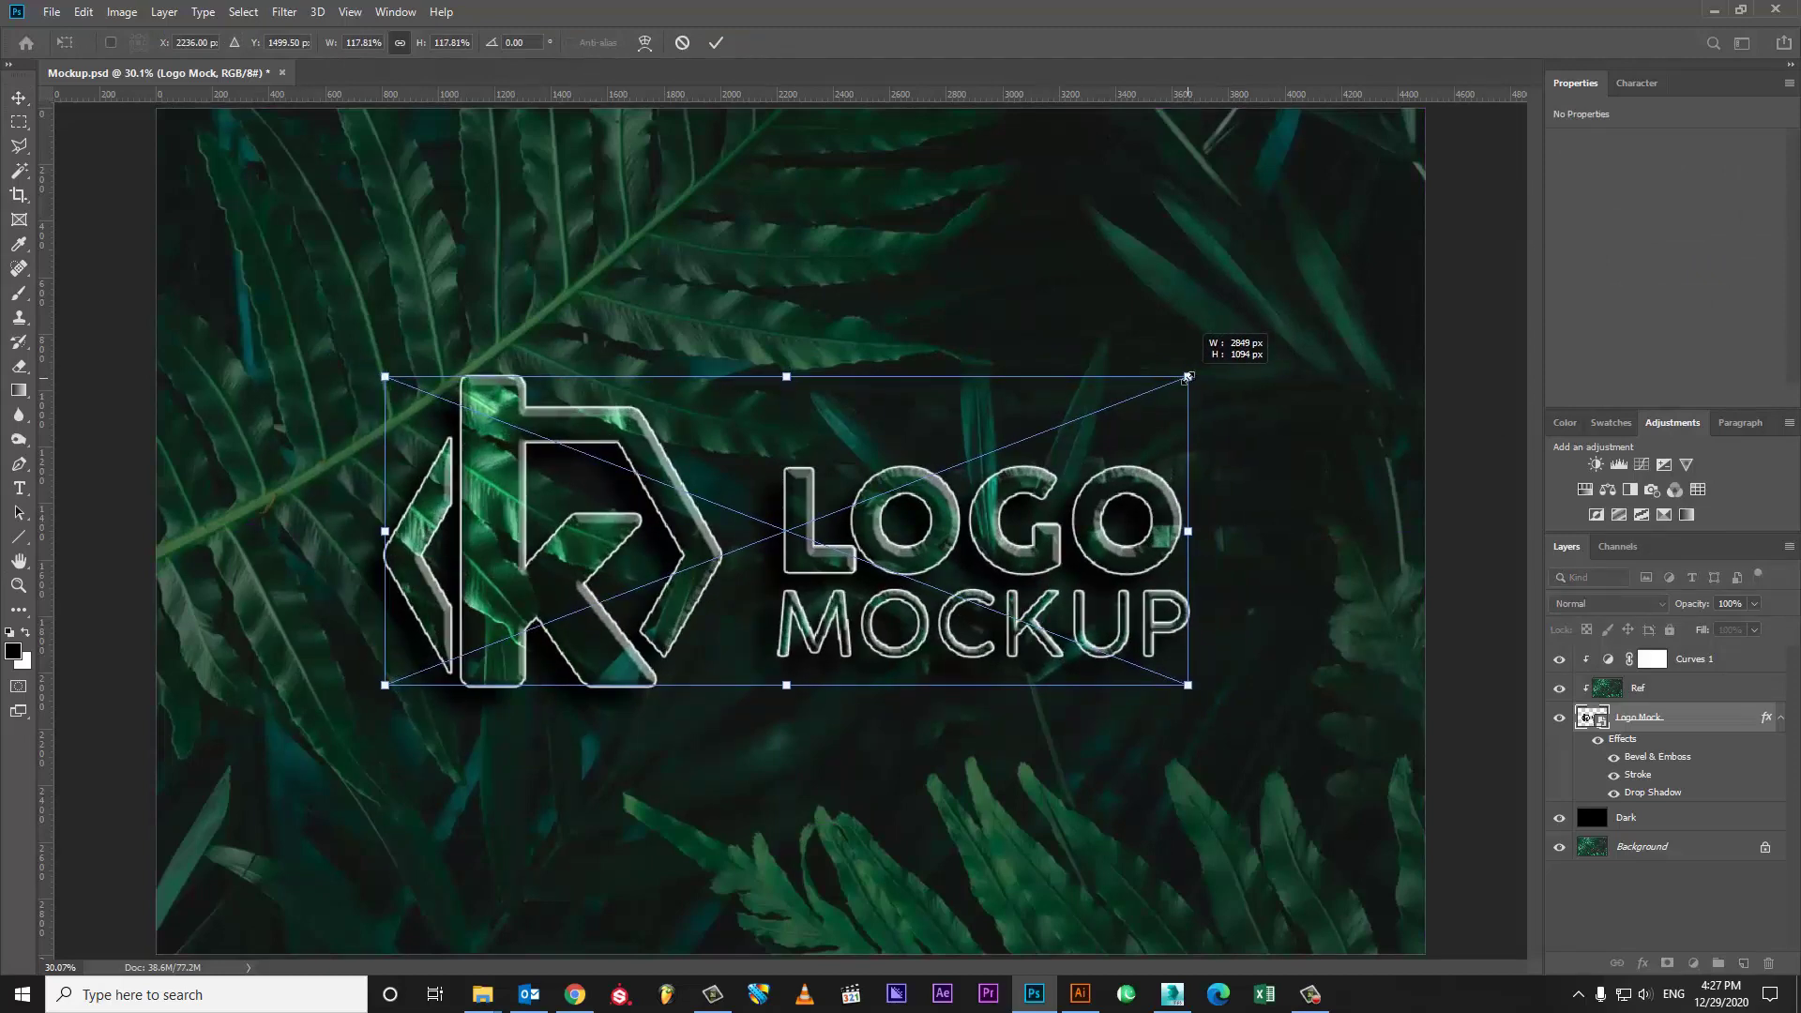
{"action": "key", "text": "Return"}
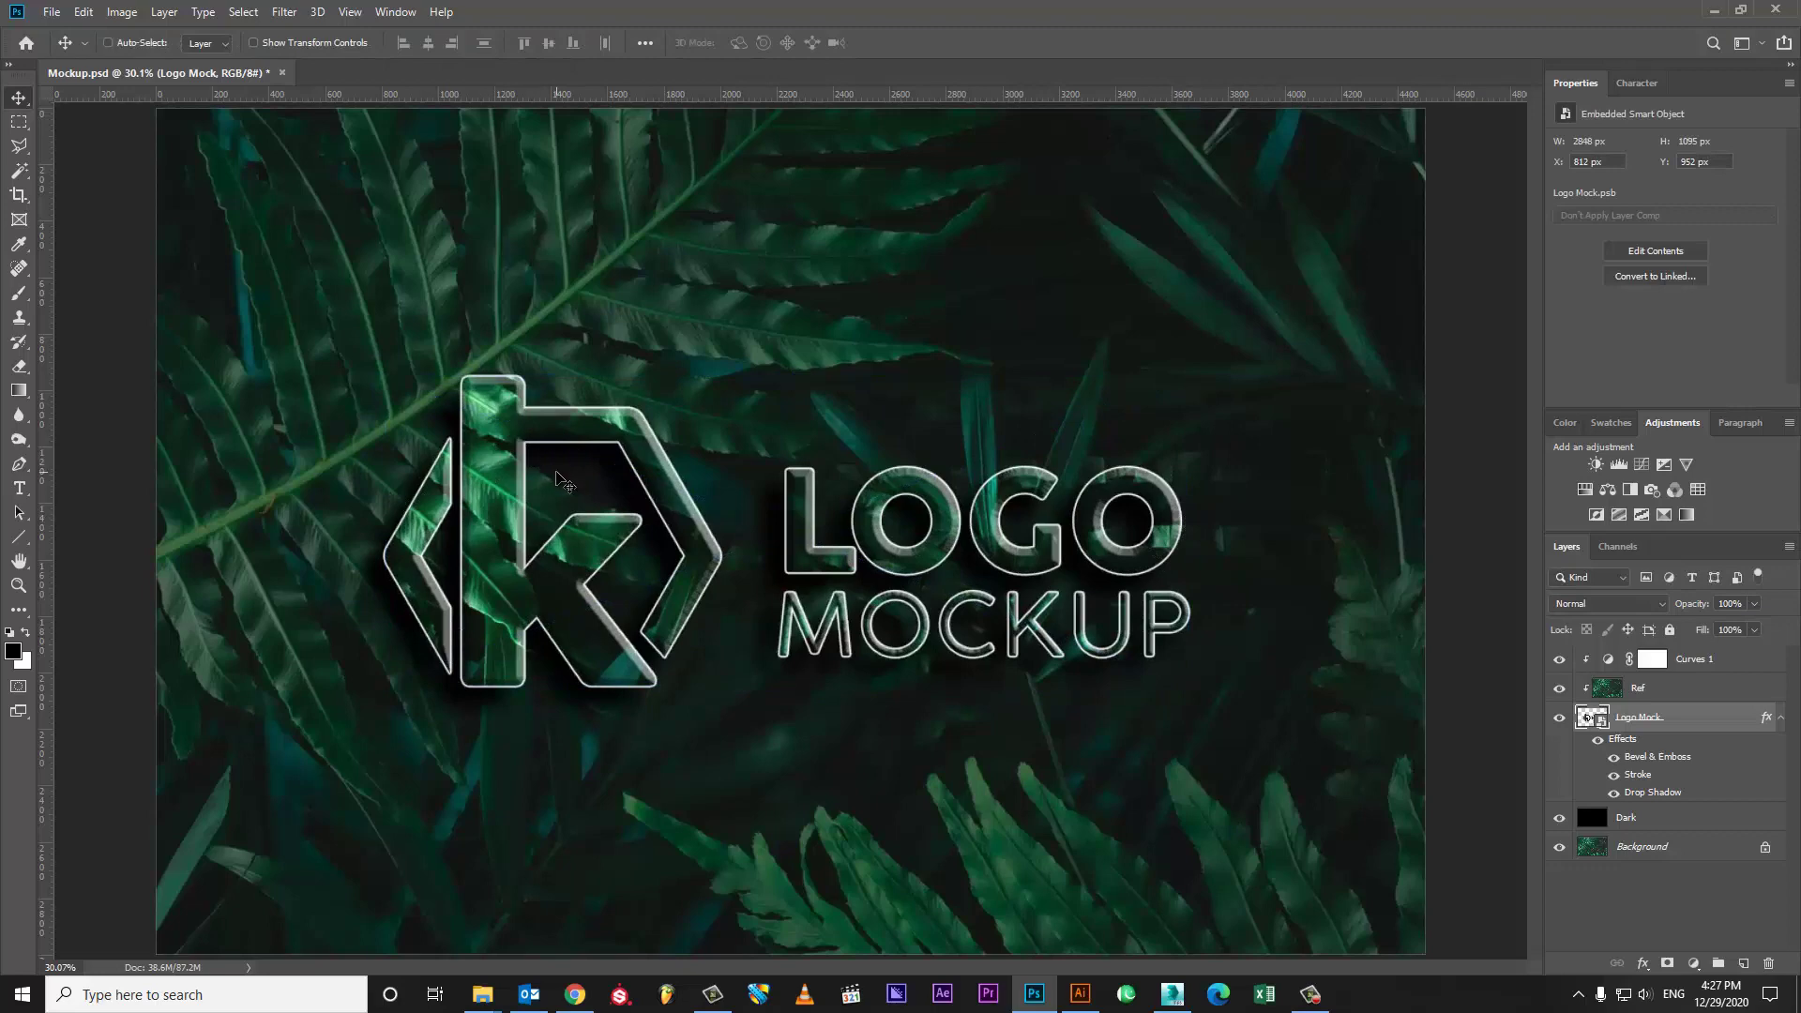
{"action": "left_click", "coordinate": [841, 568]}
Step: Alt-drag Logo Mock above Curves 1 to duplicate it, and set the copy's fill to 35%
{"action": "left_click_drag", "start_coordinate": [1650, 727], "coordinate": [1678, 654]}
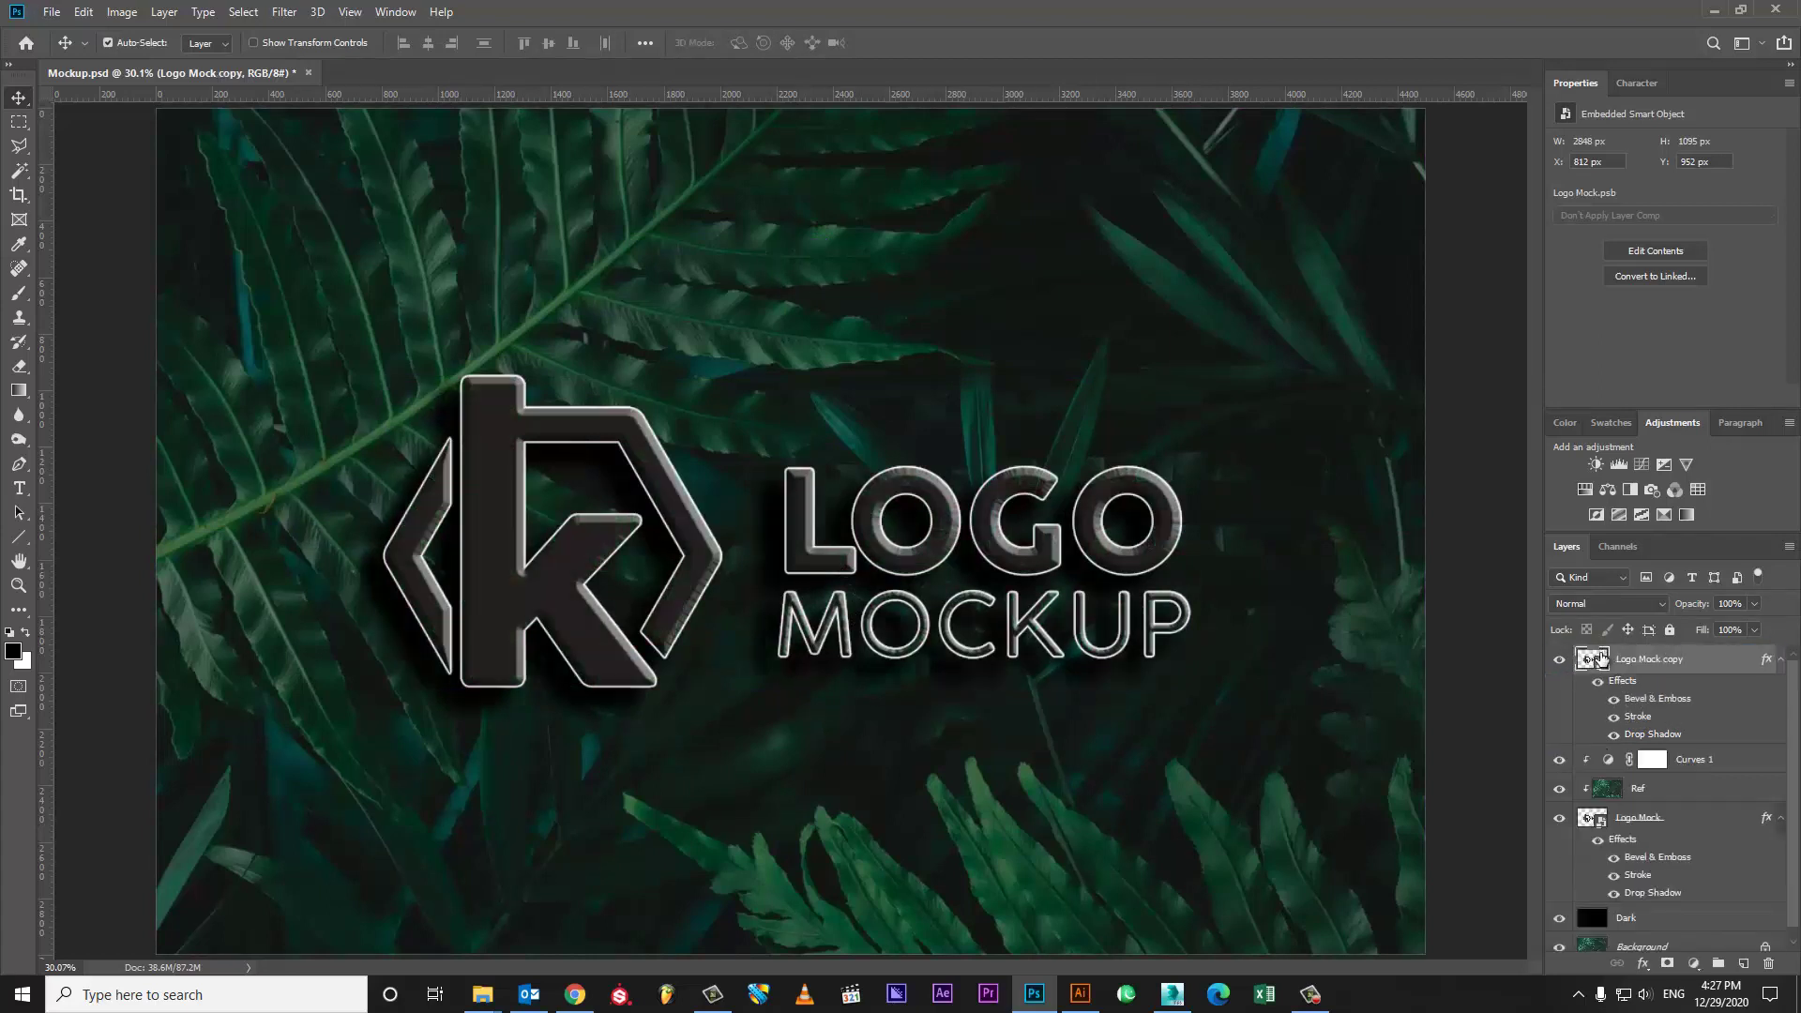
{"action": "left_click", "coordinate": [1752, 630]}
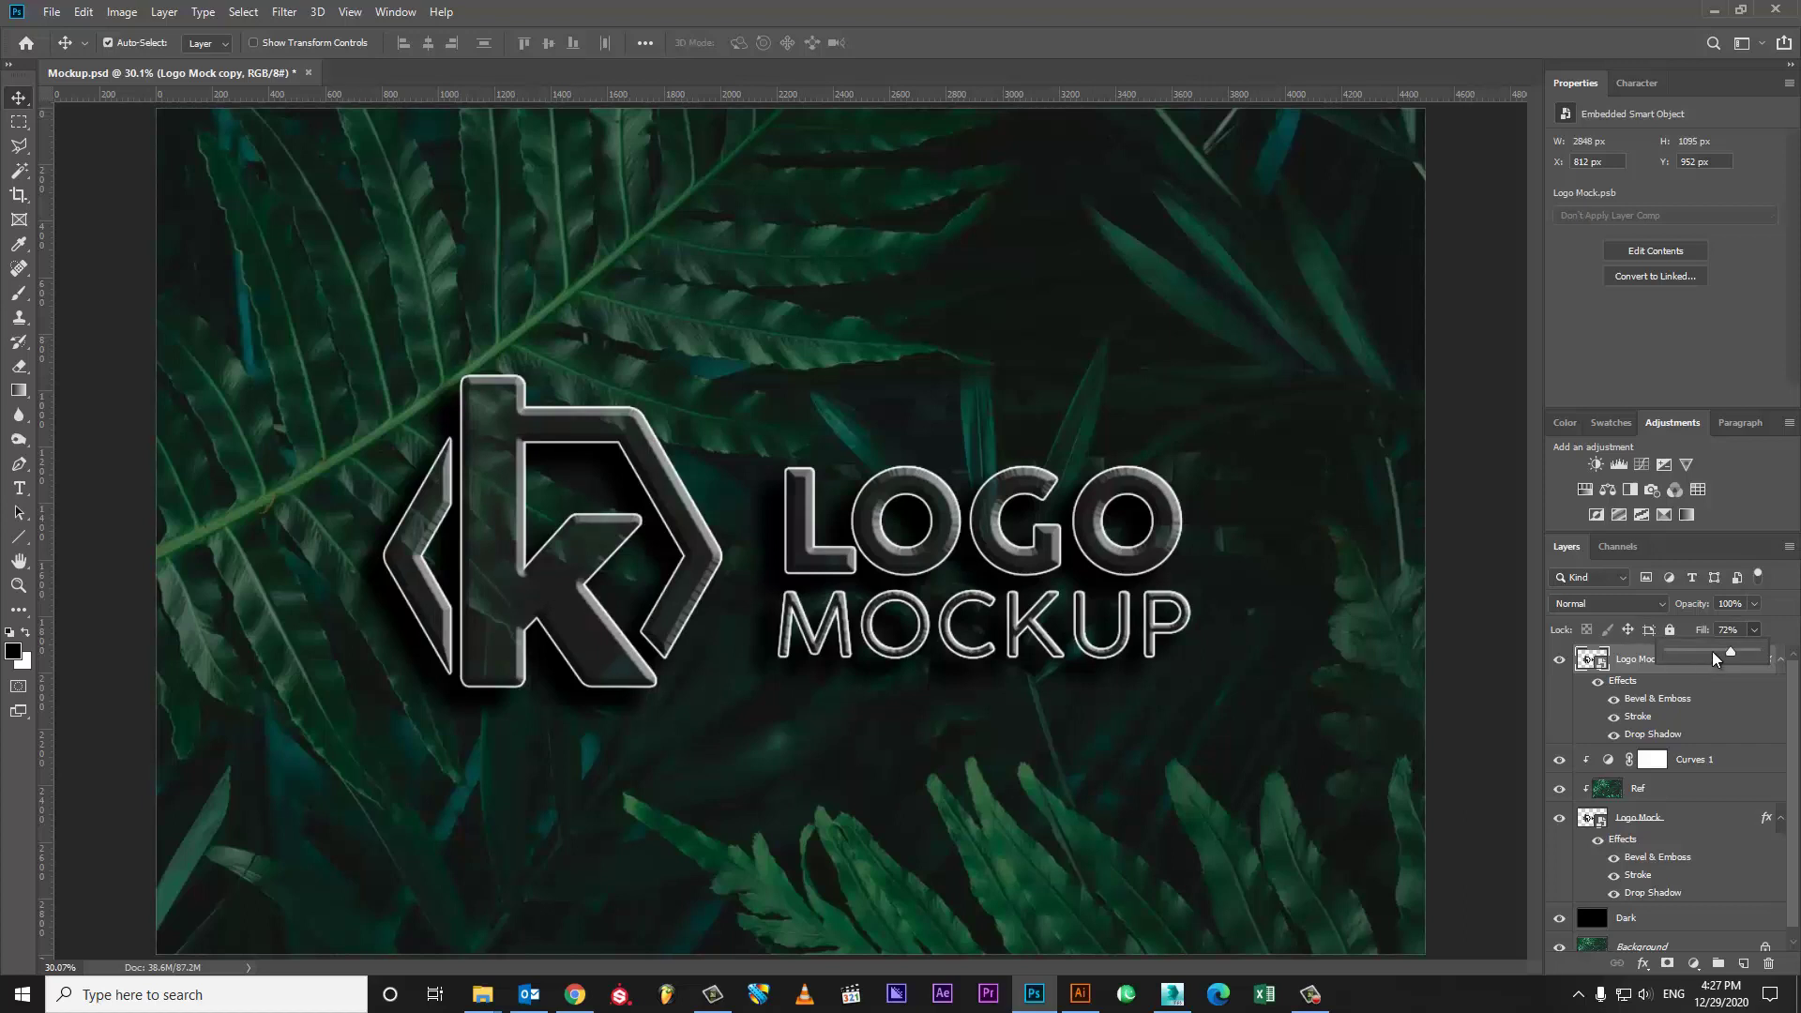
{"action": "left_click_drag", "start_coordinate": [1714, 652], "coordinate": [1713, 652]}
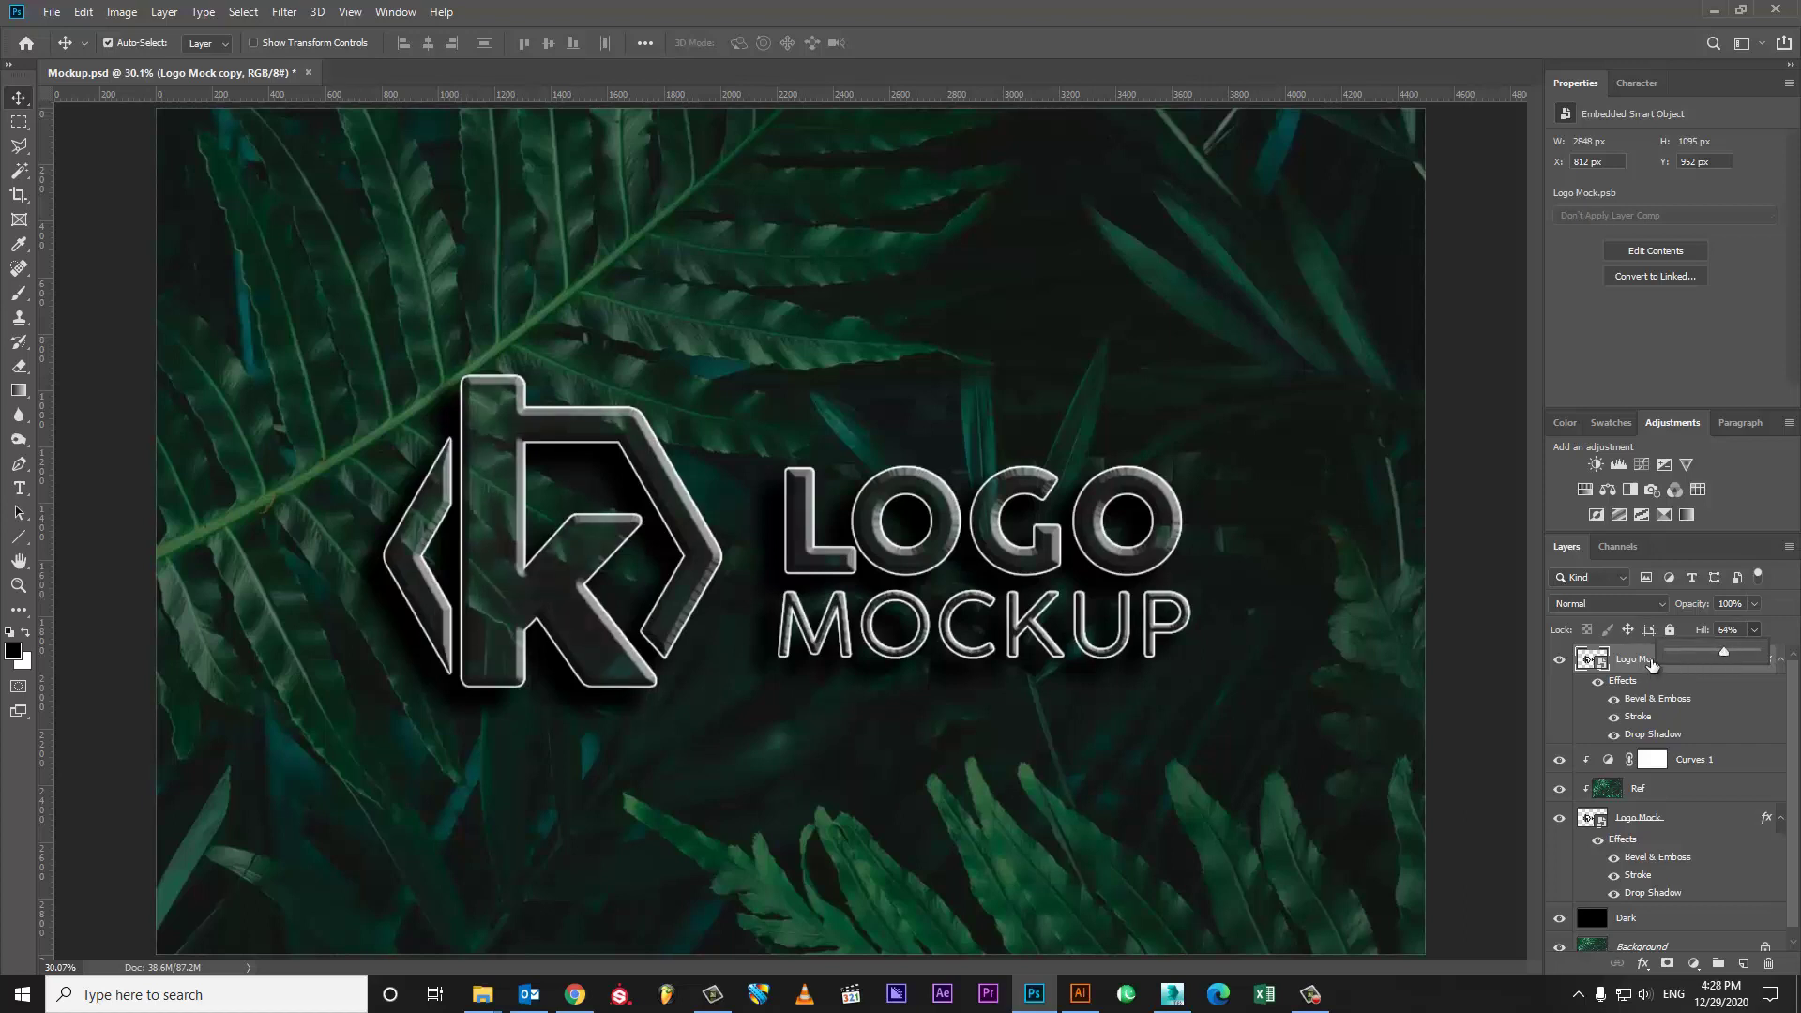
{"action": "left_click", "coordinate": [1560, 662]}
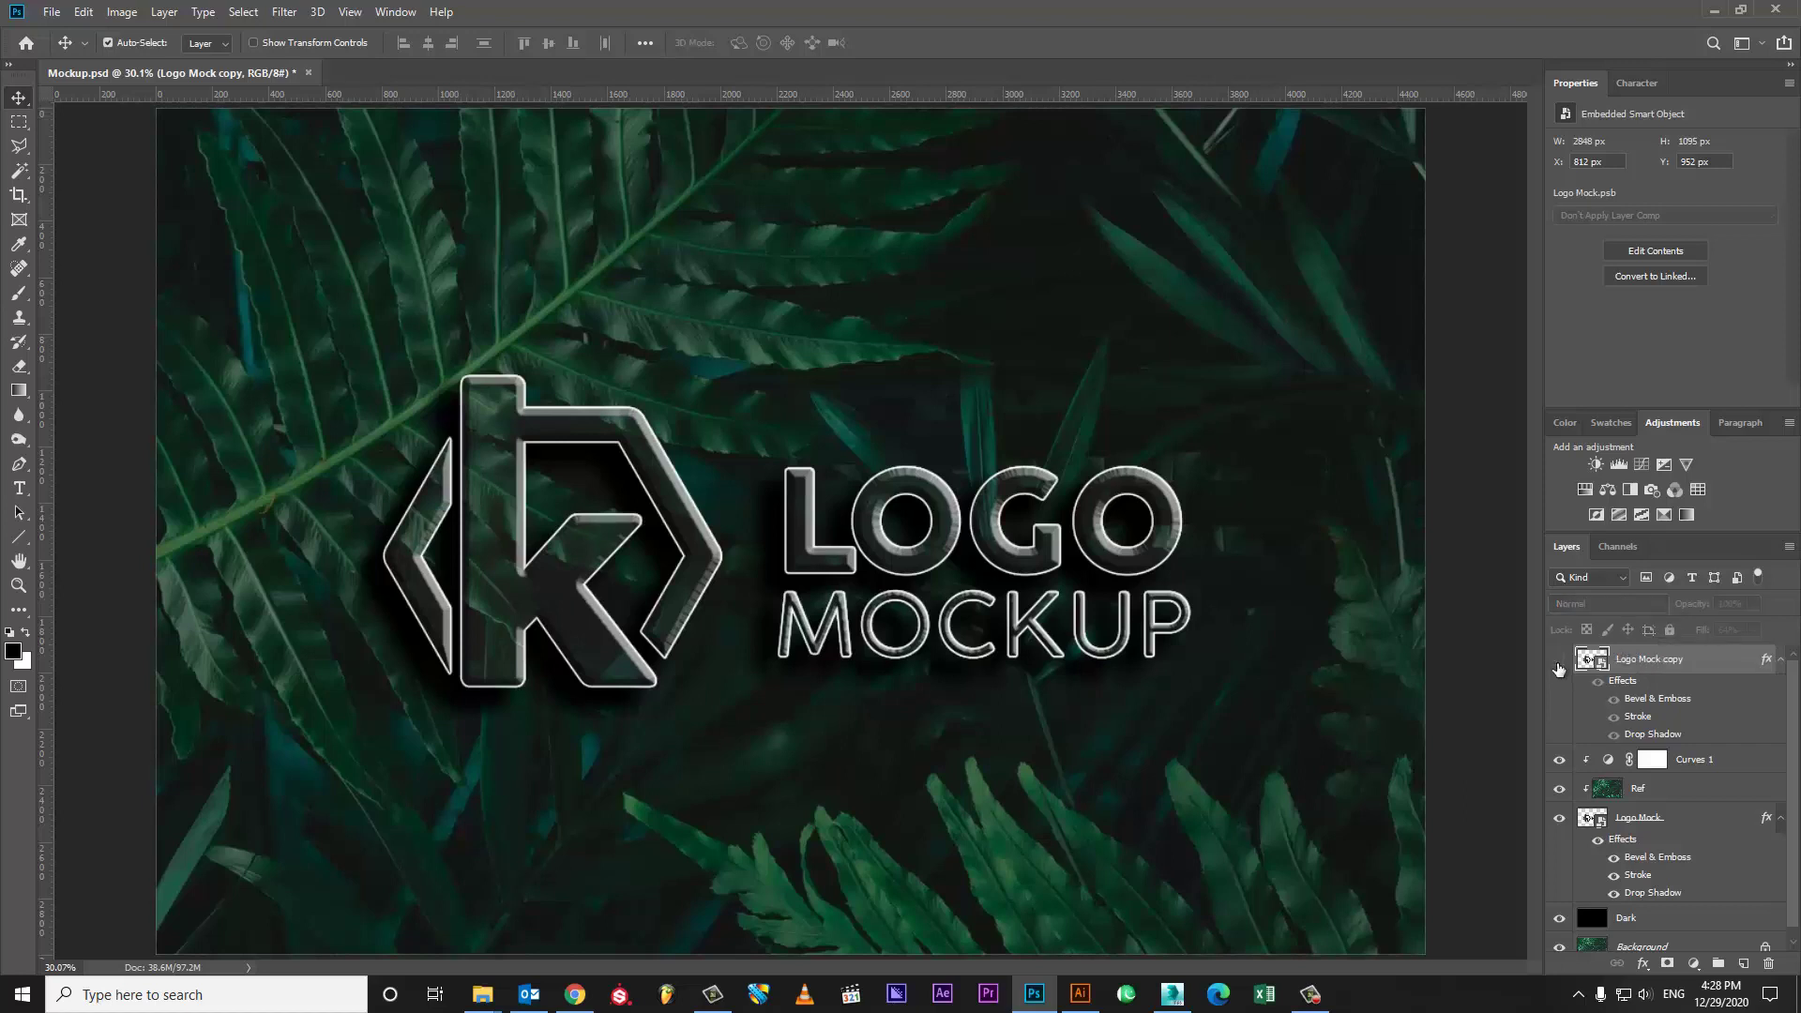
{"action": "left_click", "coordinate": [1560, 663]}
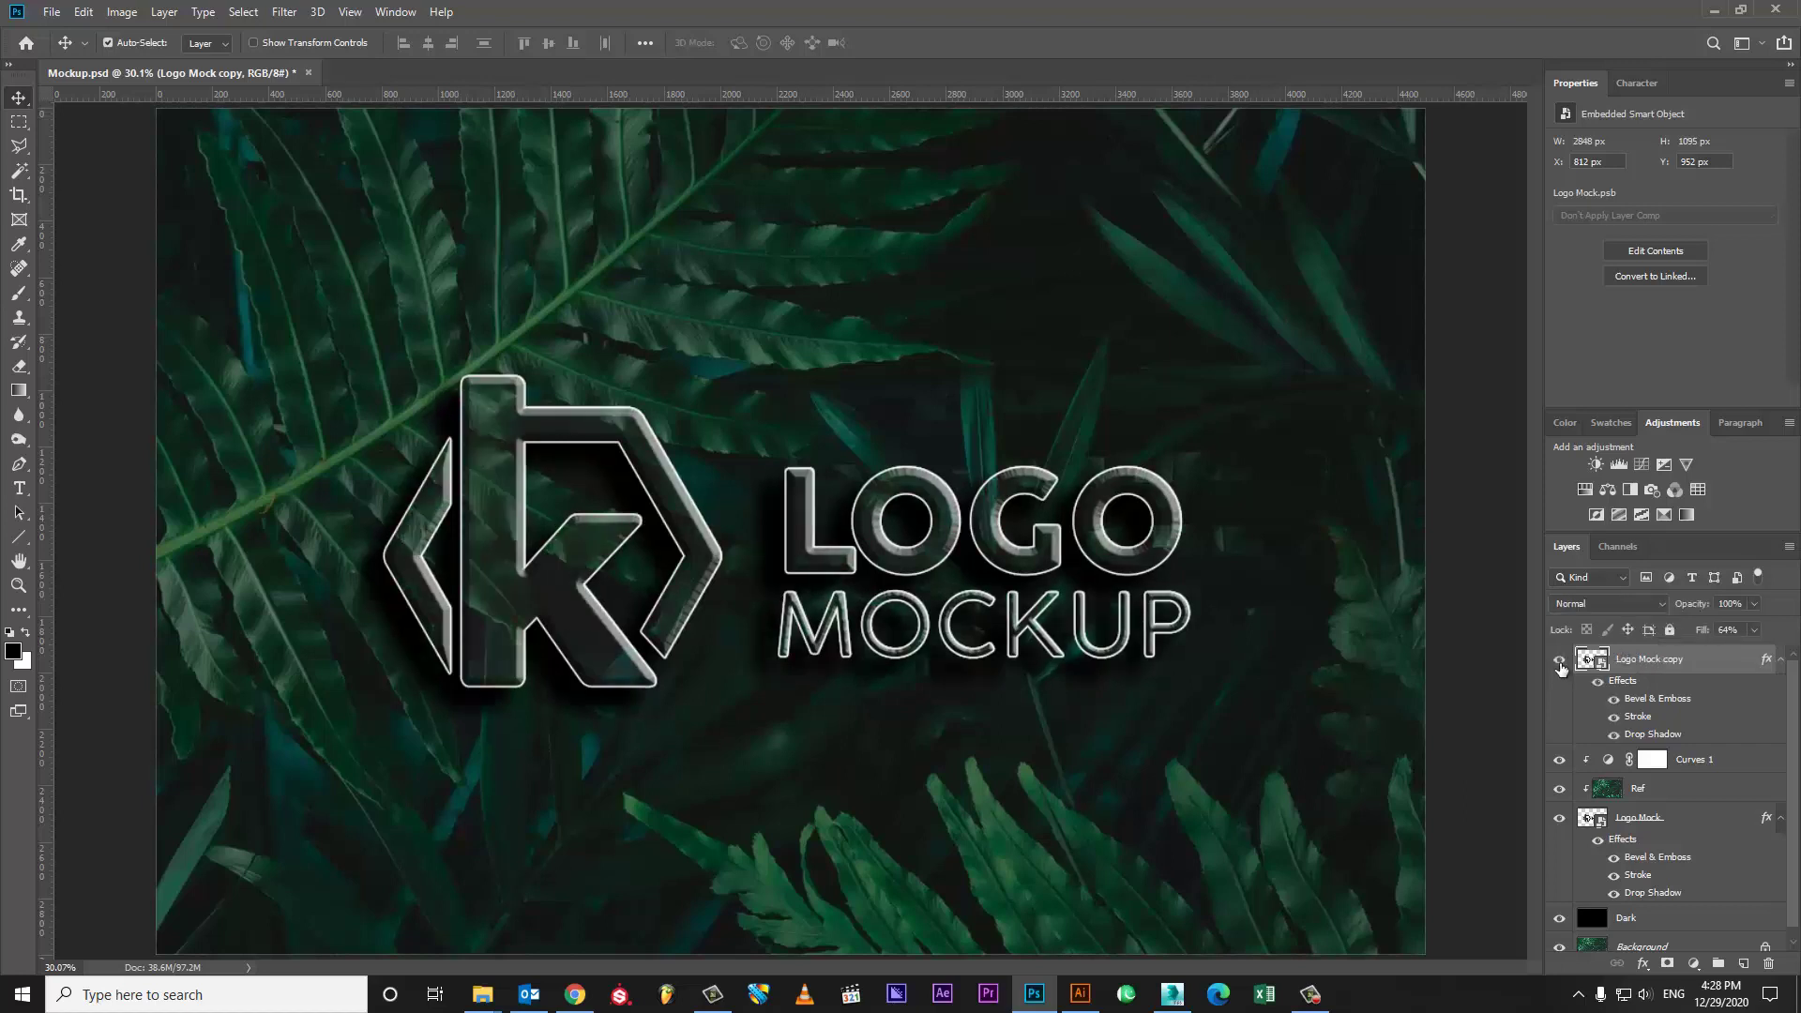
{"action": "left_click", "coordinate": [1560, 663]}
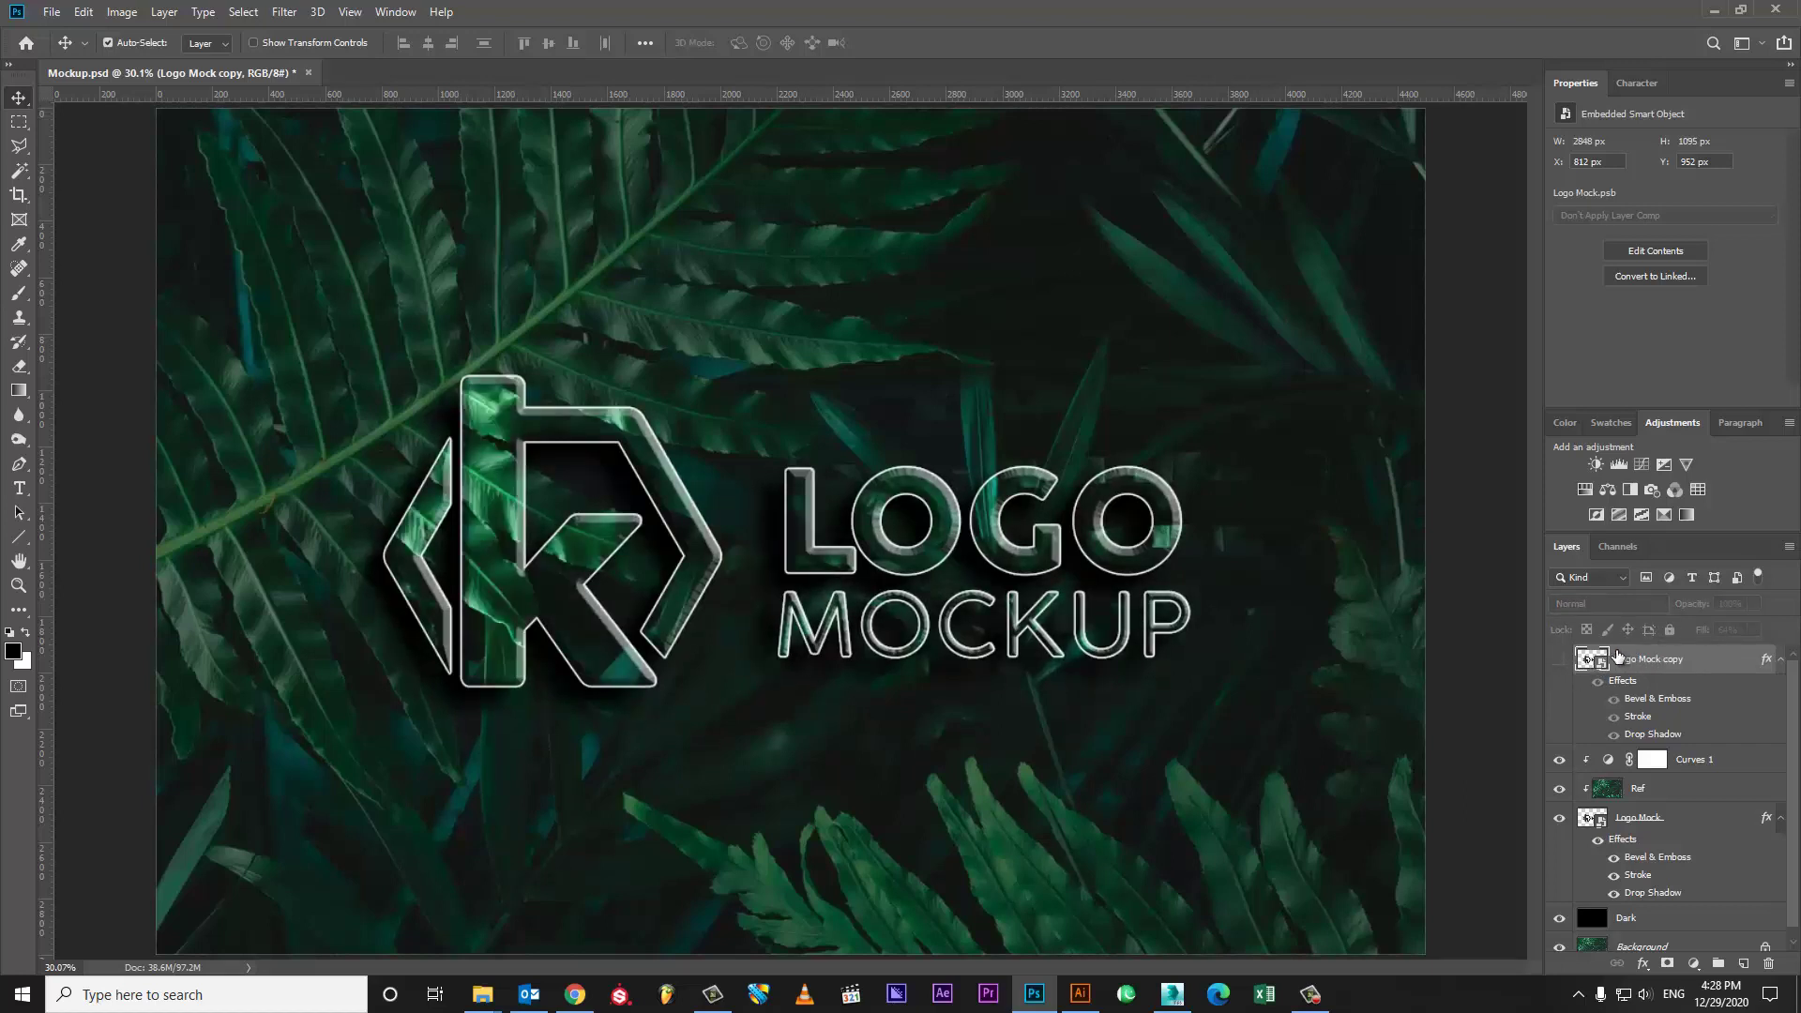
{"action": "left_click", "coordinate": [1559, 659]}
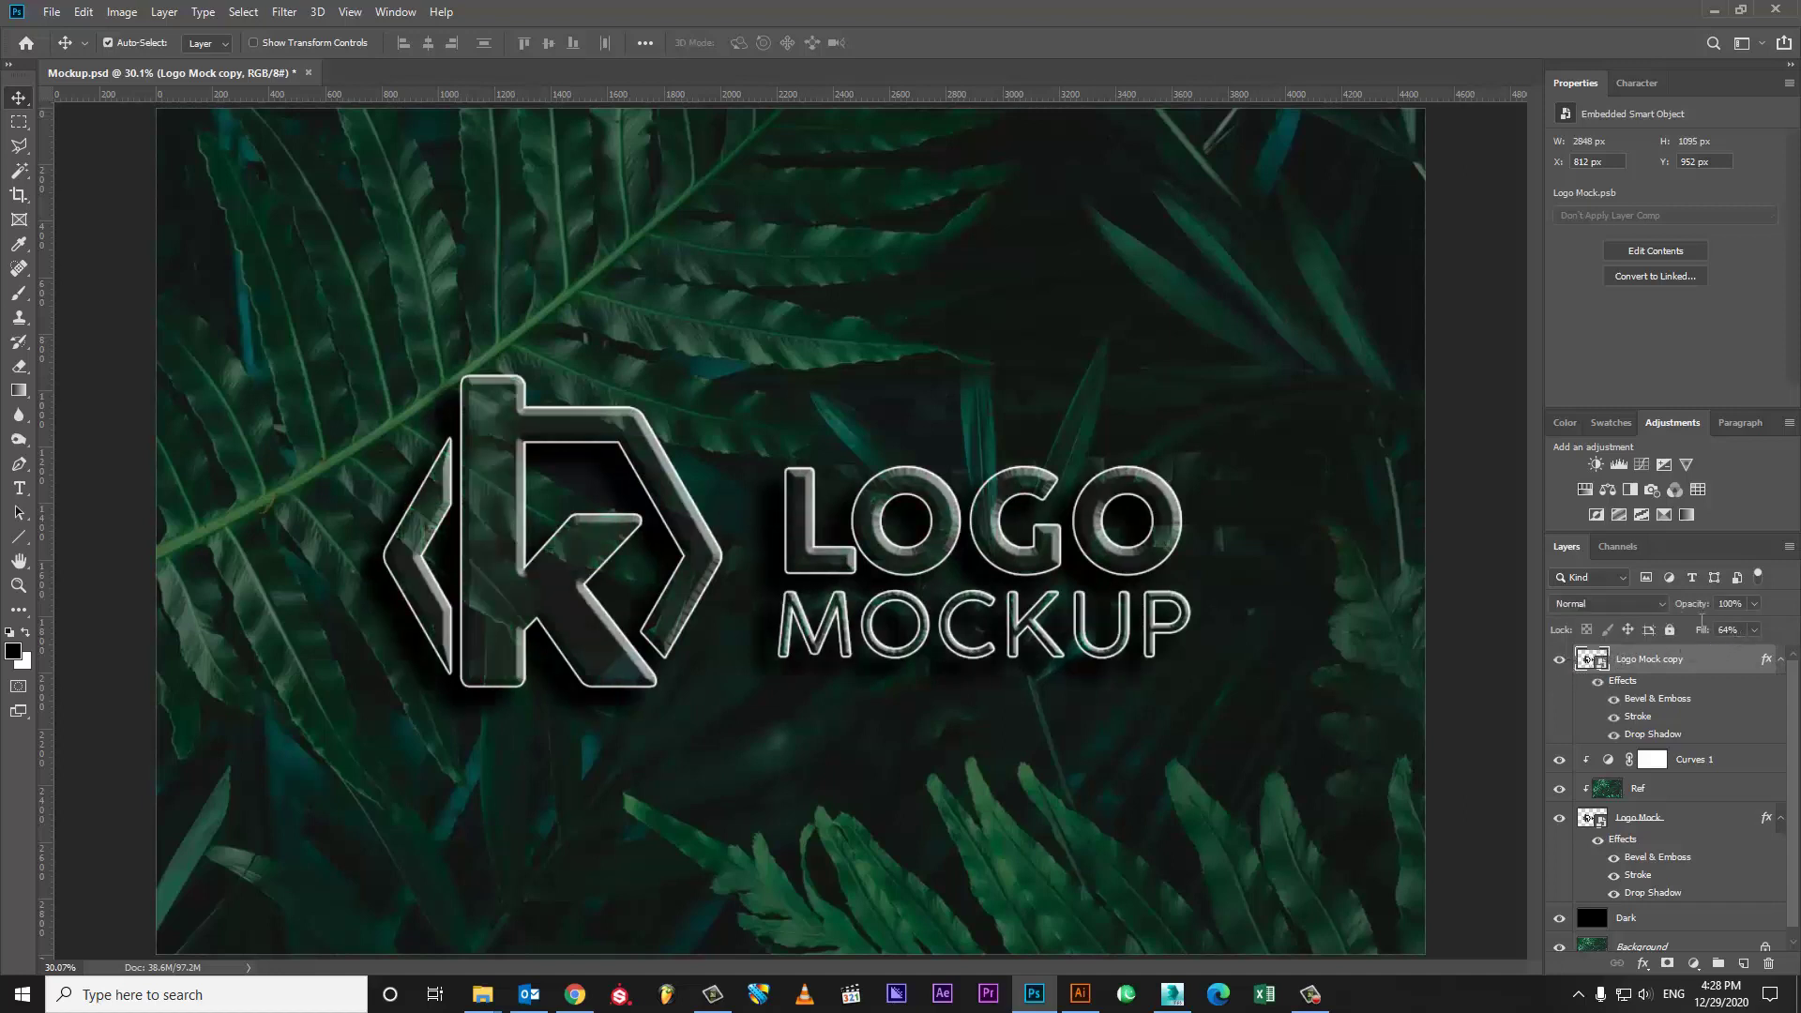
{"action": "type", "text": "35"}
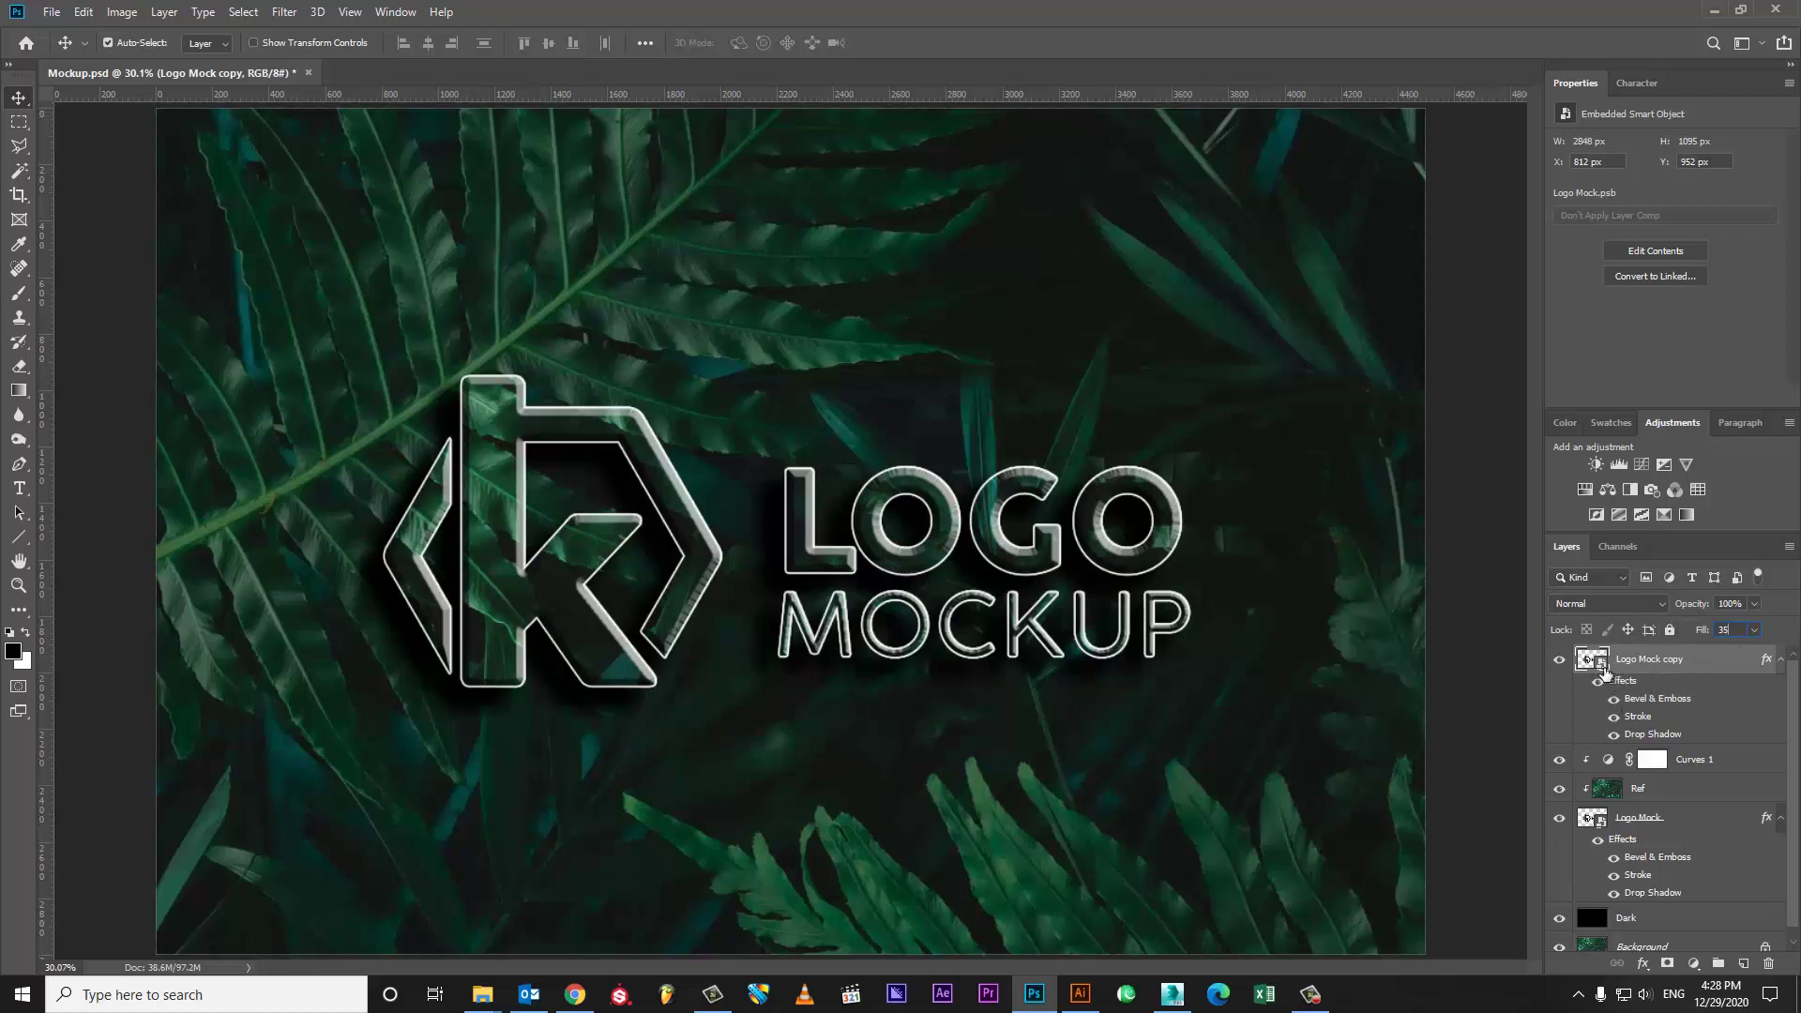
{"action": "key", "text": "Return"}
Step: Enable an Outer Glow in the Logo Mock copy's layer style
{"action": "key", "text": "h"}
{"action": "double_click", "coordinate": [1628, 688]}
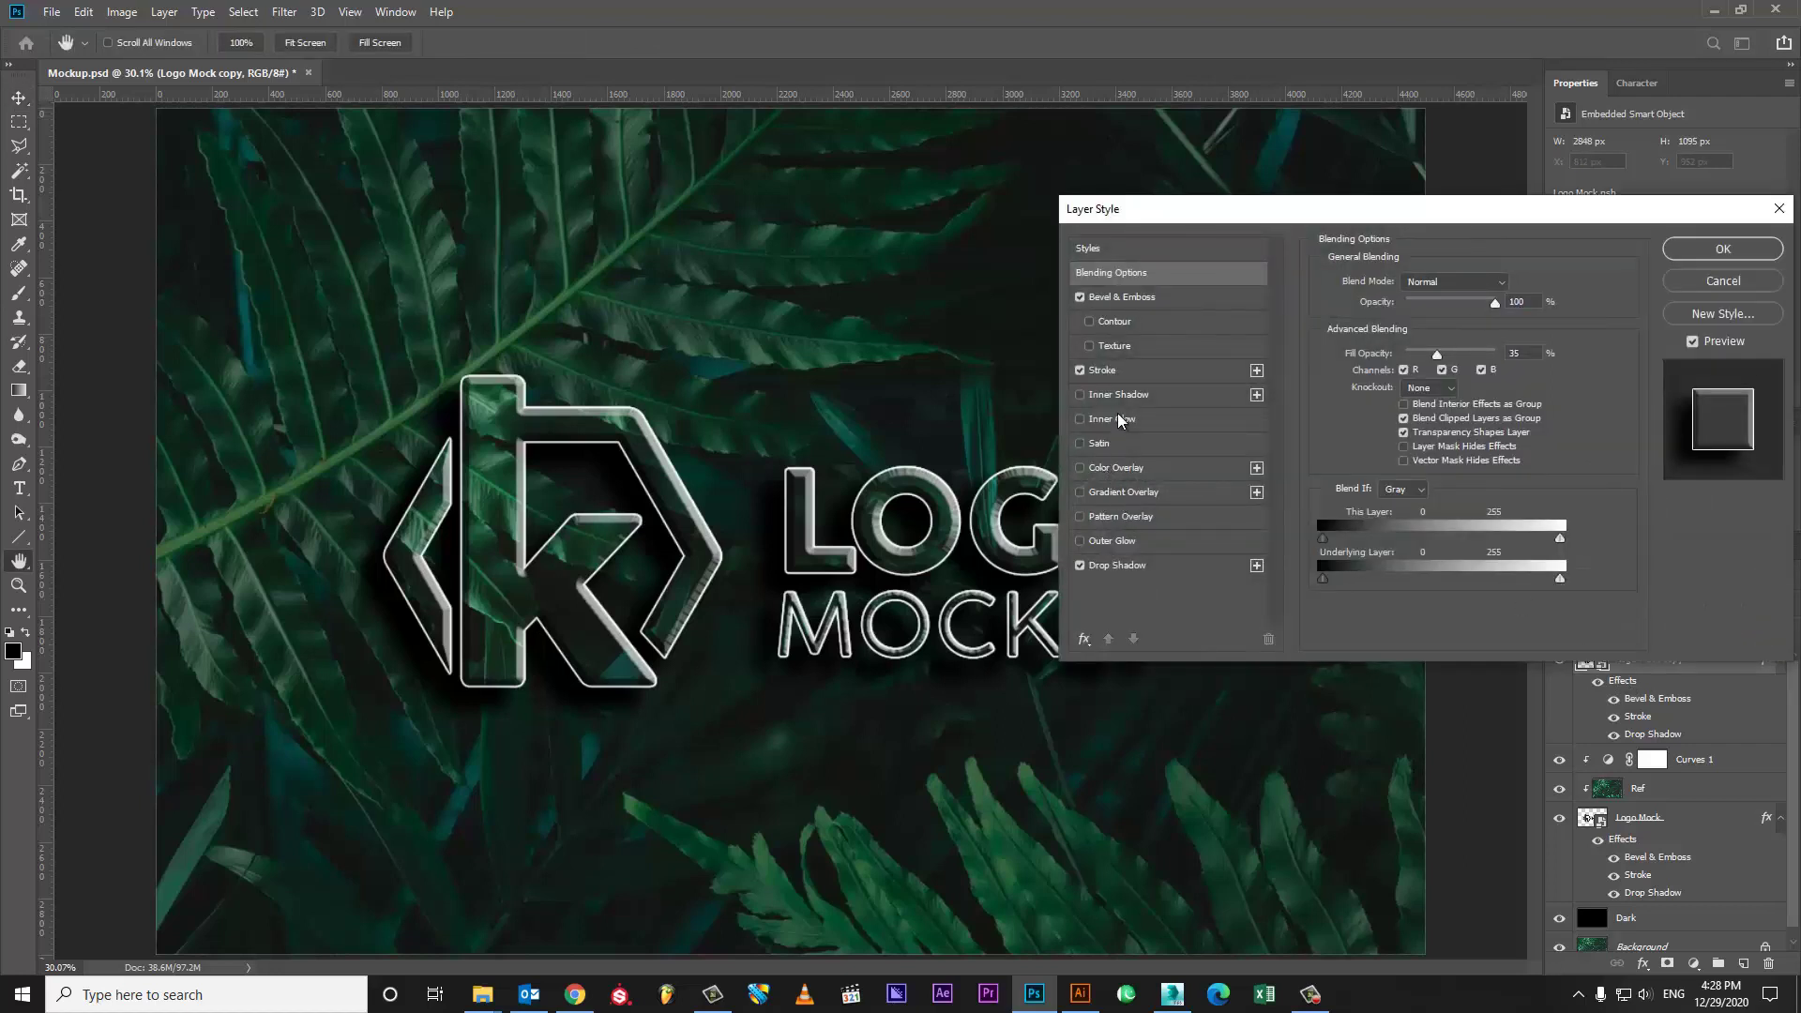
{"action": "left_click", "coordinate": [1111, 541]}
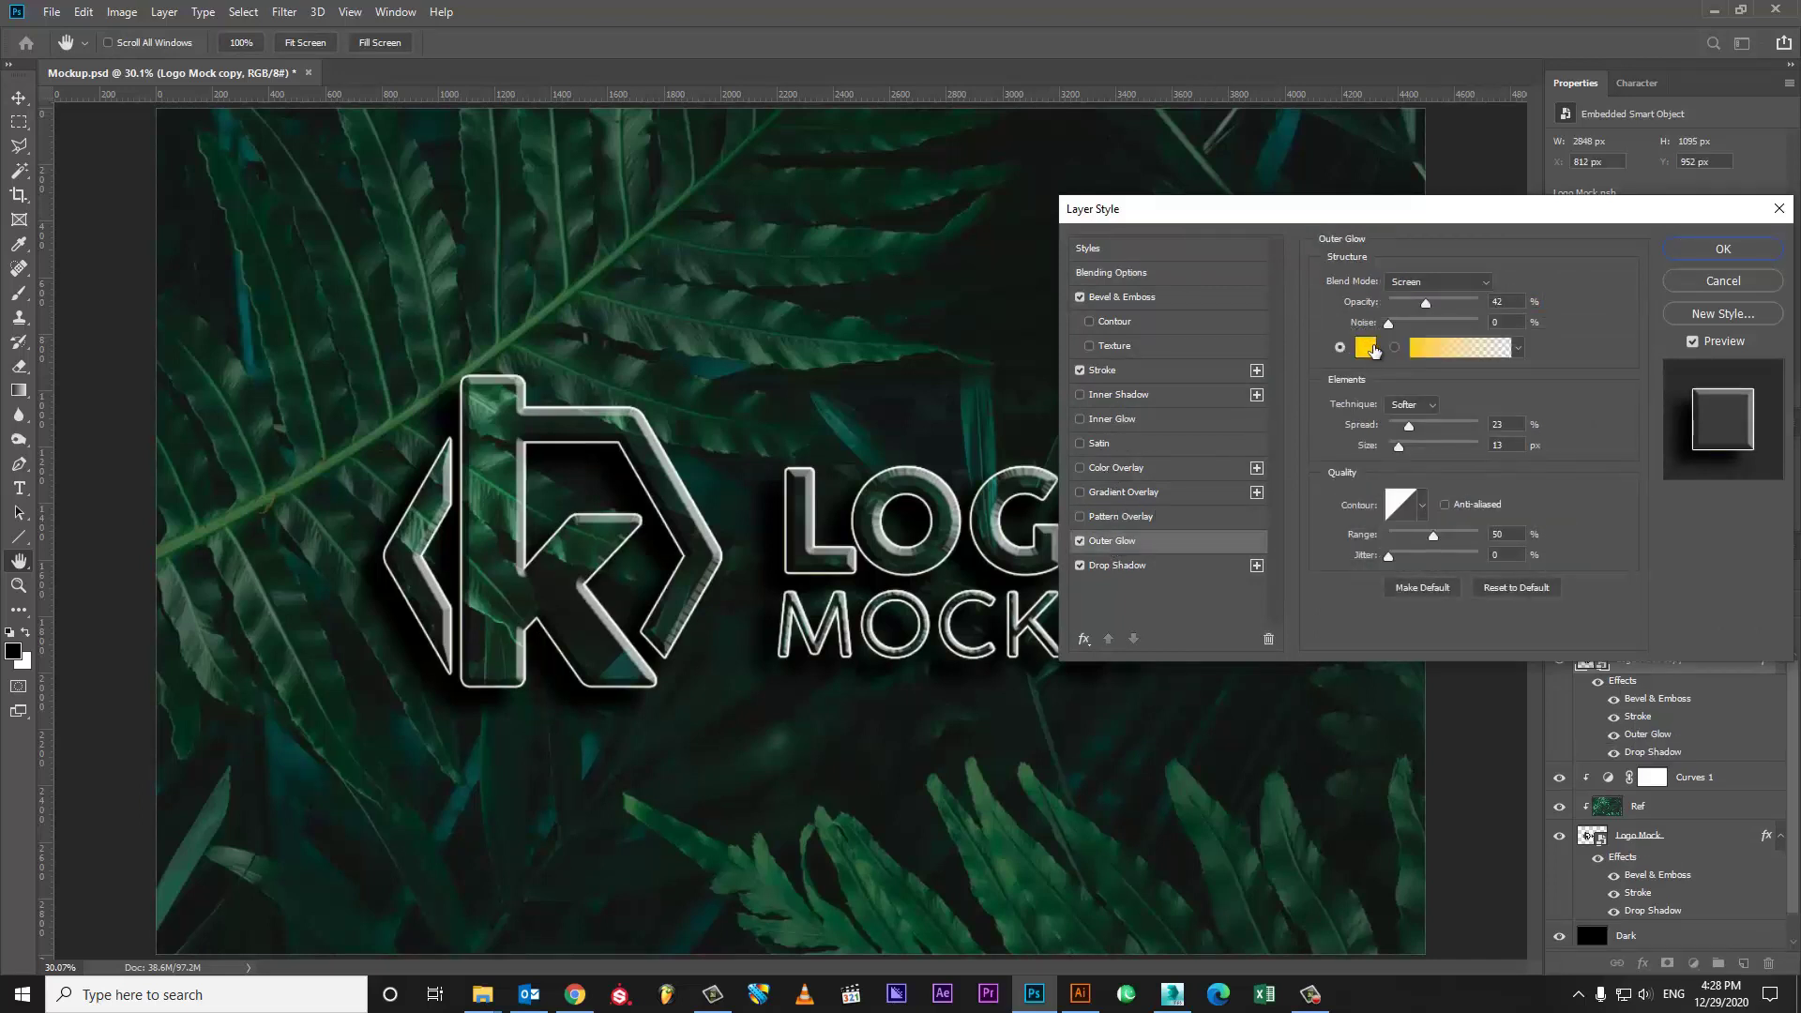
{"action": "mouse_move", "coordinate": [1399, 447]}
{"action": "left_mouse_down"}
{"action": "mouse_move", "coordinate": [1422, 447]}
{"action": "mouse_move", "coordinate": [1386, 434]}
{"action": "left_mouse_up"}
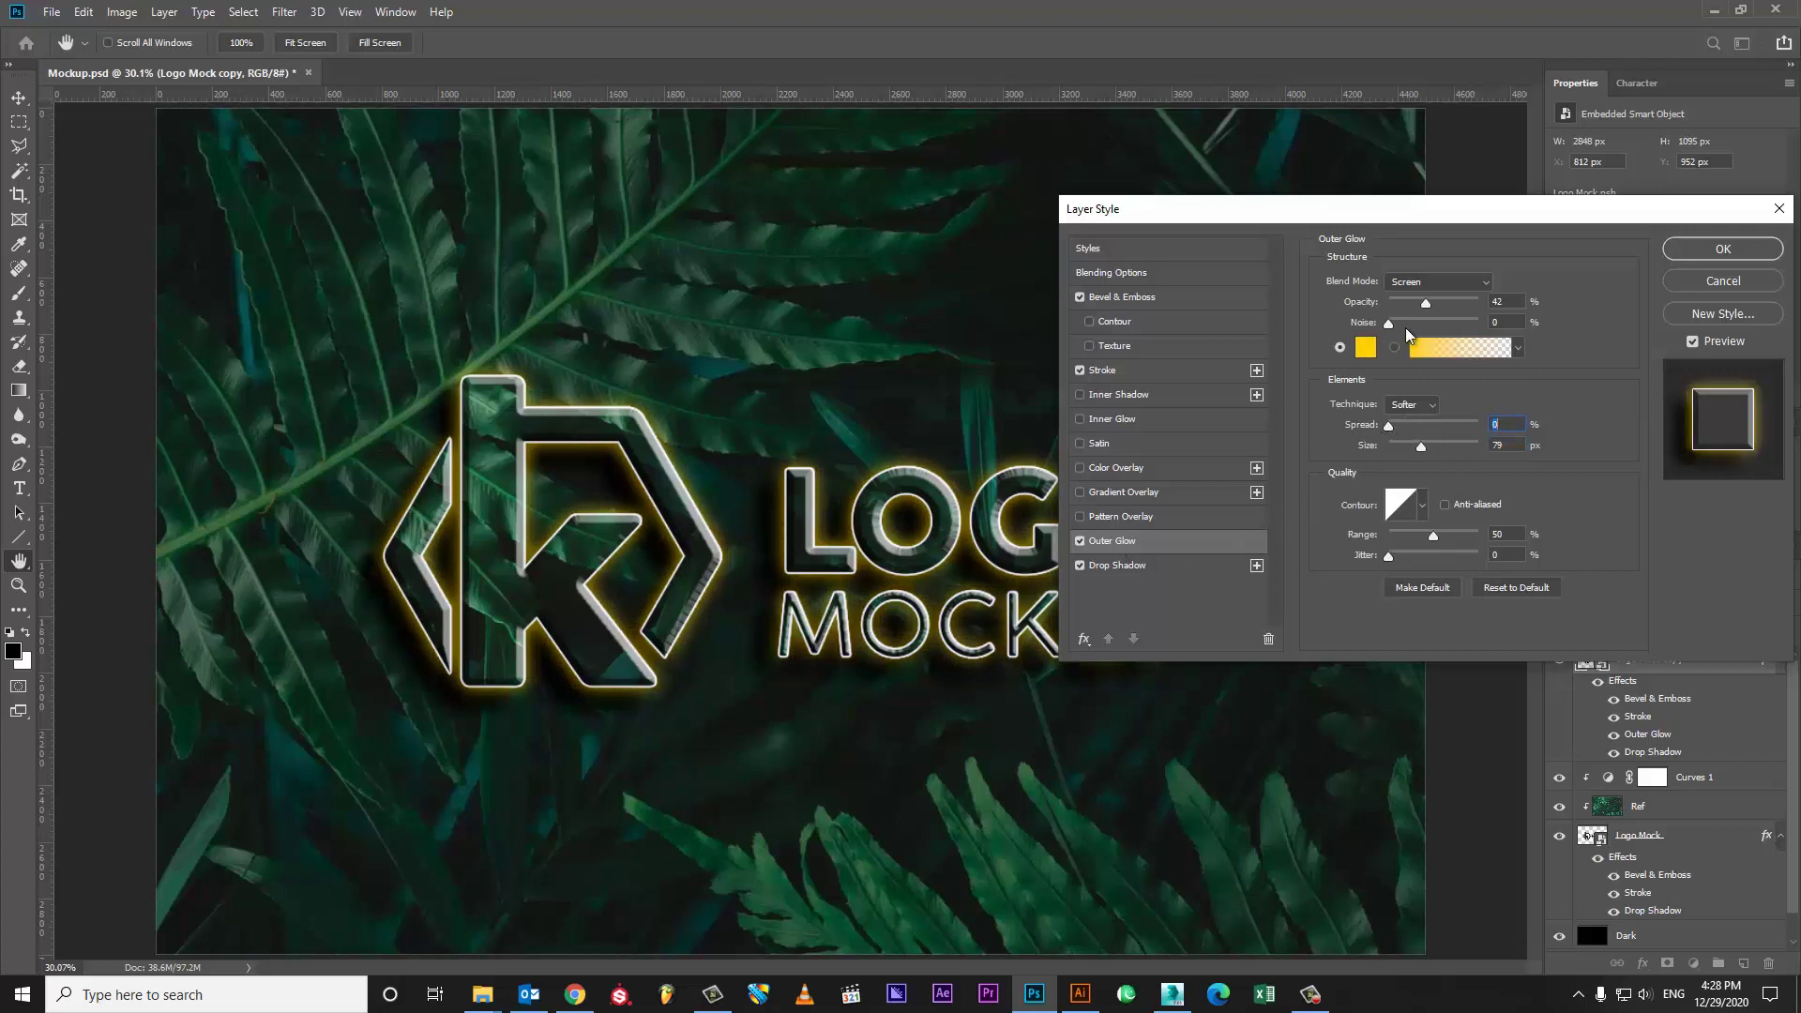
Step: Make the glow green with 24% spread and 92 px size
{"action": "left_click", "coordinate": [1366, 347]}
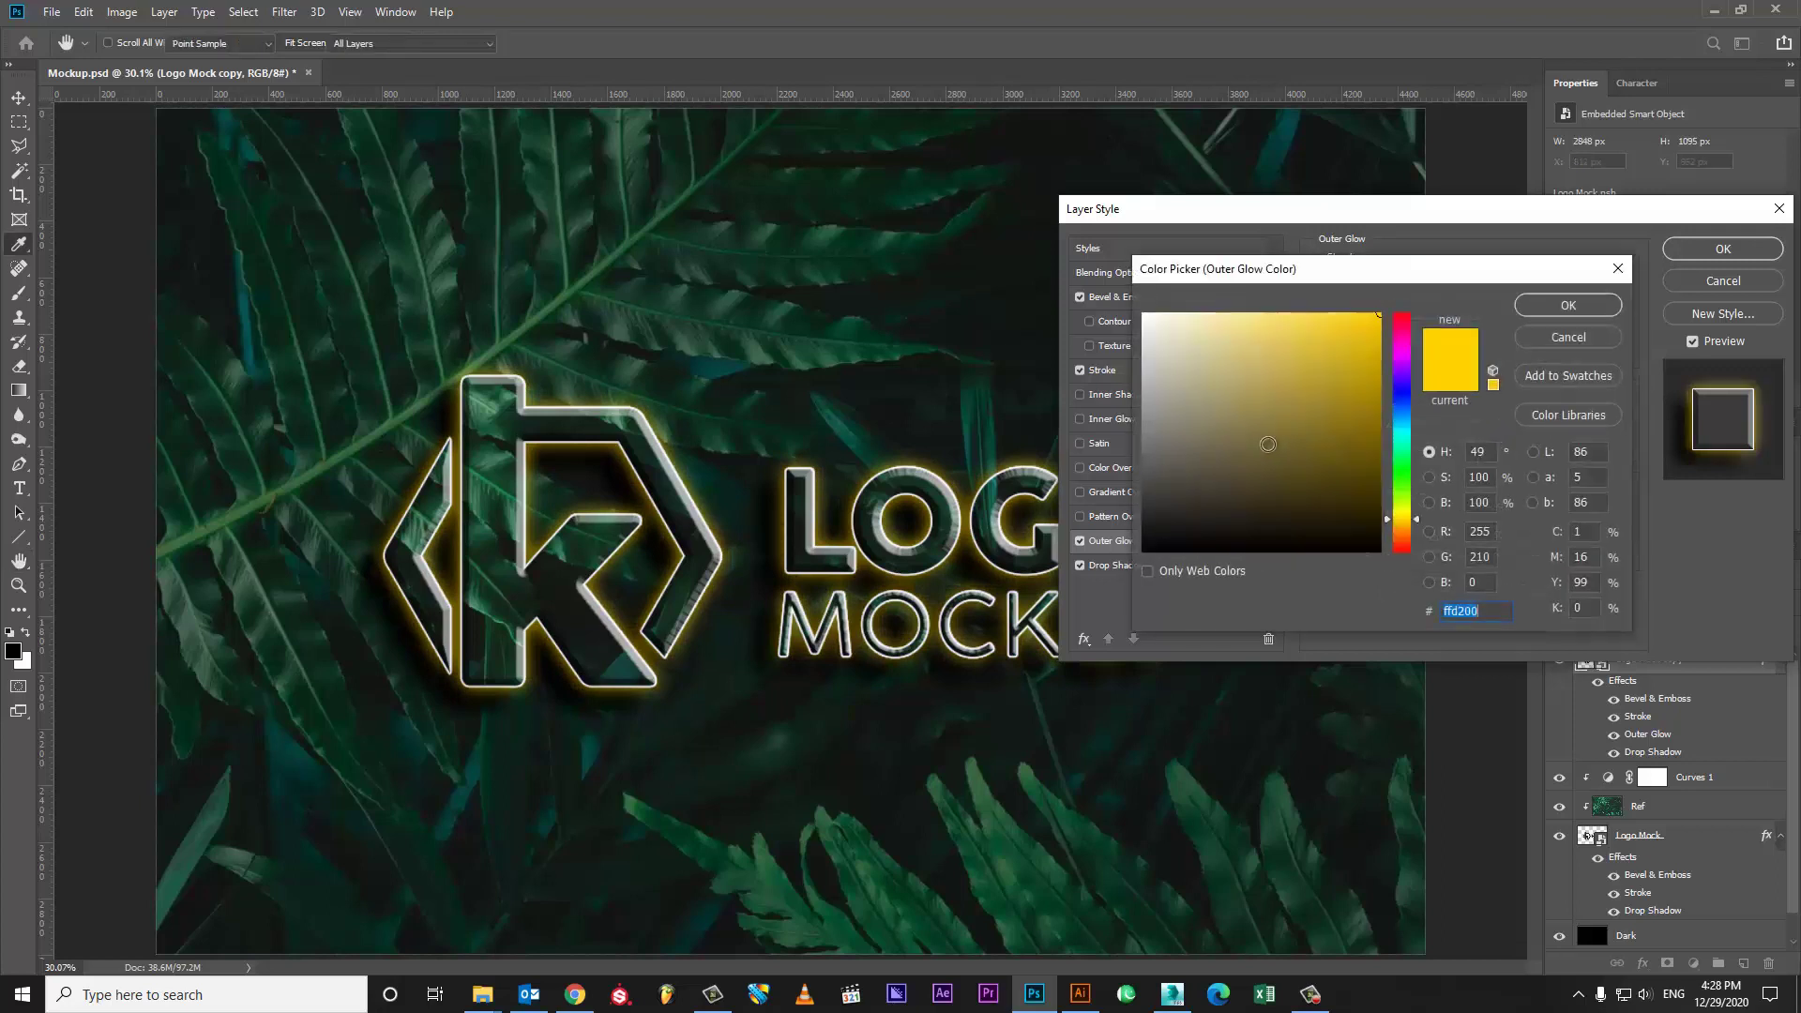
{"action": "left_click", "coordinate": [1401, 484]}
{"action": "left_click", "coordinate": [1378, 495]}
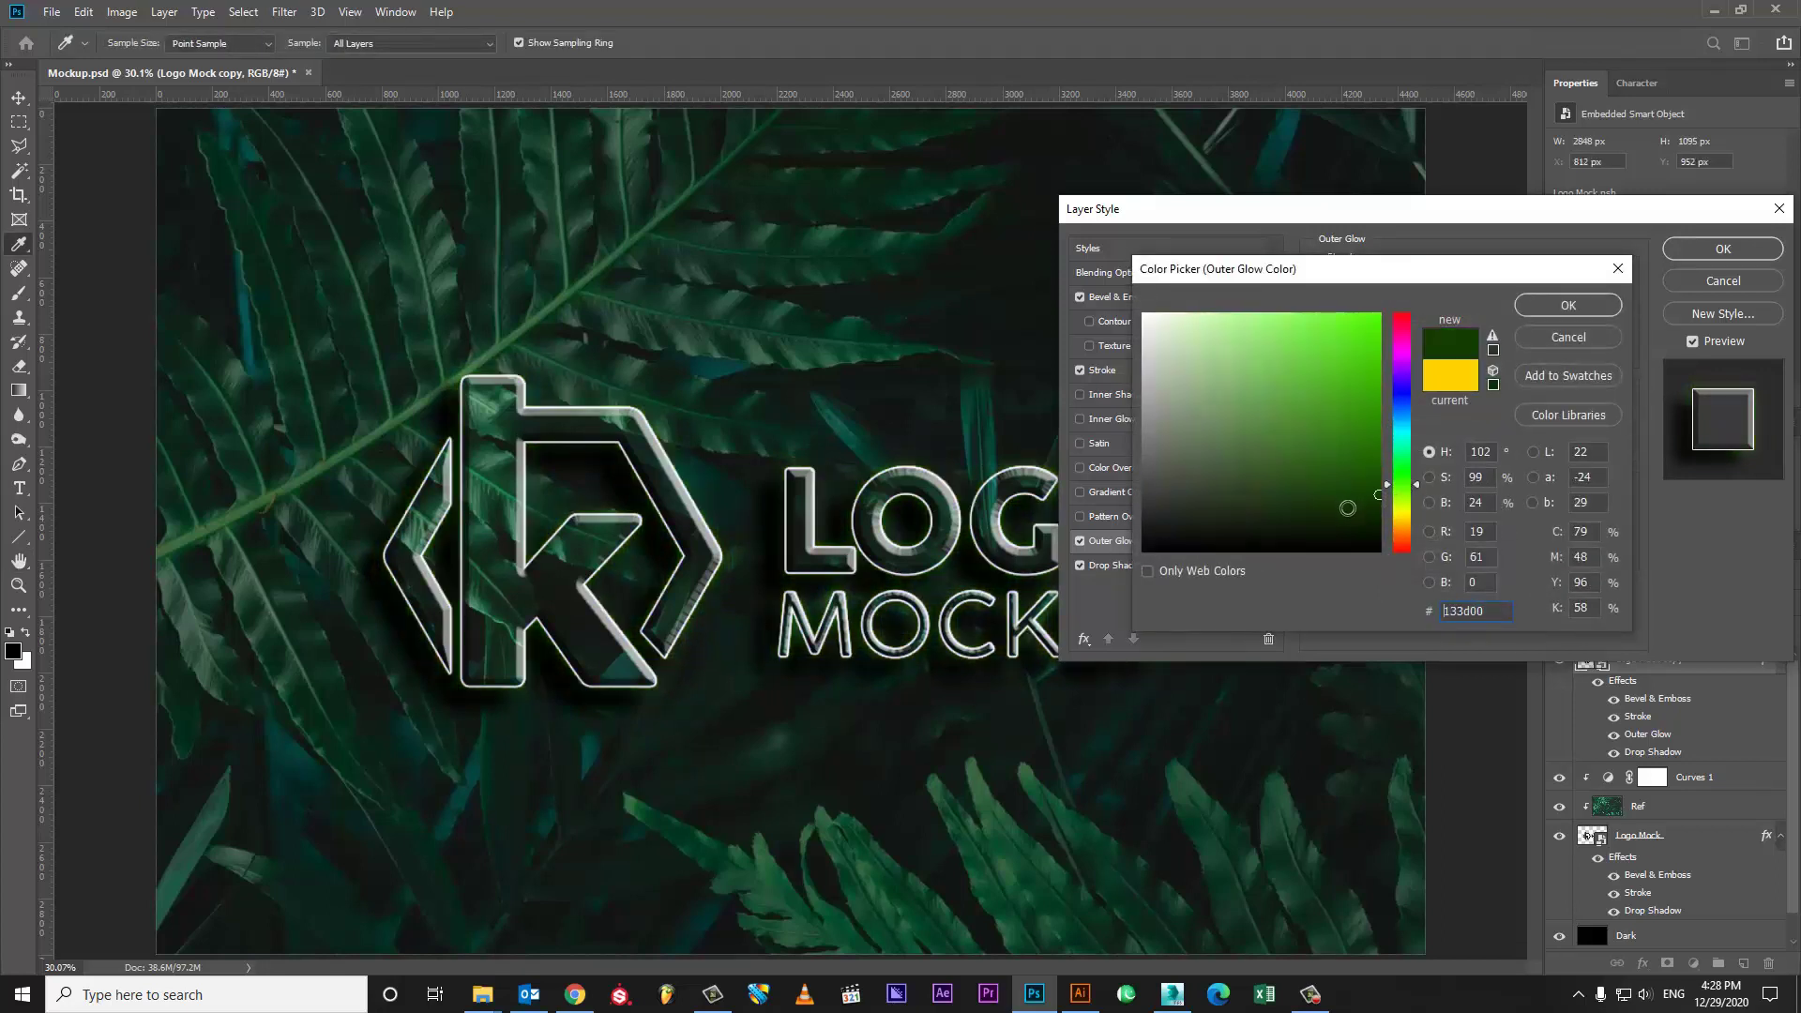
{"action": "left_click", "coordinate": [1375, 477]}
{"action": "left_click", "coordinate": [1396, 465]}
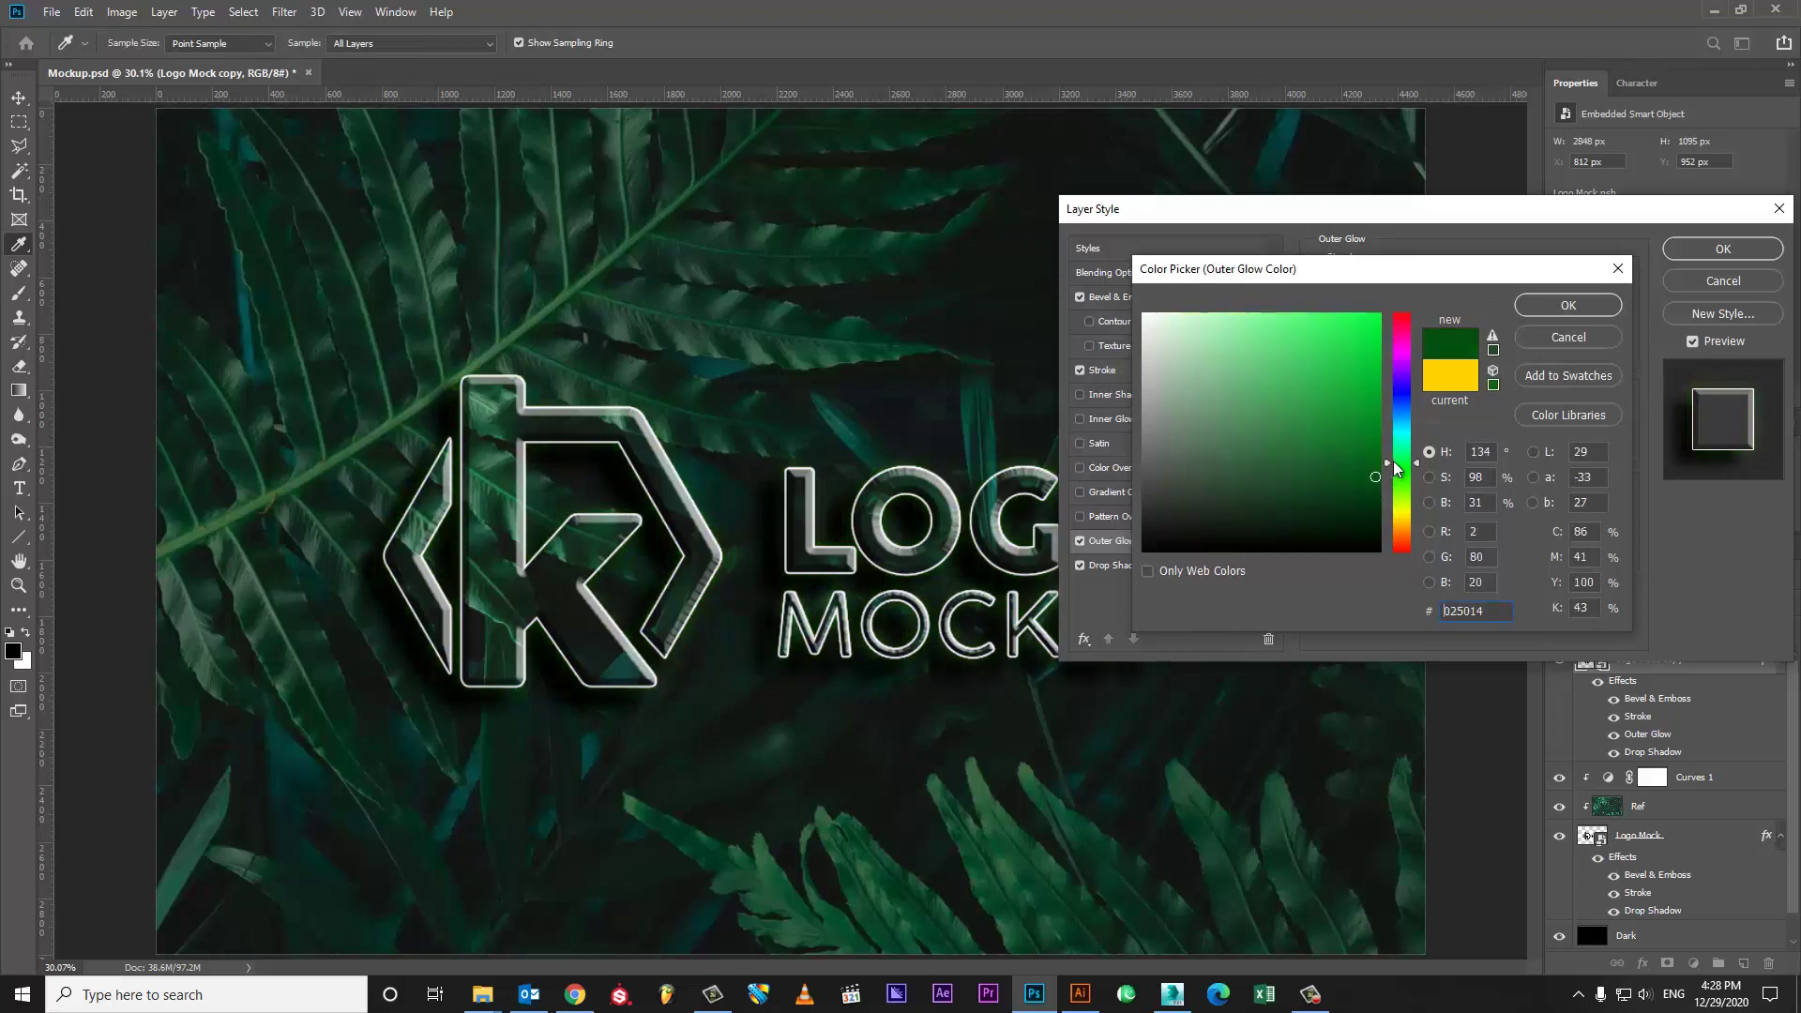
{"action": "mouse_move", "coordinate": [1396, 467]}
{"action": "left_mouse_down"}
{"action": "mouse_move", "coordinate": [1420, 453]}
{"action": "mouse_move", "coordinate": [1402, 480]}
{"action": "mouse_move", "coordinate": [1379, 439]}
{"action": "mouse_move", "coordinate": [1420, 499]}
{"action": "left_mouse_up"}
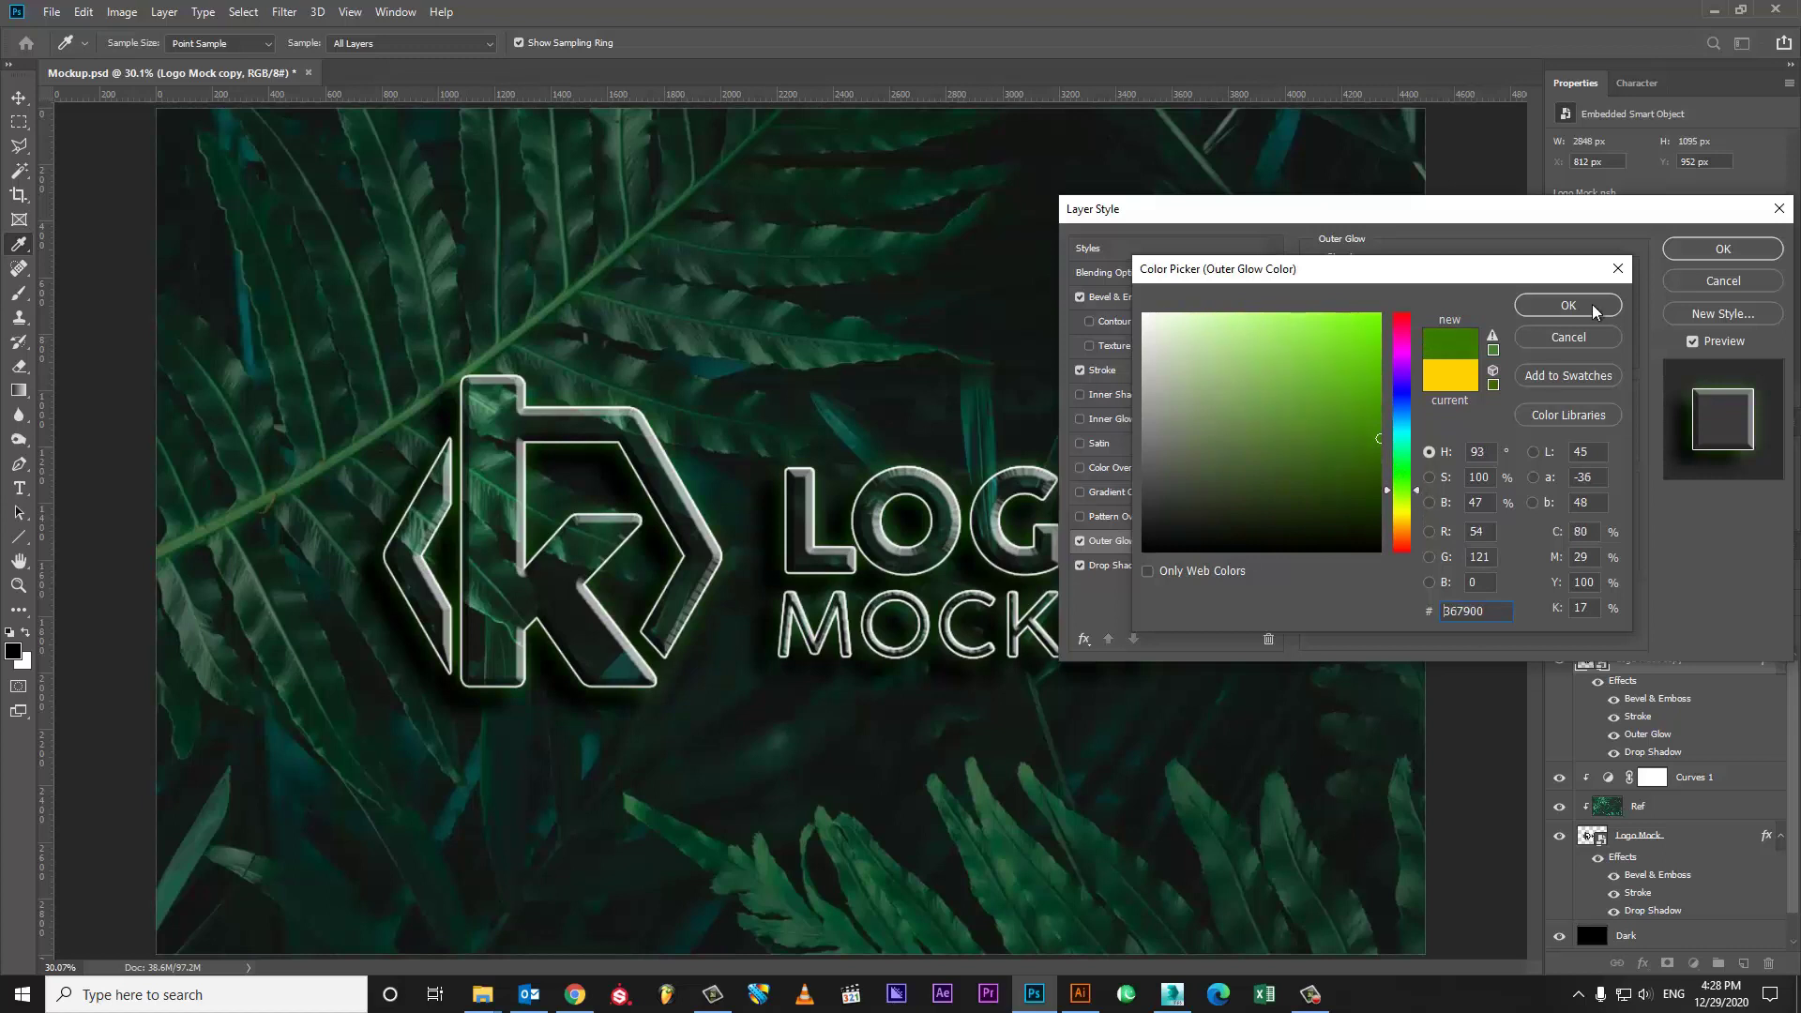
{"action": "left_click", "coordinate": [1569, 305]}
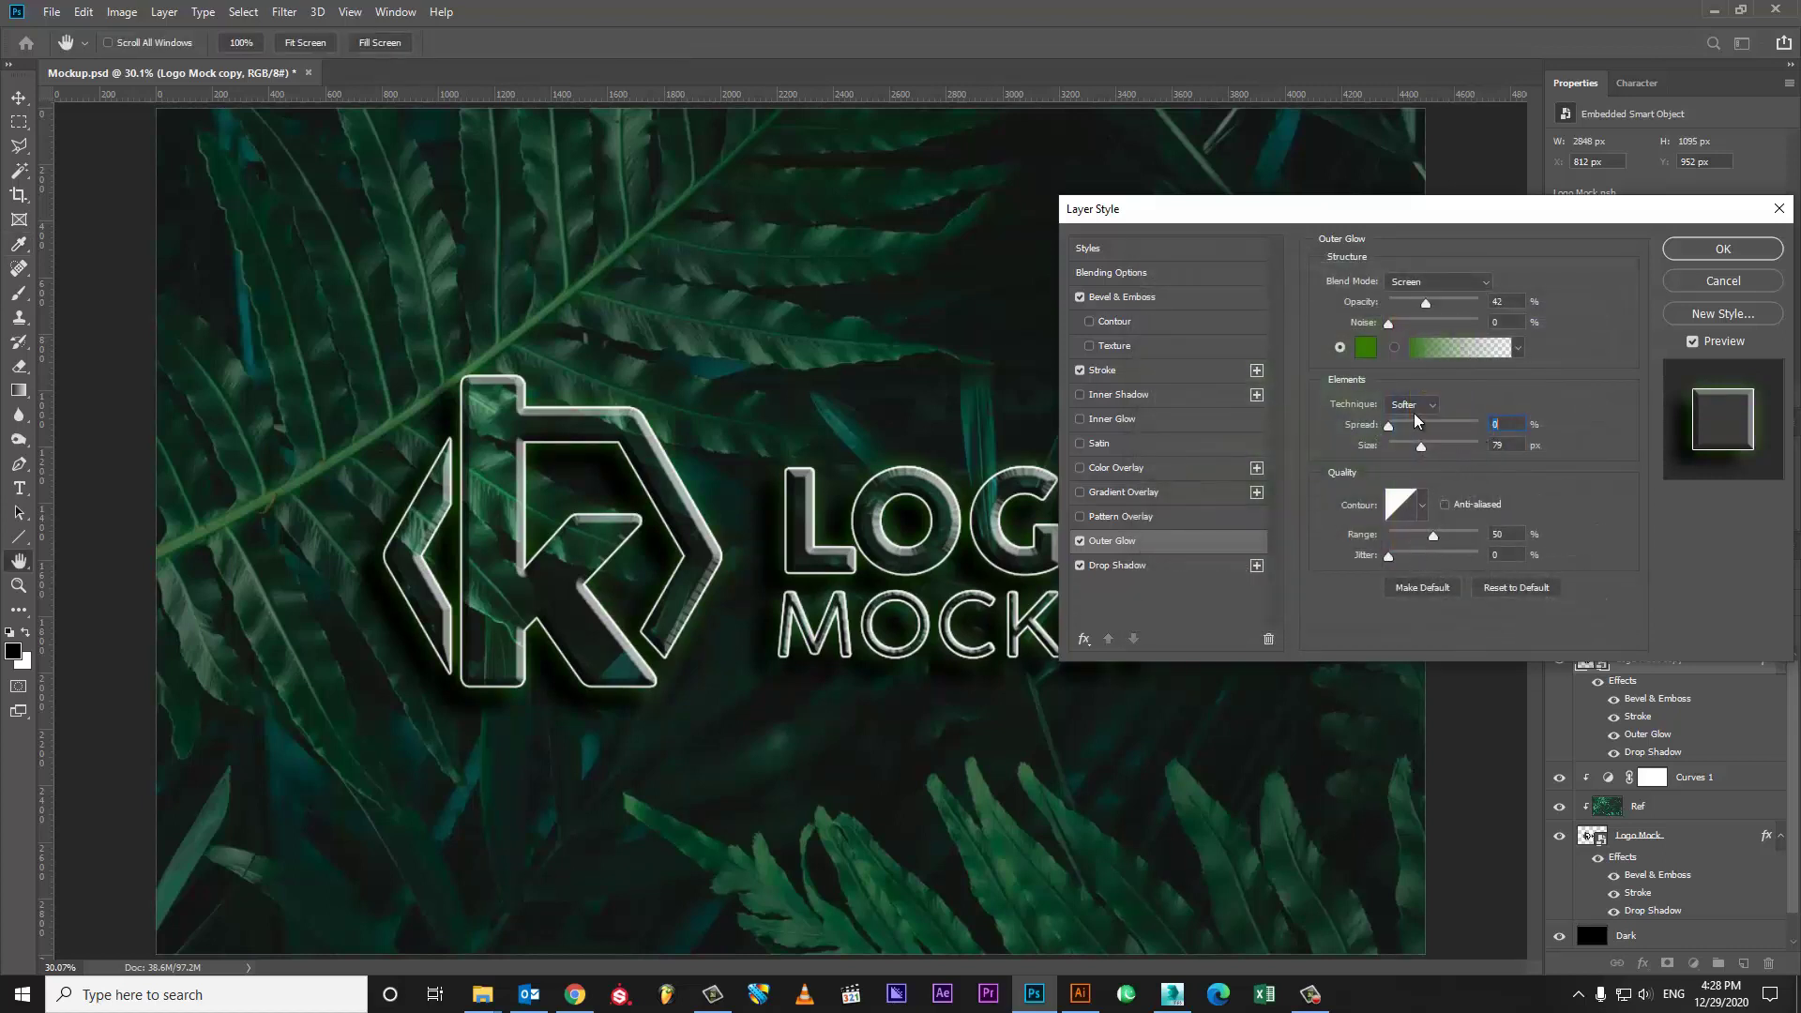
{"action": "left_click_drag", "start_coordinate": [1391, 427], "coordinate": [1410, 427]}
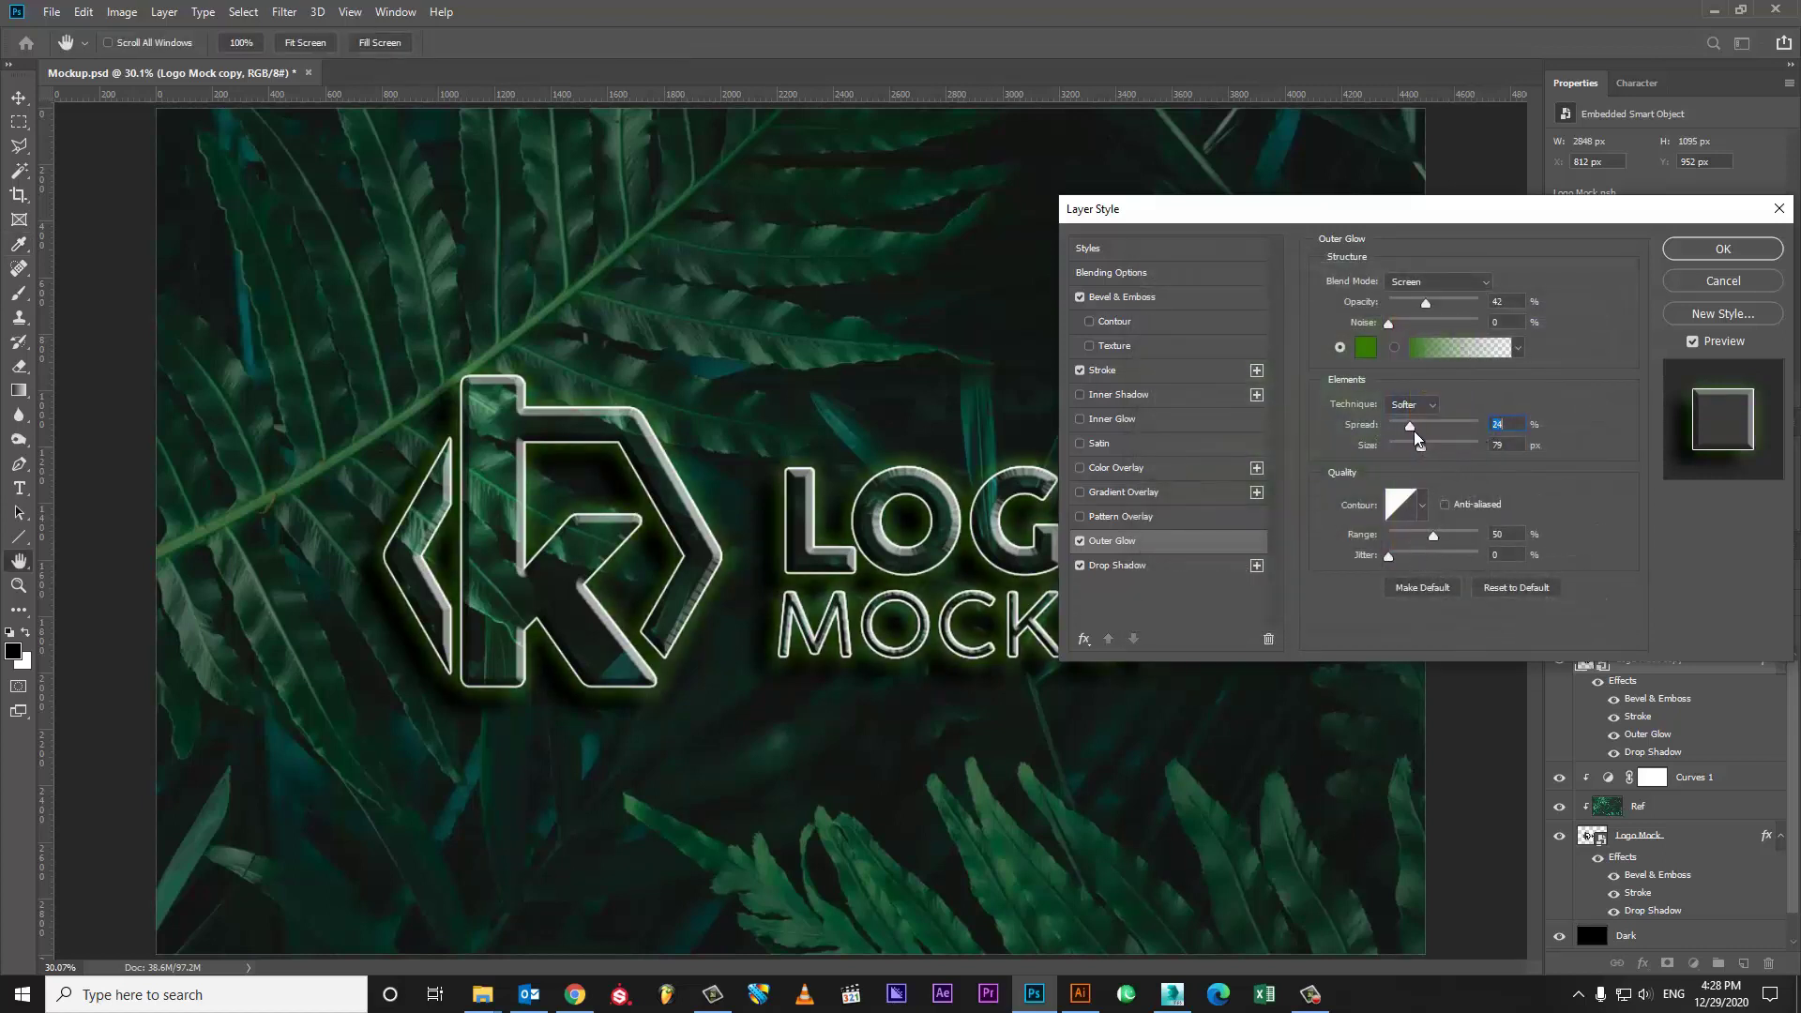
{"action": "left_click", "coordinate": [1442, 448]}
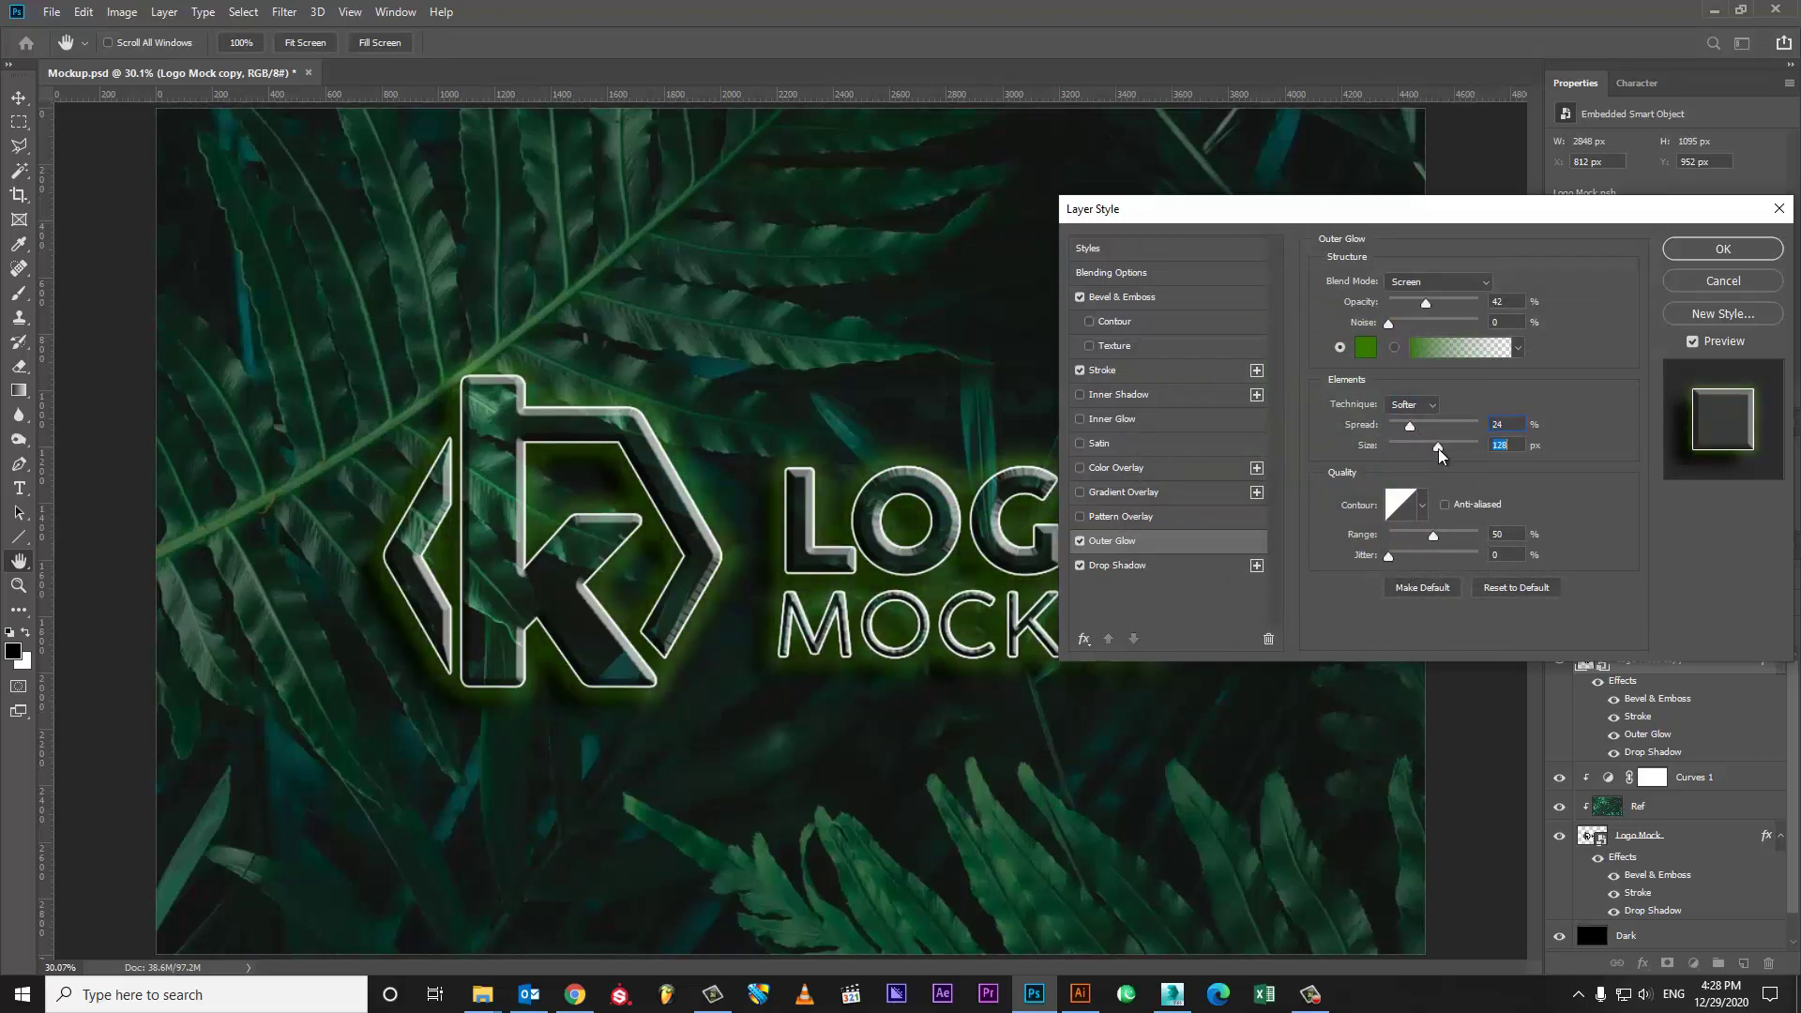
{"action": "left_click_drag", "start_coordinate": [1437, 449], "coordinate": [1427, 450]}
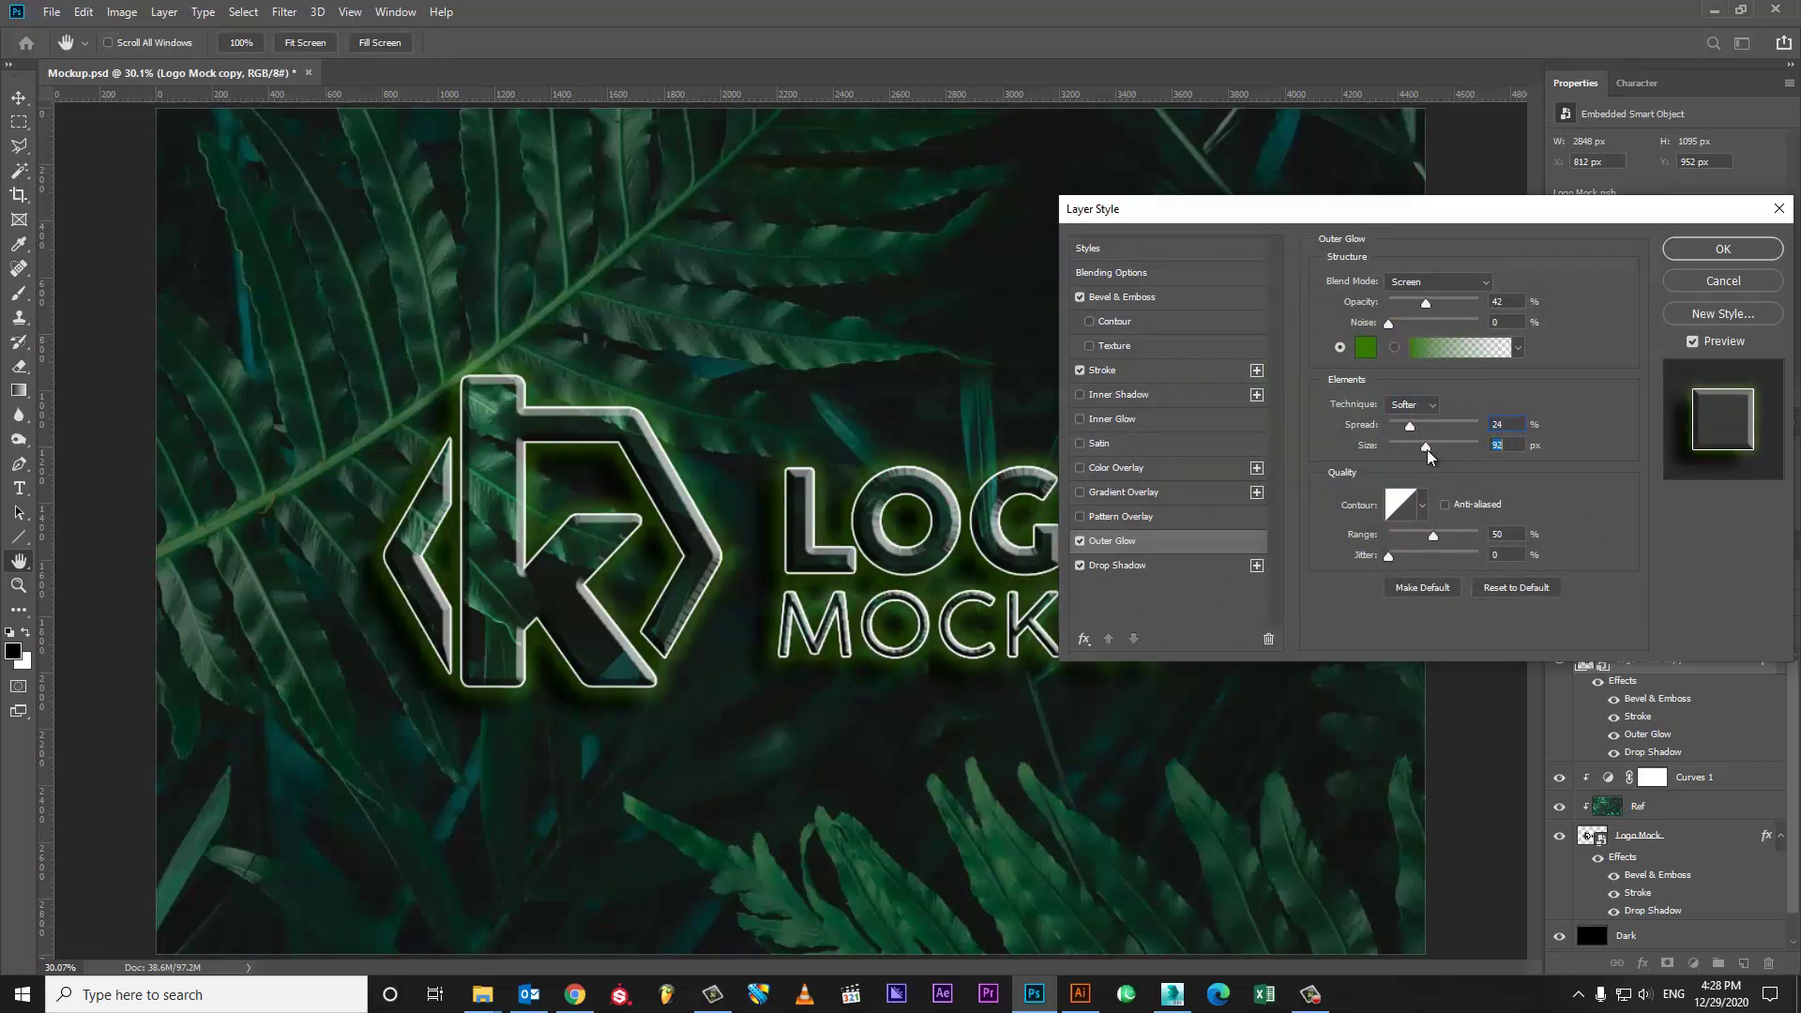
Step: Set the copy's stroke to pale green #a4d986 at 8 px and apply the style
{"action": "left_click", "coordinate": [1130, 373]}
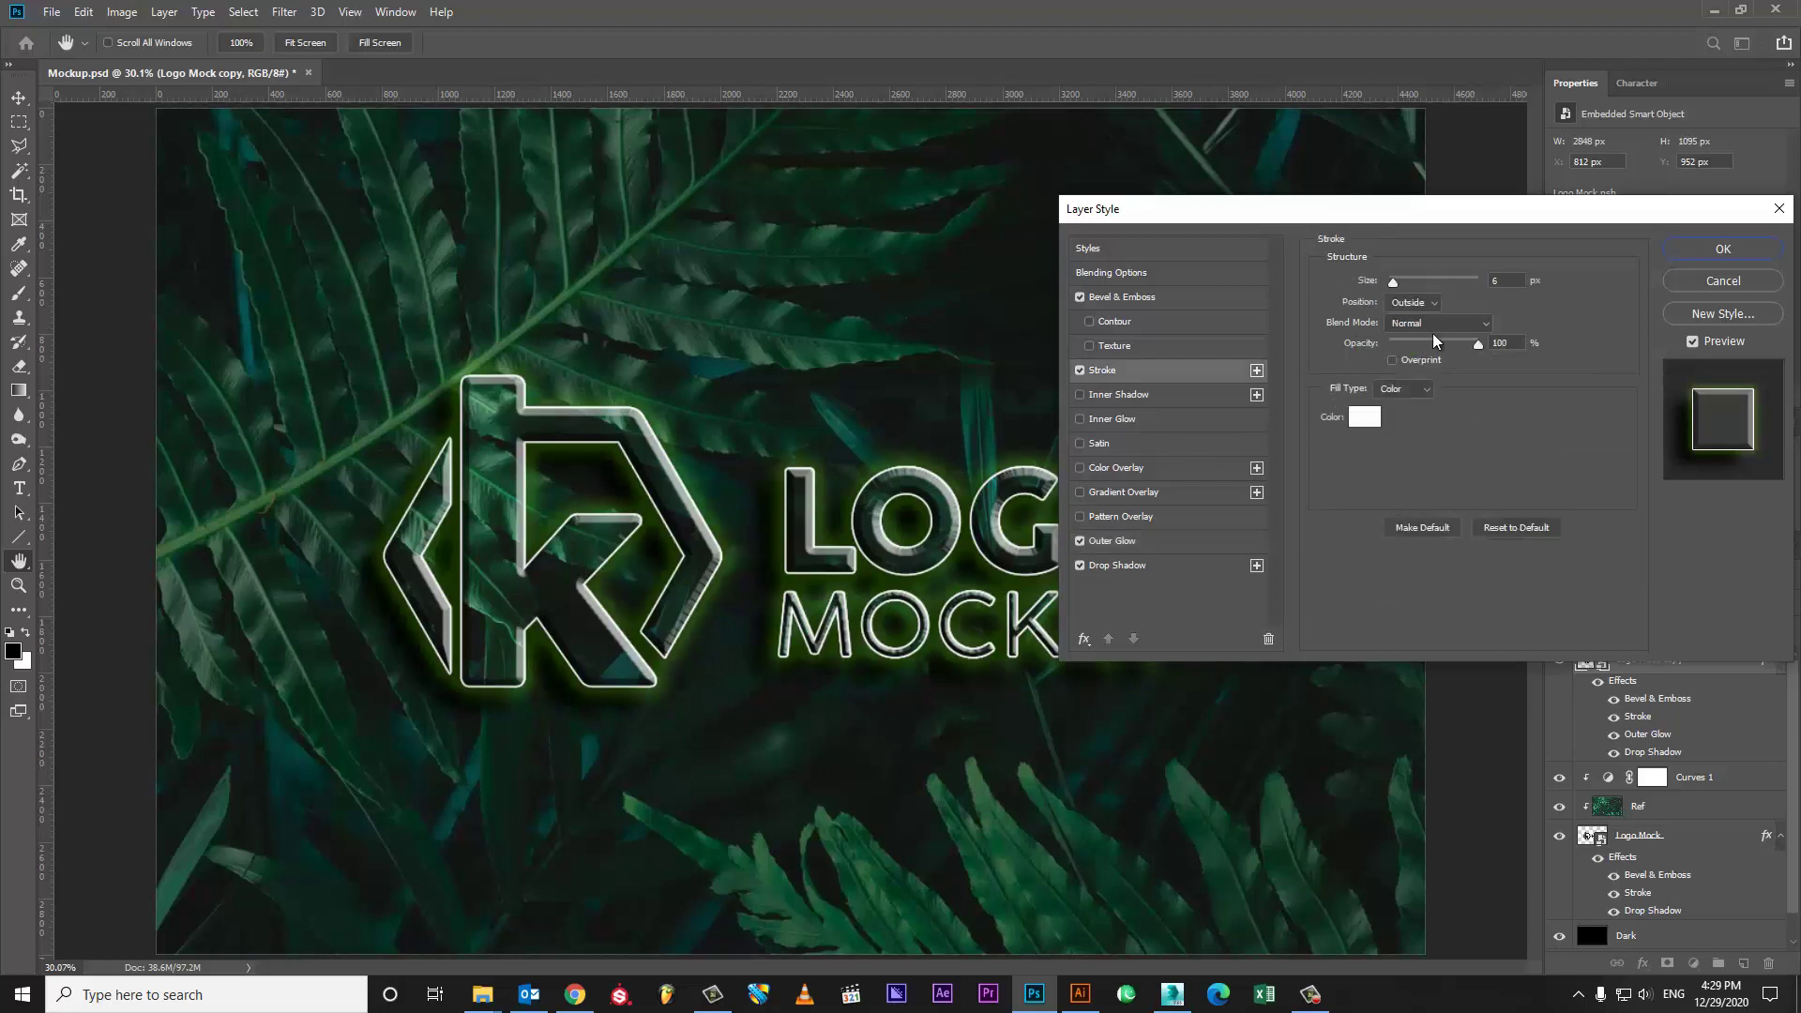
{"action": "left_click", "coordinate": [1369, 414]}
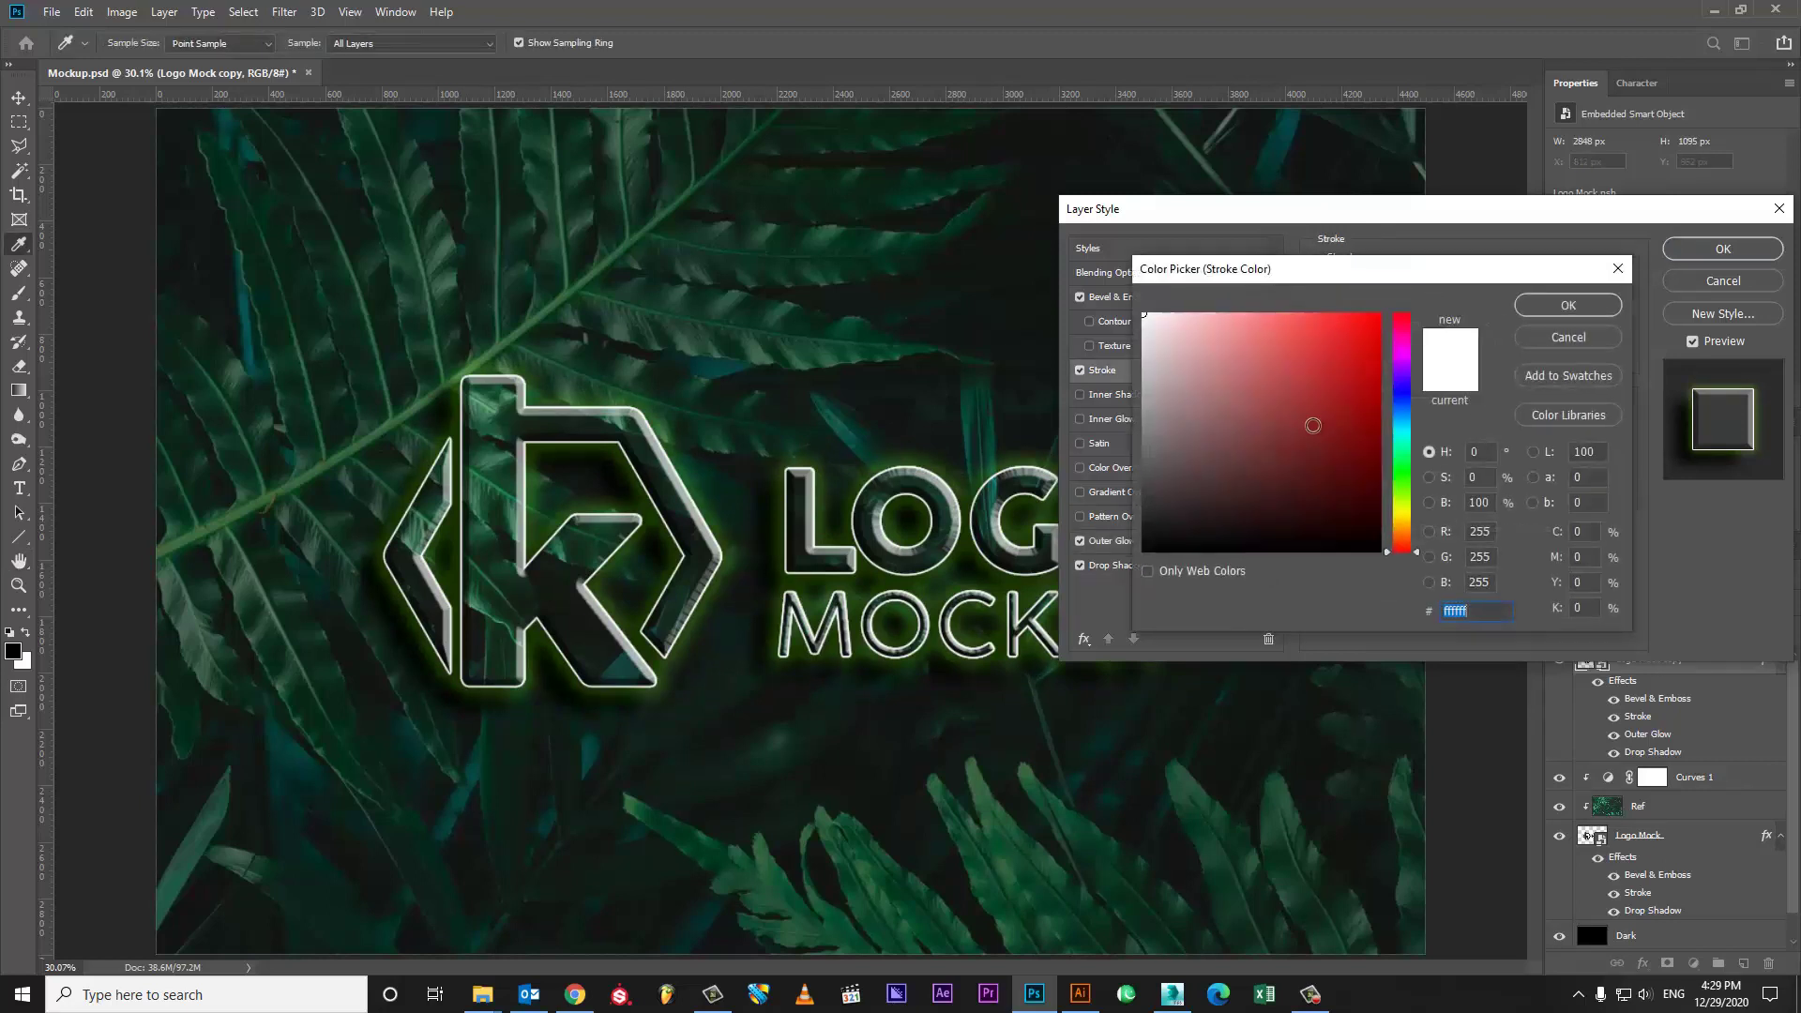
{"action": "left_click", "coordinate": [1402, 487]}
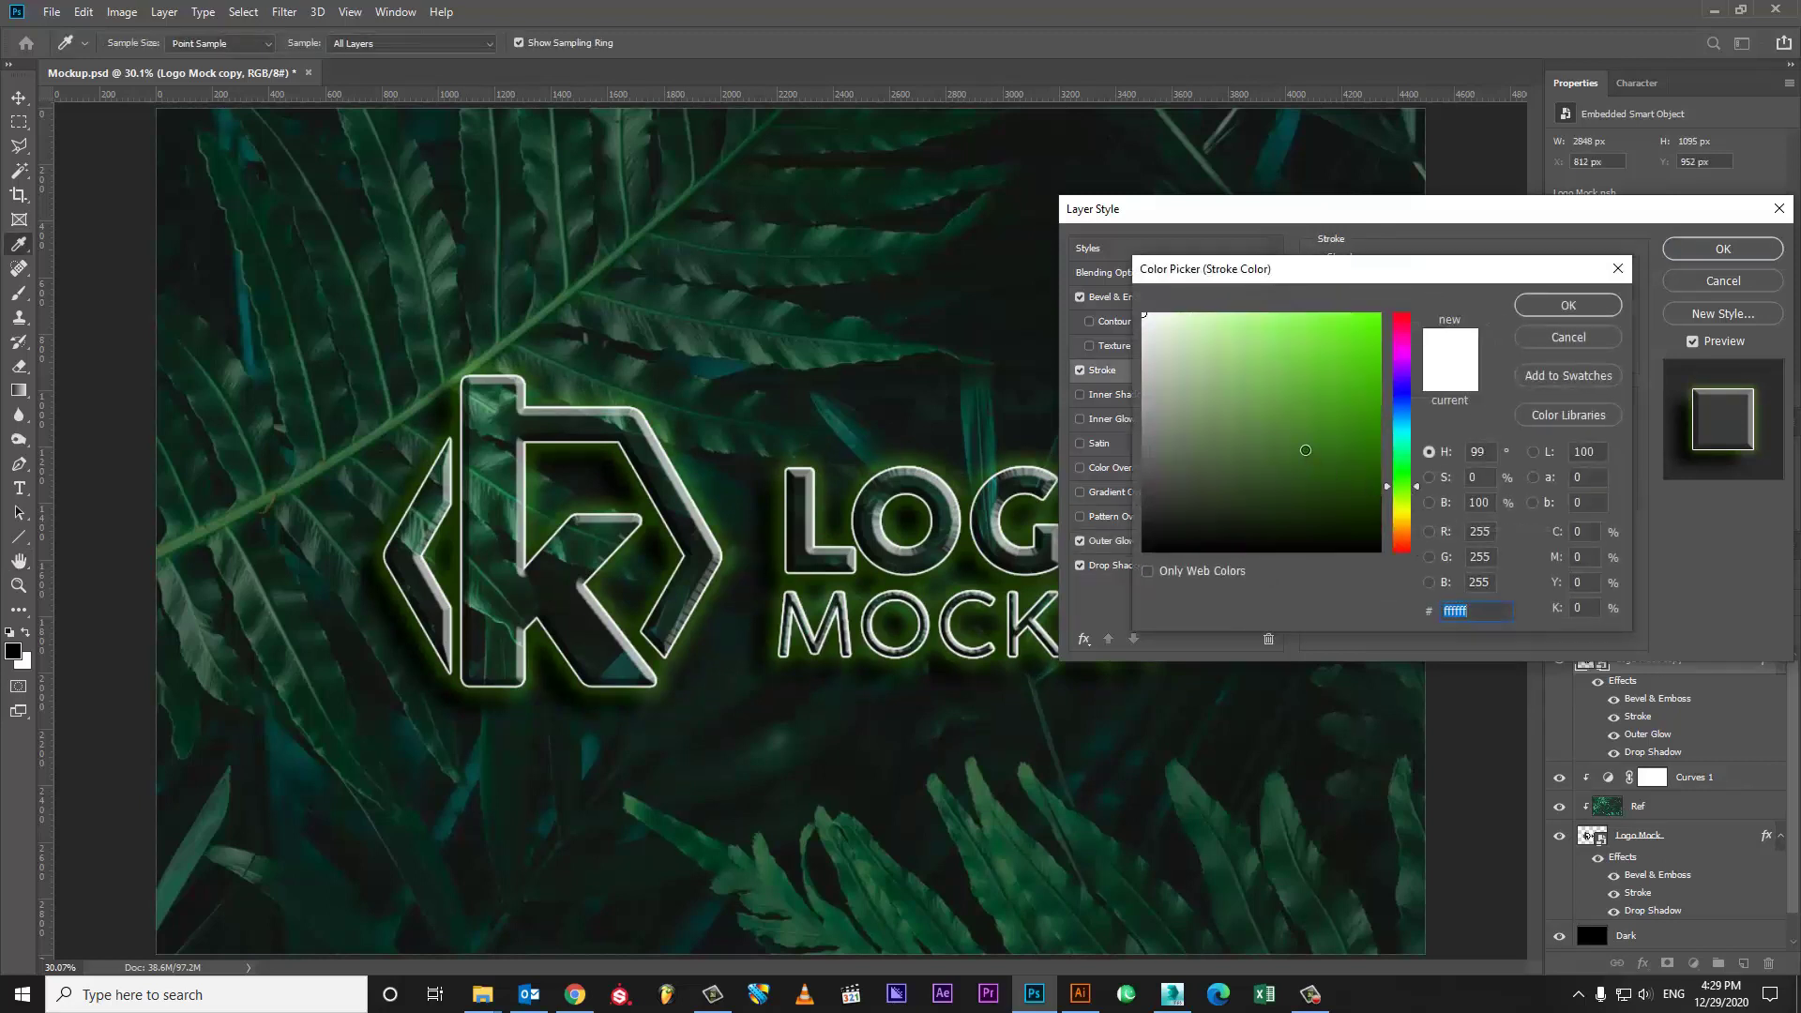
{"action": "left_click", "coordinate": [1305, 450]}
{"action": "left_click", "coordinate": [1233, 348]}
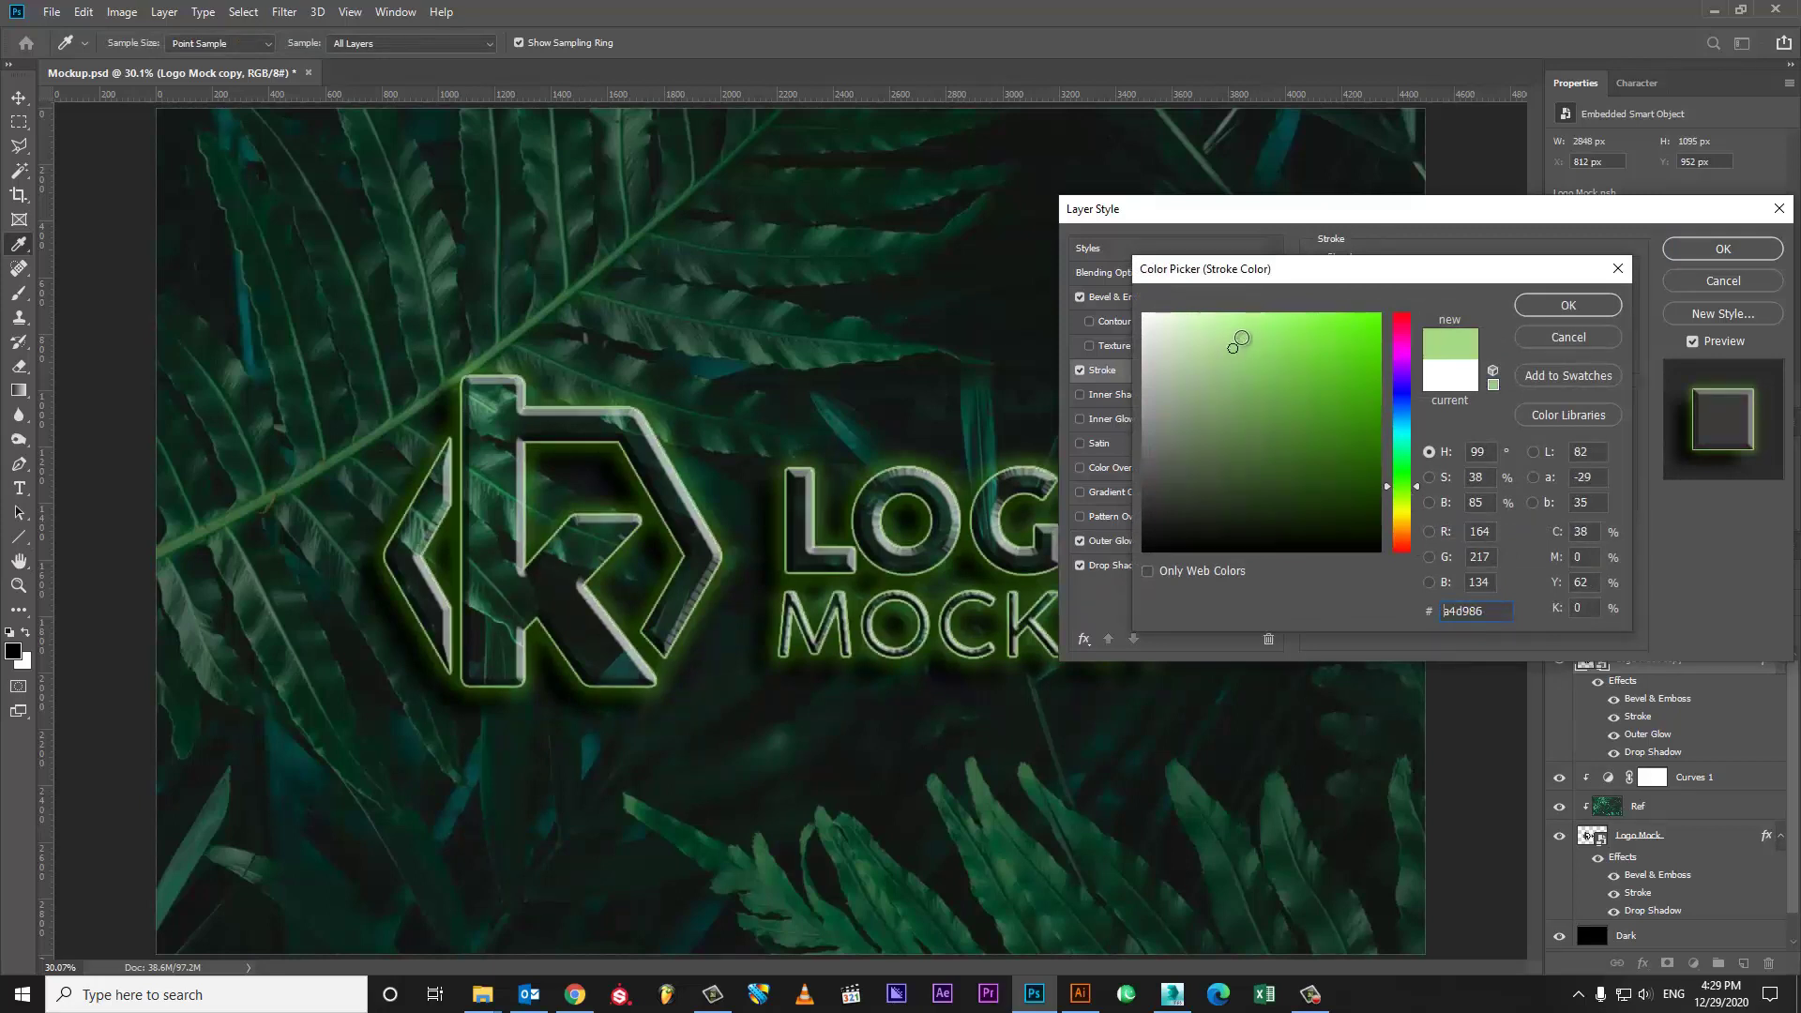
{"action": "left_click", "coordinate": [1606, 300]}
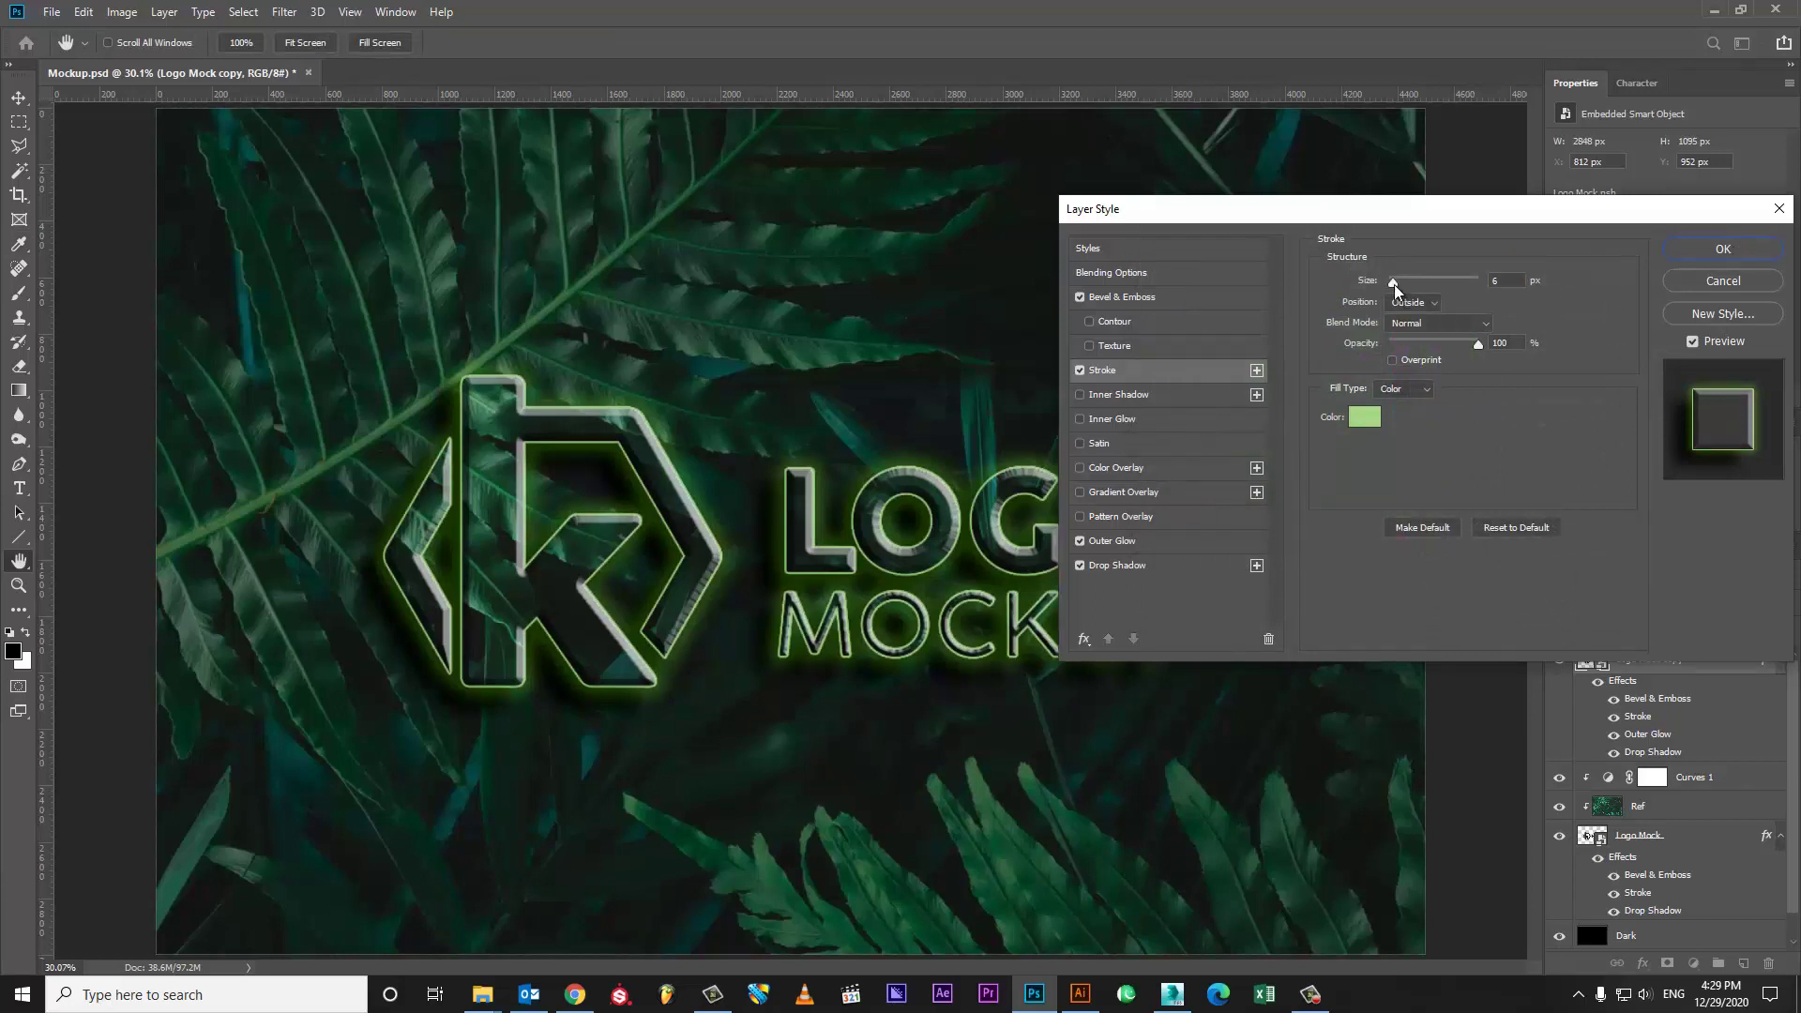
{"action": "left_click_drag", "start_coordinate": [1395, 284], "coordinate": [1397, 285]}
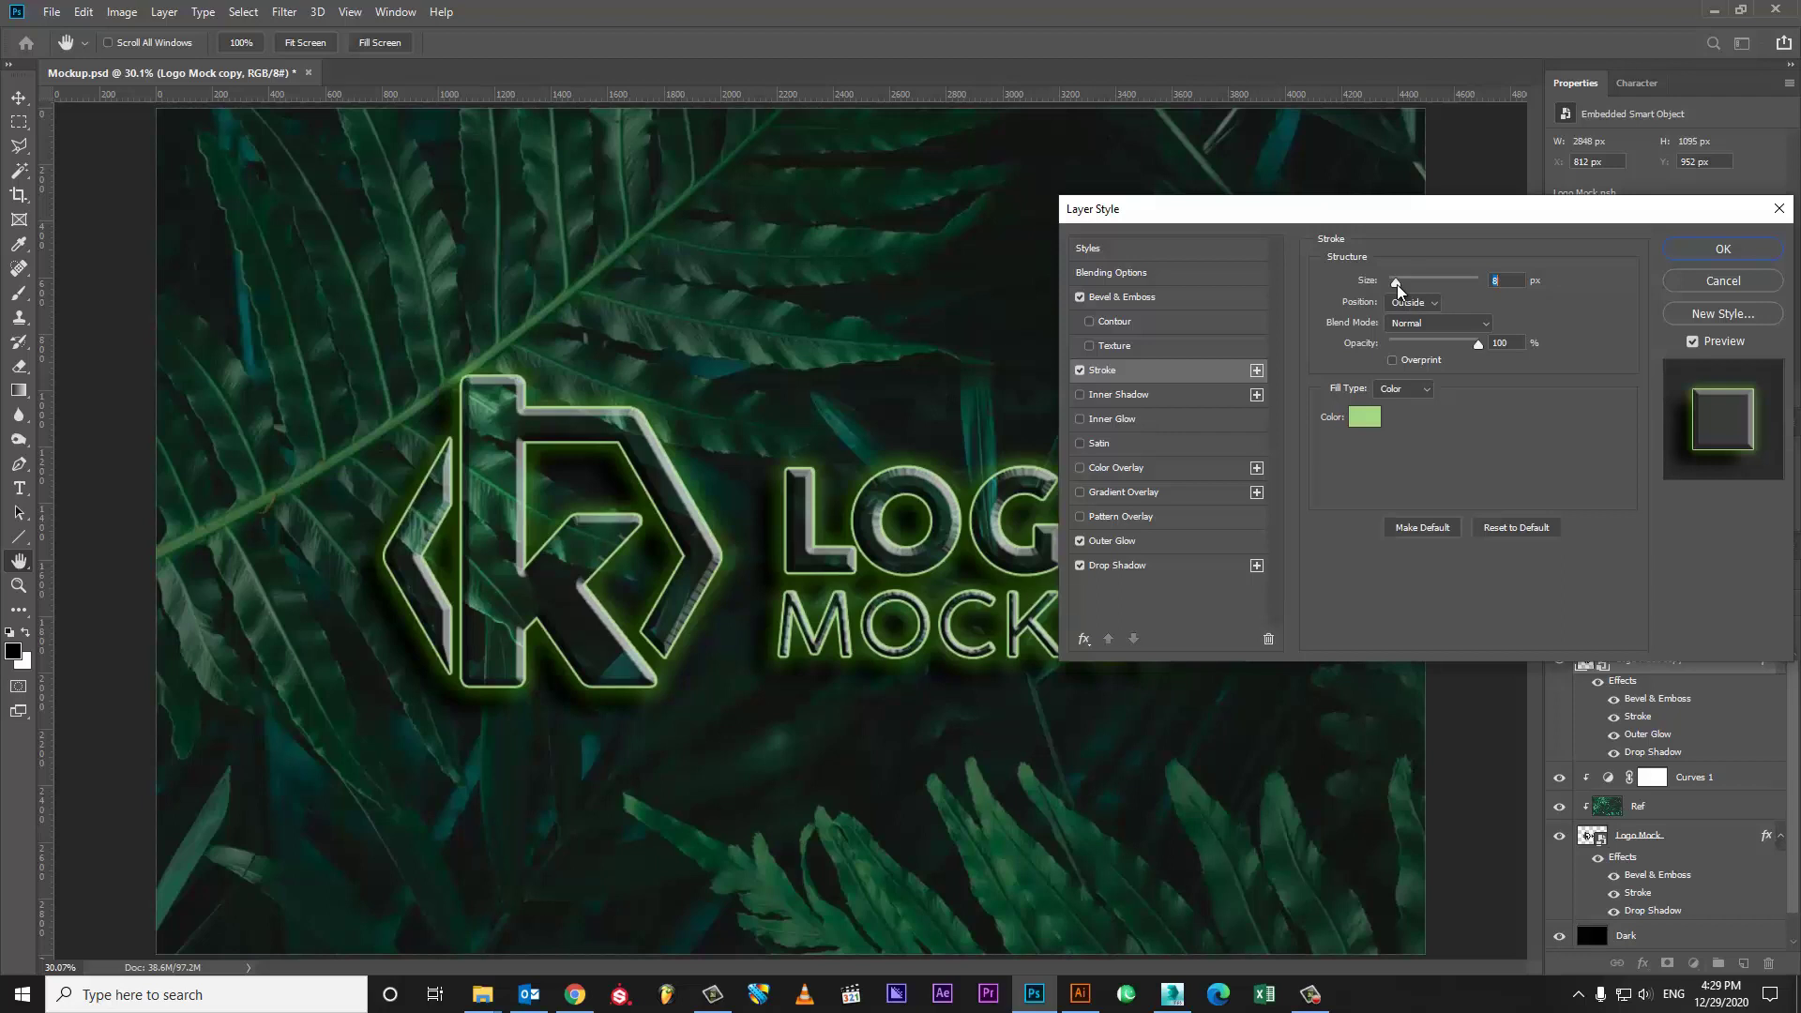
{"action": "left_click", "coordinate": [1723, 249]}
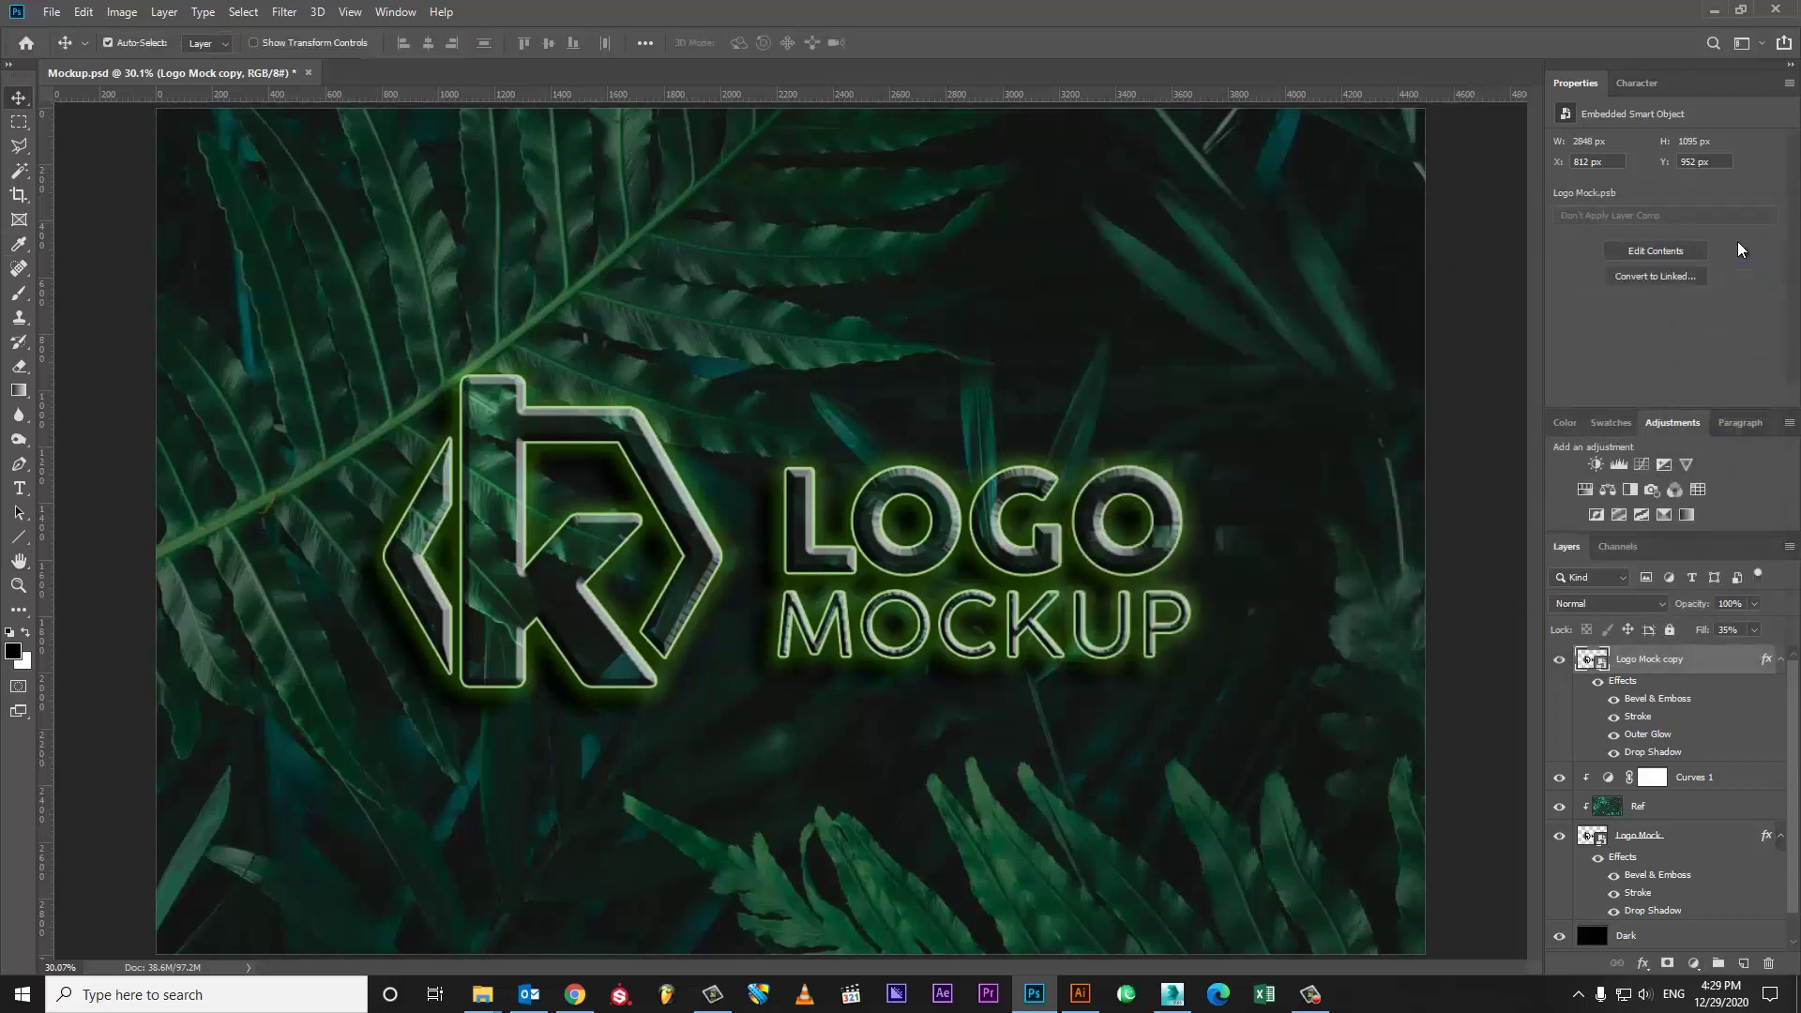
Step: Zoom out to about 16% and save, undoing an accidental empty layer
{"action": "key", "text": "z"}
{"action": "left_click_drag", "start_coordinate": [1133, 370], "coordinate": [1084, 347]}
{"action": "key", "text": "ctrl+s"}
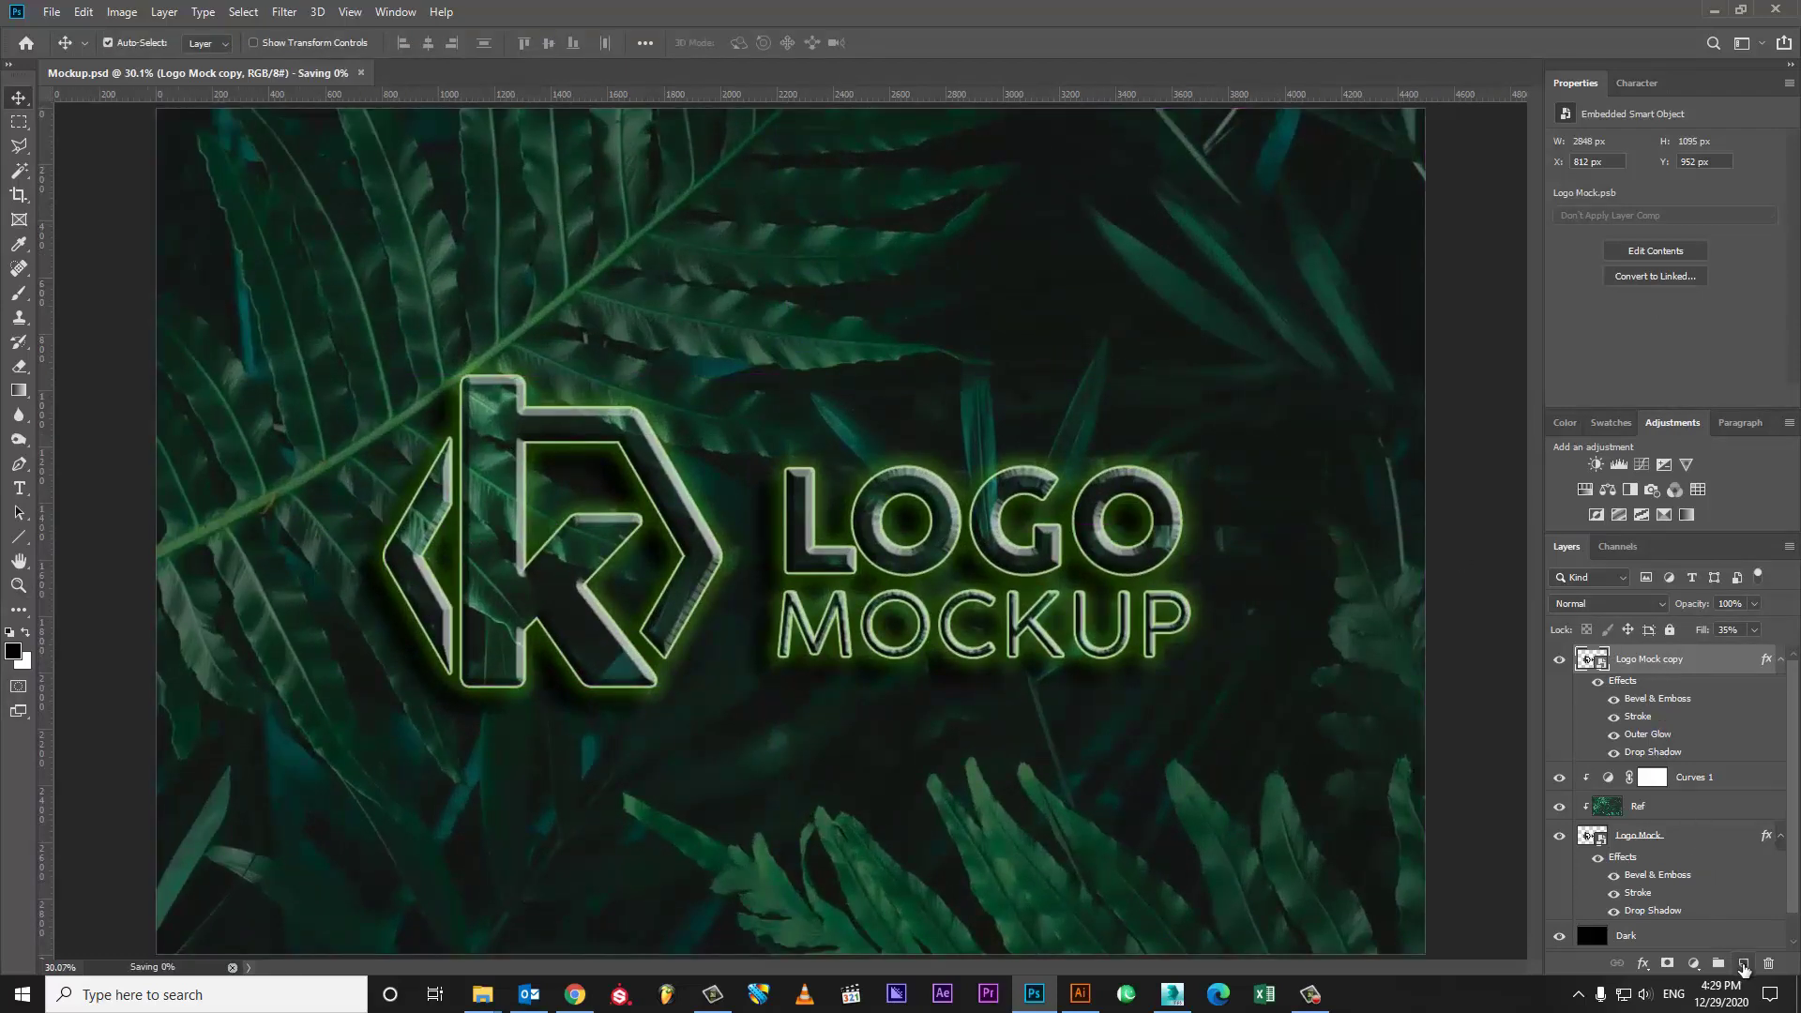
{"action": "left_click", "coordinate": [1743, 964]}
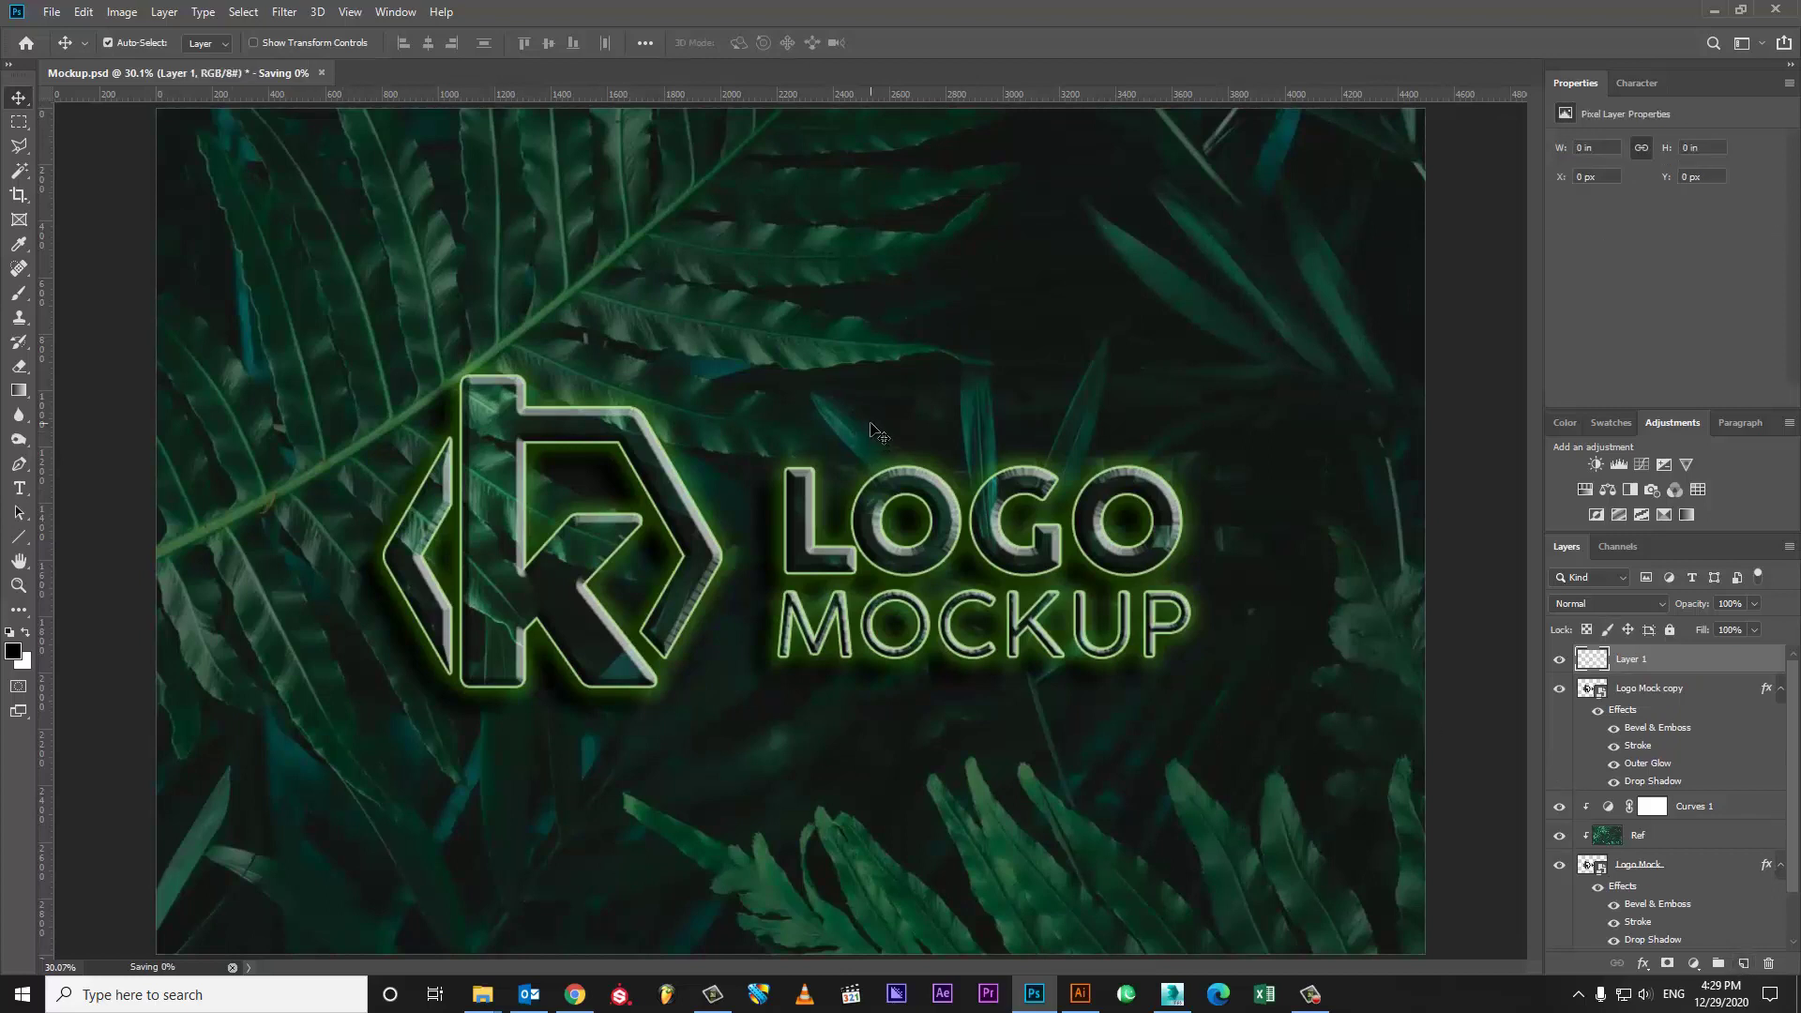
{"action": "key", "text": "ctrl+z"}
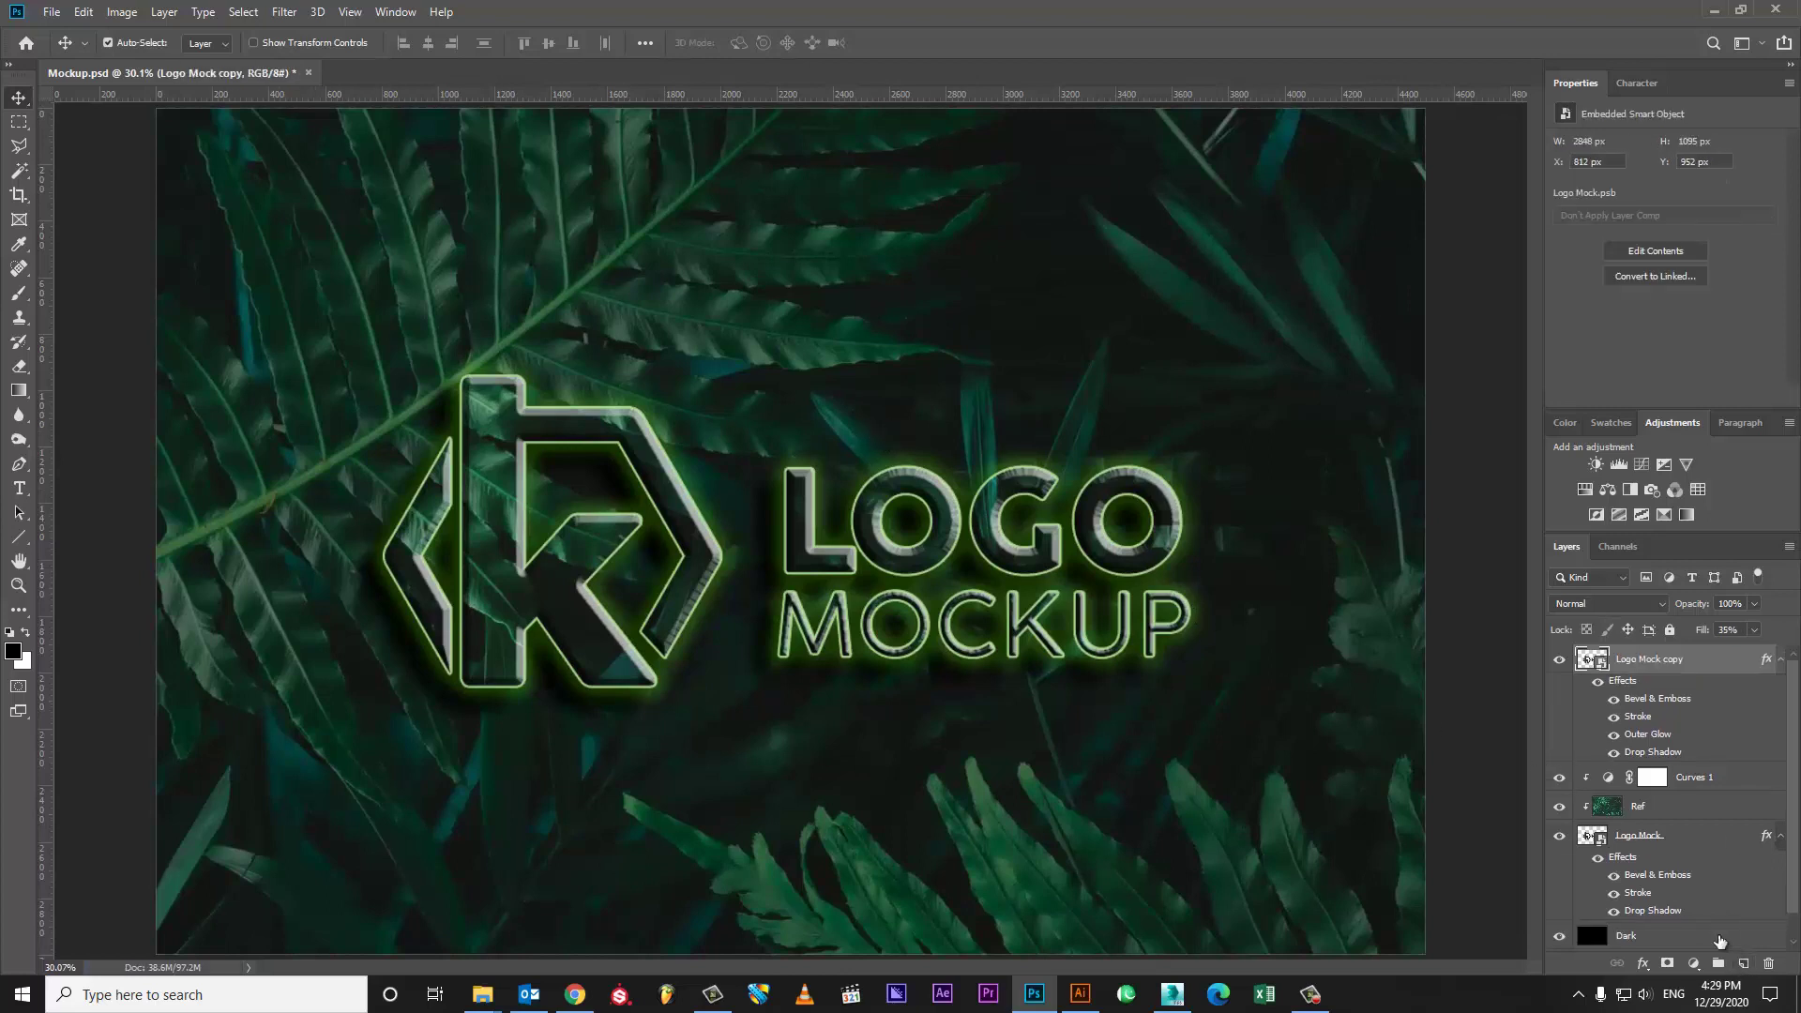
Step: Duplicate the Dark layer and move Dark copy to the top of the stack
{"action": "left_click", "coordinate": [1718, 939]}
{"action": "key", "text": "ctrl+j"}
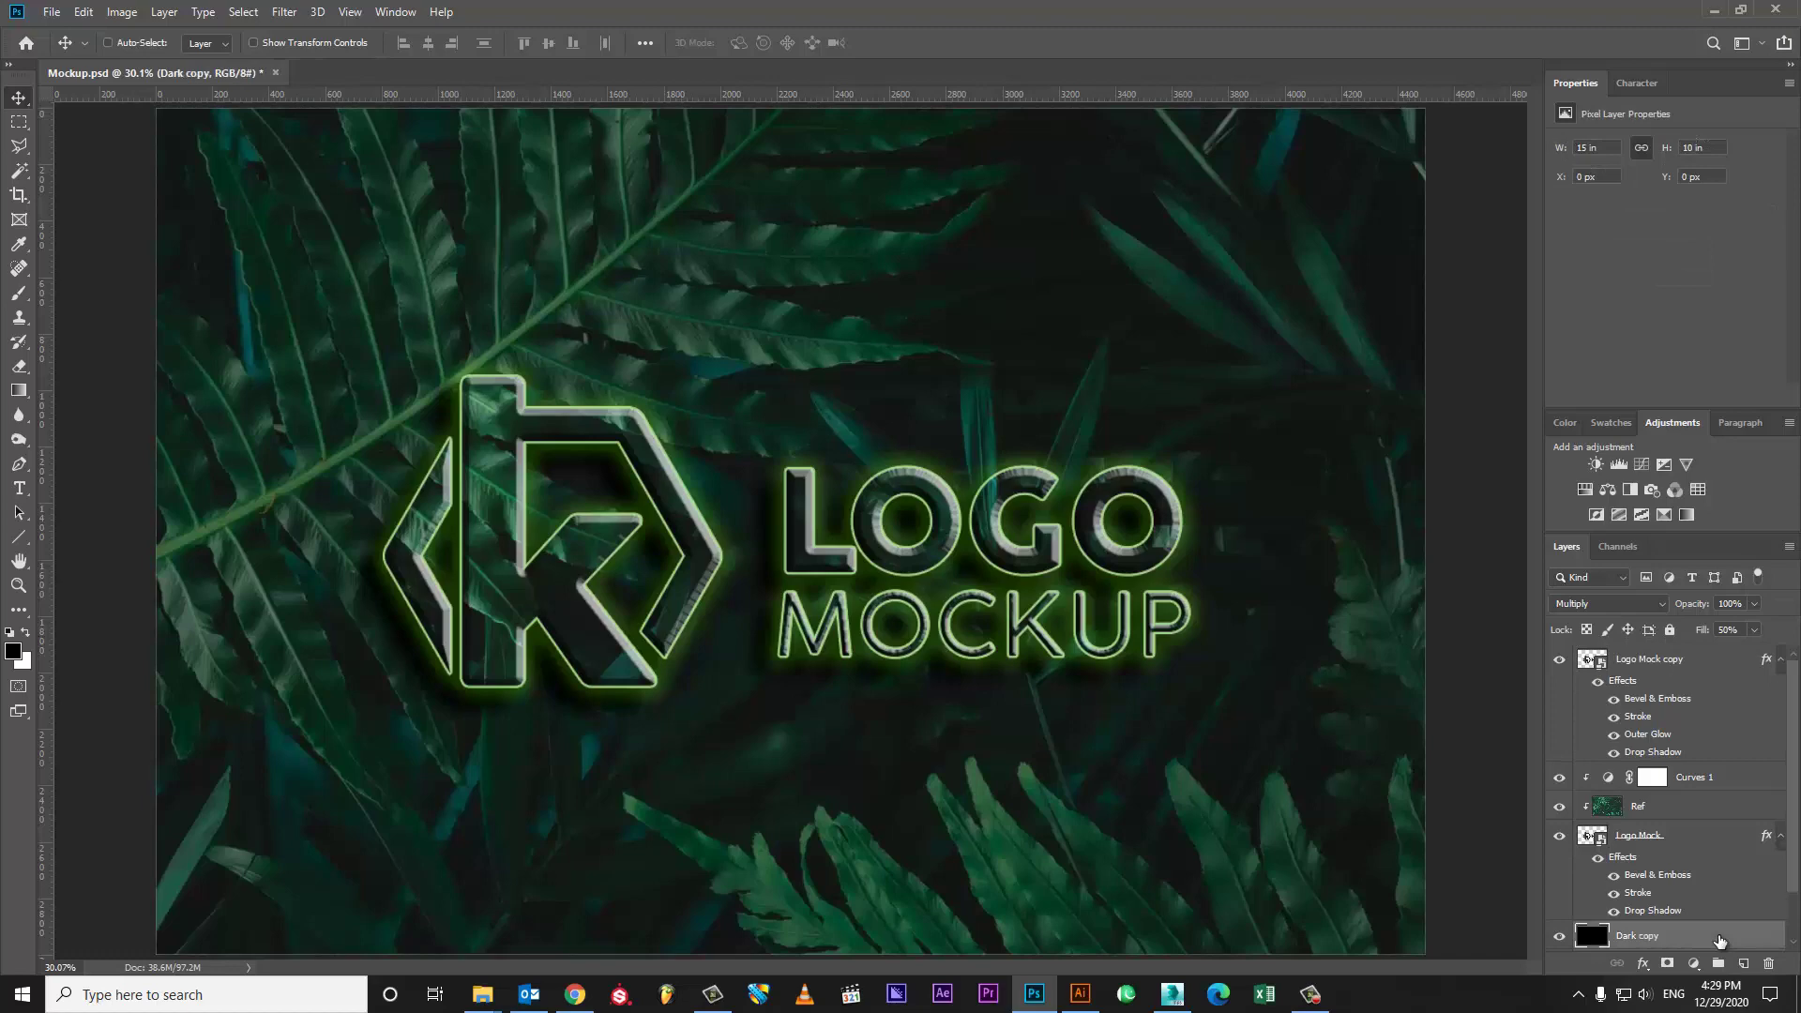
{"action": "key", "text": "ctrl+shift+bracketright"}
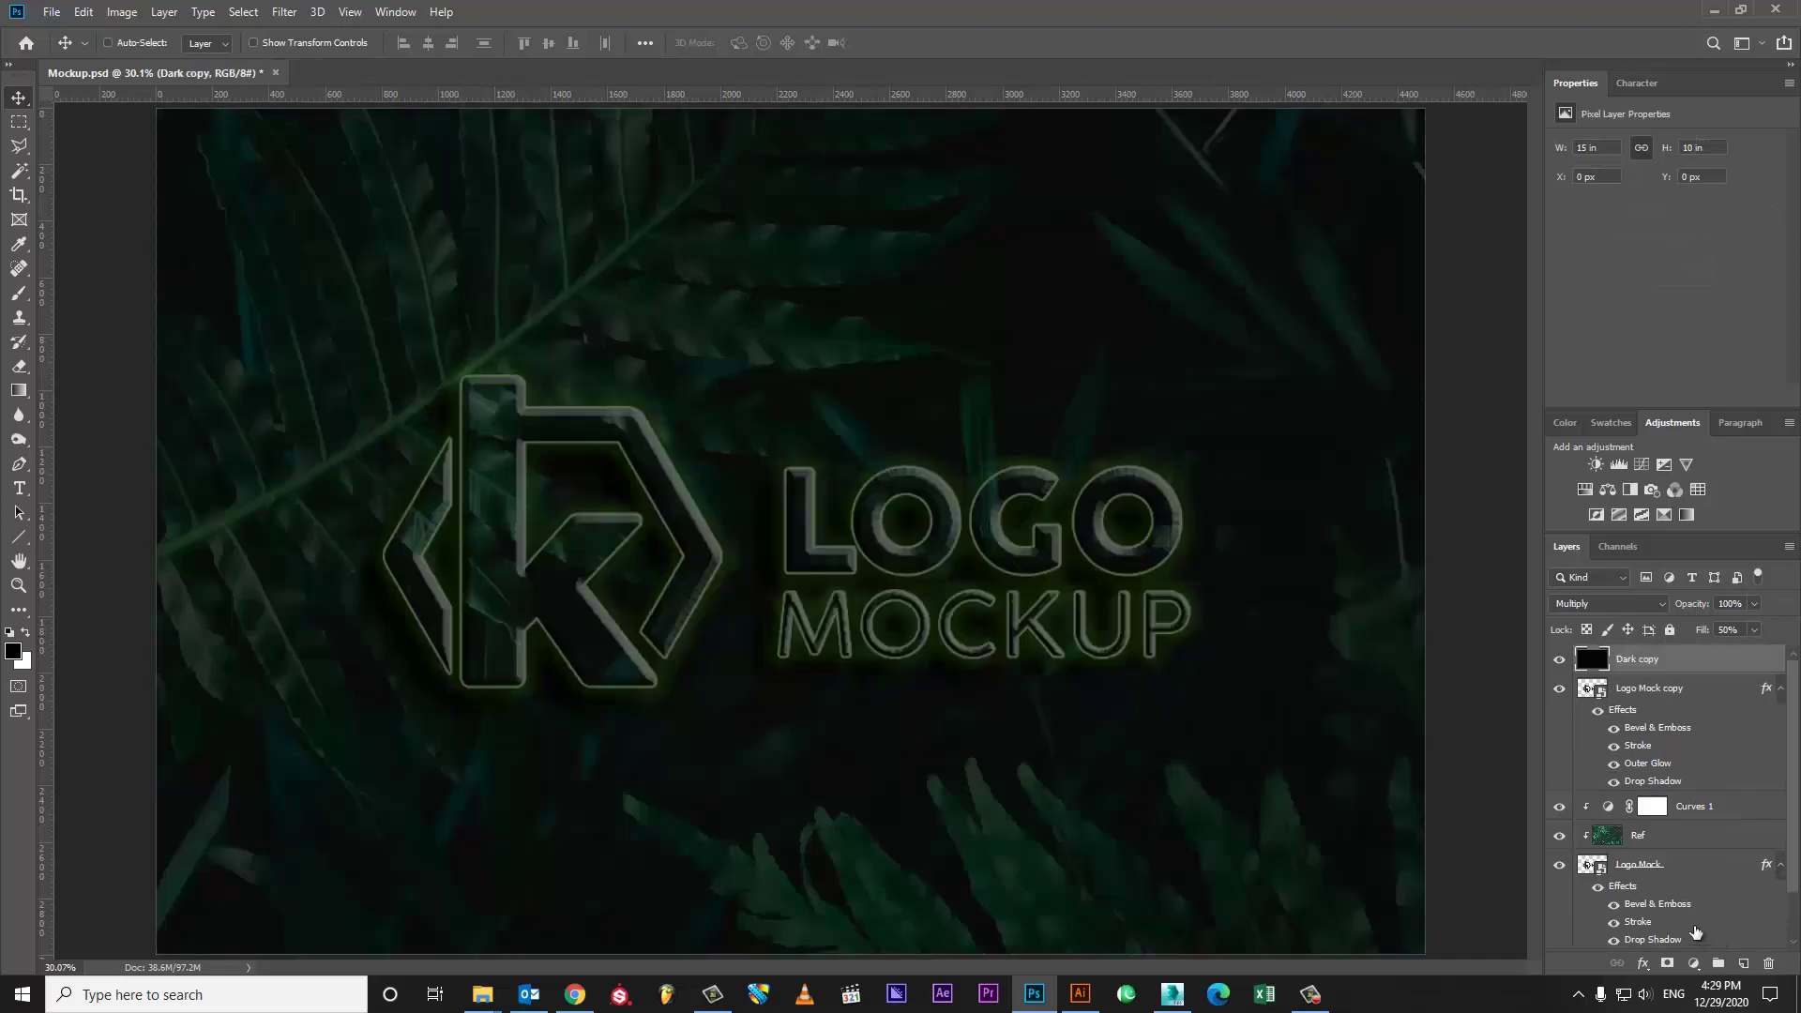
{"action": "left_click", "coordinate": [1560, 662]}
{"action": "mouse_move", "coordinate": [1658, 694]}
{"action": "left_mouse_down"}
{"action": "mouse_move", "coordinate": [1675, 767]}
{"action": "mouse_move", "coordinate": [1667, 655]}
{"action": "left_mouse_up"}
Step: Cut a slightly smaller inner area out of Dark copy, leaving a thin border
{"action": "key", "text": "ctrl+j"}
{"action": "key", "text": "ctrl+t"}
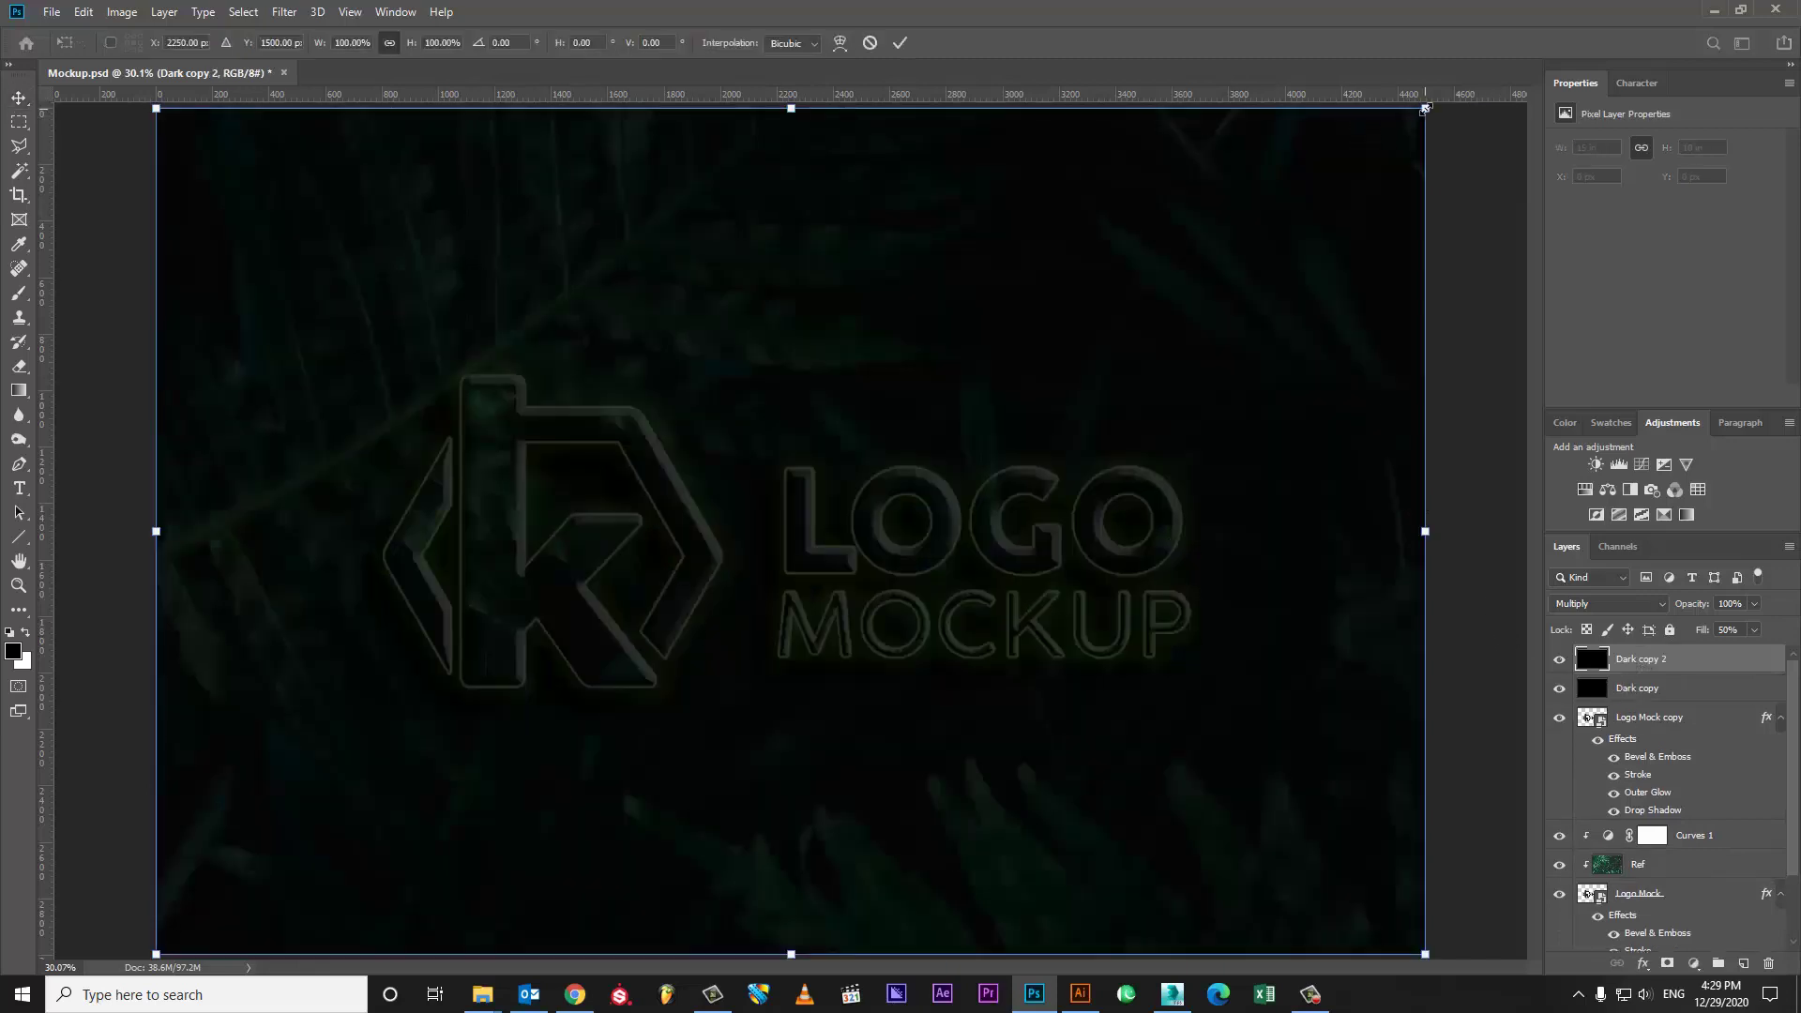
{"action": "left_click_drag", "start_coordinate": [1424, 109], "coordinate": [1410, 122]}
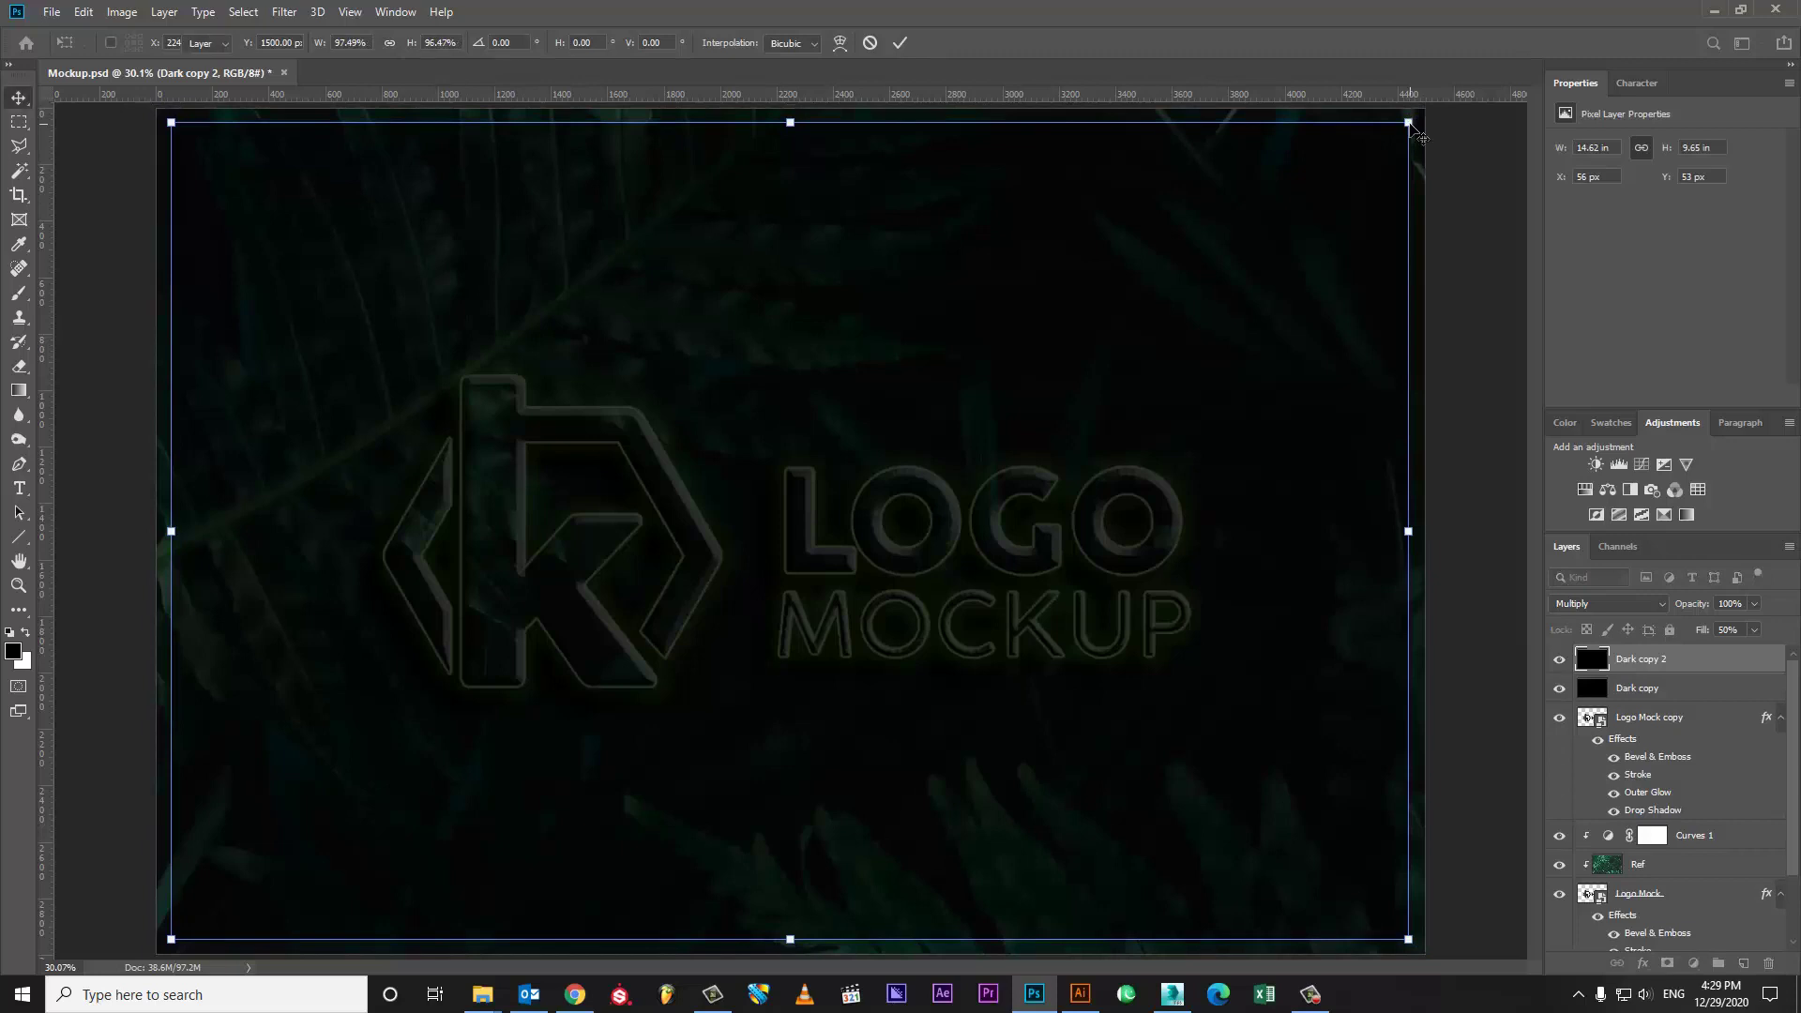
{"action": "key", "text": "Return"}
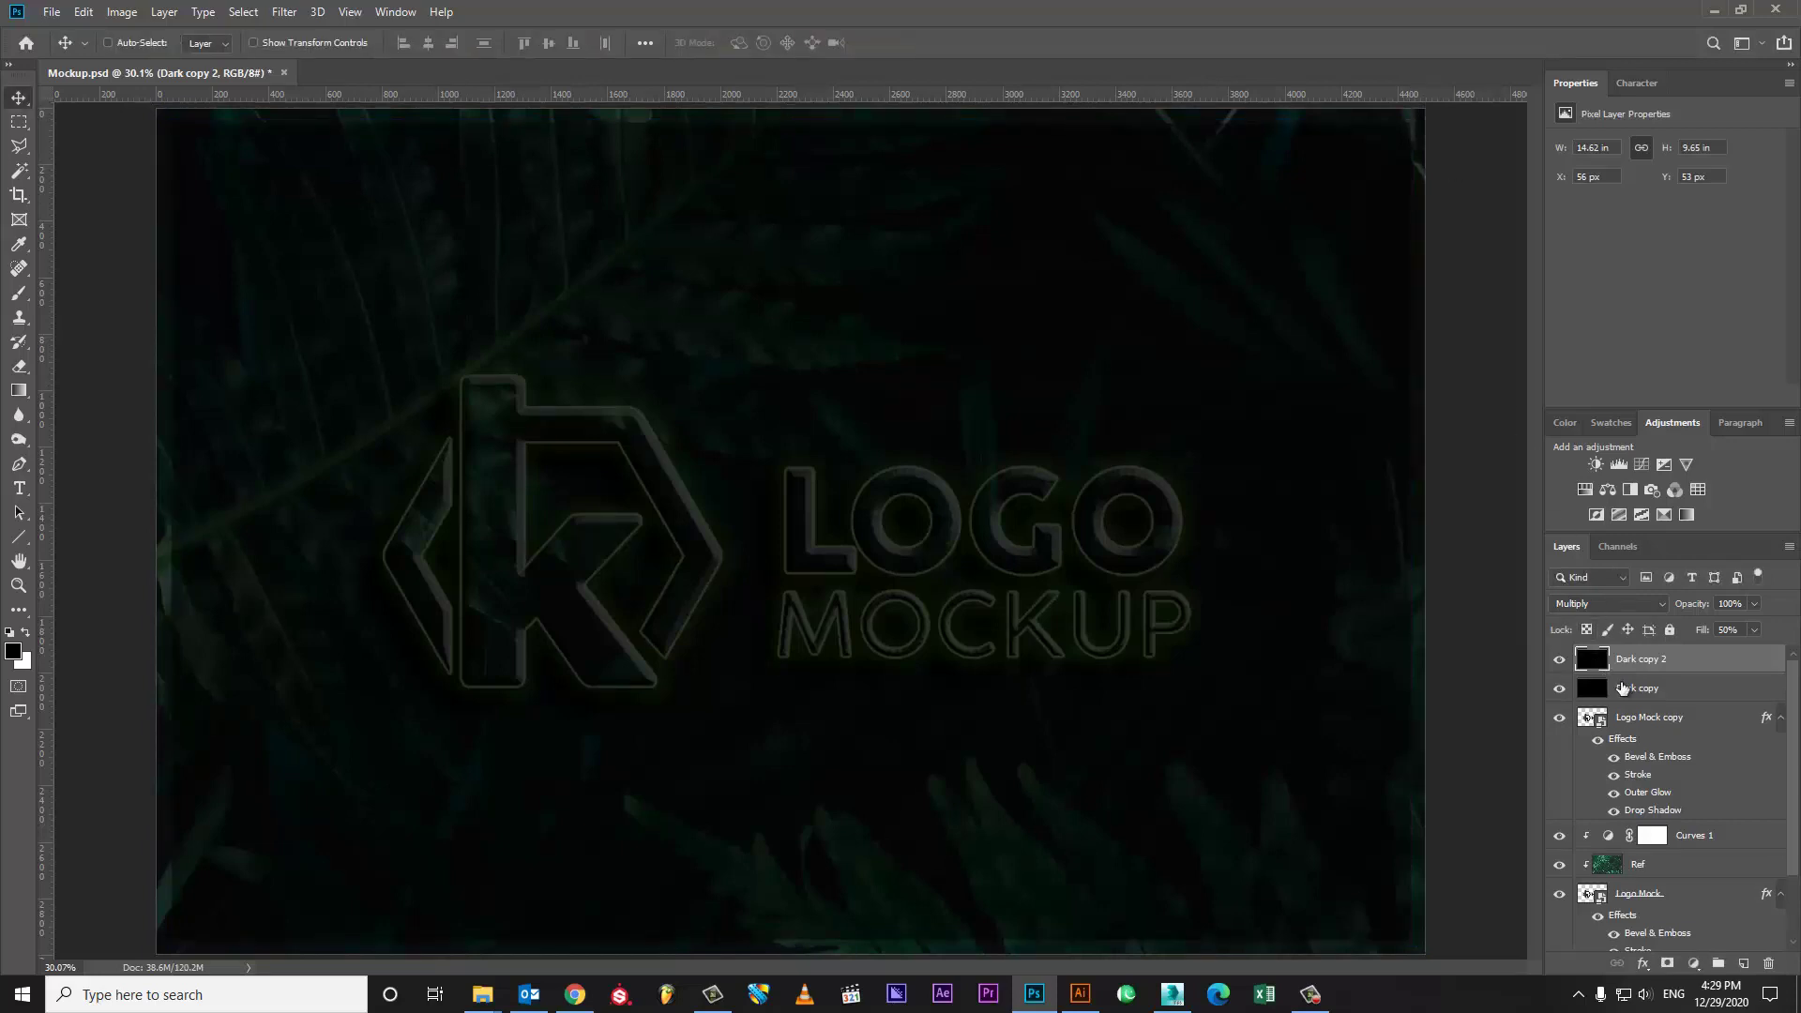
{"action": "left_click", "coordinate": [1623, 689]}
{"action": "key", "text": "Delete"}
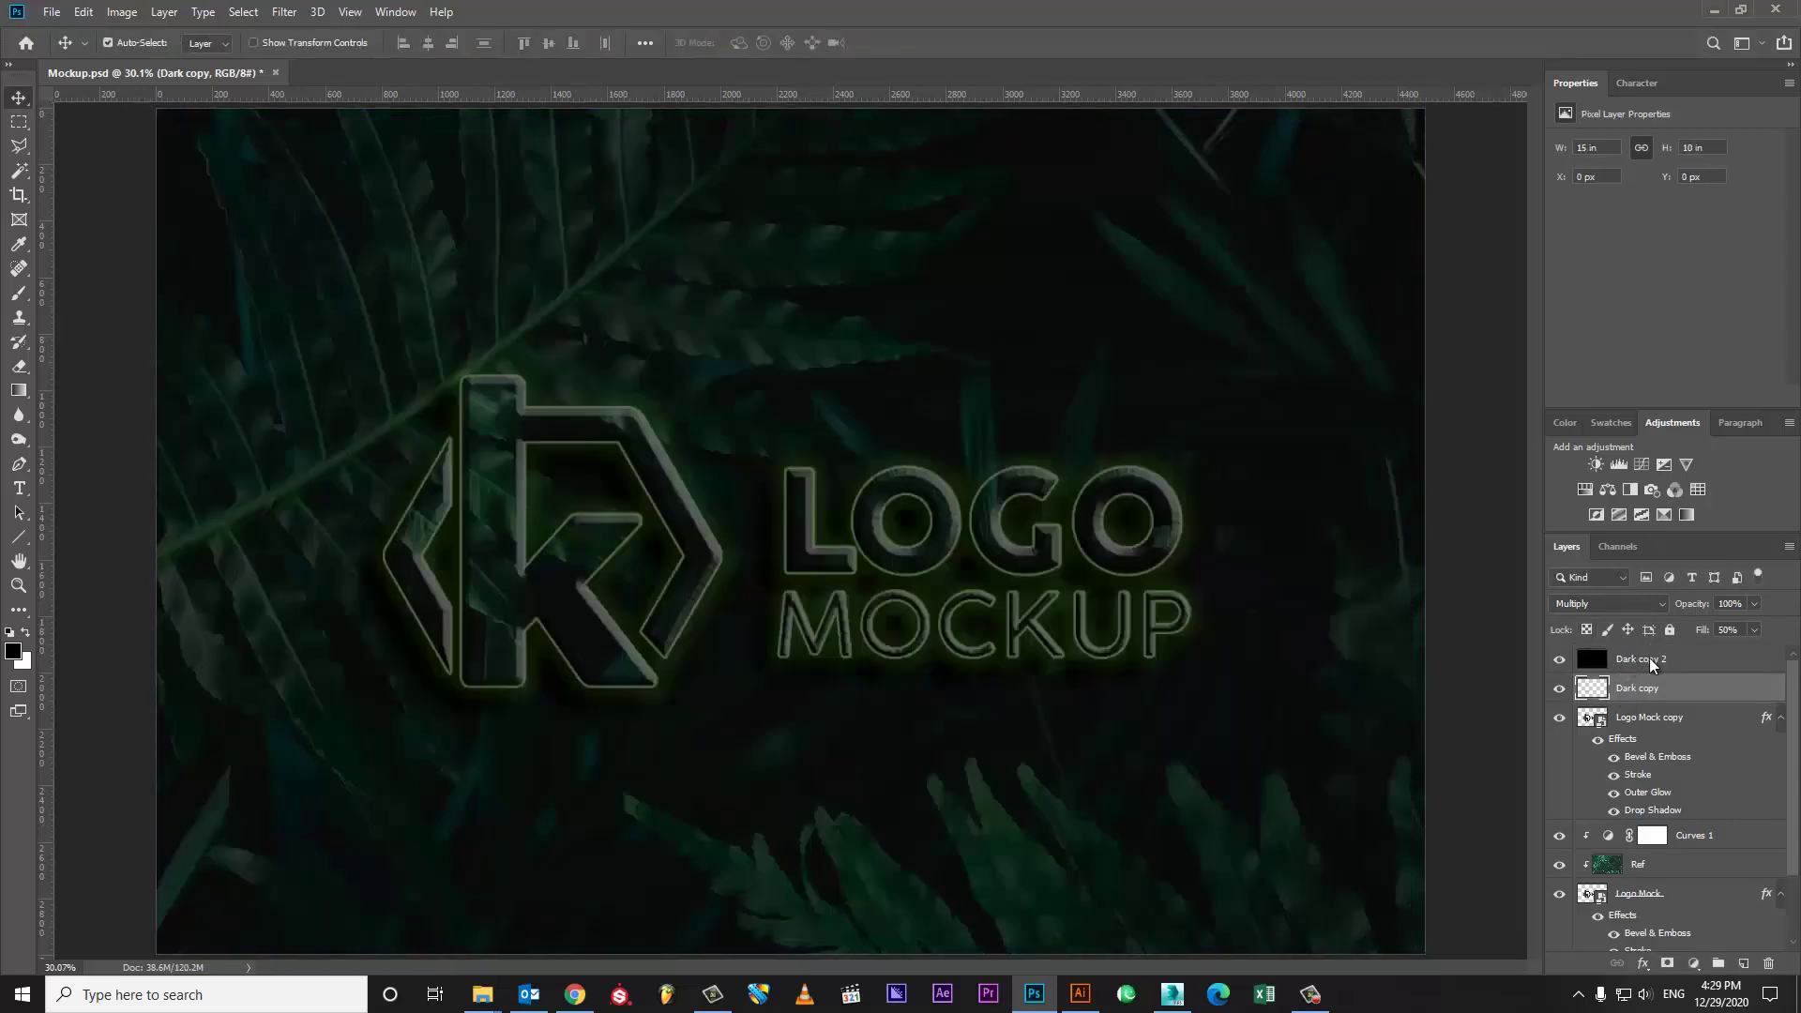
{"action": "left_click", "coordinate": [1653, 661]}
{"action": "key", "text": "Delete"}
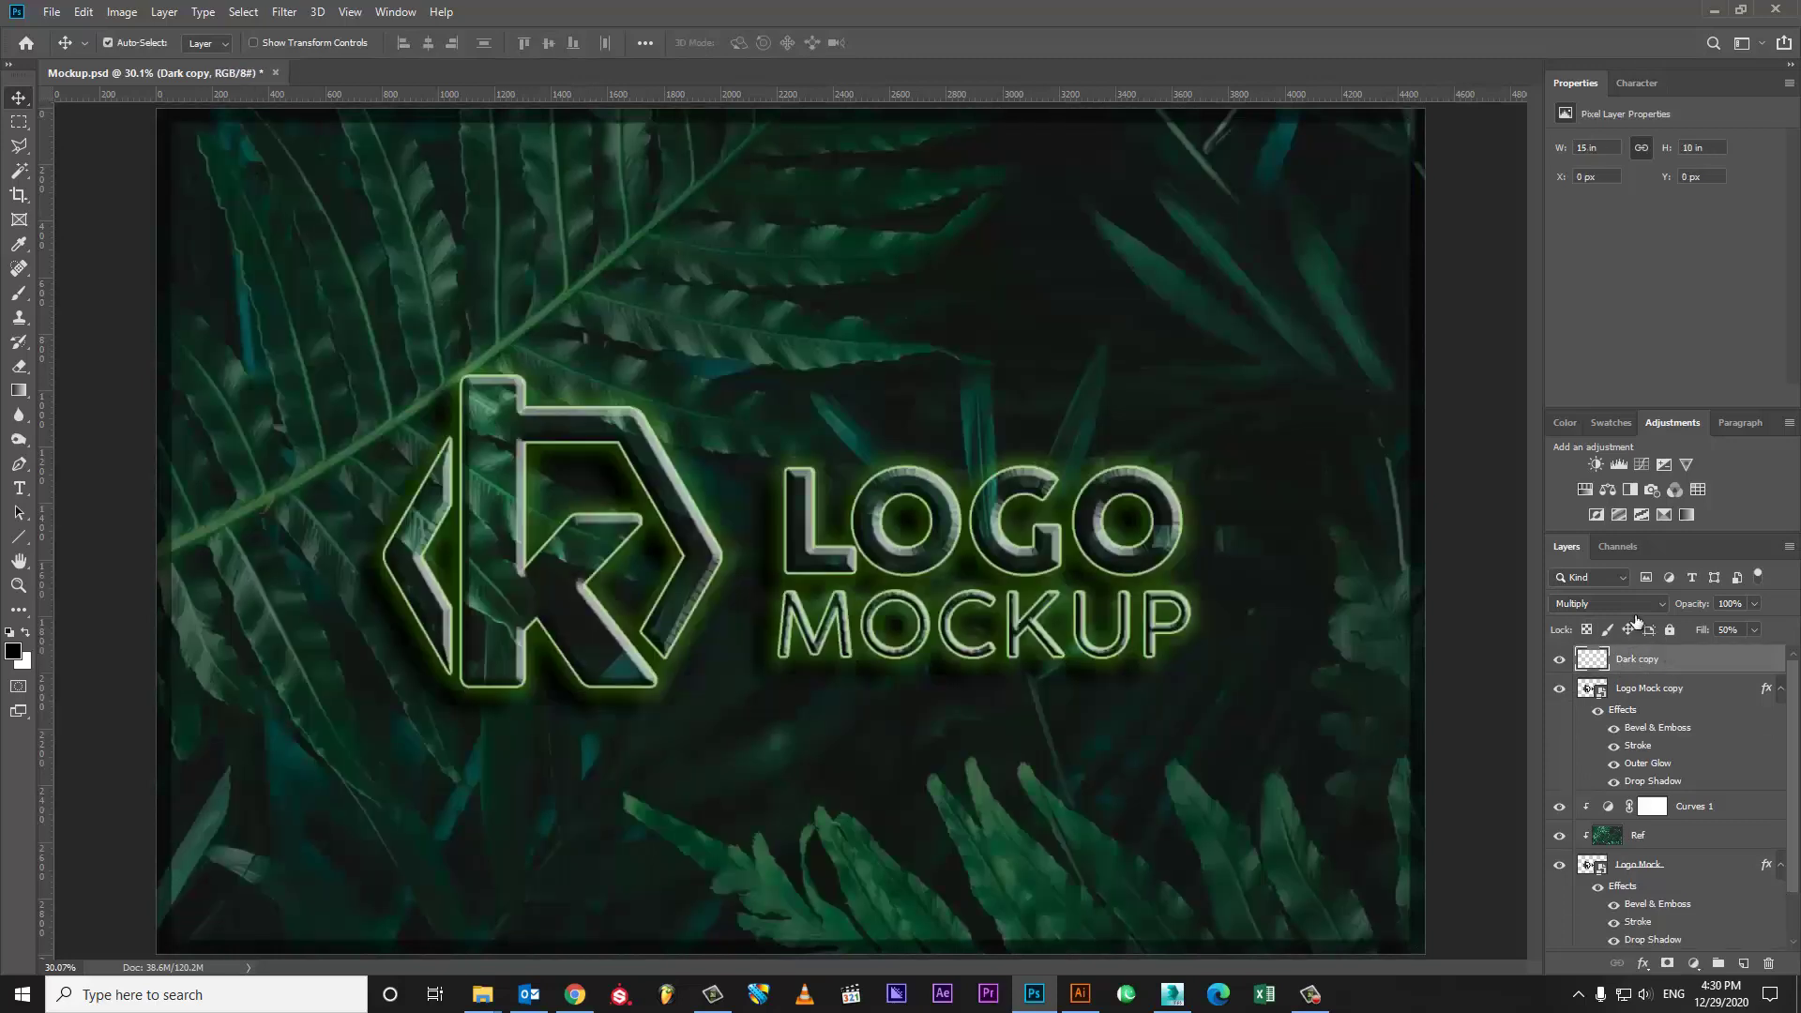
Step: Set the Dark layer's fill to 75%
{"action": "key", "text": "z"}
{"action": "scroll", "coordinate": [862, 287], "scroll_direction": "down", "scroll_amount": 2}
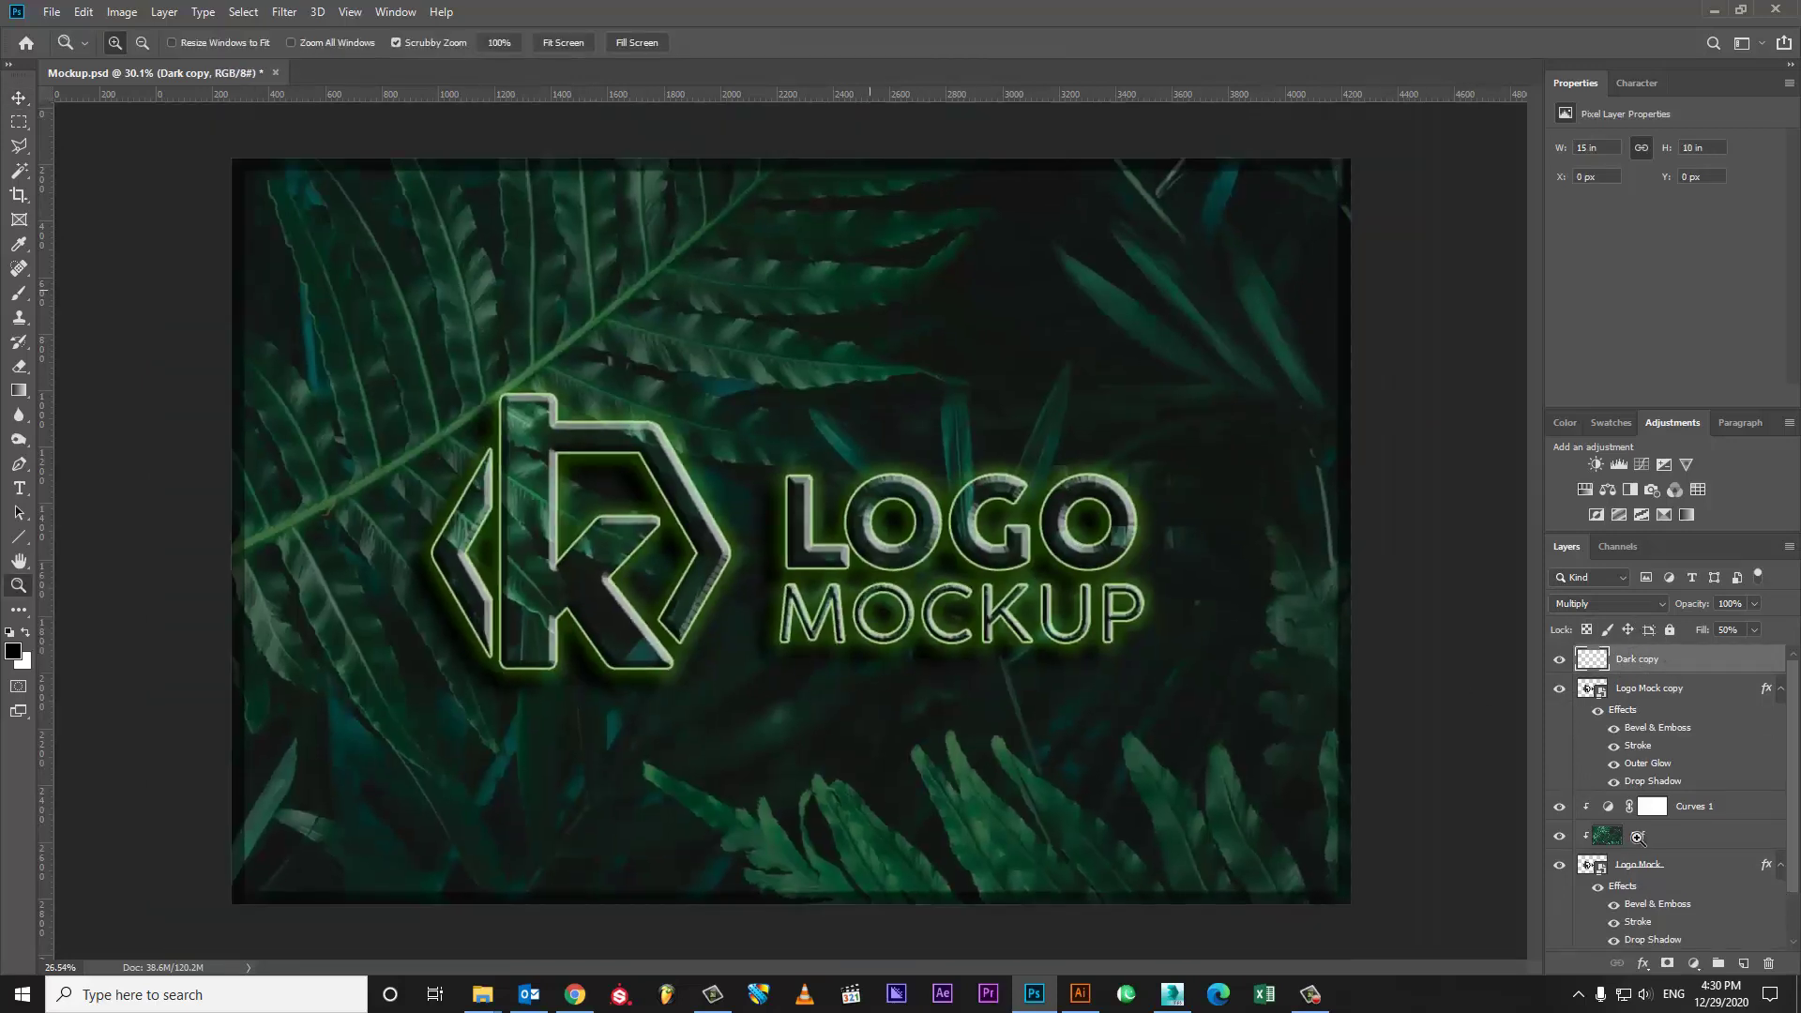
{"action": "scroll", "coordinate": [1637, 836], "scroll_direction": "down", "scroll_amount": 1}
{"action": "scroll", "coordinate": [1637, 837], "scroll_direction": "down", "scroll_amount": 1}
{"action": "left_click", "coordinate": [1670, 907]}
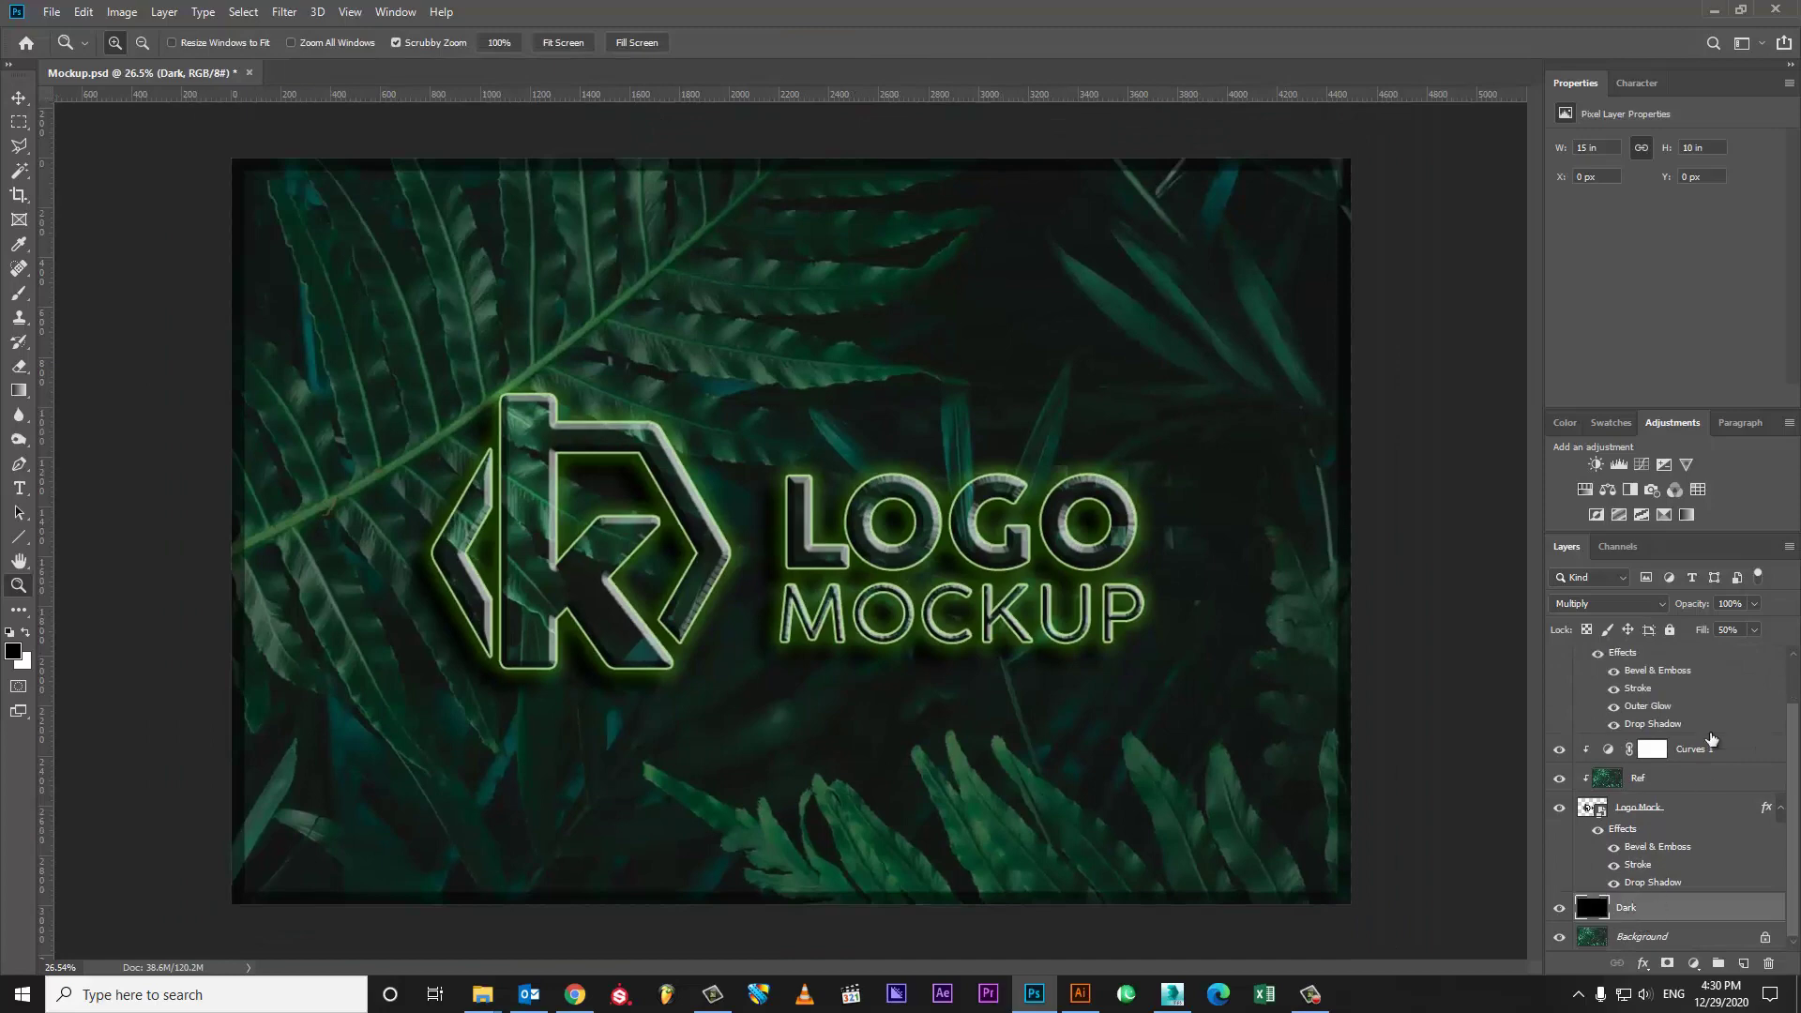
{"action": "left_click", "coordinate": [1689, 630]}
{"action": "type", "text": "7"}
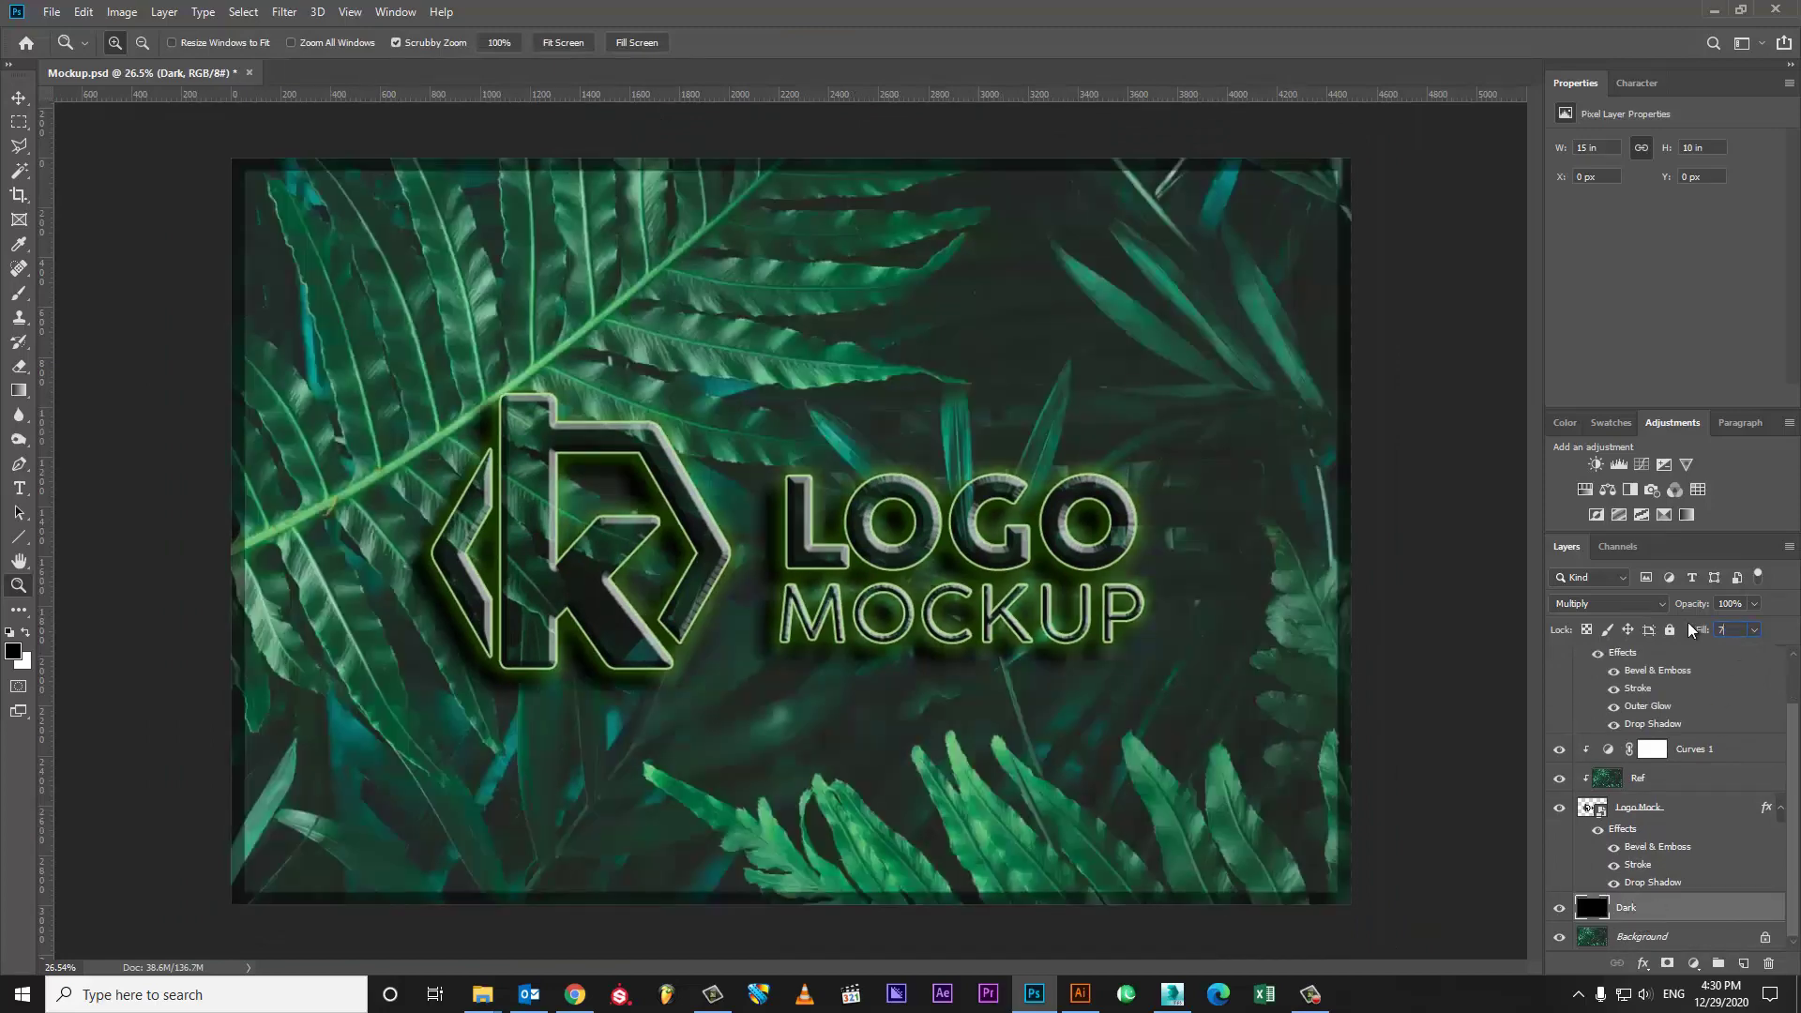
{"action": "type", "text": "5"}
{"action": "key", "text": "Return"}
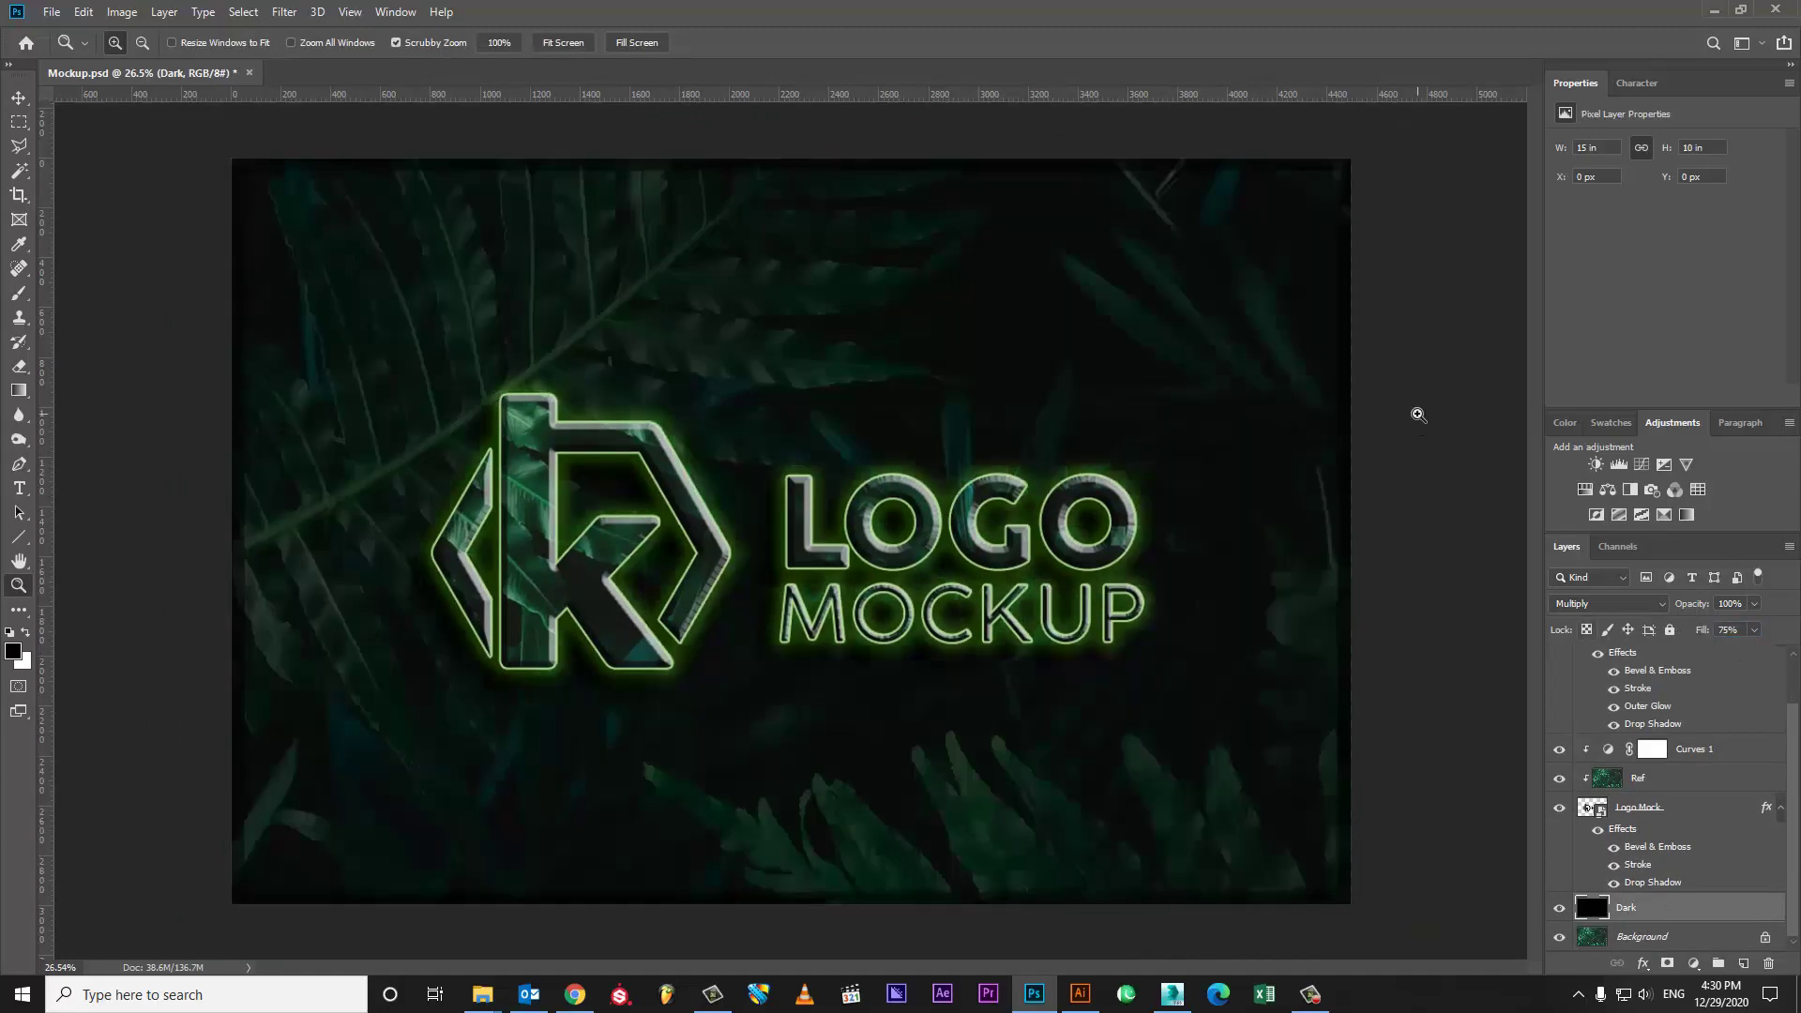
Step: Save the mockup and copy the logo from the Illustrator file
{"action": "left_click", "coordinate": [1418, 415]}
{"action": "key", "text": "ctrl+0"}
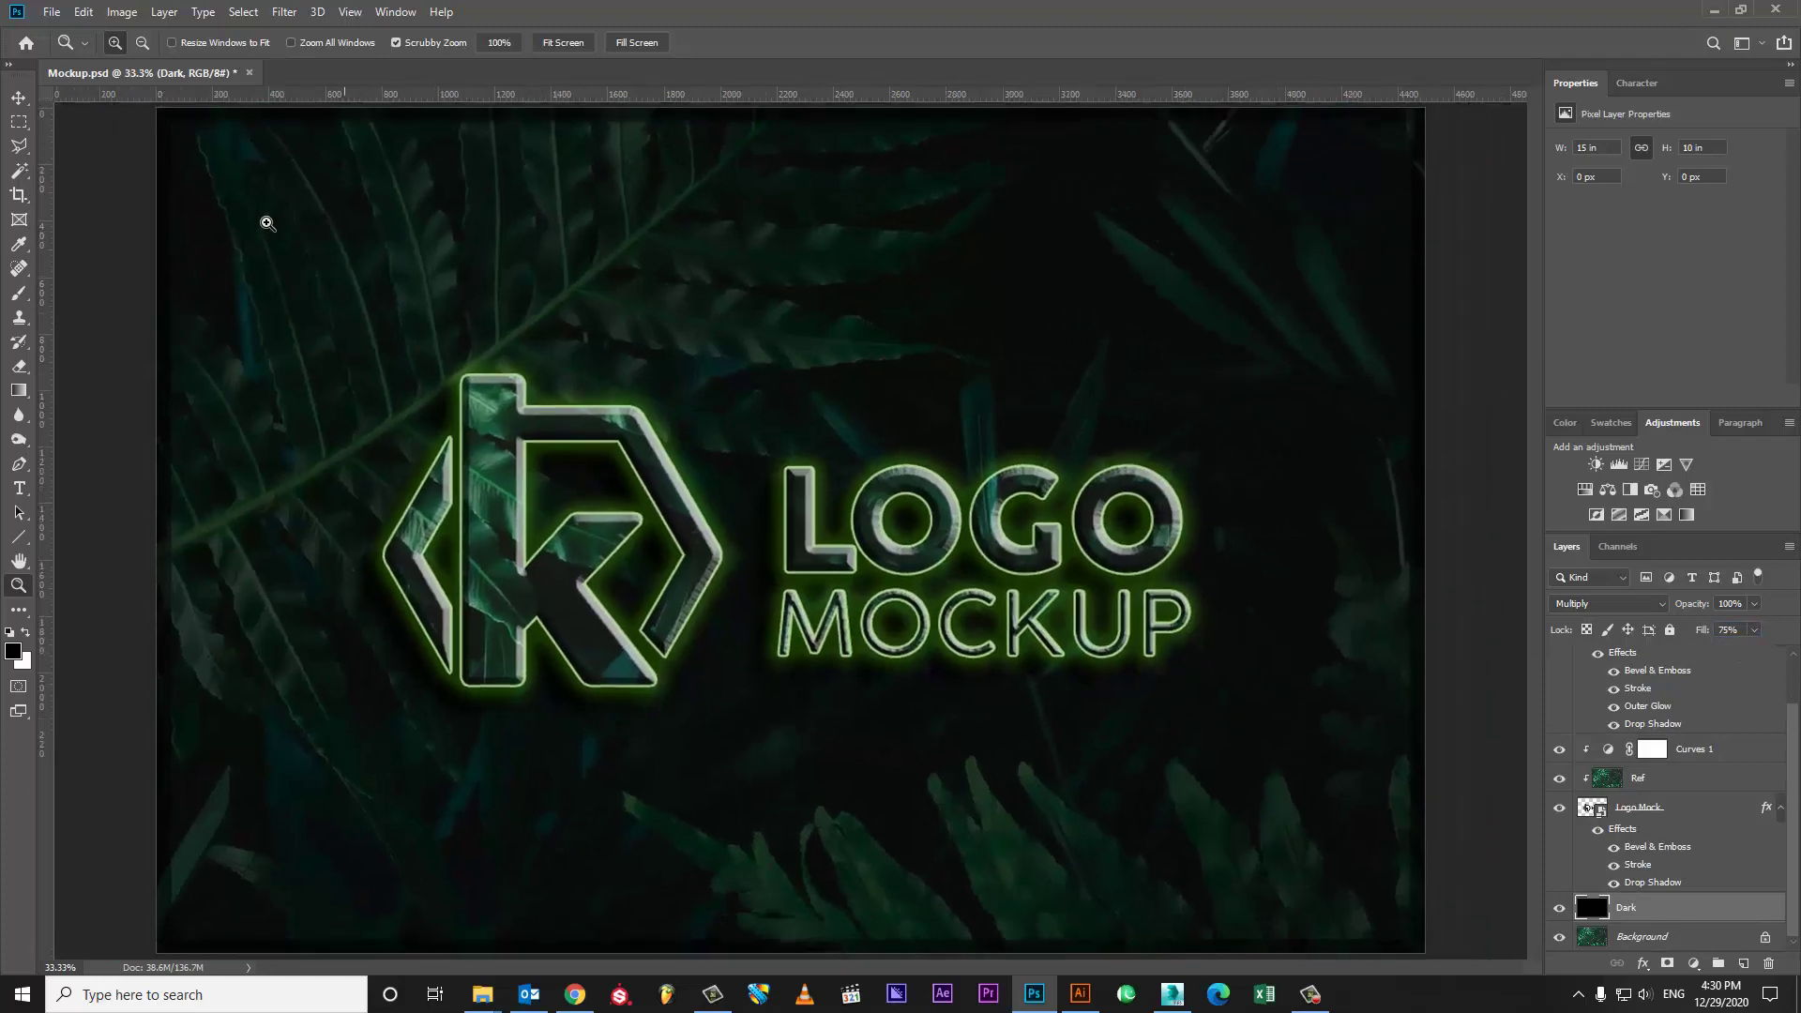
{"action": "key", "text": "v"}
{"action": "key", "text": "ctrl+s"}
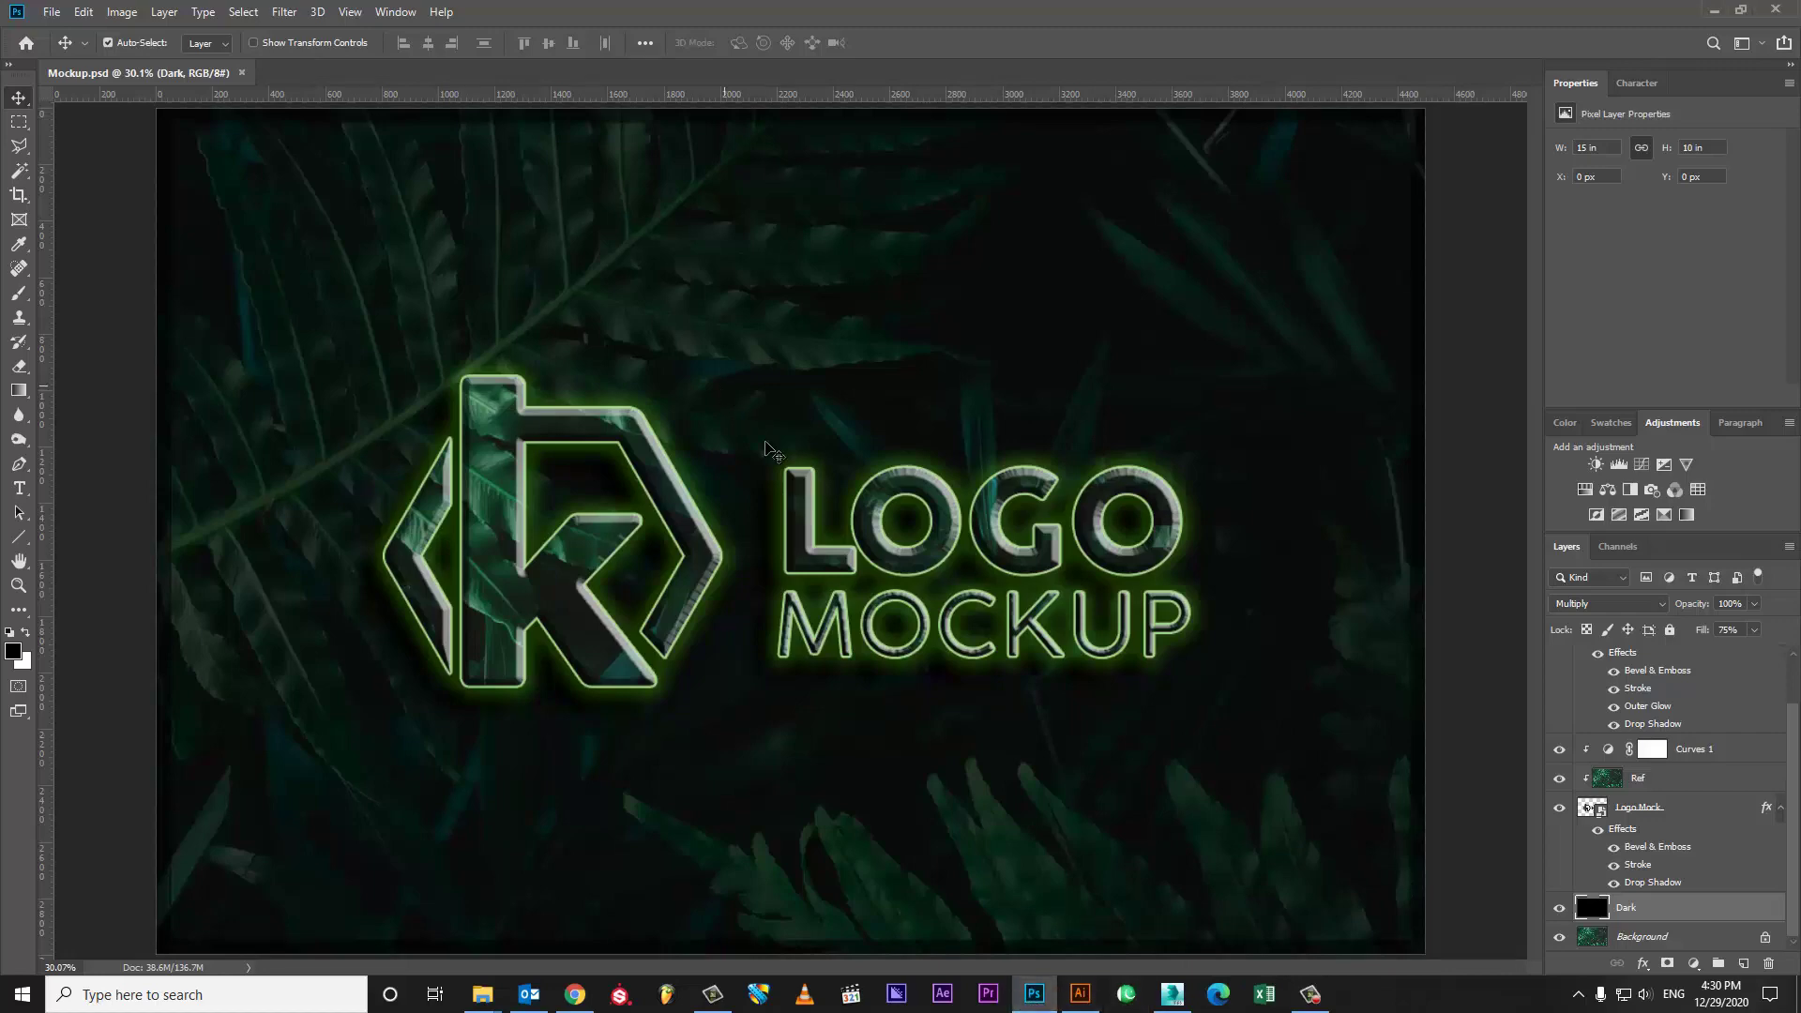
{"action": "left_click", "coordinate": [1080, 995]}
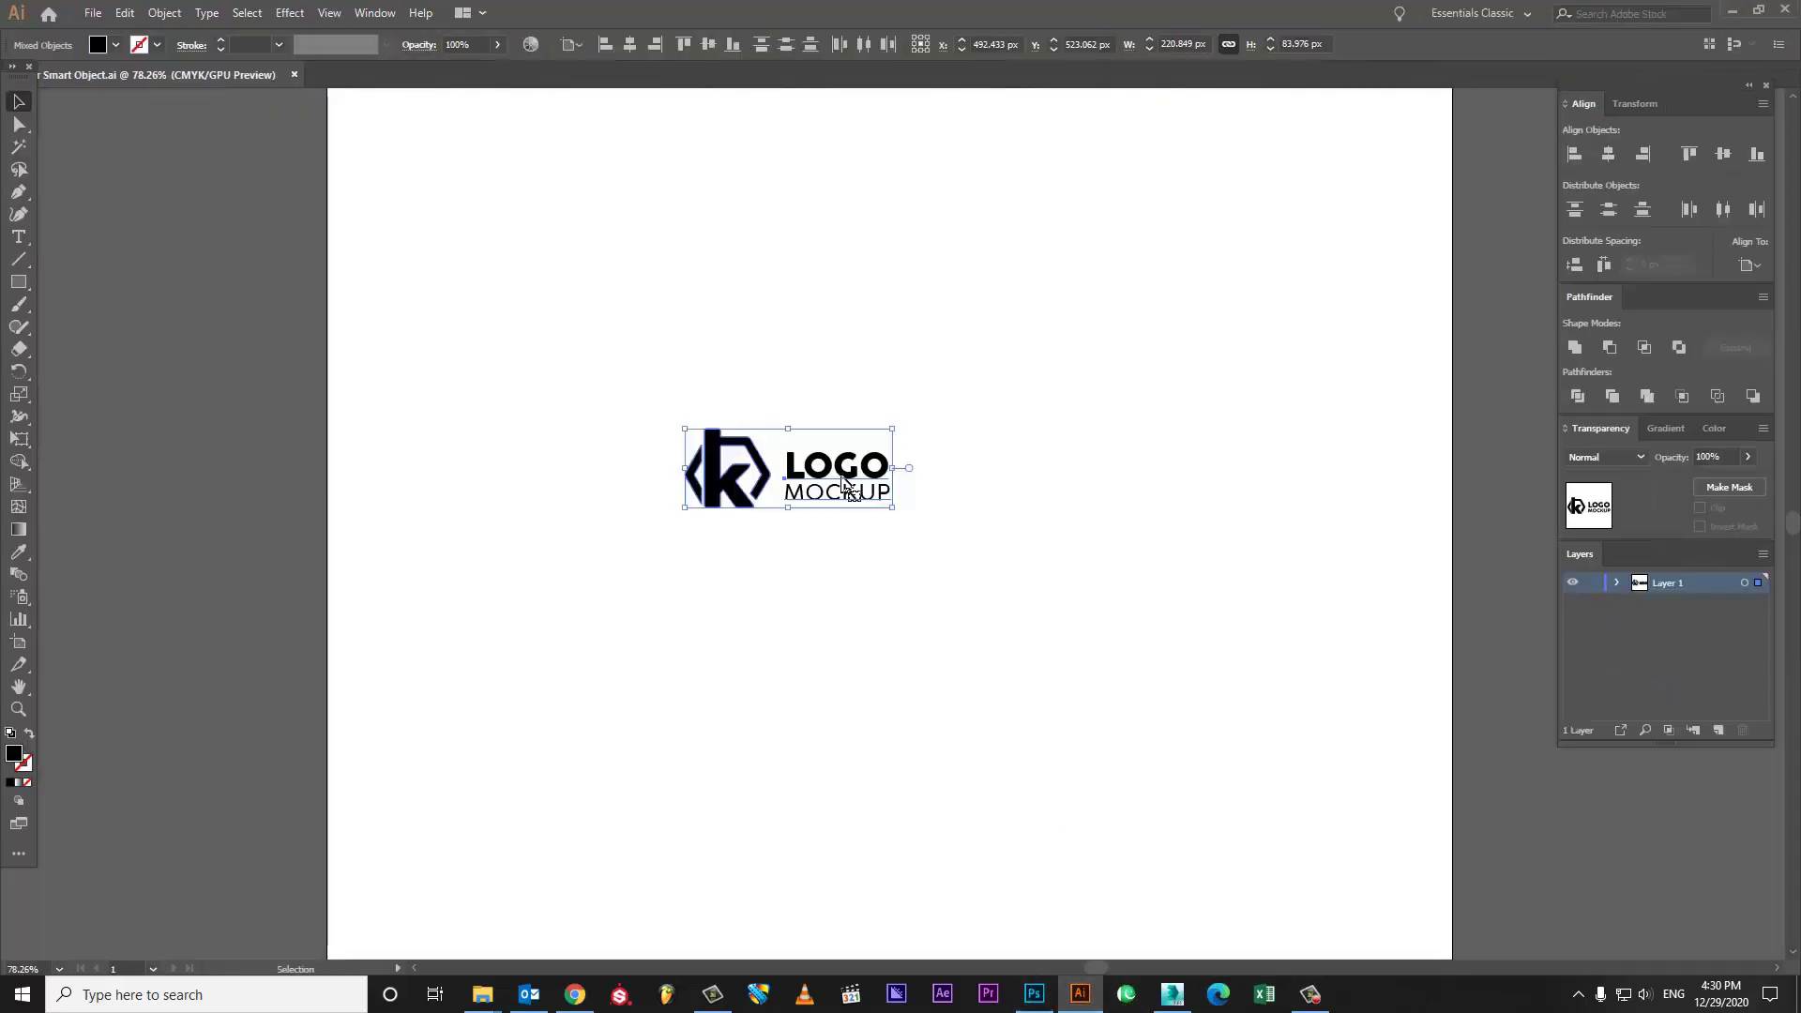
{"action": "key", "text": "ctrl+c"}
{"action": "key", "text": "alt+Tab"}
Step: Paste the logo as a Smart Object, scaled small into the top-right corner
{"action": "key", "text": "ctrl+v"}
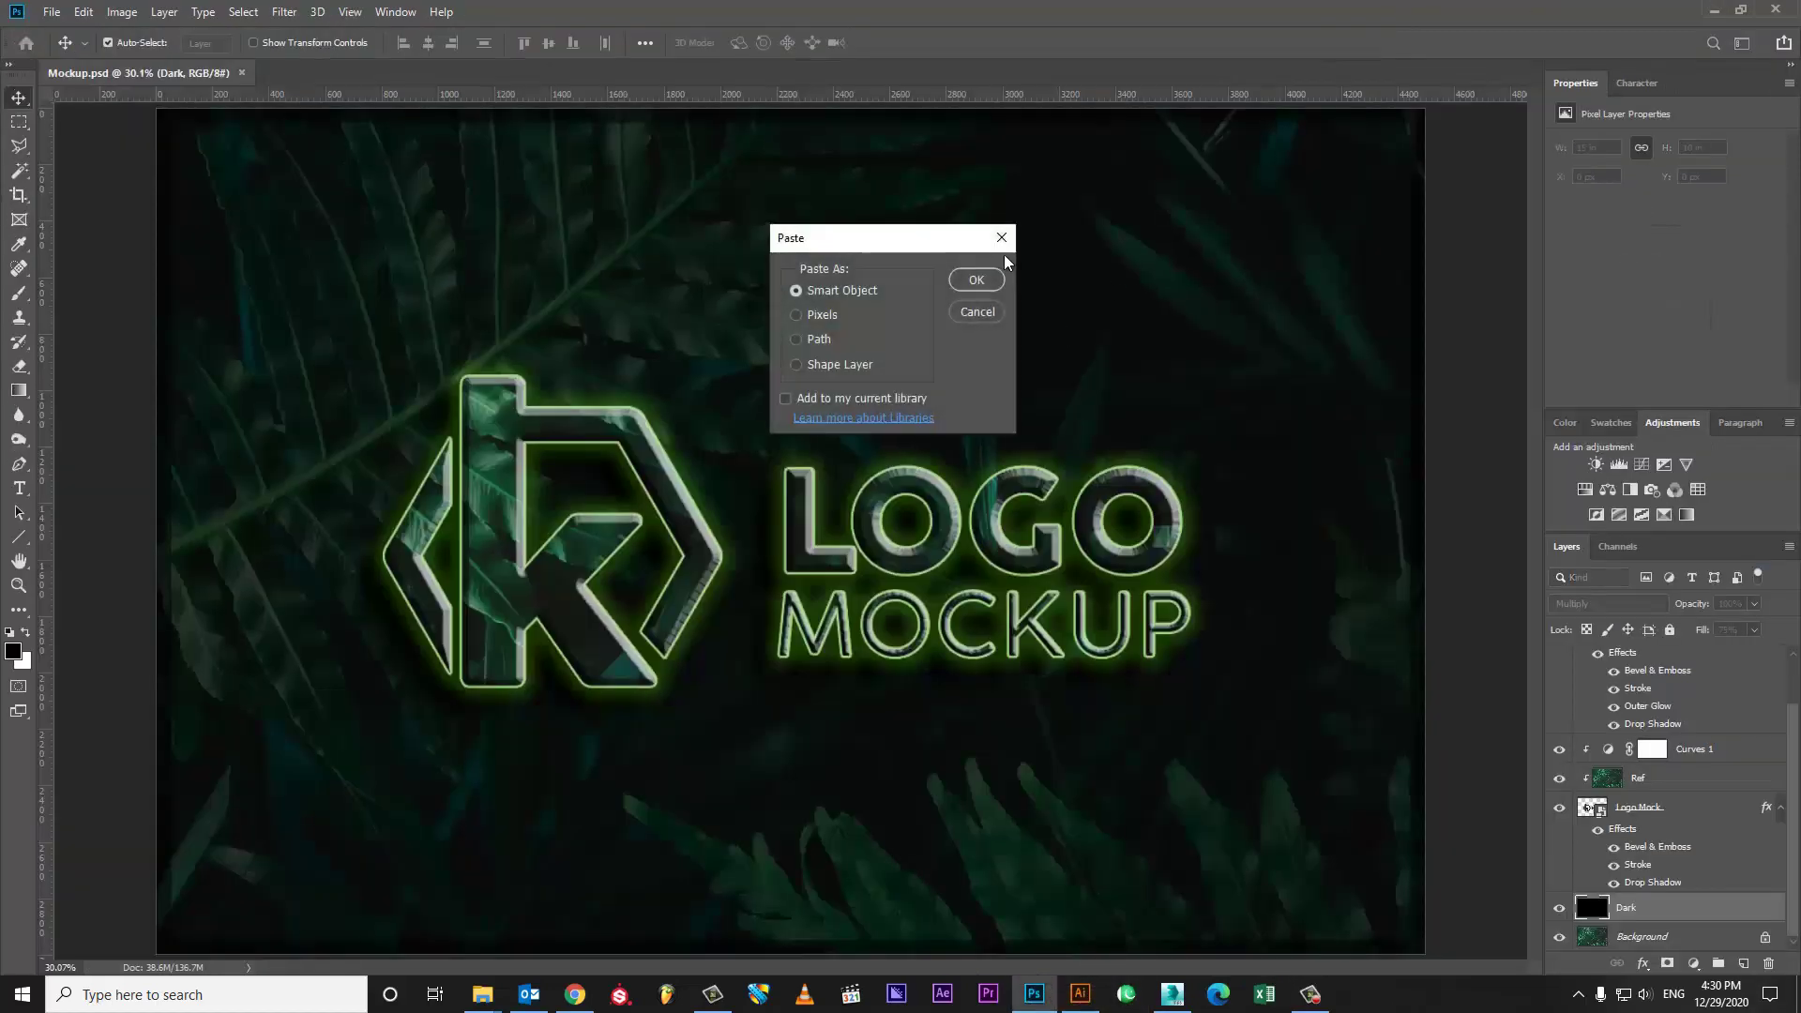
{"action": "left_click", "coordinate": [975, 281]}
{"action": "mouse_move", "coordinate": [920, 482]}
{"action": "left_mouse_down"}
{"action": "mouse_move", "coordinate": [775, 521]}
{"action": "mouse_move", "coordinate": [1357, 179]}
{"action": "left_mouse_up"}
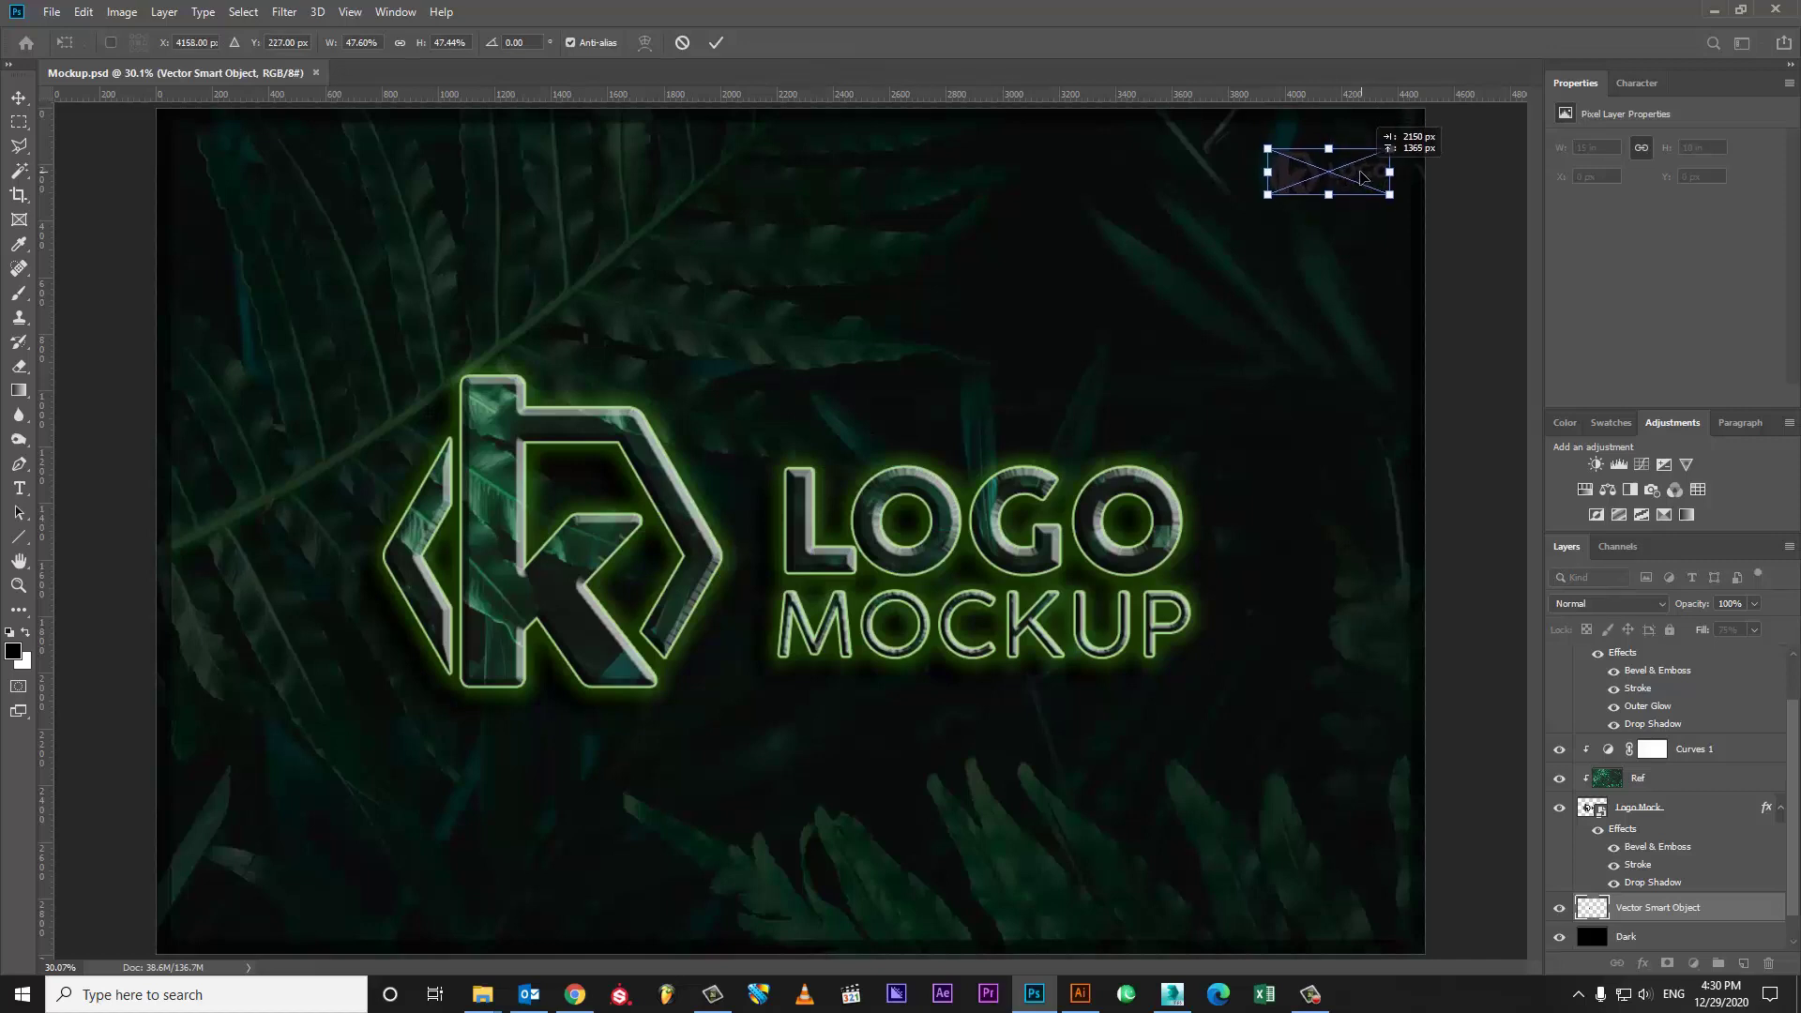
{"action": "key", "text": "Return"}
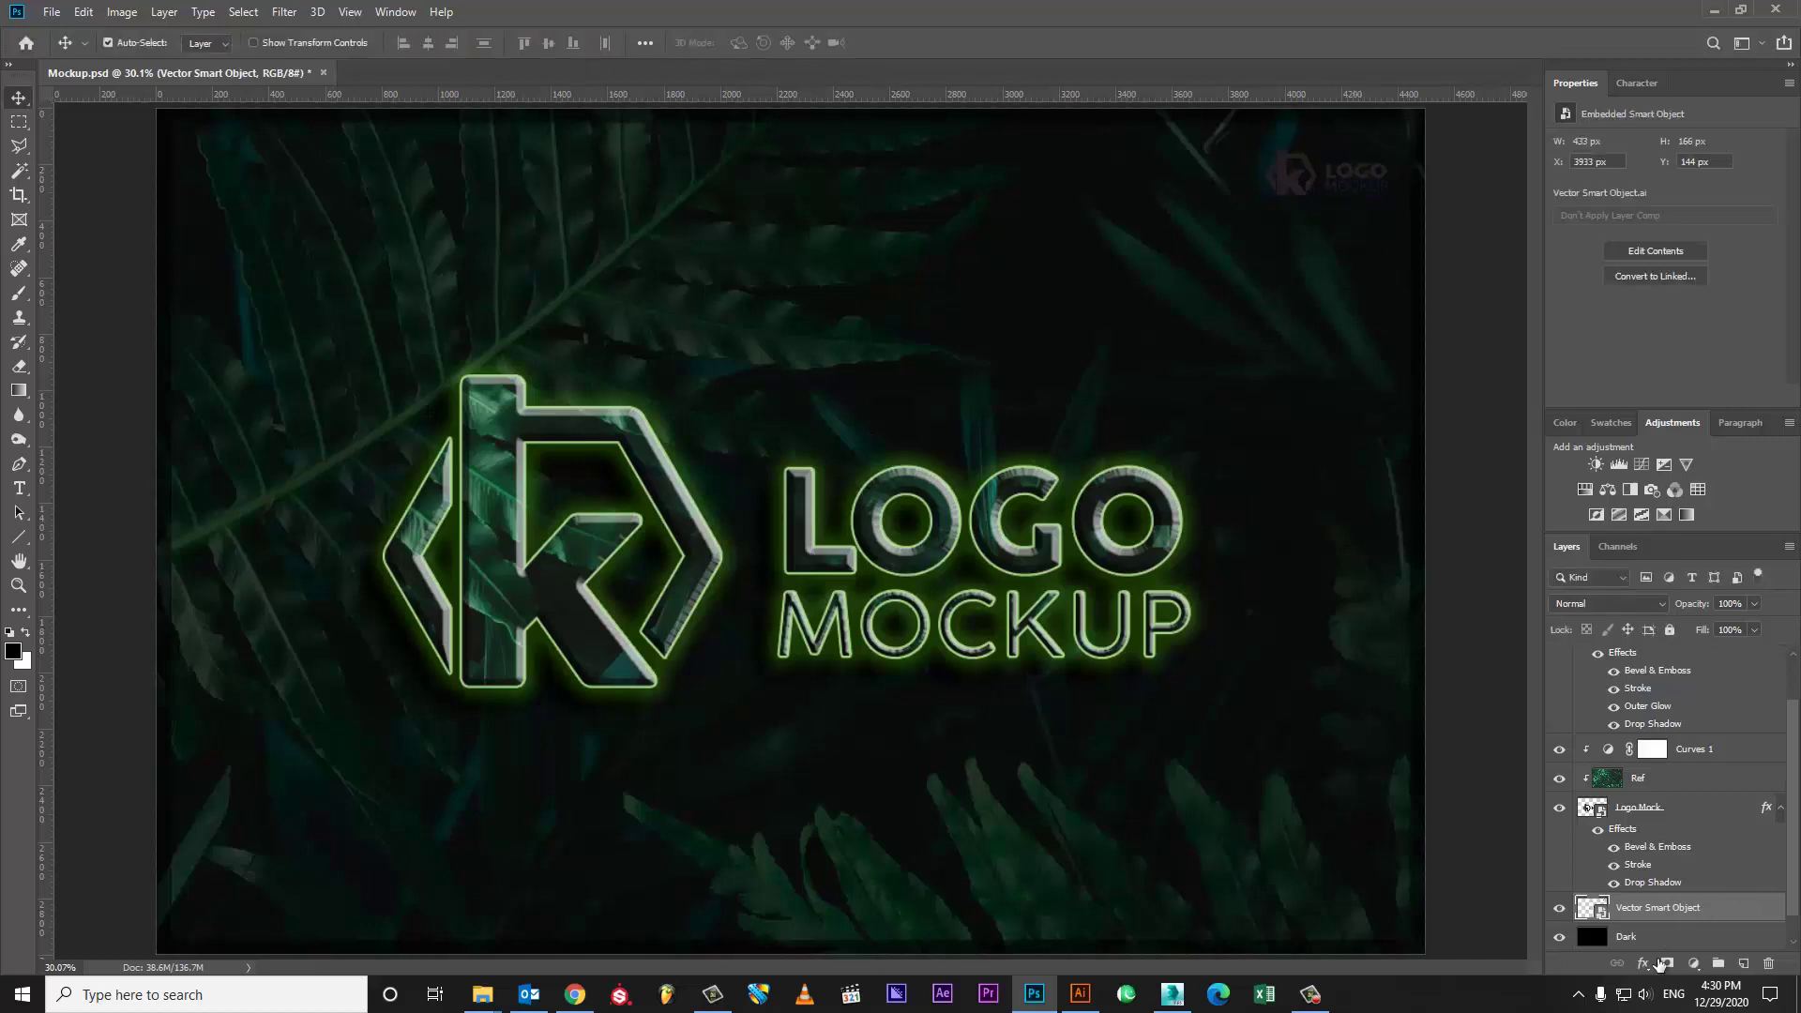
Step: Give the small logo a white Color Overlay
{"action": "left_click", "coordinate": [1651, 963]}
{"action": "left_click", "coordinate": [1708, 886]}
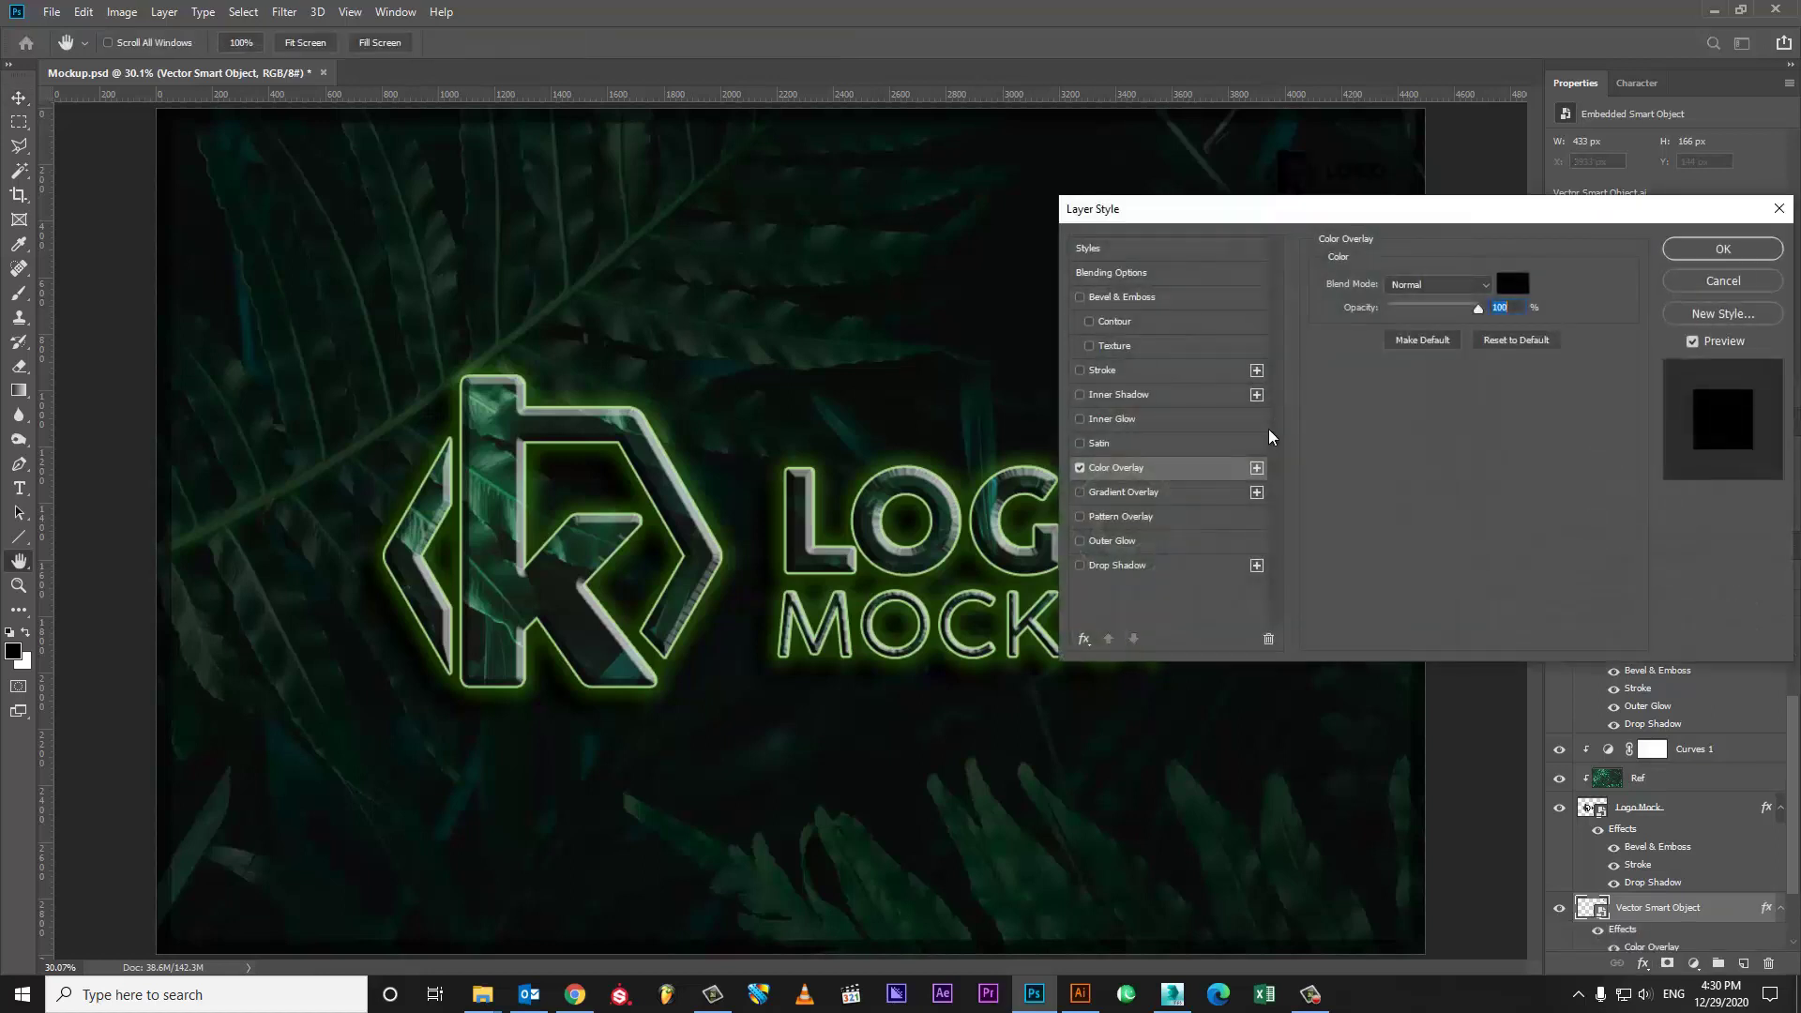
{"action": "left_click", "coordinate": [1512, 284]}
{"action": "left_click", "coordinate": [1175, 331]}
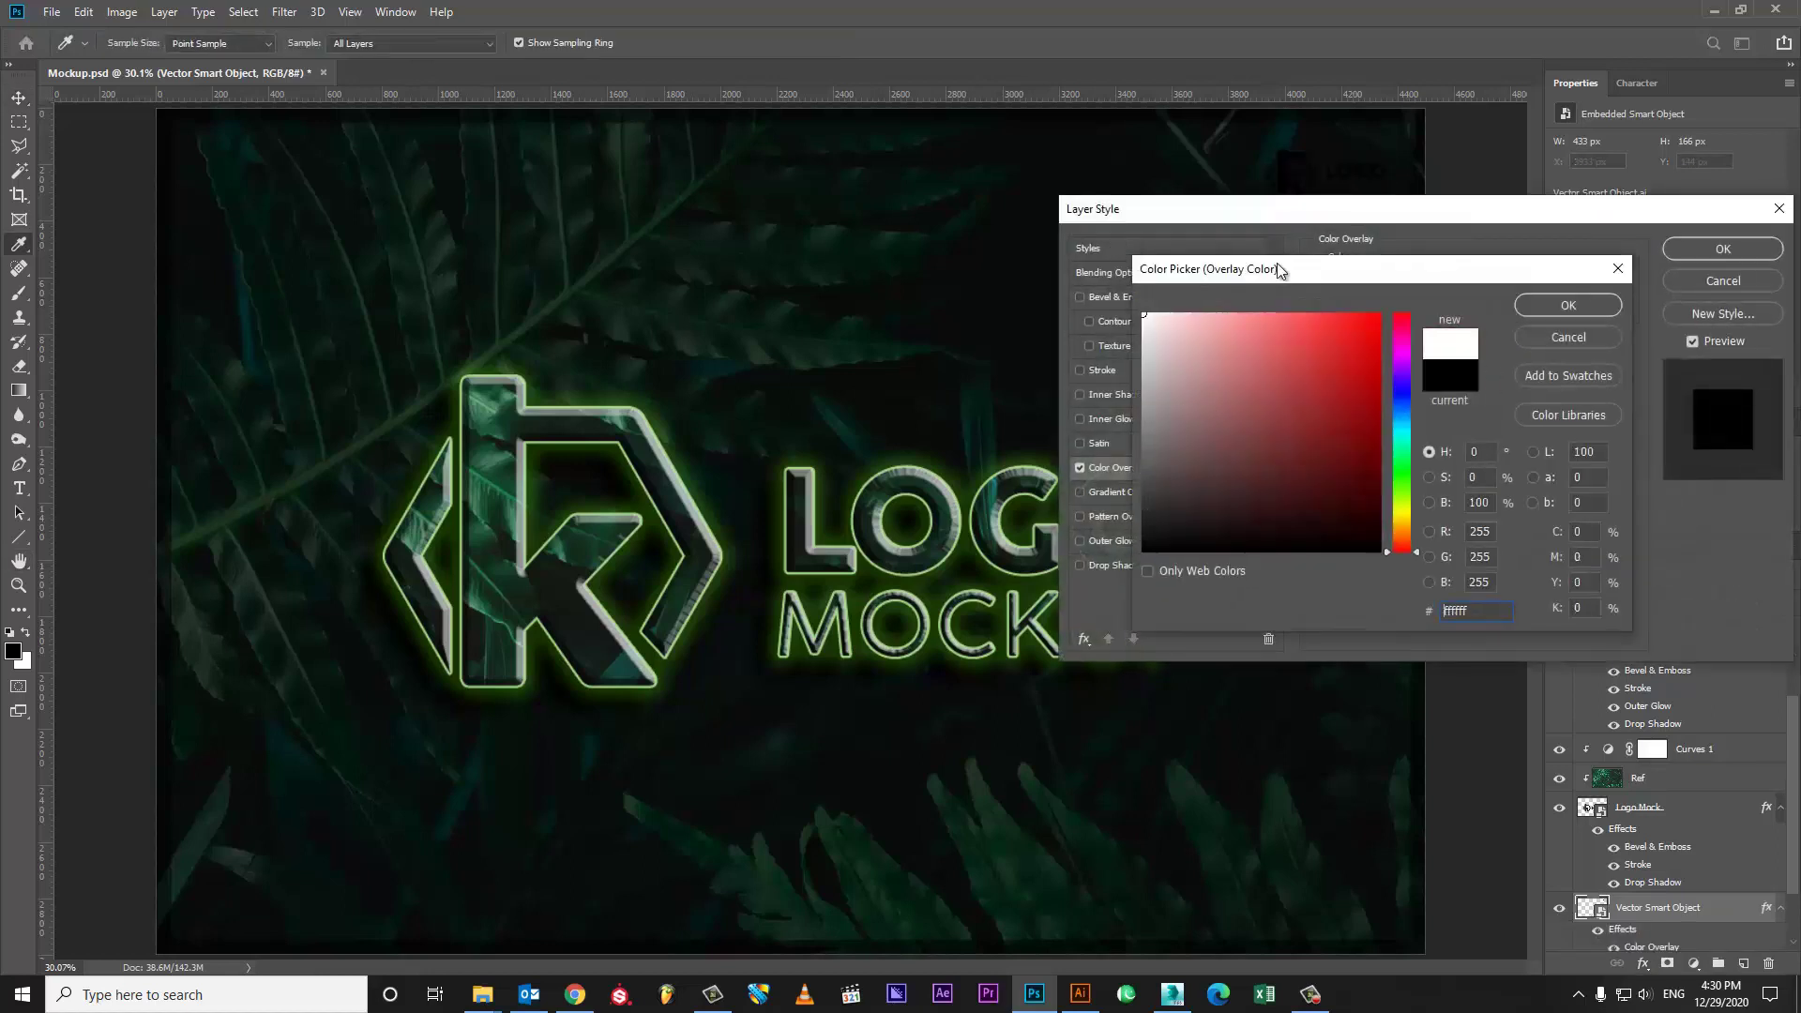
{"action": "left_click", "coordinate": [1589, 300]}
{"action": "left_click", "coordinate": [1748, 251]}
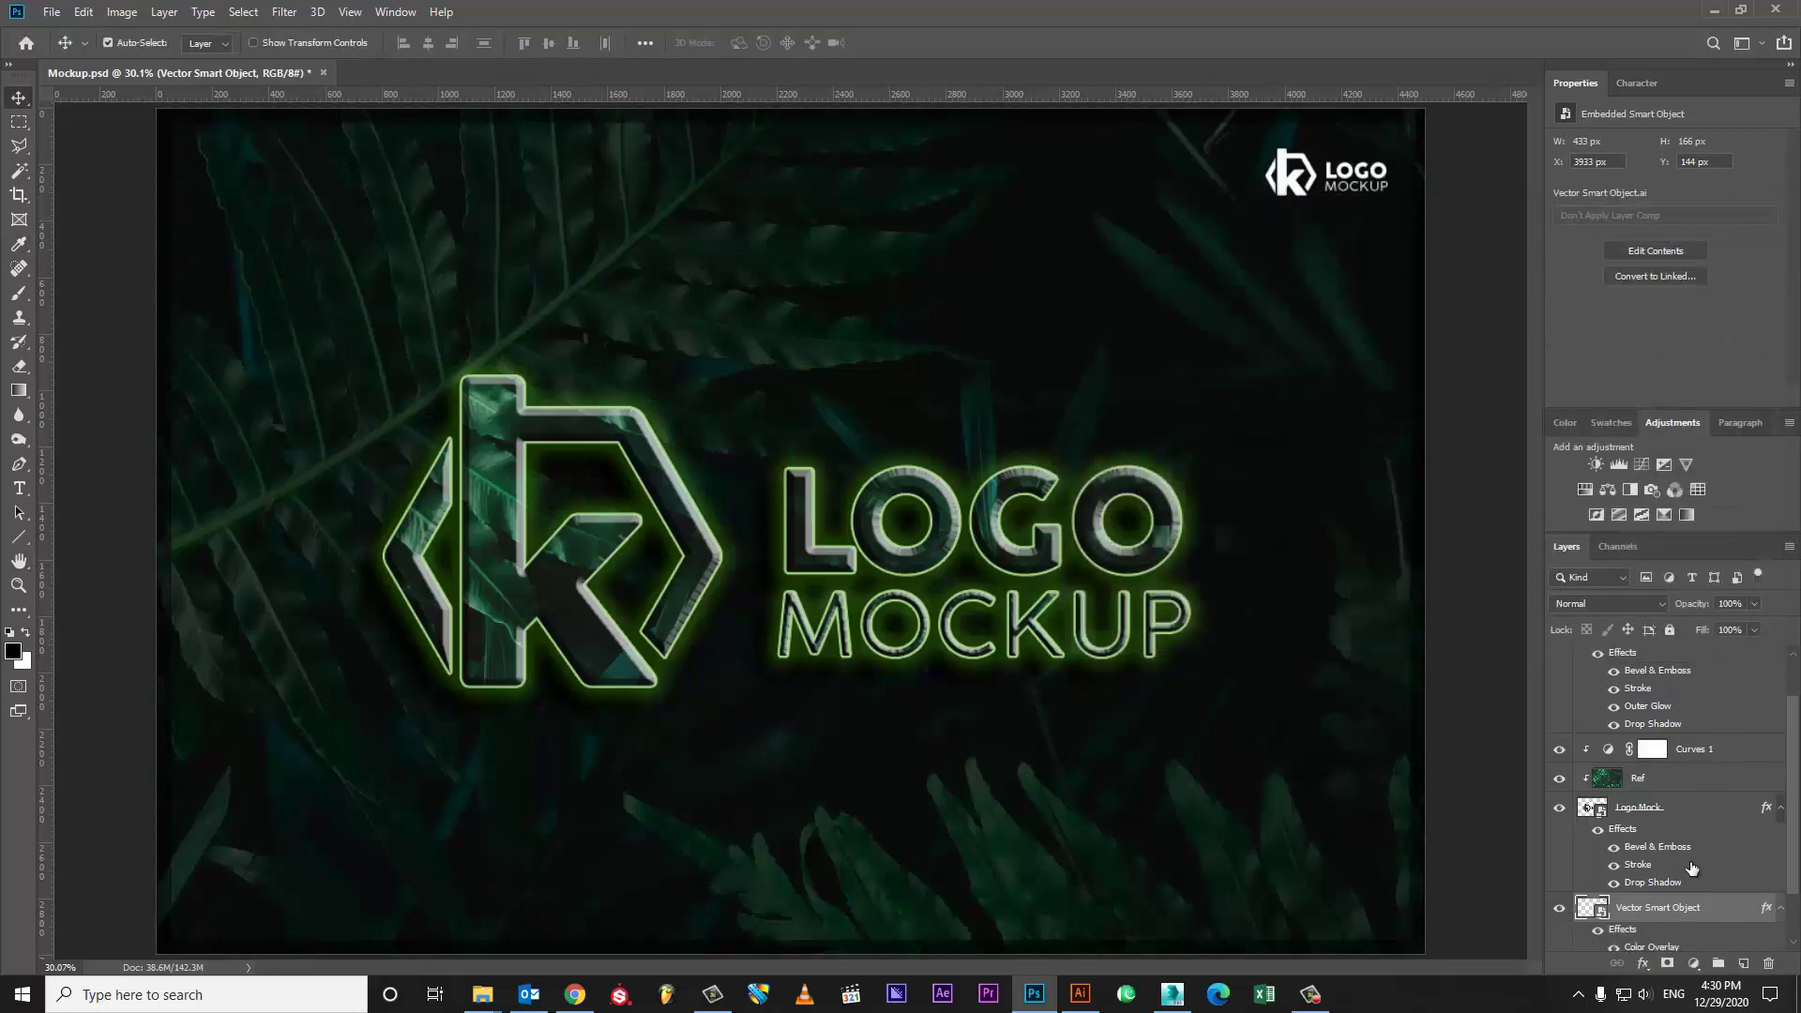
Step: Rasterize the small logo layer and save Mockup.psd
{"action": "right_click", "coordinate": [1670, 900]}
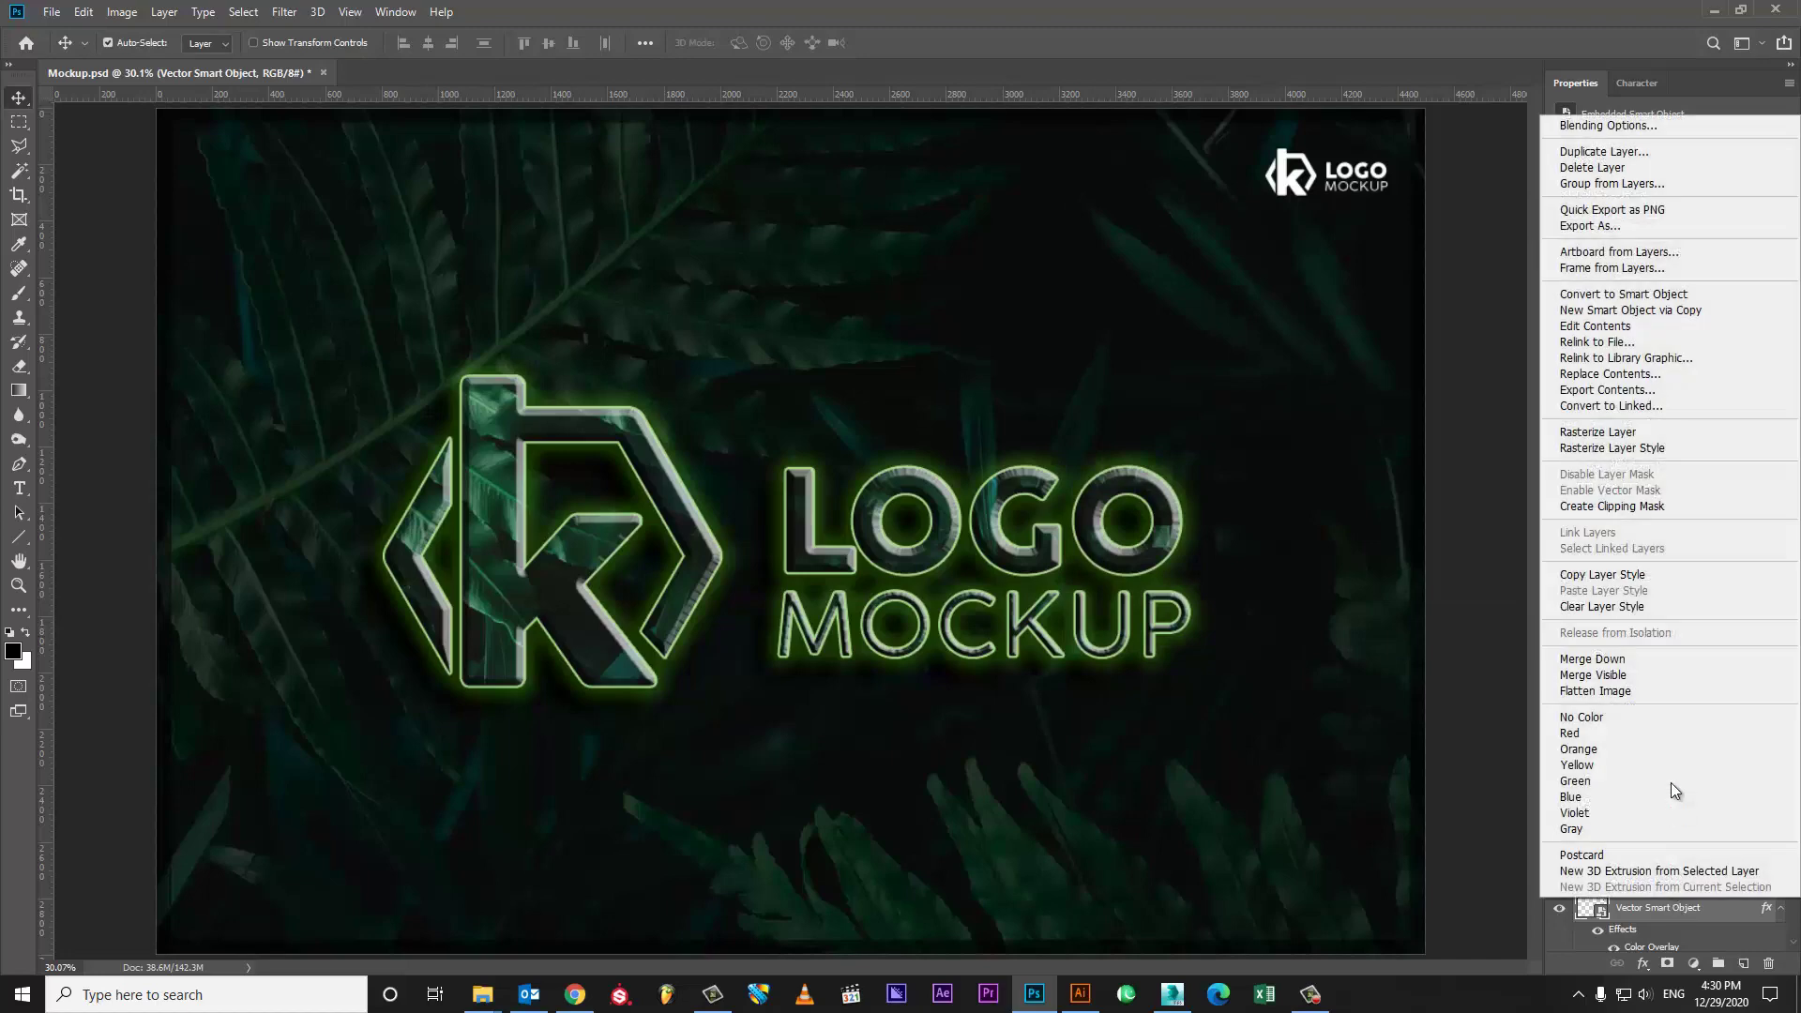
{"action": "left_click", "coordinate": [1668, 437]}
{"action": "key", "text": "ctrl"}
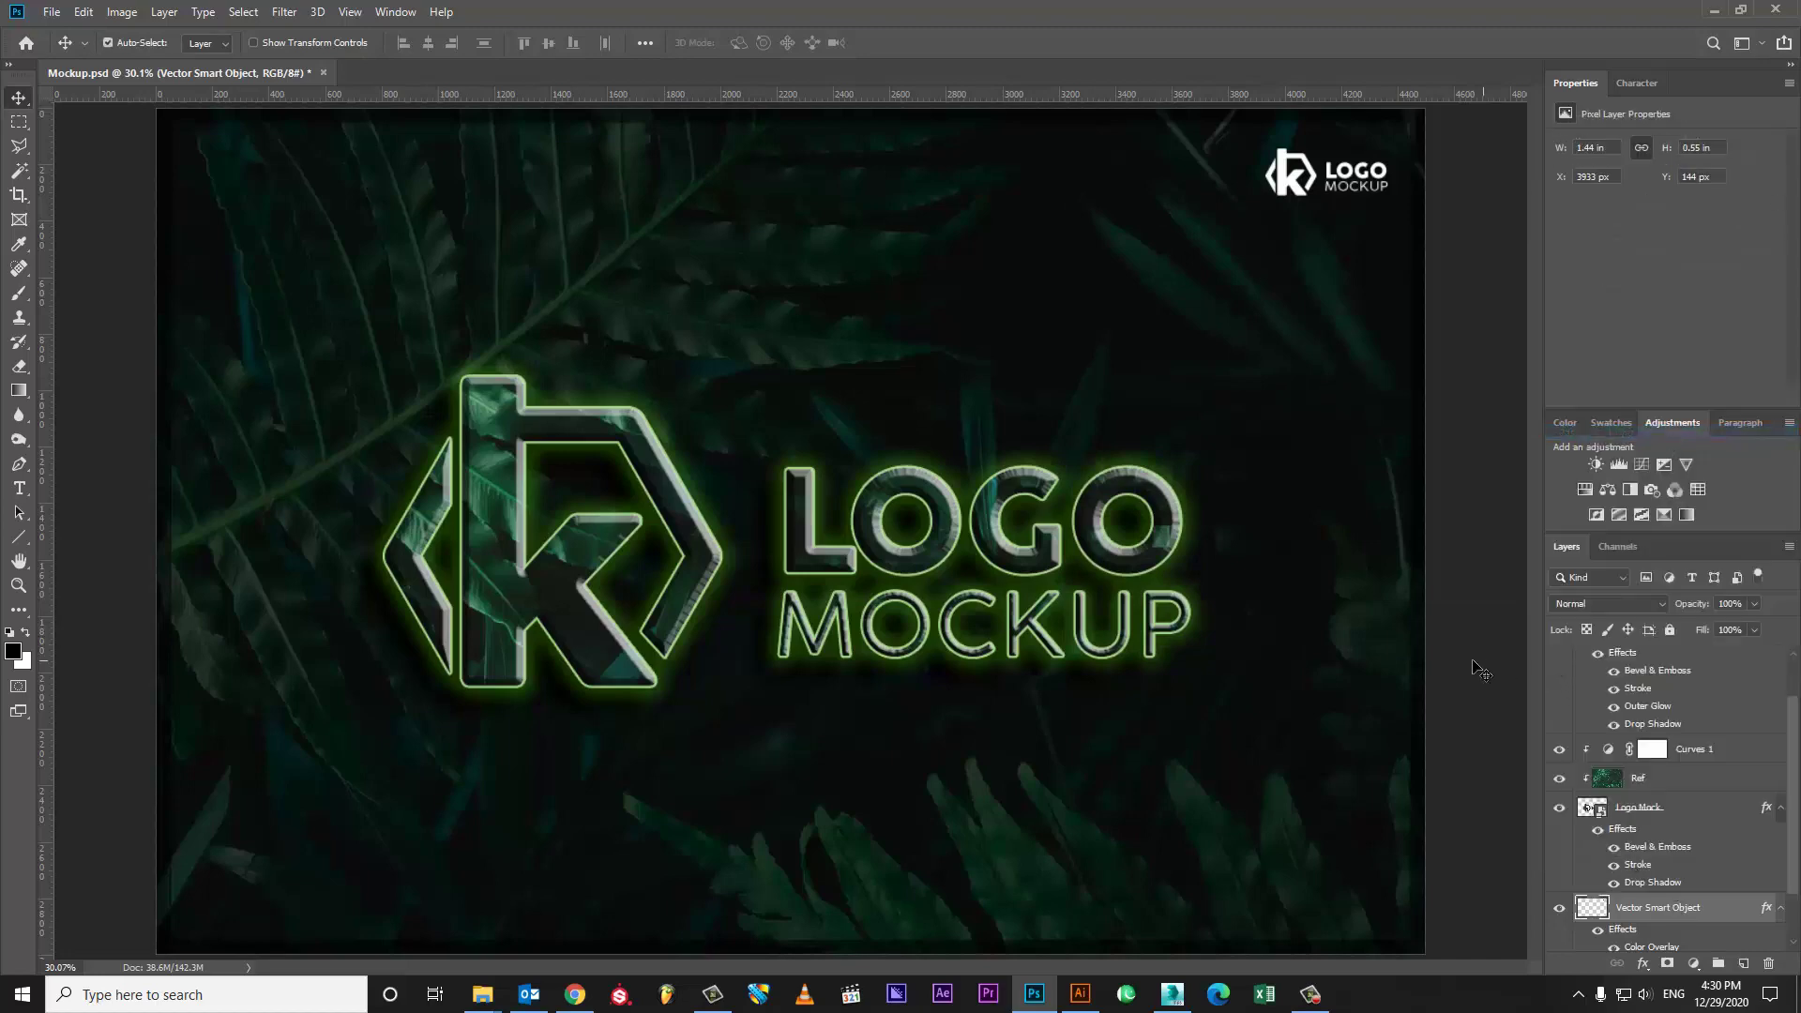
{"action": "key", "text": "ctrl+s"}
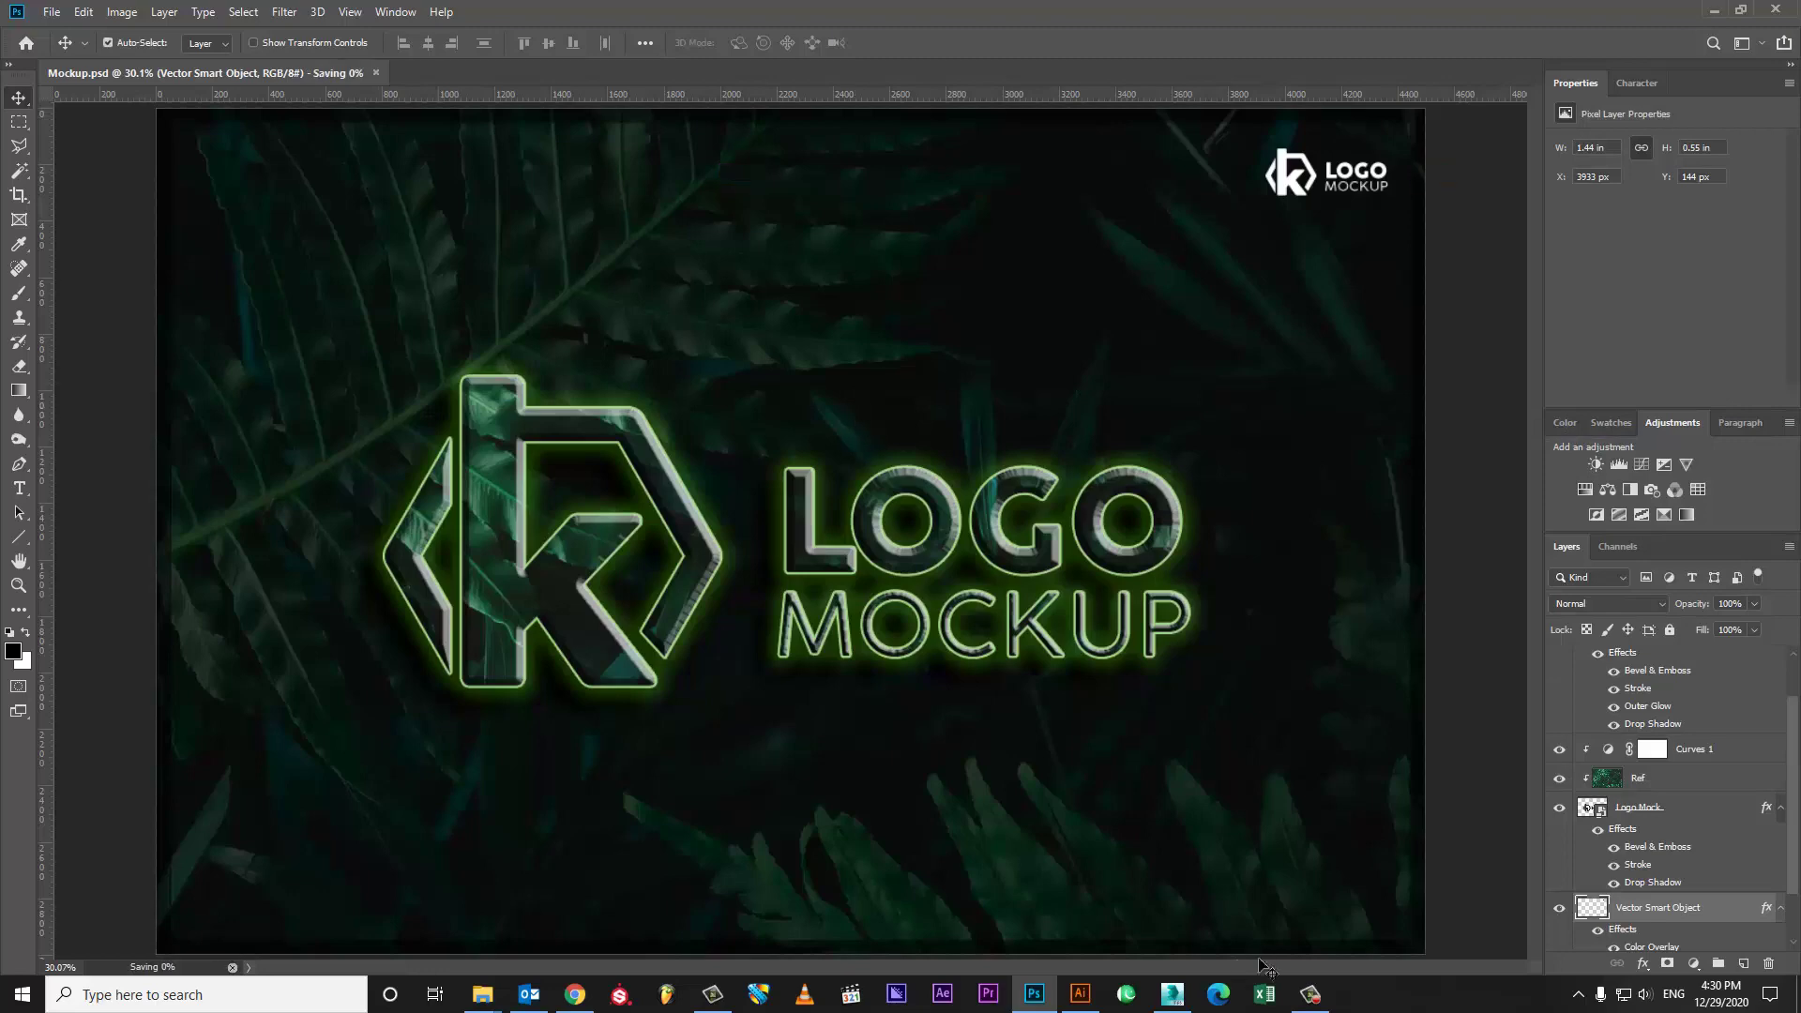